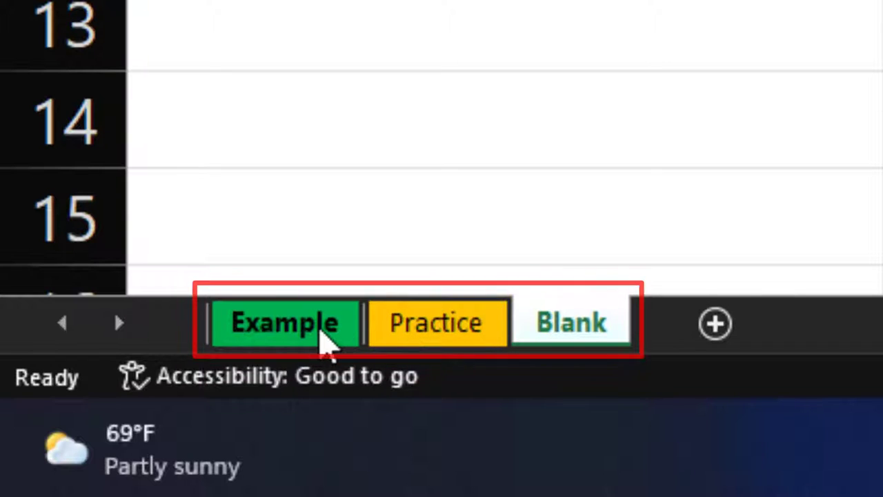
Step: On the Example sheet, review the inputs (6 years, 7,500 per year, 6%) and the 52,315 future value
click(320, 330)
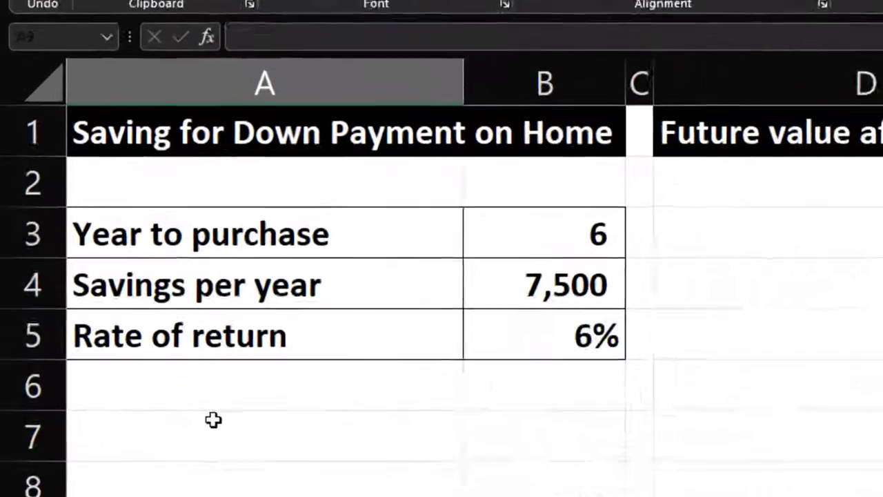
click(236, 305)
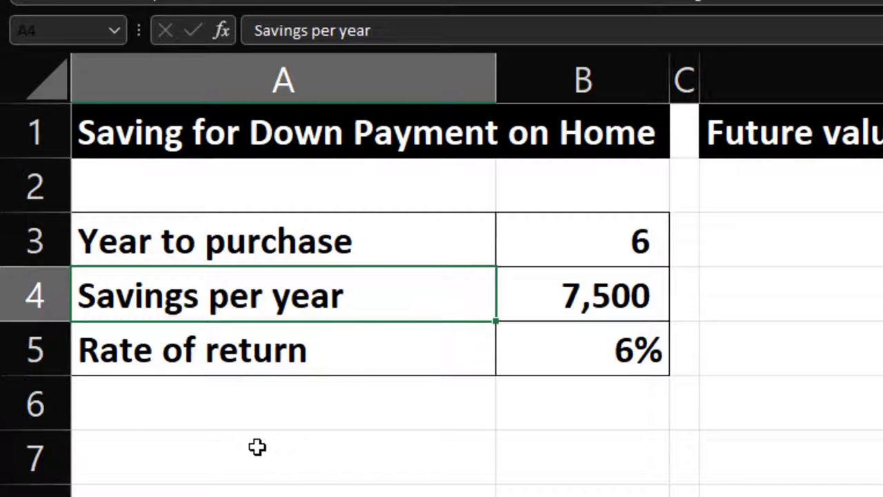
key(Right)
key(Up)
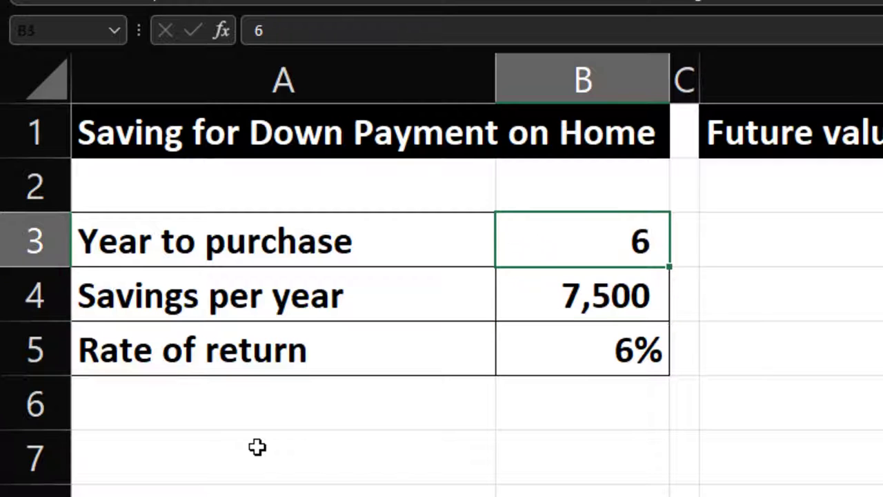
key(Down)
key(Down)
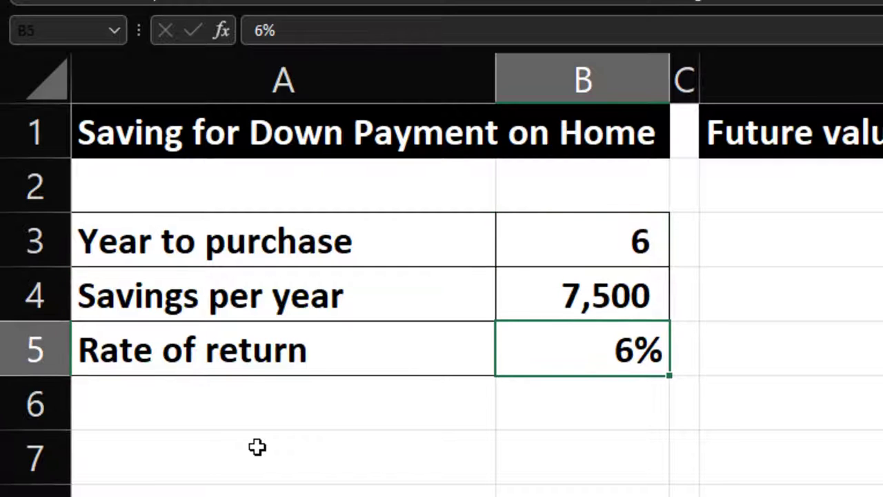
key(Right)
key(Right)
key(Right)
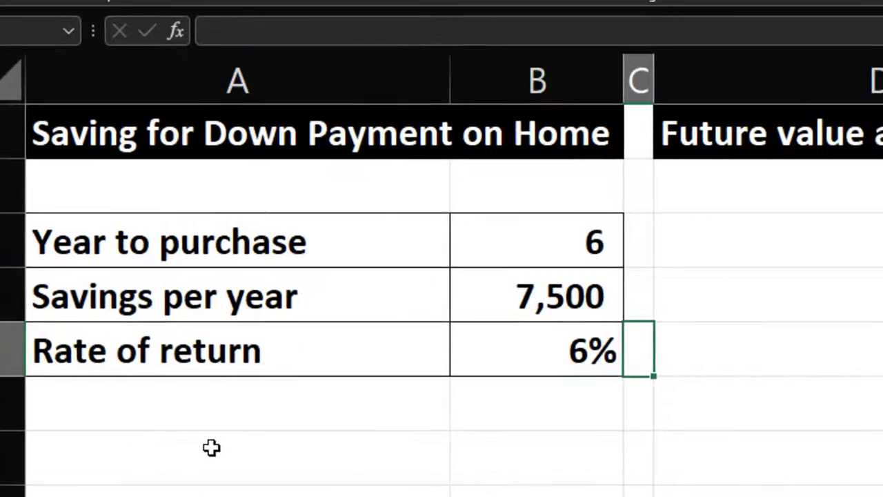
key(Up)
key(Up)
key(Up)
key(Up)
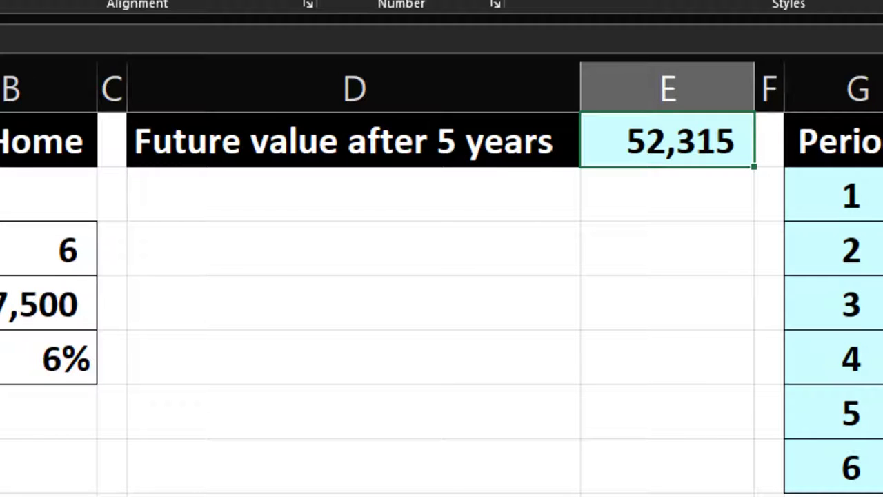
key(Down)
key(Right)
key(Right)
key(Right)
key(Right)
key(Right)
key(Right)
key(Right)
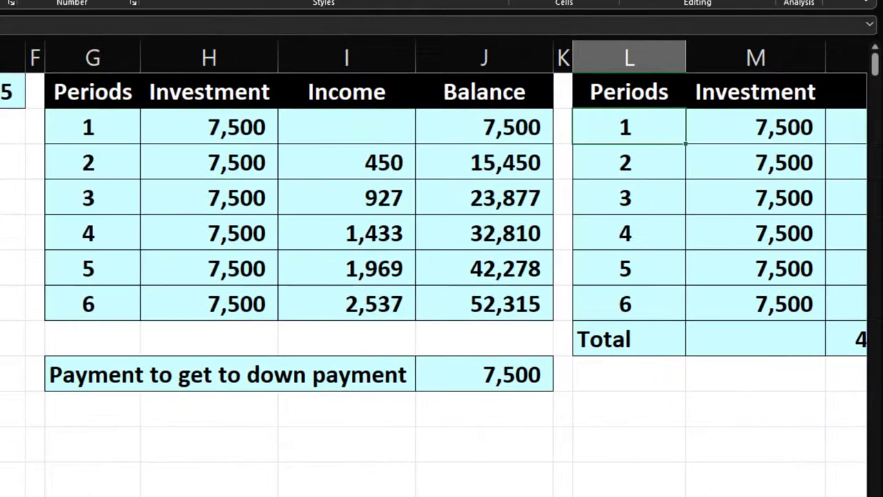
key(Right)
key(Right)
key(Right)
key(Right)
key(Right)
key(Right)
key(Right)
key(Right)
key(Right)
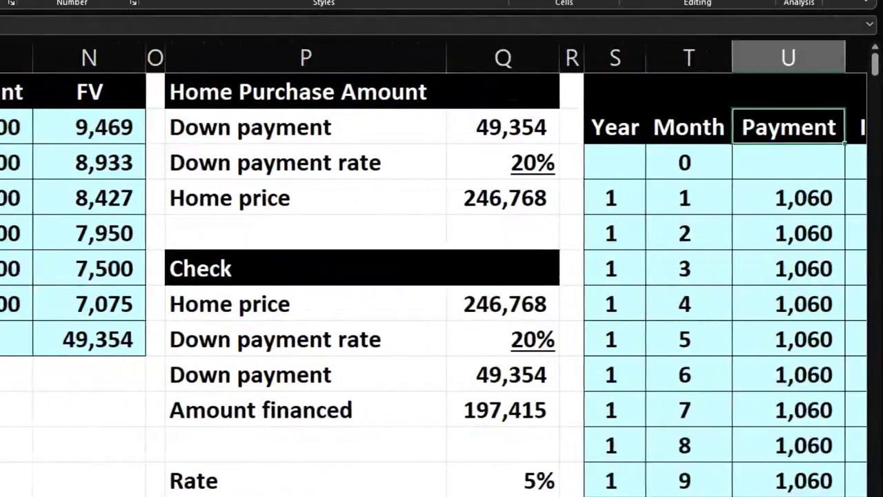
key(Right)
key(Right)
key(Left)
key(Left)
key(Left)
key(Left)
key(Left)
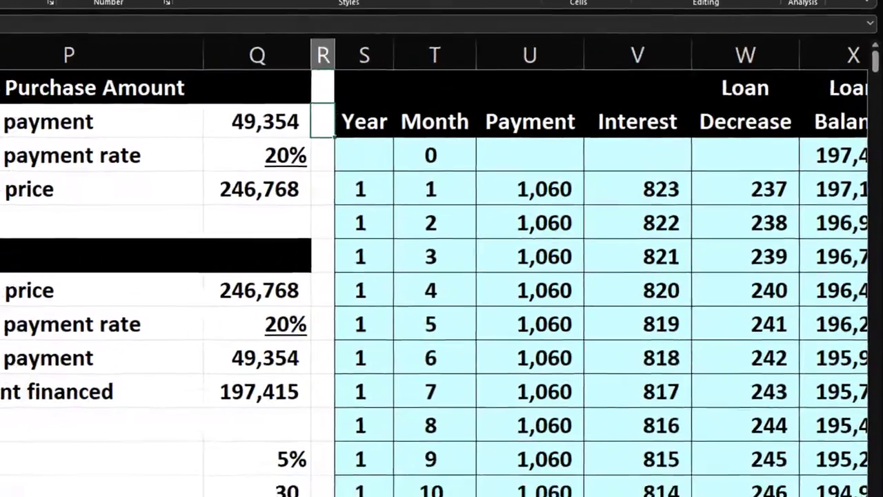
key(Left)
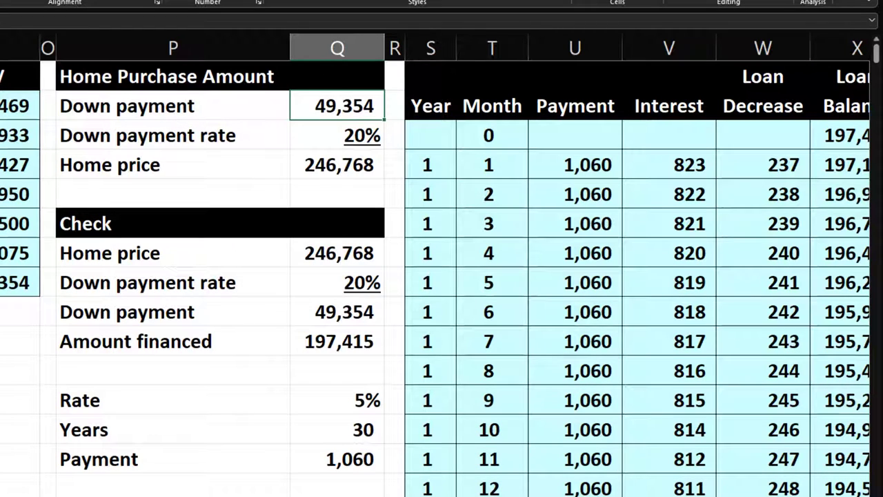
key(Right)
key(Right)
key(Right)
key(Right)
key(Right)
key(Right)
key(Right)
key(Right)
key(Right)
key(Right)
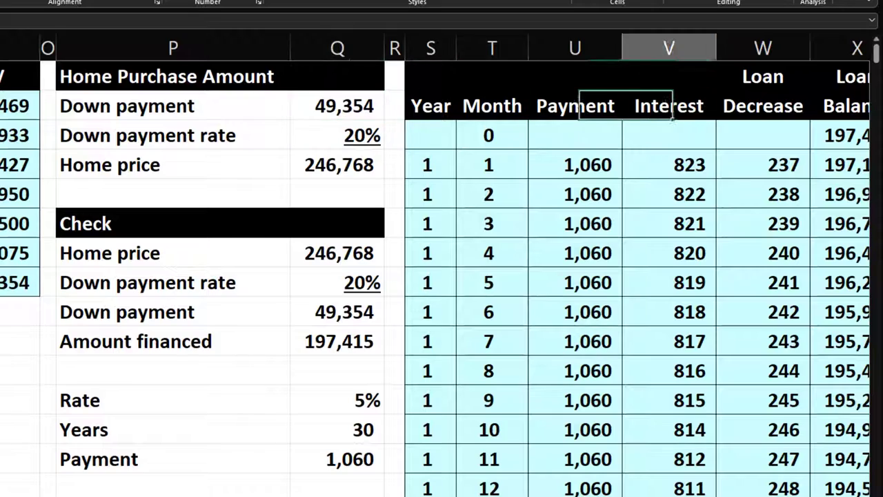
key(Right)
key(Right)
key(Right)
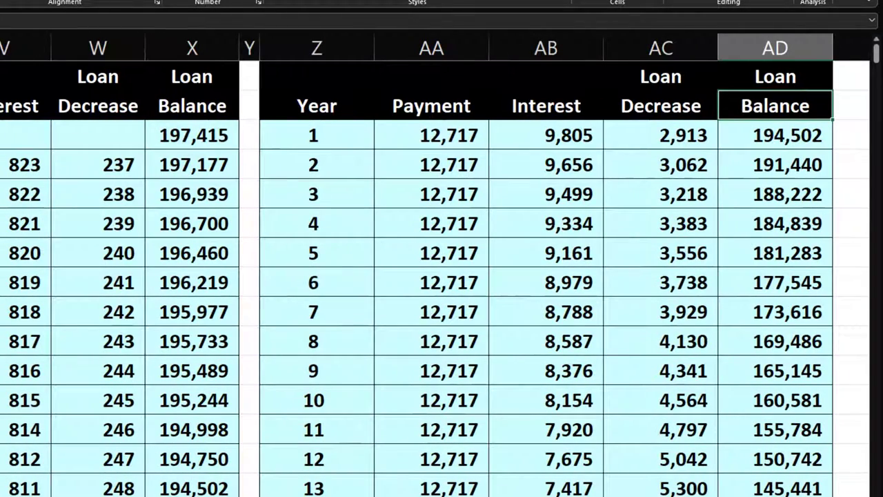
key(Left)
key(Home)
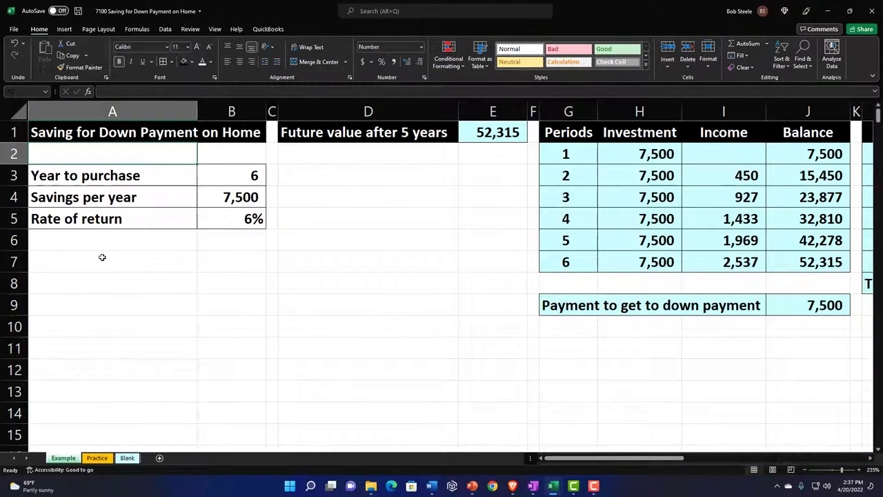
key(Down)
key(Down)
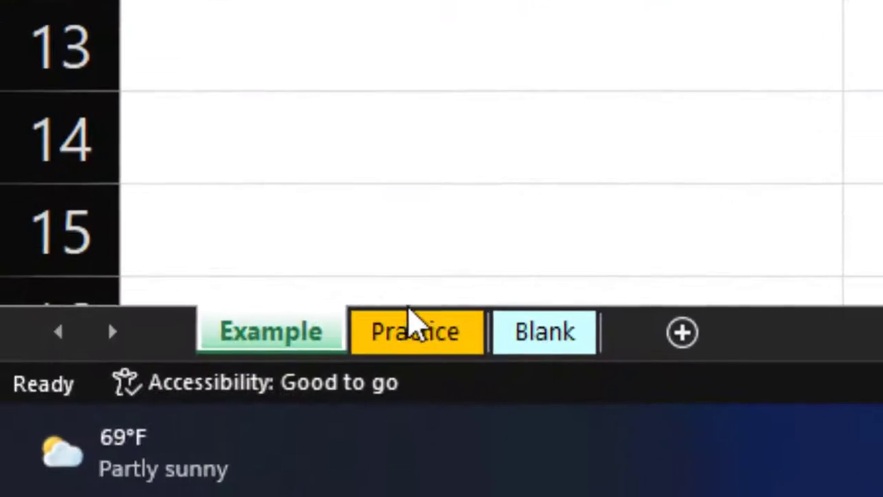
Step: Look over the Practice sheet's empty tables, then go to the Blank sheet
click(410, 329)
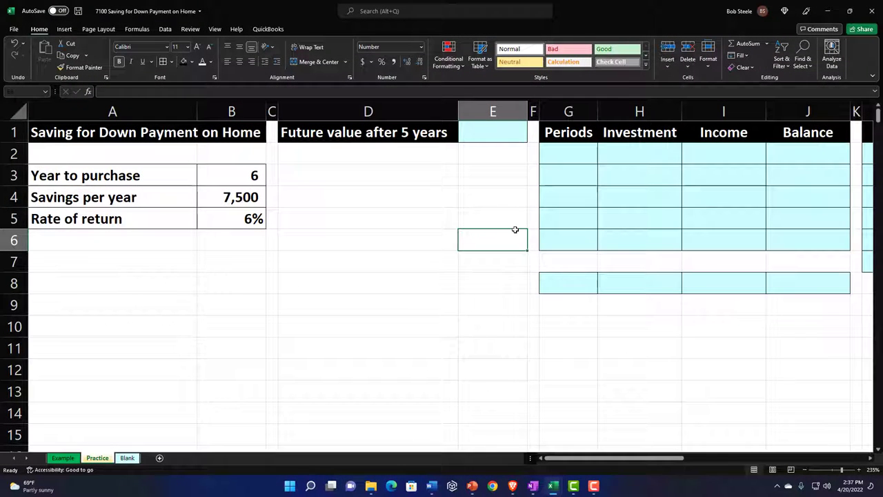
key(Right)
key(Right)
key(Right)
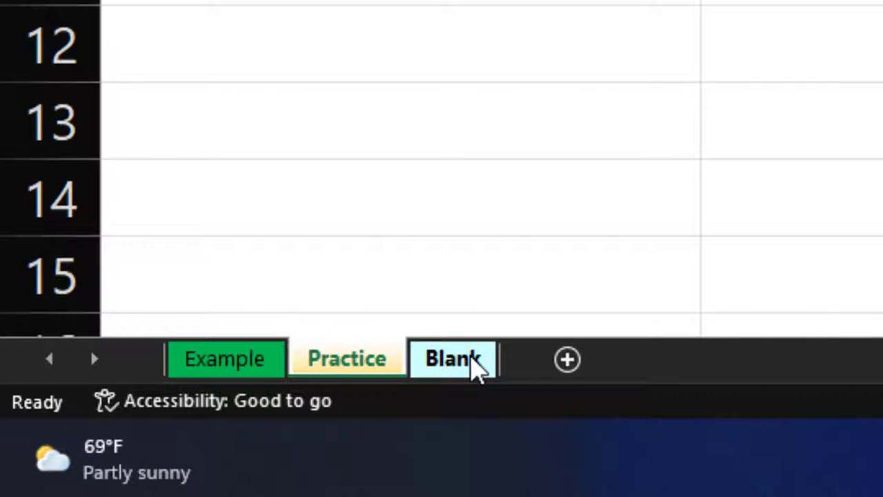
click(132, 459)
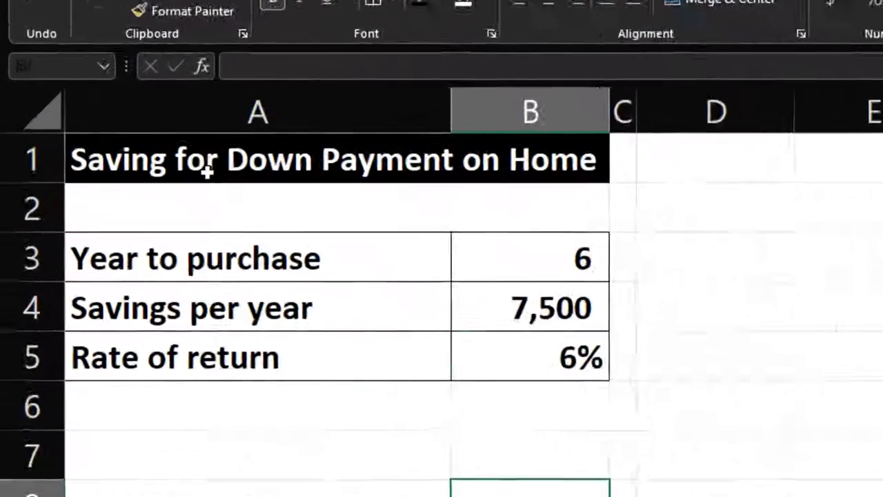
click(147, 133)
mouse_move(409, 172)
mouse_down()
mouse_move(570, 345)
mouse_move(587, 389)
mouse_up()
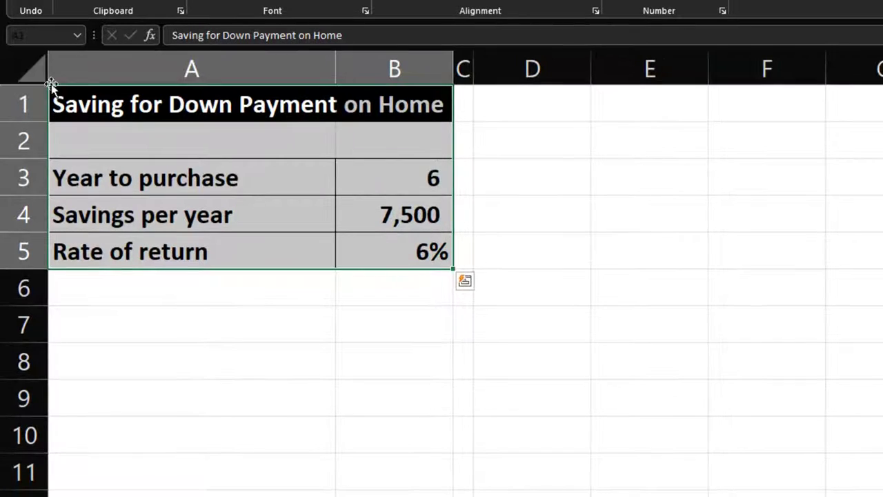
click(38, 70)
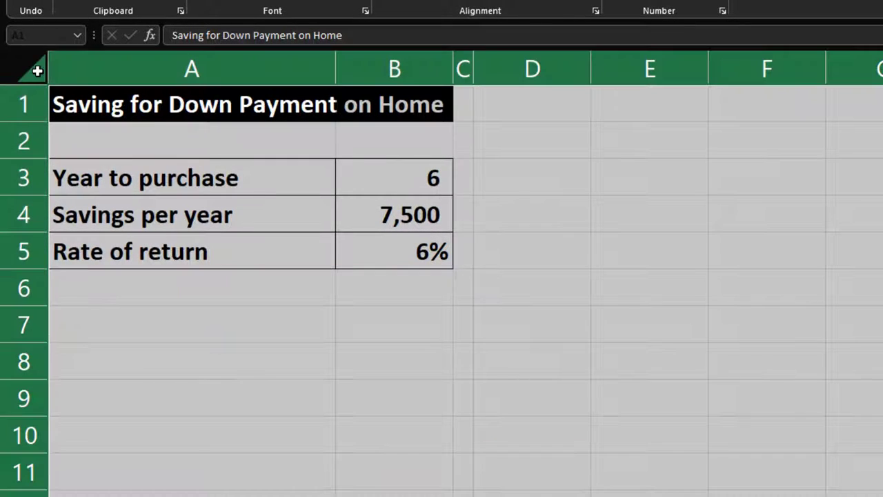
right_click(406, 319)
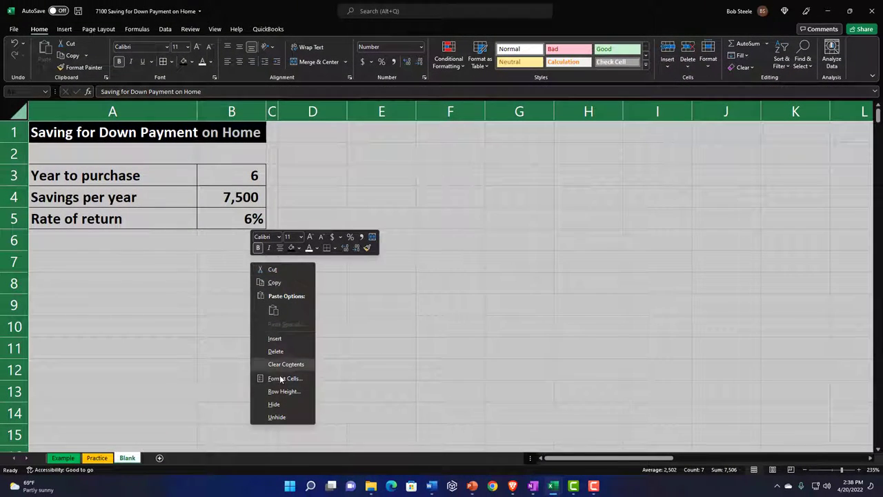
click(454, 495)
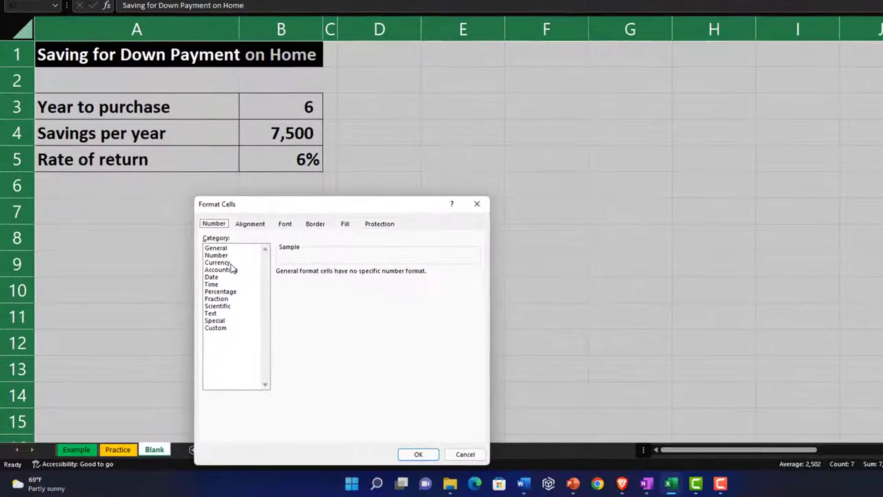
click(187, 303)
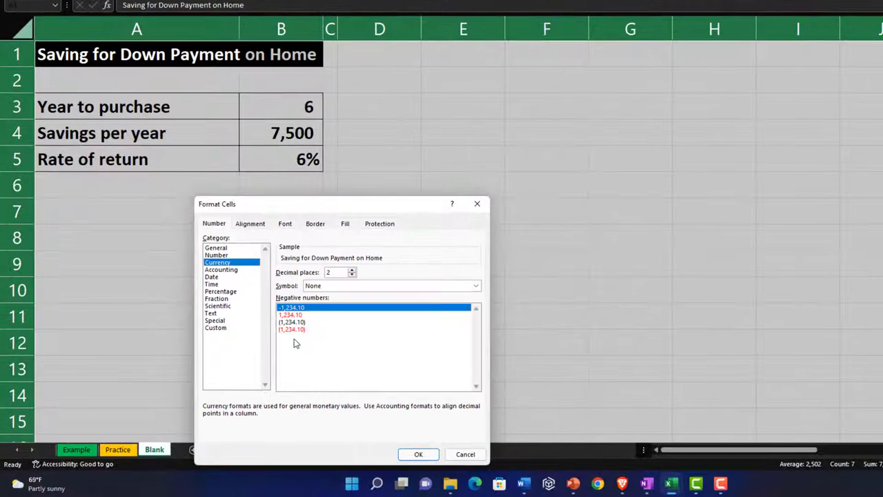
click(302, 330)
click(372, 287)
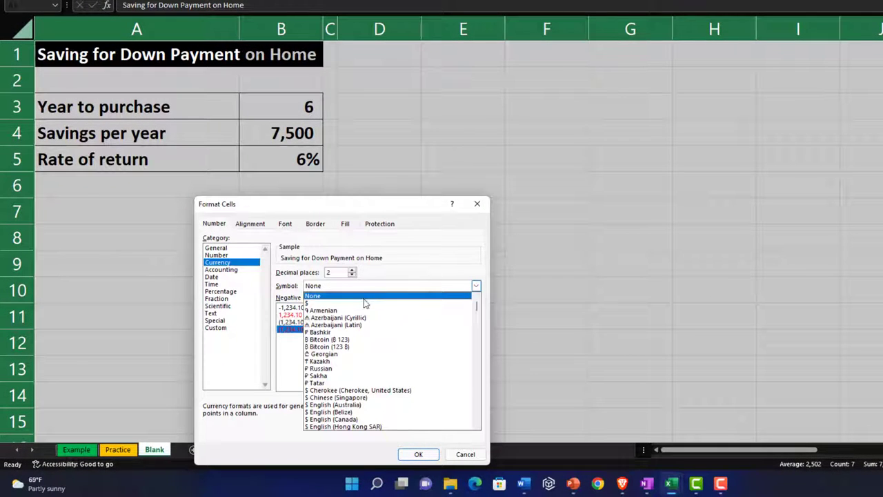
click(358, 297)
click(352, 275)
click(352, 275)
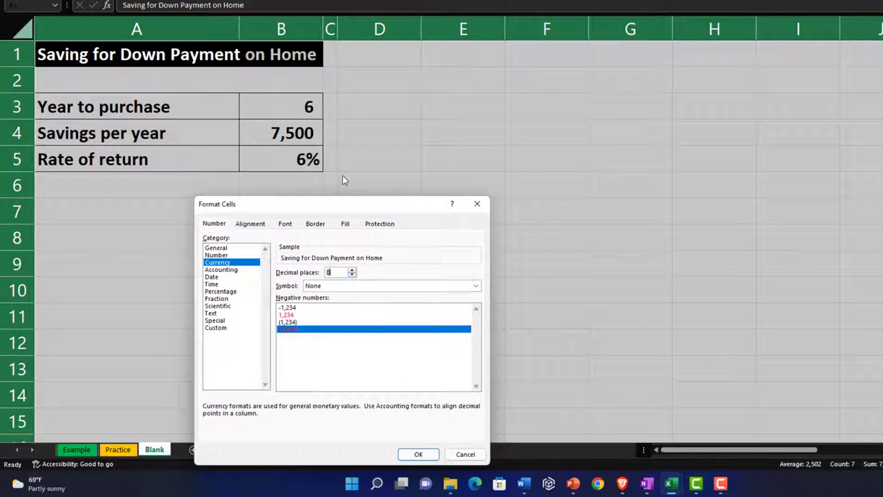
drag(346, 208, 577, 95)
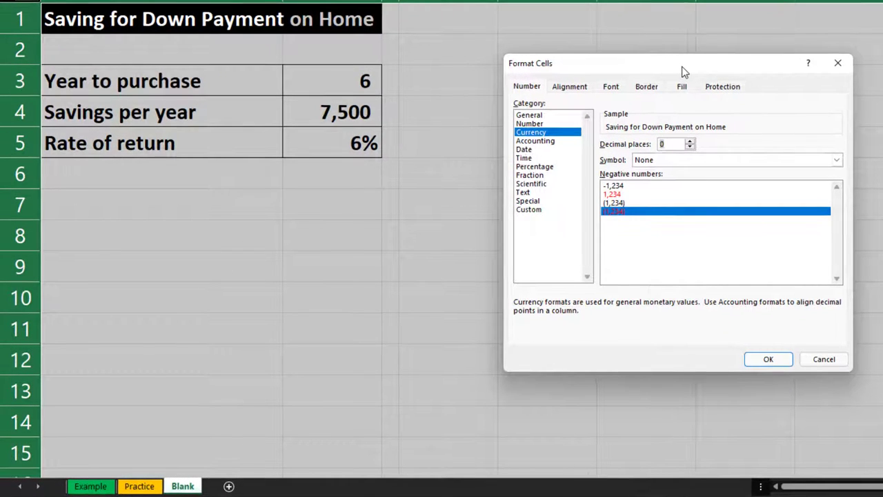
click(836, 65)
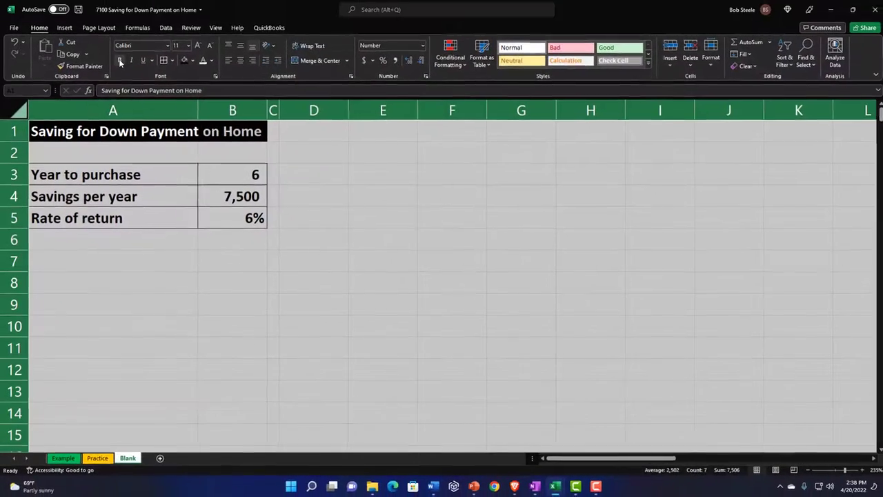
click(139, 276)
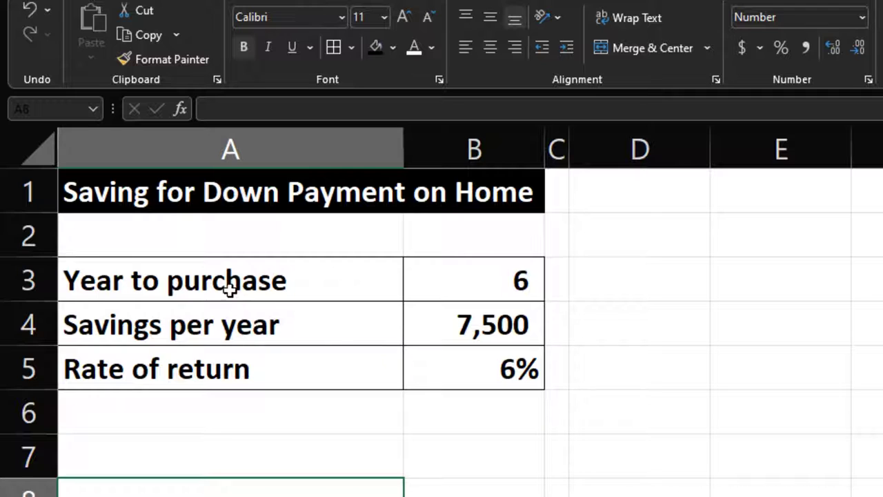
Step: Check the Blank sheet inputs: 6 years to purchase, 7,500 savings per year, 6% rate of return
drag(230, 290, 453, 363)
click(468, 368)
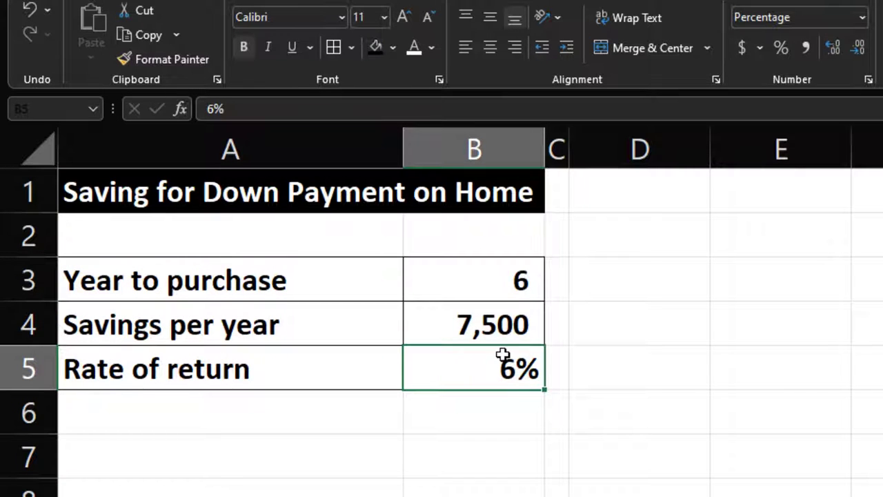
click(500, 330)
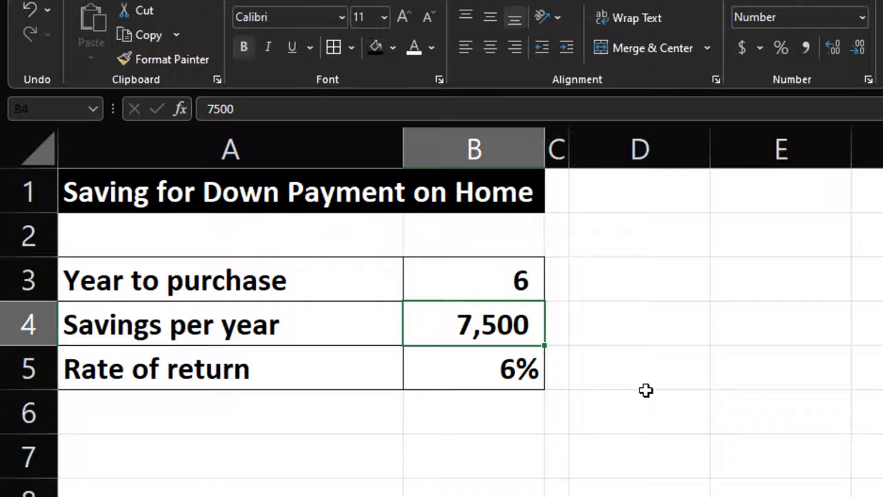
key(Up)
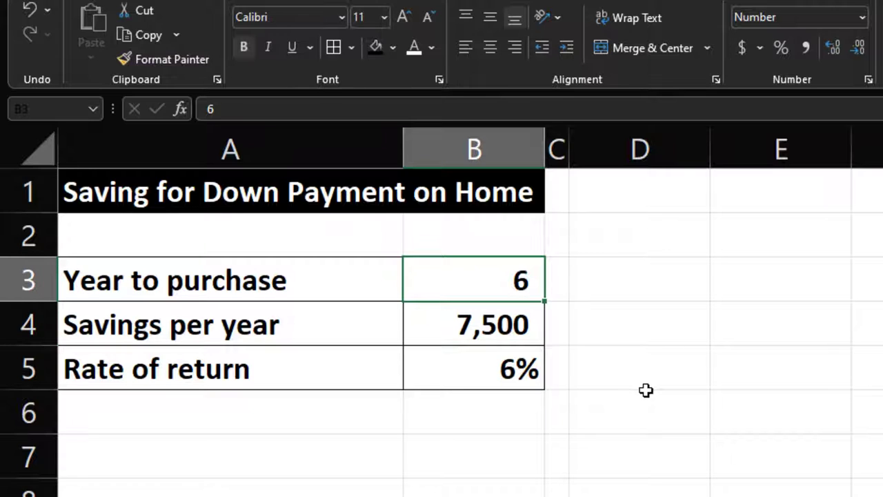
key(Down)
key(Down)
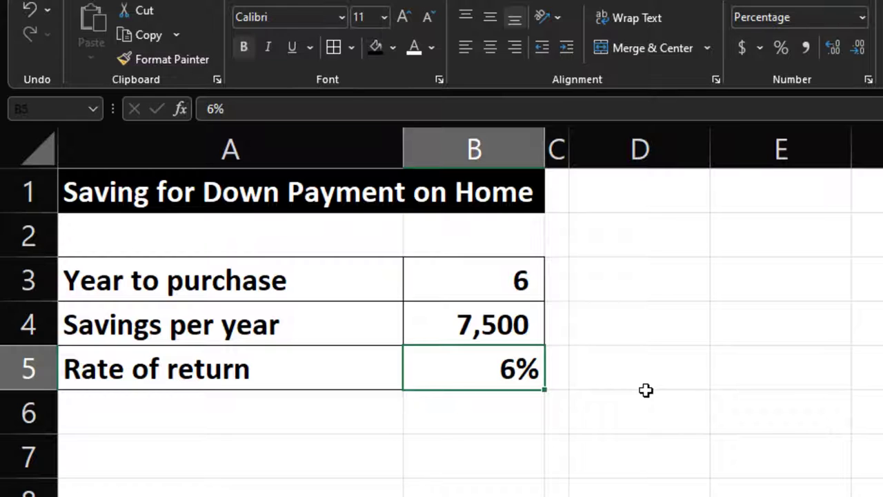
Step: Drag the column border to make column C a thin spacer, then select cell D1
drag(710, 148, 876, 155)
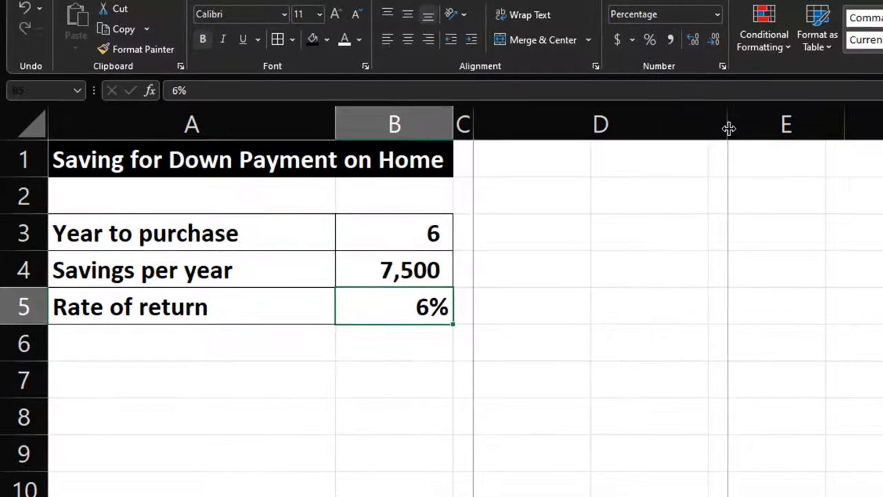
drag(729, 129, 729, 128)
click(615, 165)
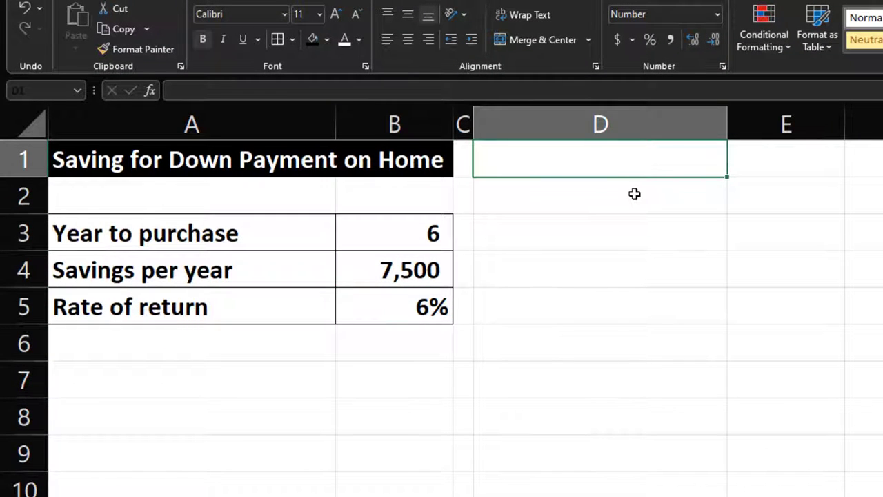
Step: Label cell D1 'Future value (FV)'
key(Down)
key(Down)
key(Left)
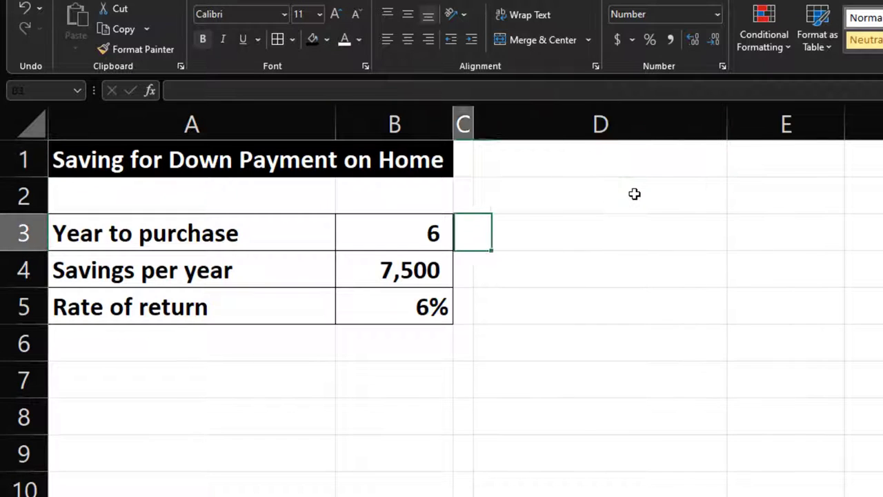
key(Left)
key(Right)
key(Right)
key(Up)
key(Up)
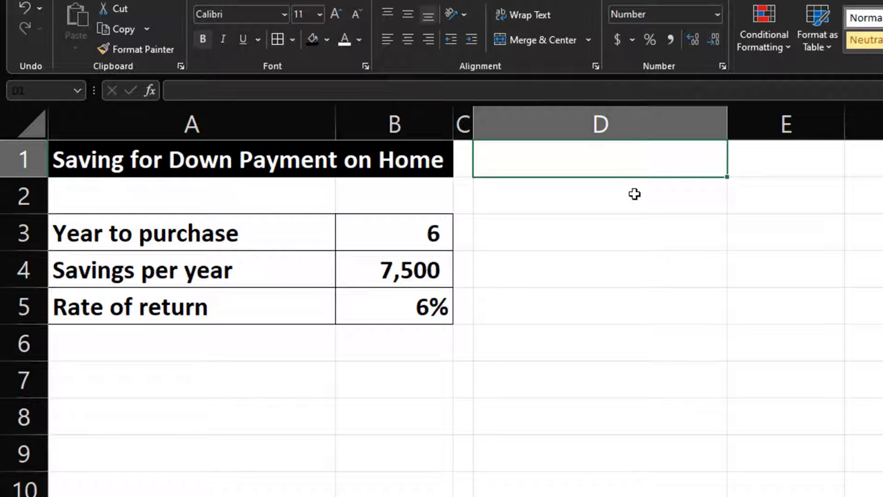
text(F)
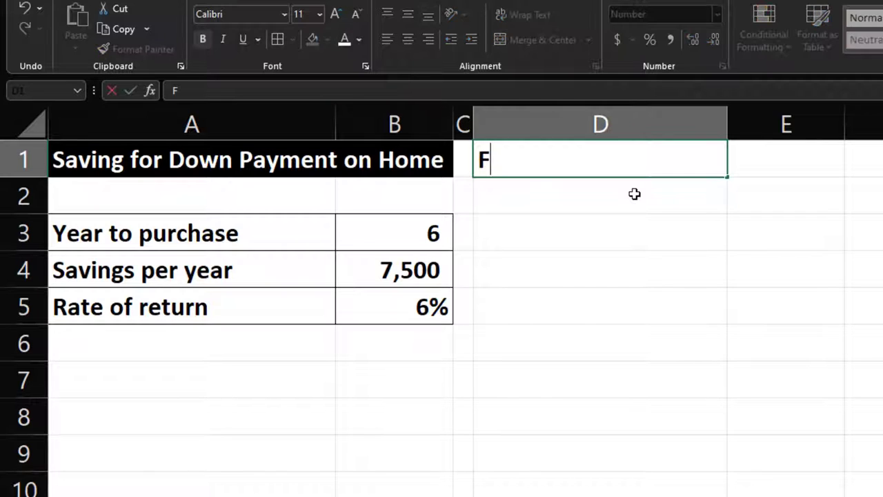
text(uture value )
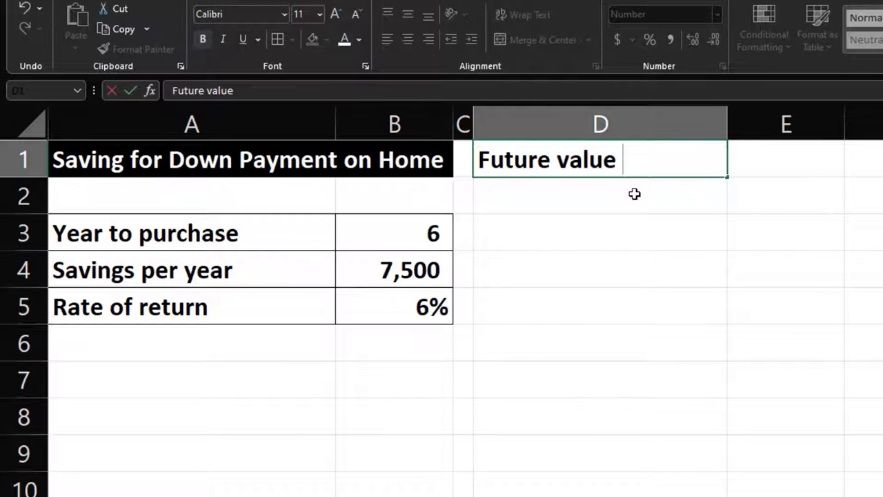
text((FV))
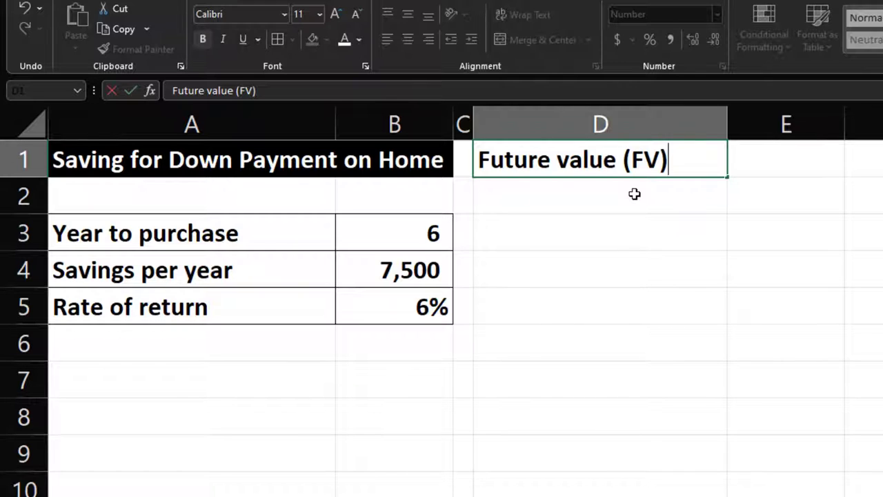
key(Tab)
Step: Enter =-FV(B5,B3,B4) in E1 so the future value shows 52,315
text(-)
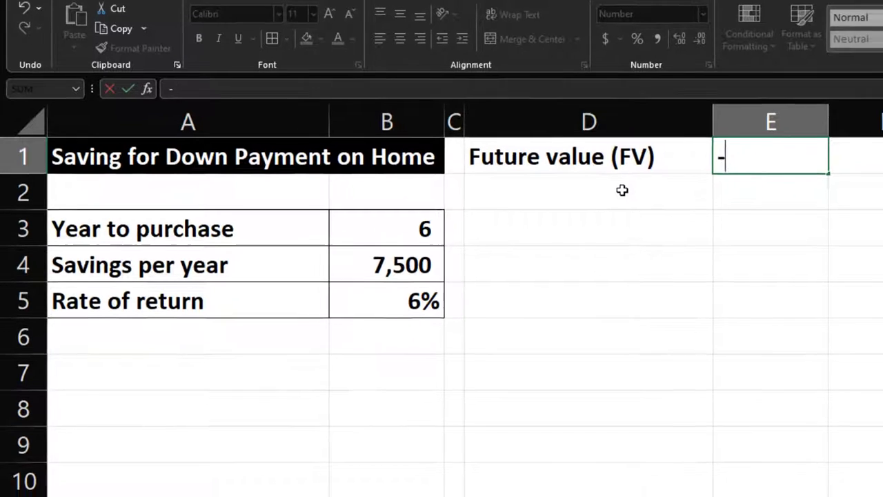
text(fv)
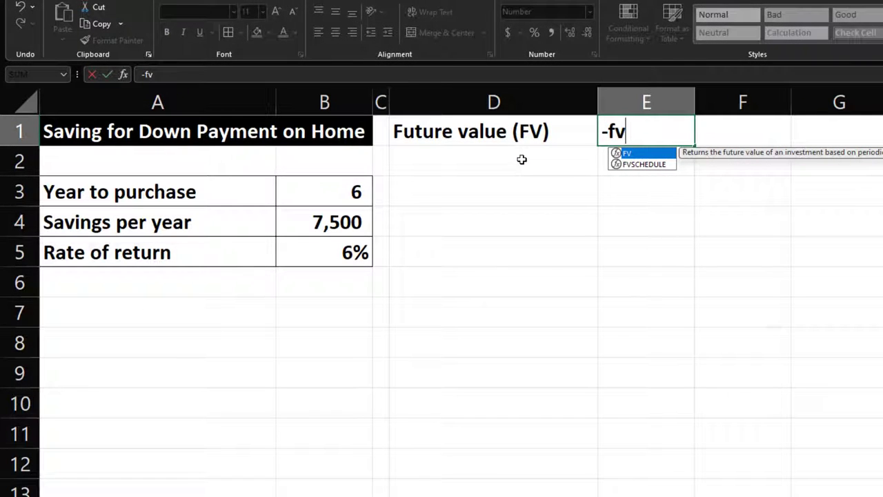
text(()
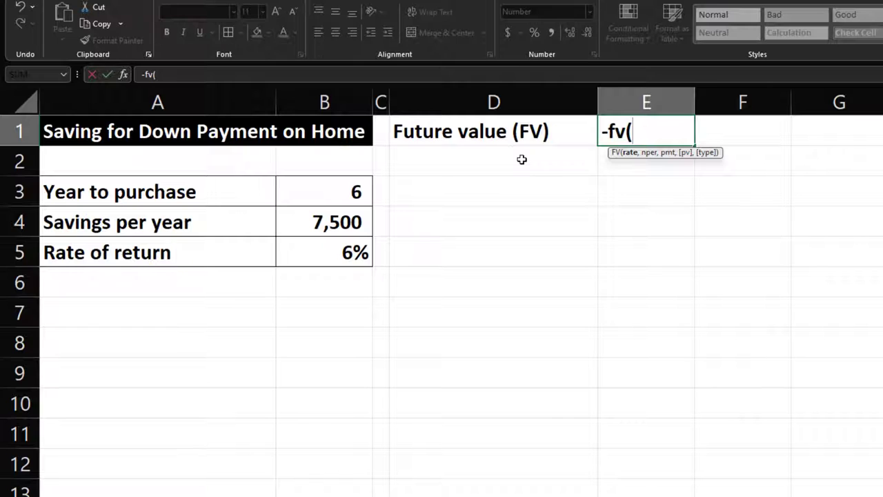
key(Down)
key(Down)
key(Down)
key(Down)
key(Left)
key(Left)
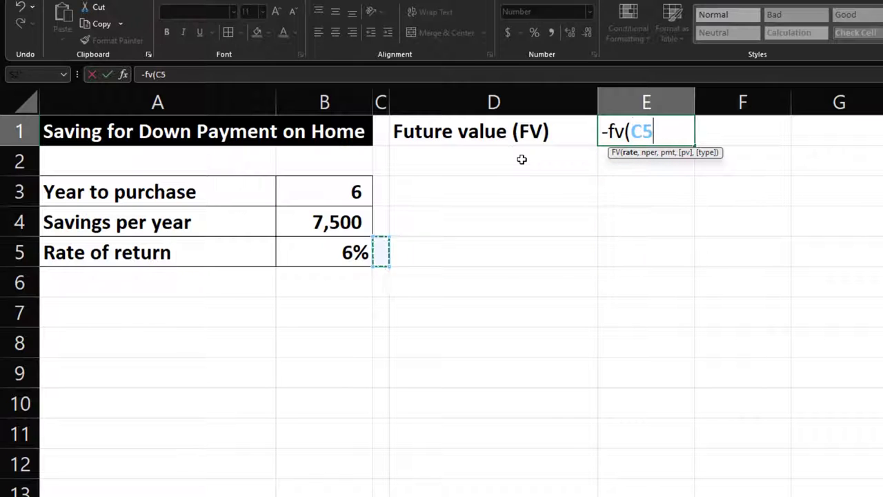
key(Left)
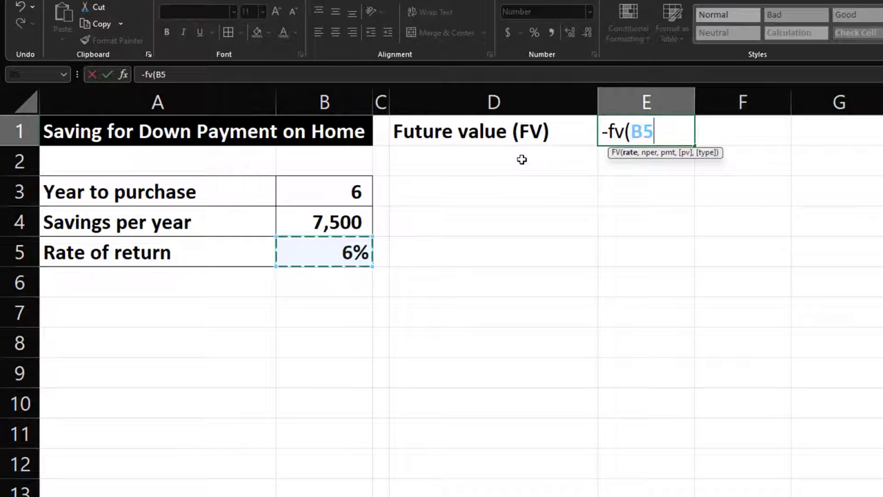
text(,)
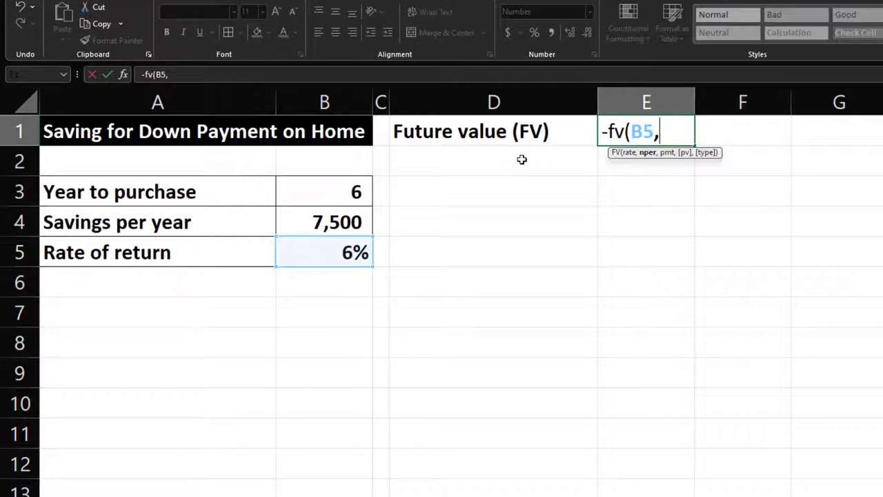
key(Down)
key(Down)
key(Left)
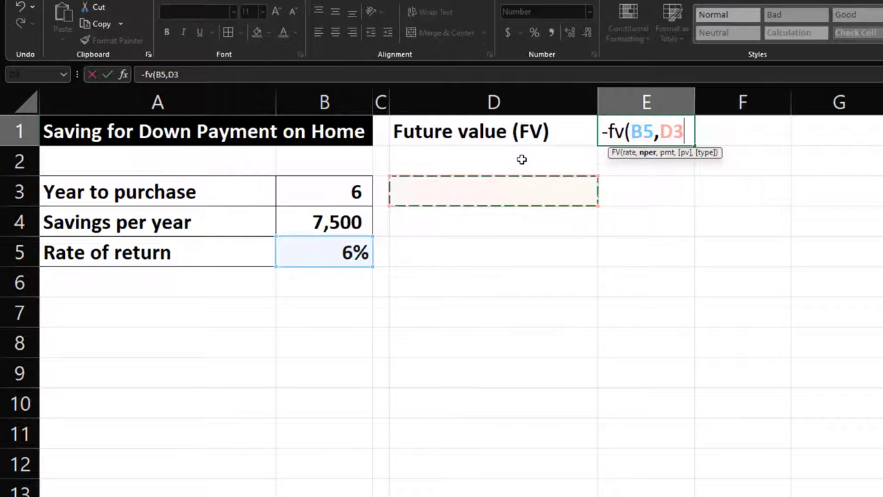
key(Left)
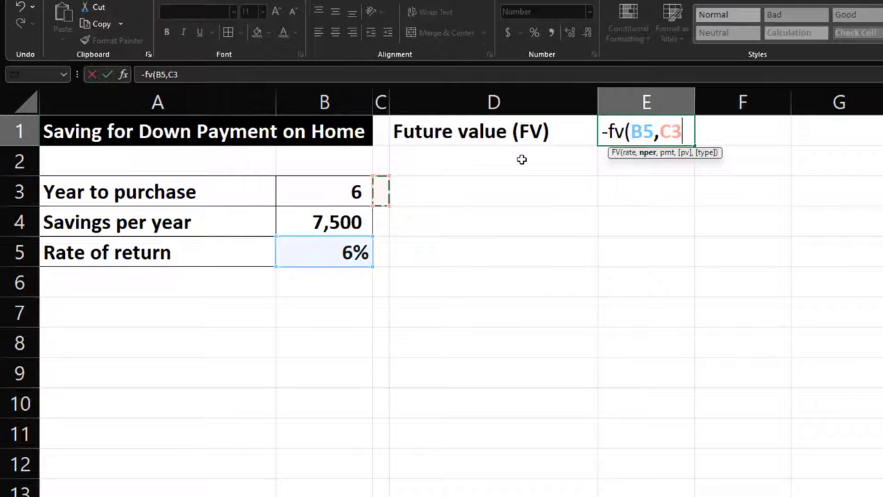
key(Left)
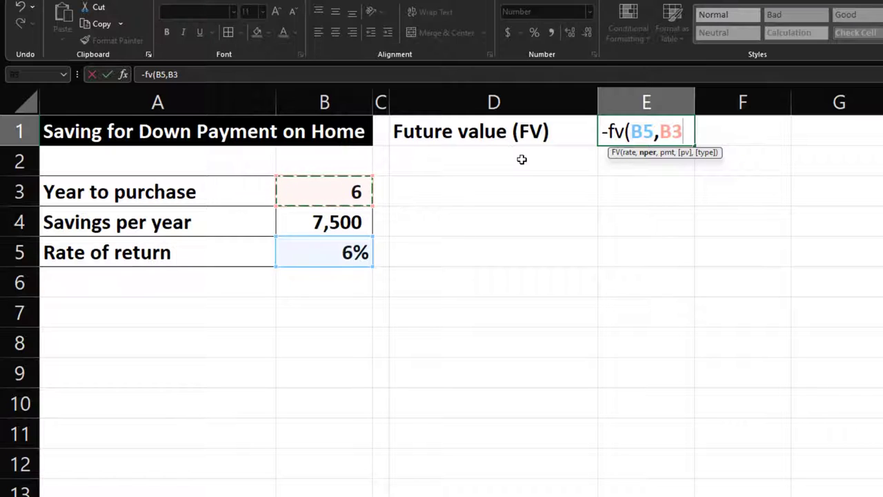
text(,)
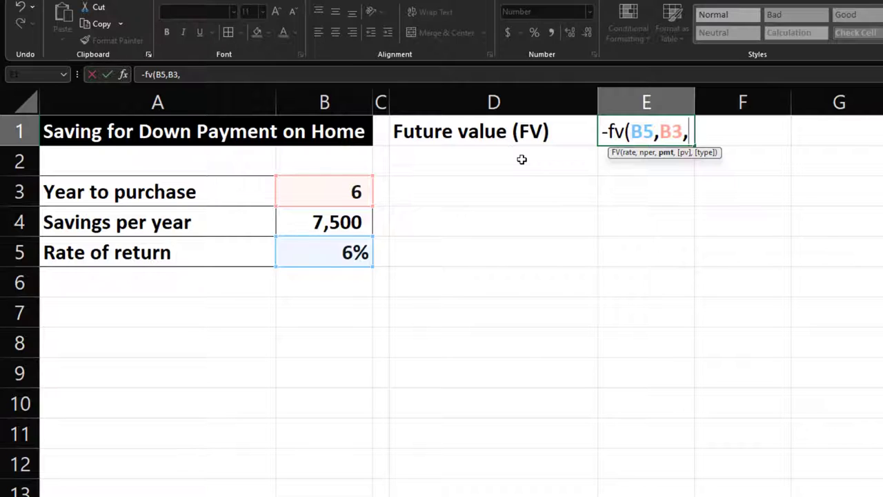
key(Down)
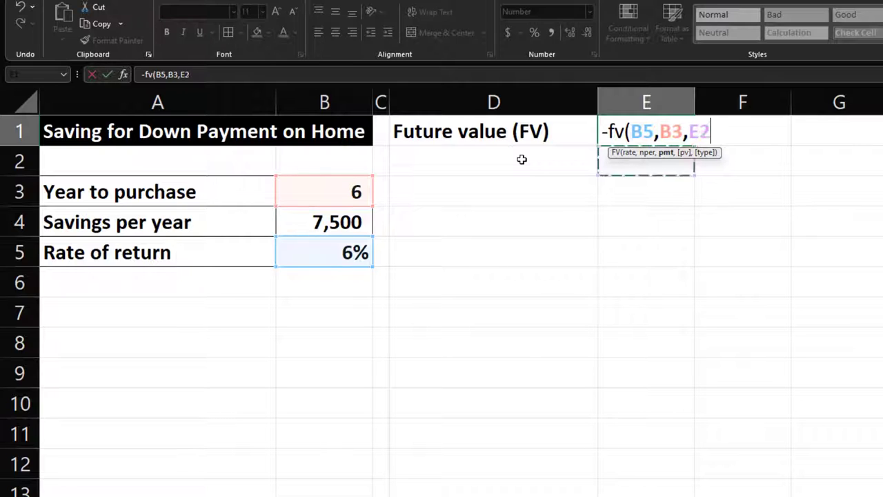
key(Down)
key(Down)
key(Left)
key(Left)
key(Left)
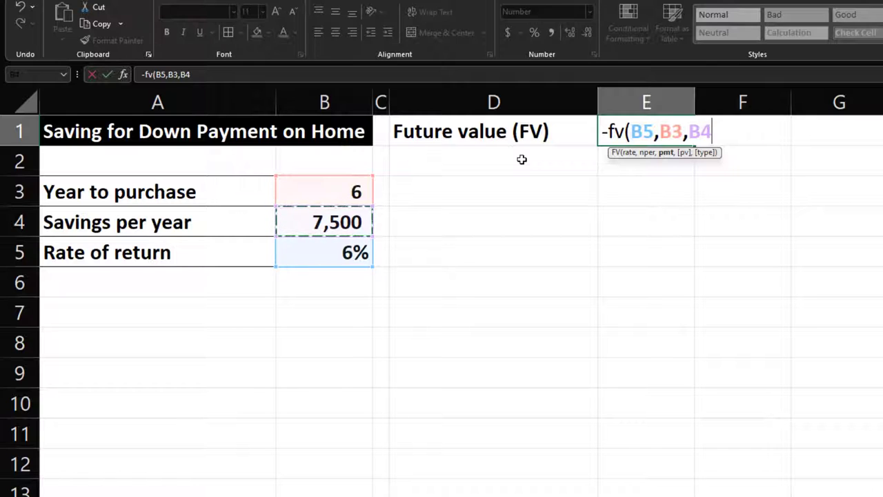
click(522, 159)
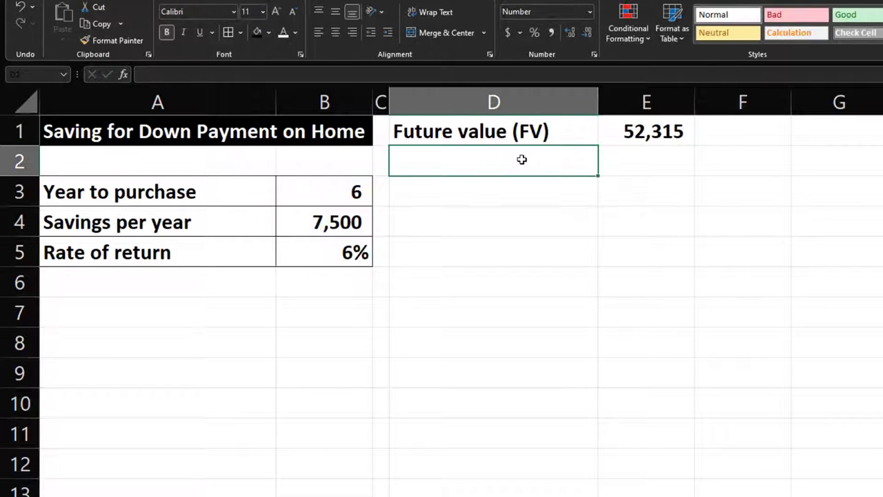
Step: Fill D1:E1 light blue, undoing a trial white font colour
drag(515, 132, 615, 132)
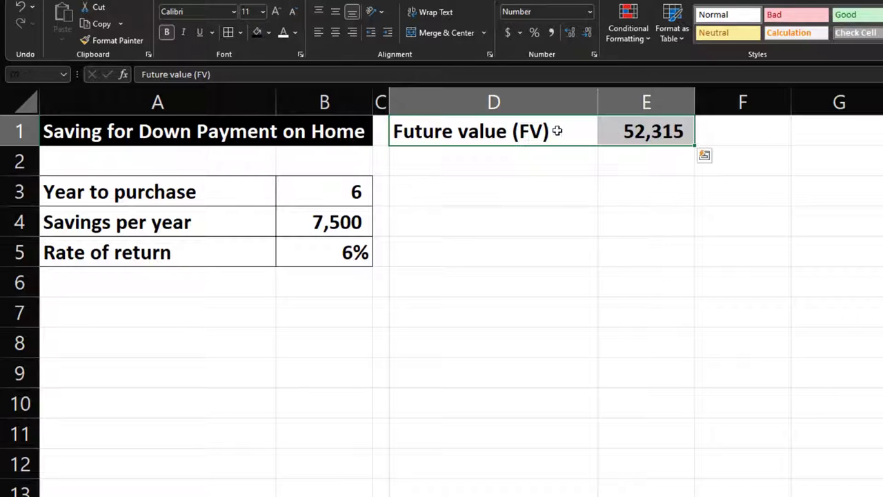
click(269, 33)
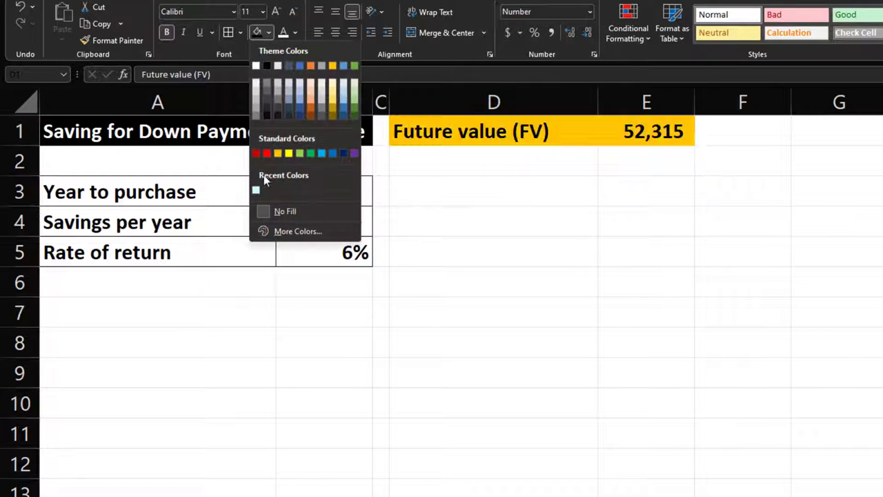
click(257, 189)
click(282, 34)
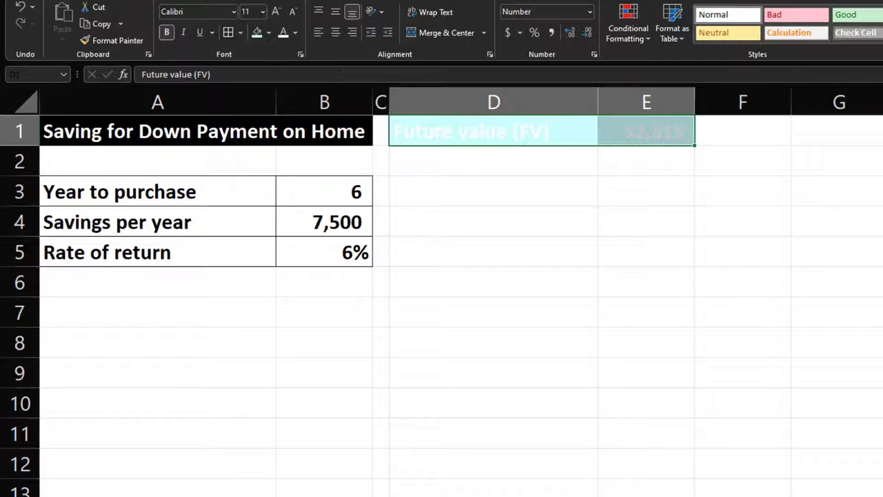
click(23, 7)
Step: Add a decimal place to E1's result, then remove it again
click(633, 132)
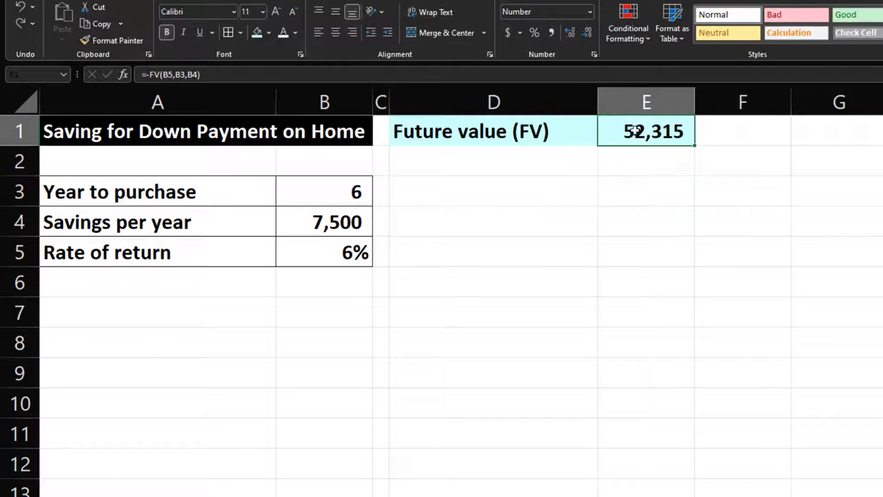
click(572, 36)
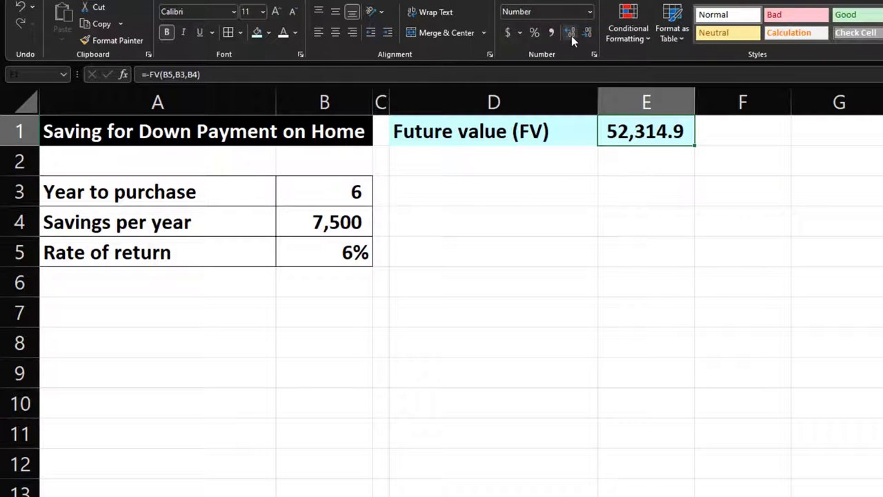
click(586, 35)
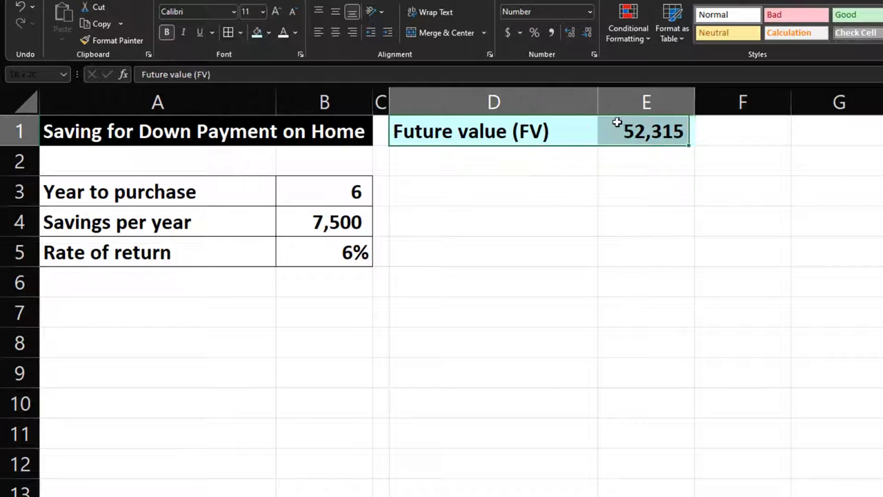
drag(530, 135, 617, 123)
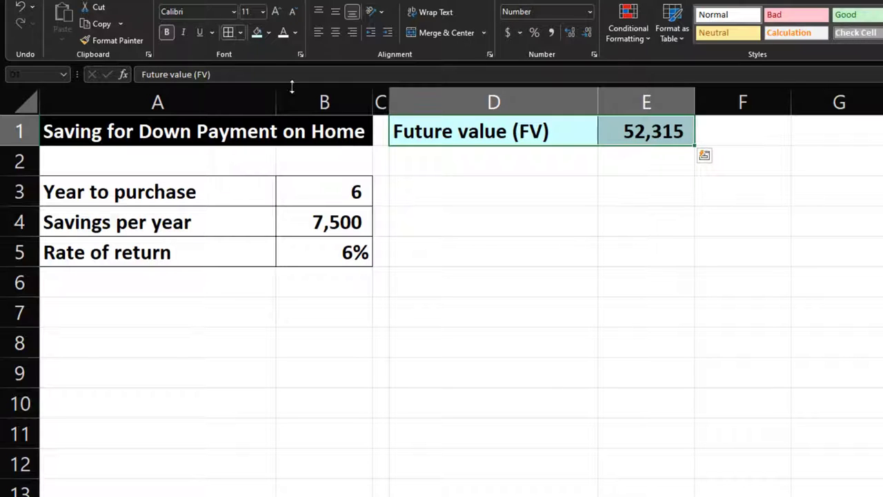
click(410, 183)
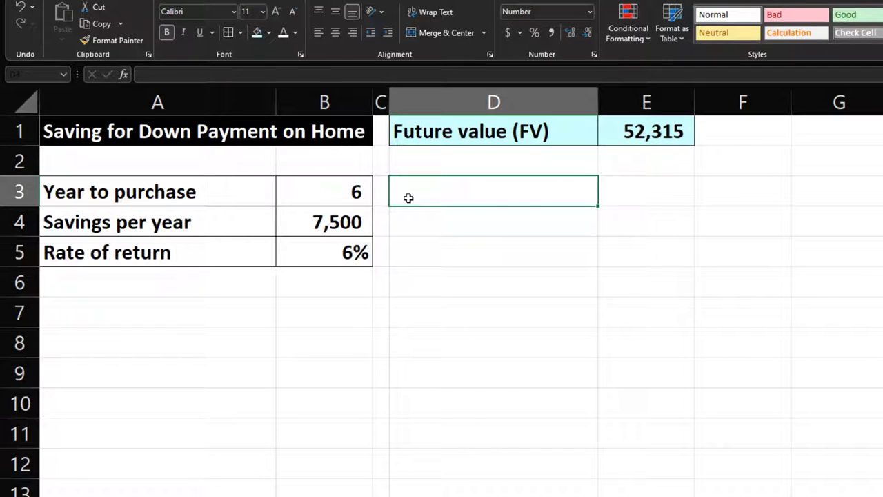
Step: Use Format Painter to copy column C's narrow width to column F
click(381, 102)
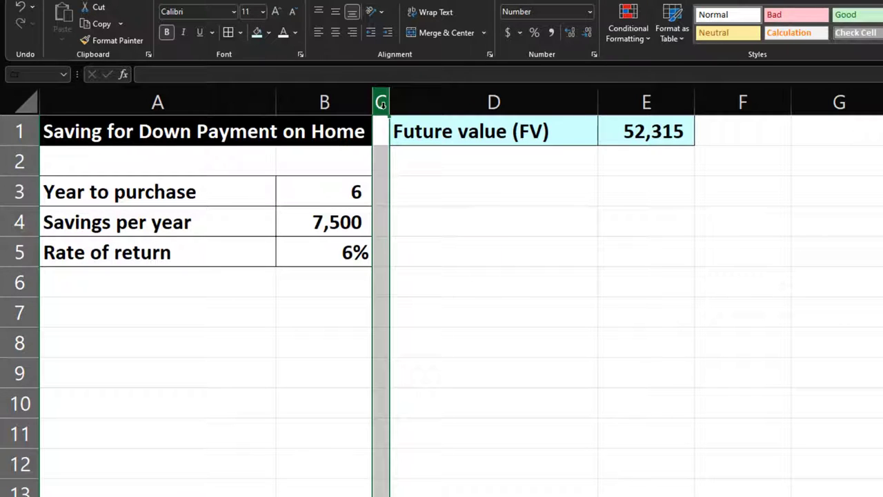
click(90, 43)
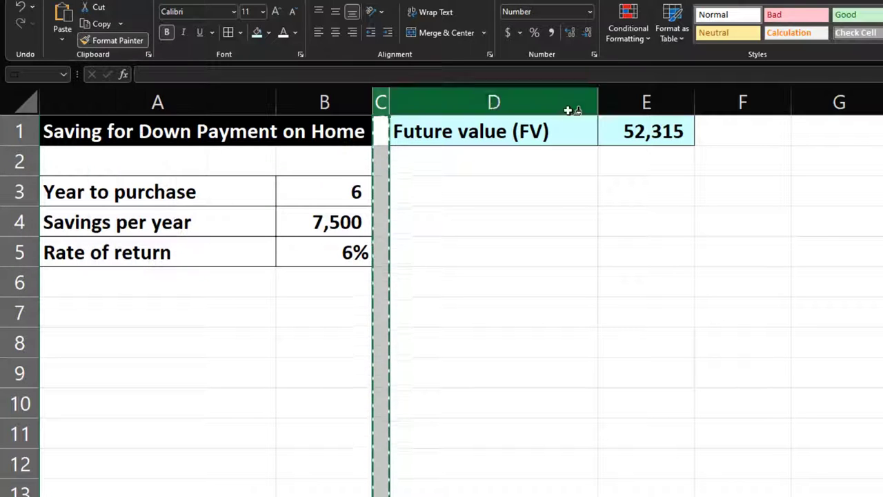
click(731, 104)
click(775, 133)
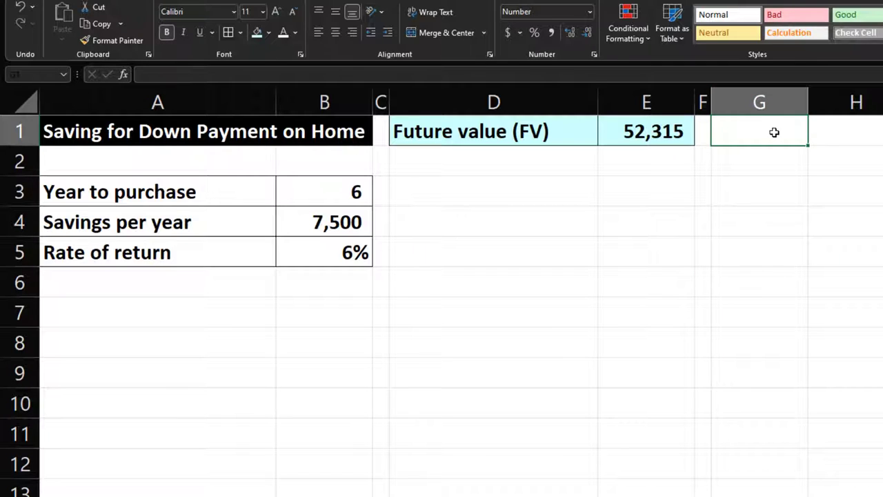
Step: Enter the headings Periods, Investment, Income and Balance across G1:J1
text(Peri)
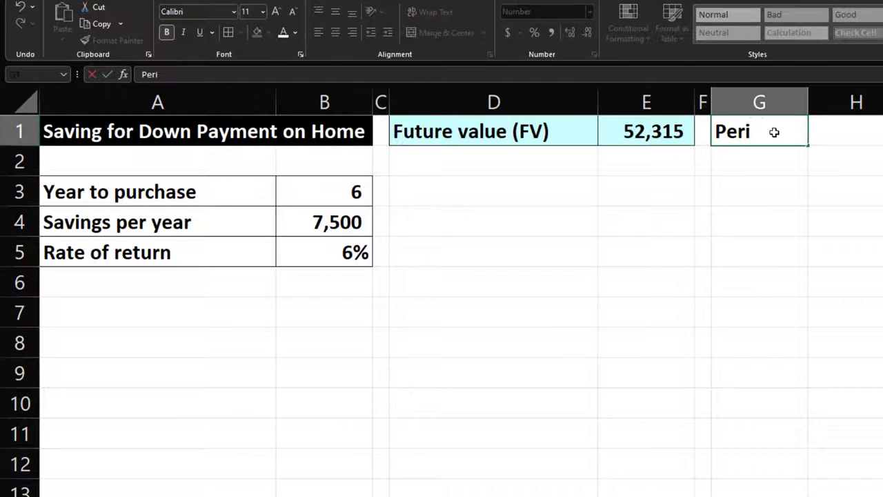
text(ods)
key(Tab)
text(Inves)
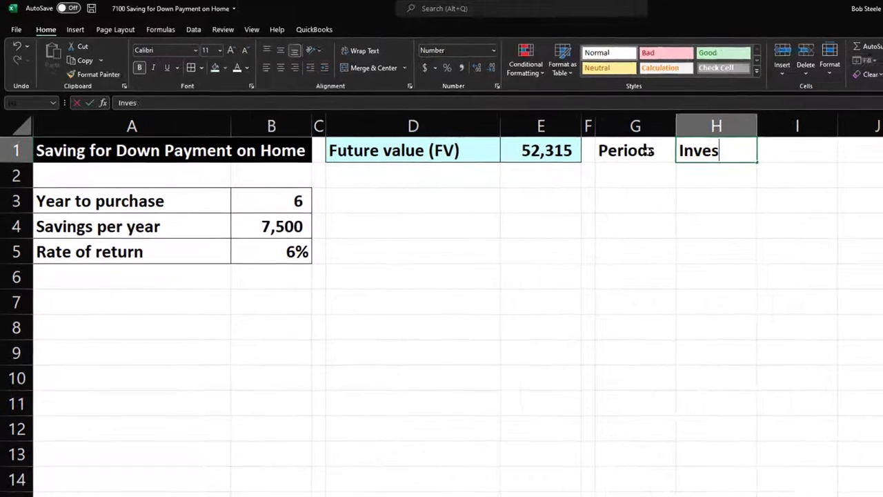
text(tment)
key(Tab)
text(Inco)
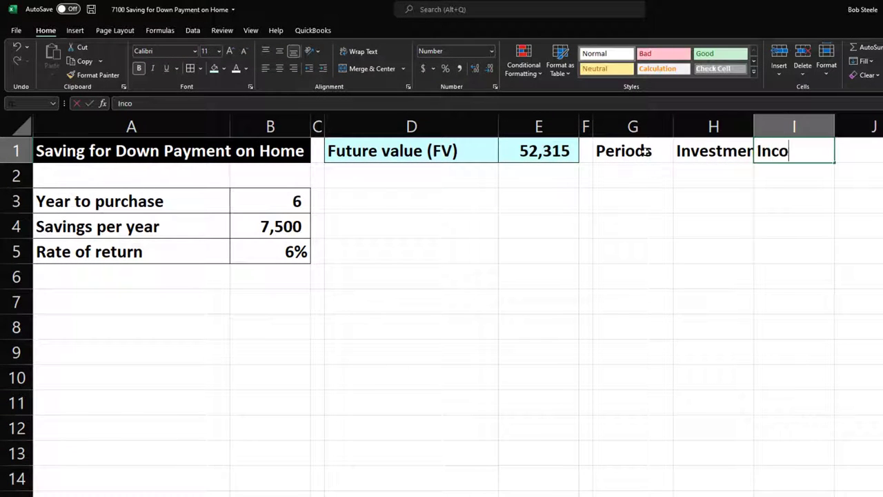
text(me)
key(Tab)
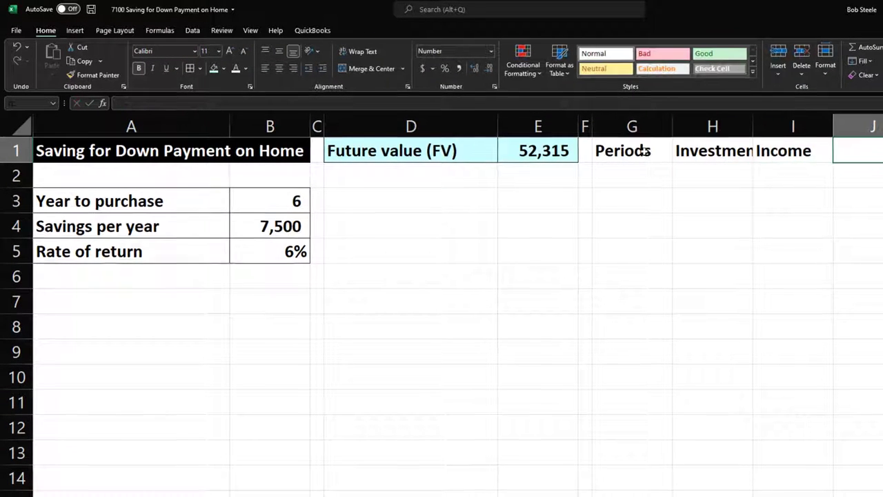
text(Balance)
key(Return)
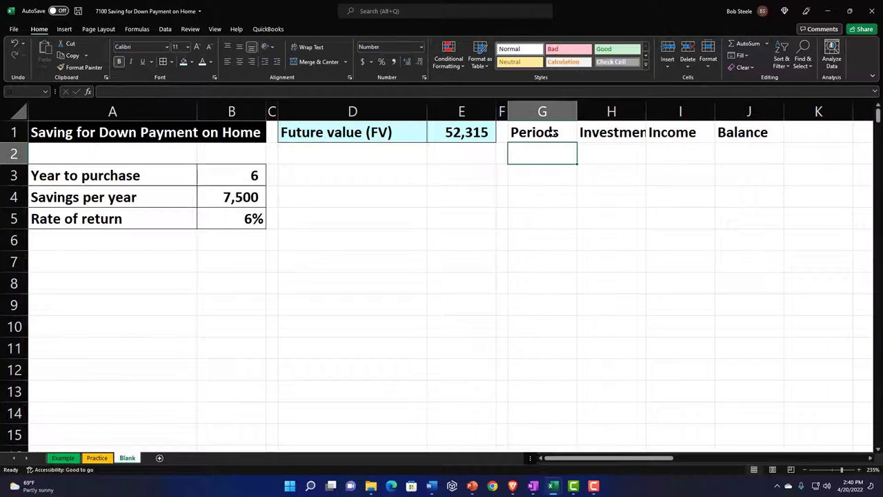
Step: Widen columns G:J and give G1:J1 a black fill with centred text
drag(545, 112, 746, 110)
click(633, 178)
click(561, 127)
drag(611, 128, 778, 125)
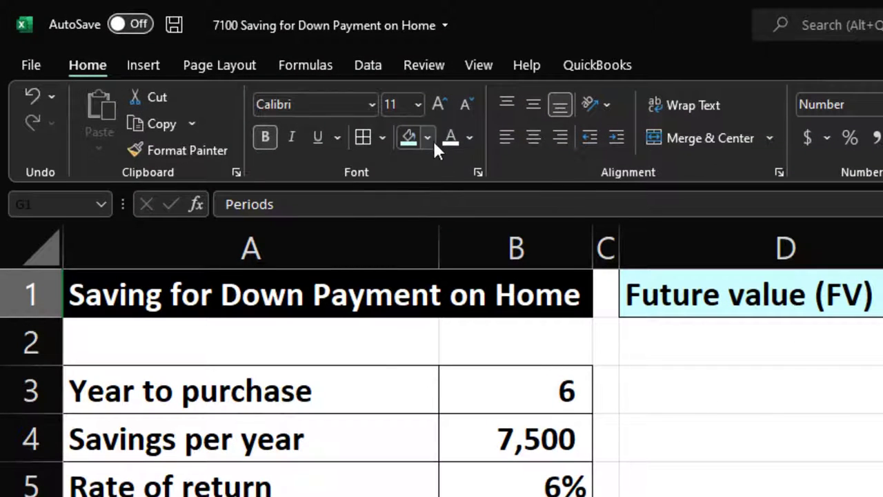
click(427, 138)
click(426, 189)
click(535, 138)
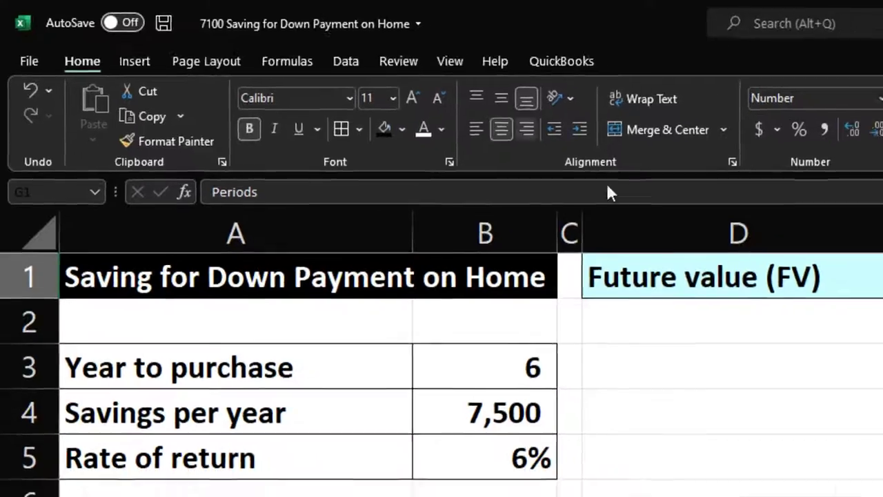
click(550, 174)
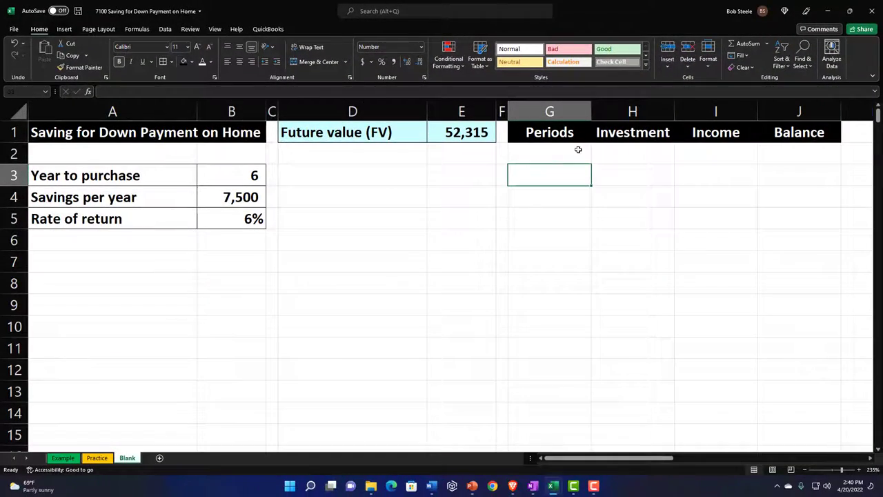
click(578, 150)
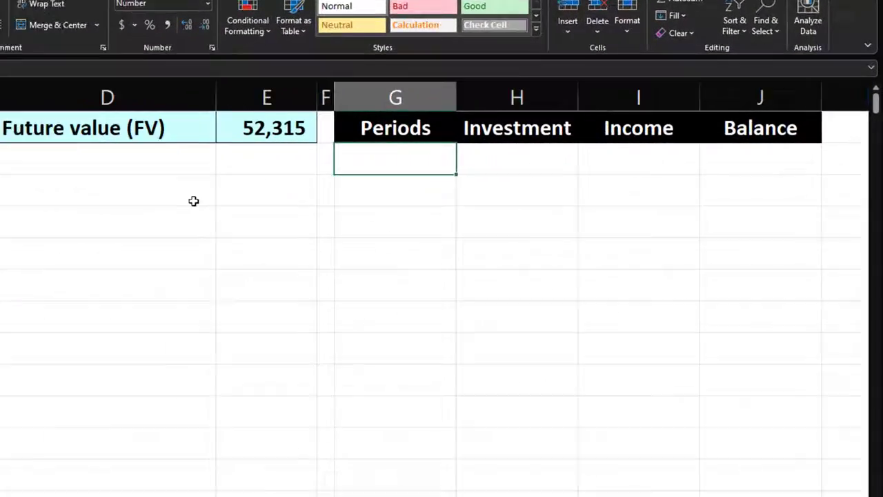
Step: Enter periods 1 through 6 in G2:G7
text(1)
key(Return)
text(2)
key(Return)
text(3)
key(Return)
text(4)
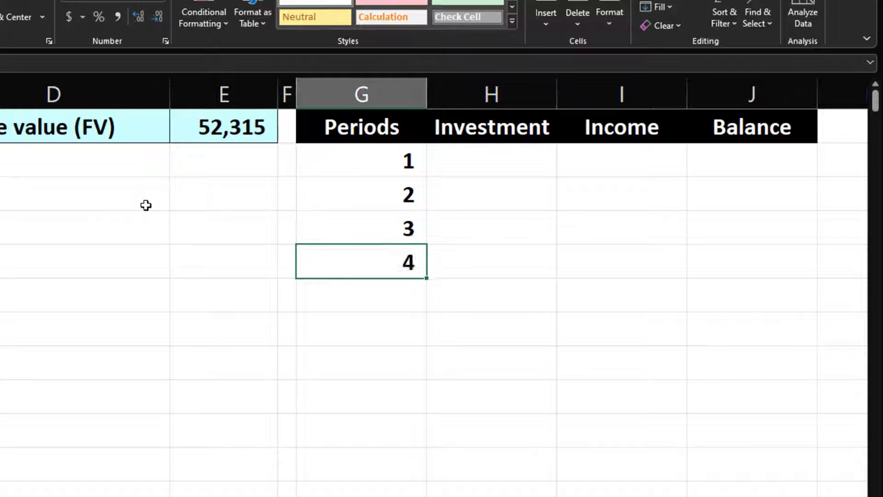
key(Return)
text(5)
key(Return)
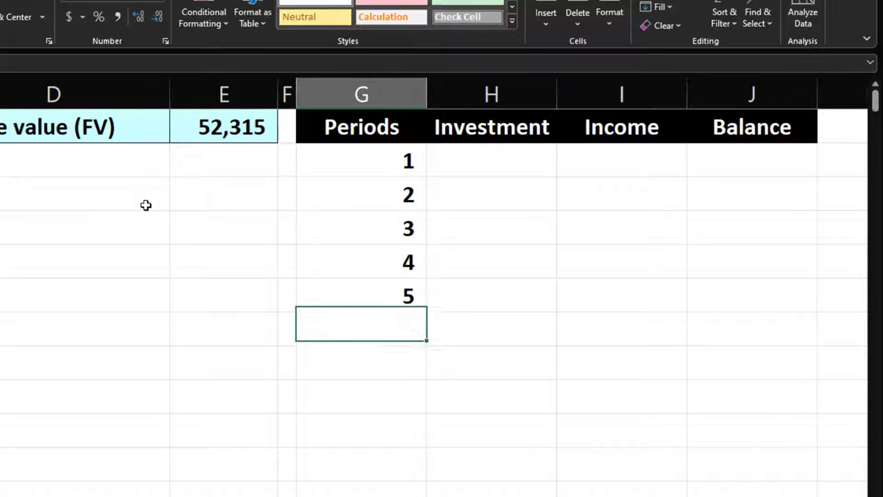
text(6)
key(Return)
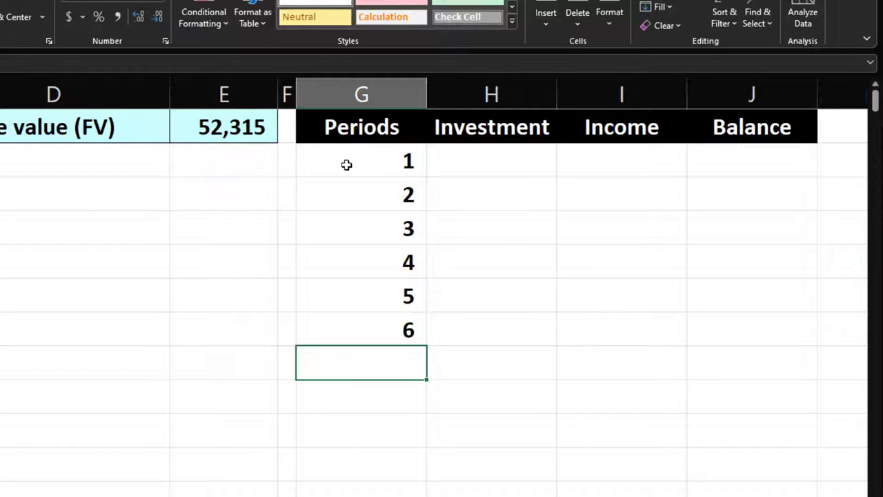
Step: Centre the period numbers and narrow column G to fit them
drag(346, 164, 351, 322)
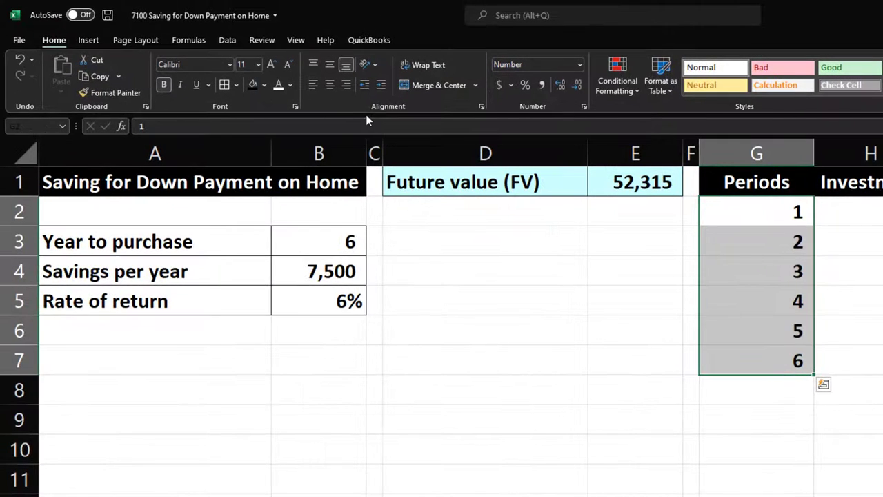
click(331, 85)
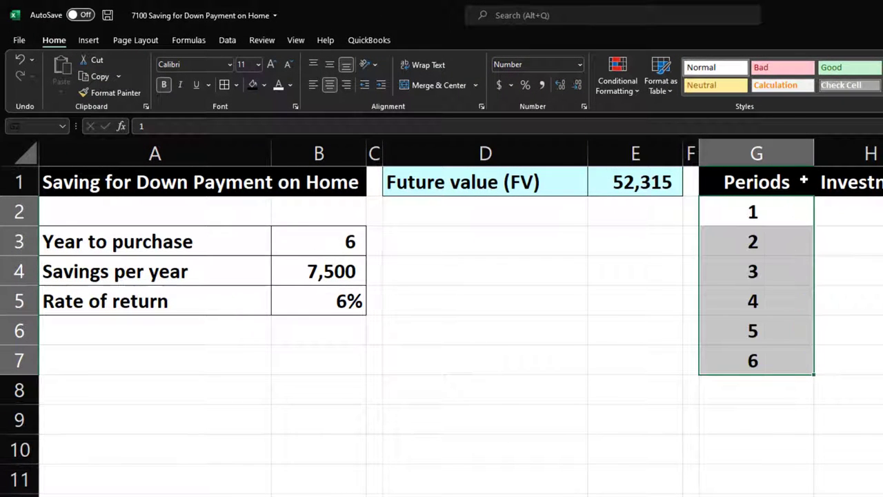
drag(814, 153, 779, 153)
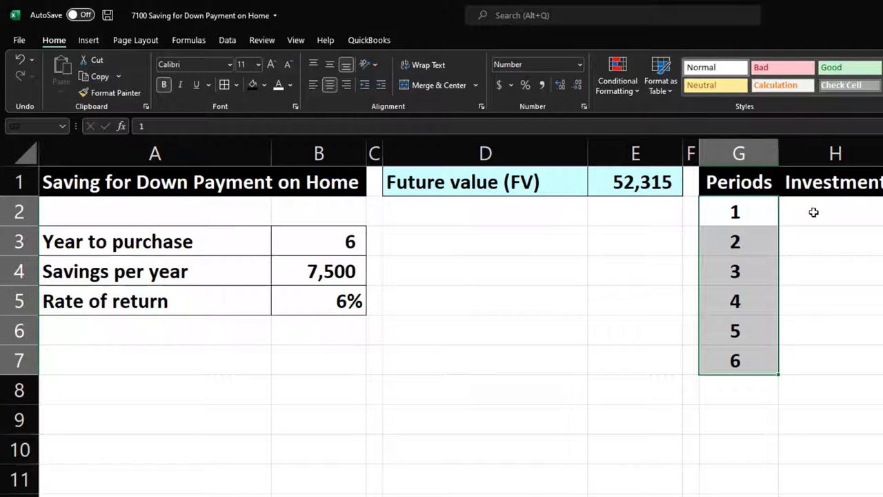
click(814, 212)
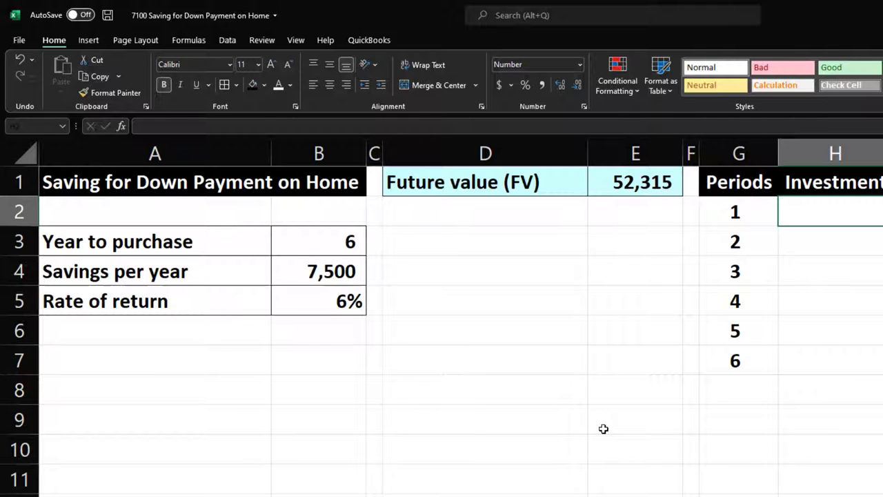
Step: Fill Investment H2:H7 with =$B$4 so every period shows 7,500
text(=)
key(Left)
key(Left)
key(Left)
key(Left)
key(Left)
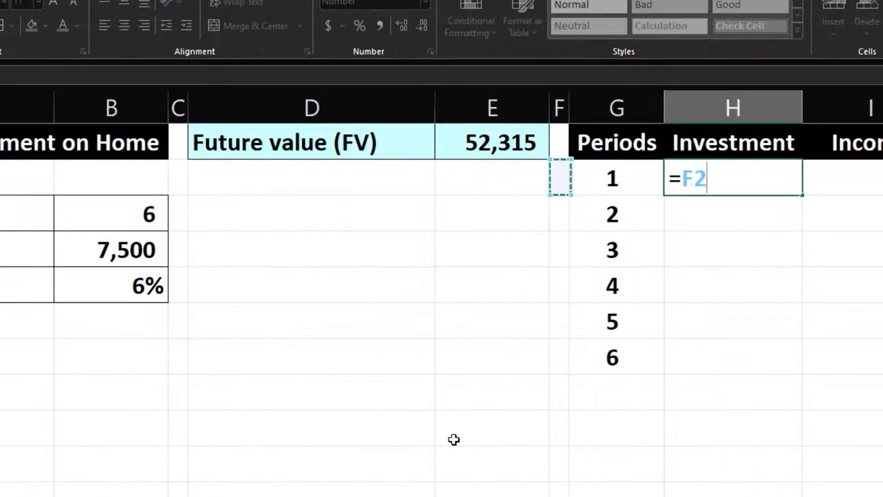
key(Left)
key(Down)
key(Down)
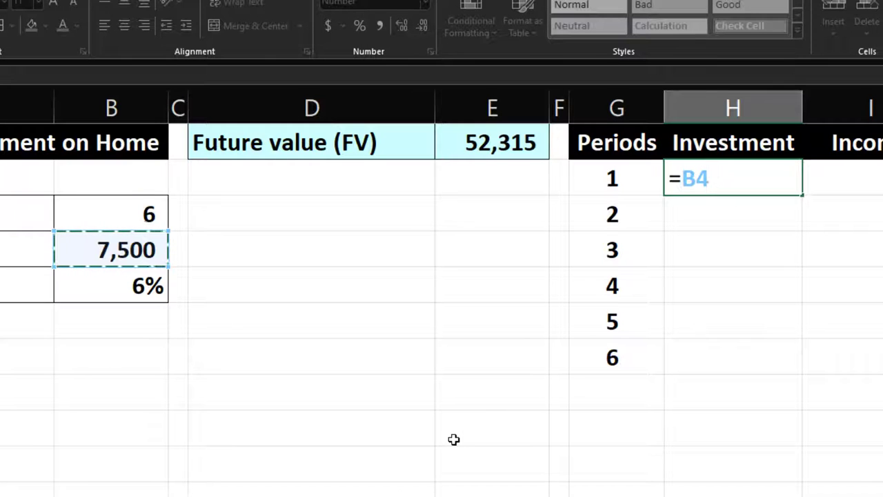
key(F4)
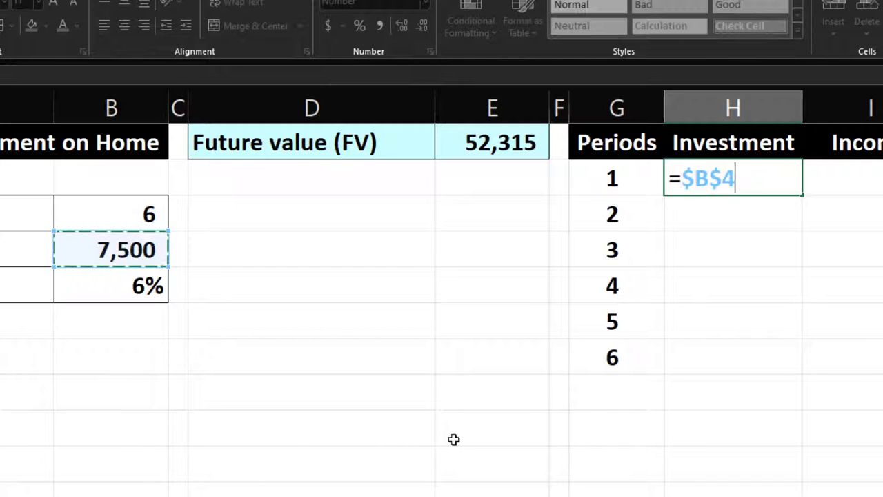
key(Return)
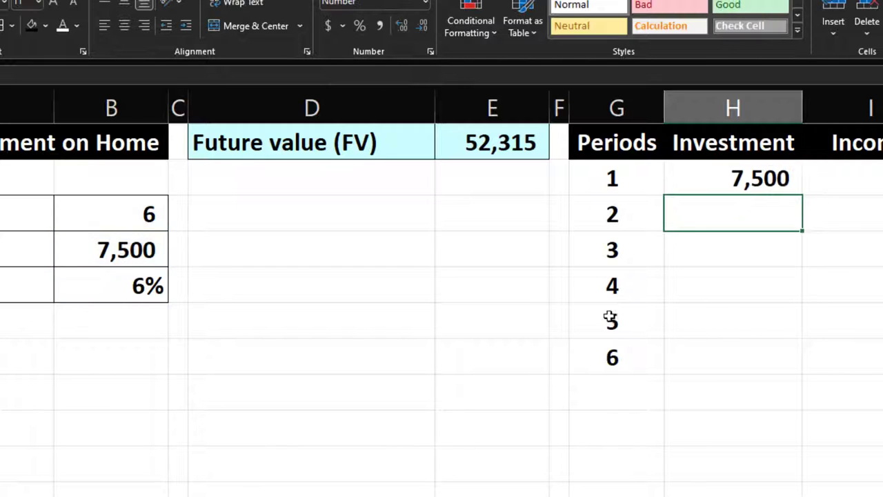
click(739, 188)
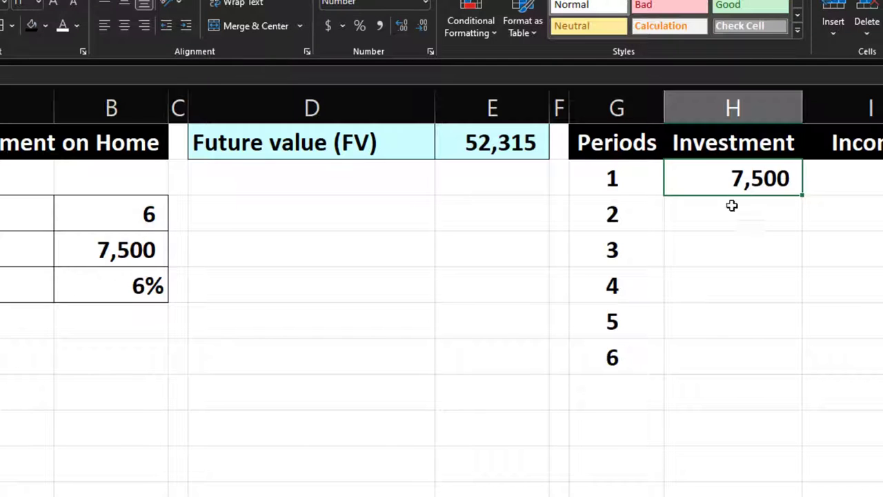
drag(798, 196, 801, 371)
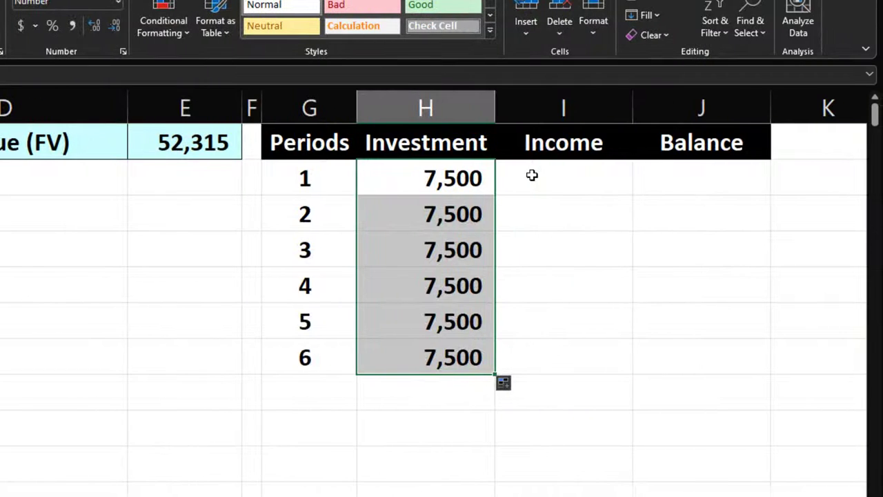
Step: Set the first Balance cell J2 to =H2, giving 7,500
click(532, 176)
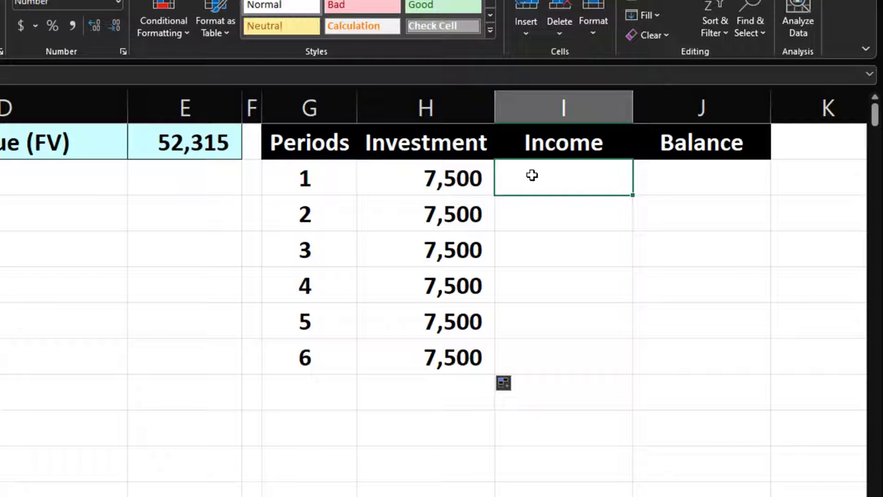
key(Right)
text(=)
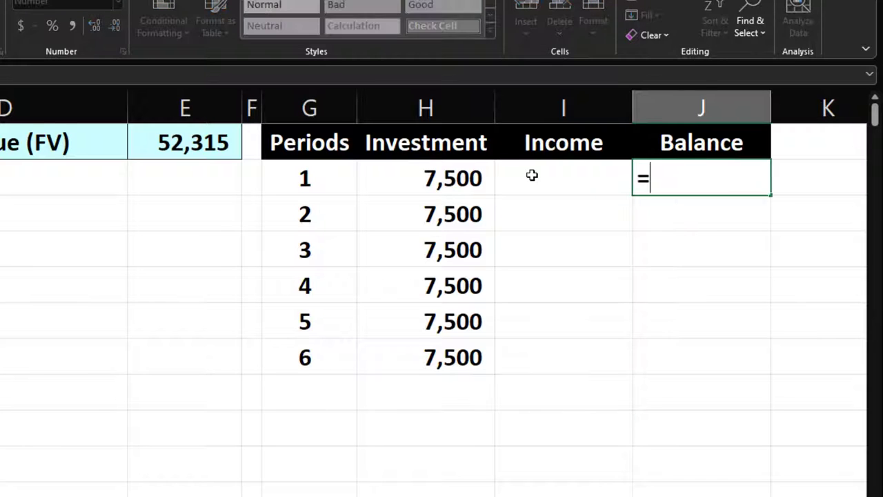
key(Left)
key(Left)
key(Return)
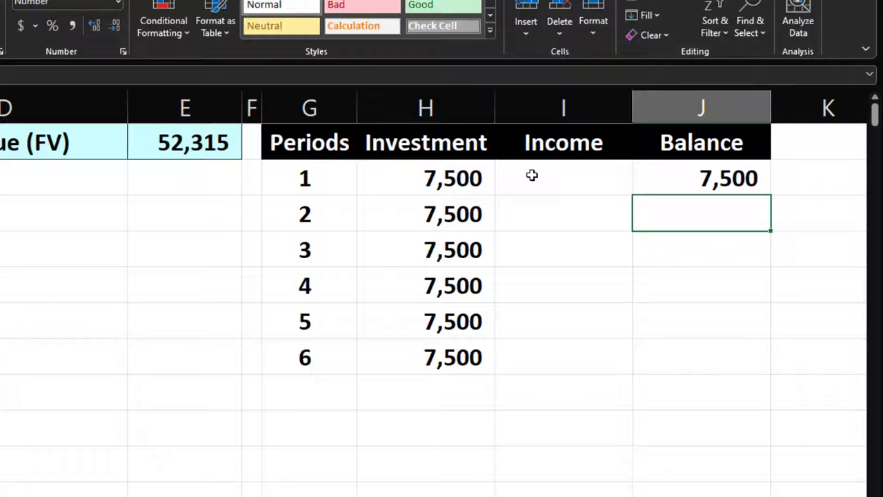
Step: Enter period 2 Income in I3 as prior balance times the 6% rate, giving 450
key(Left)
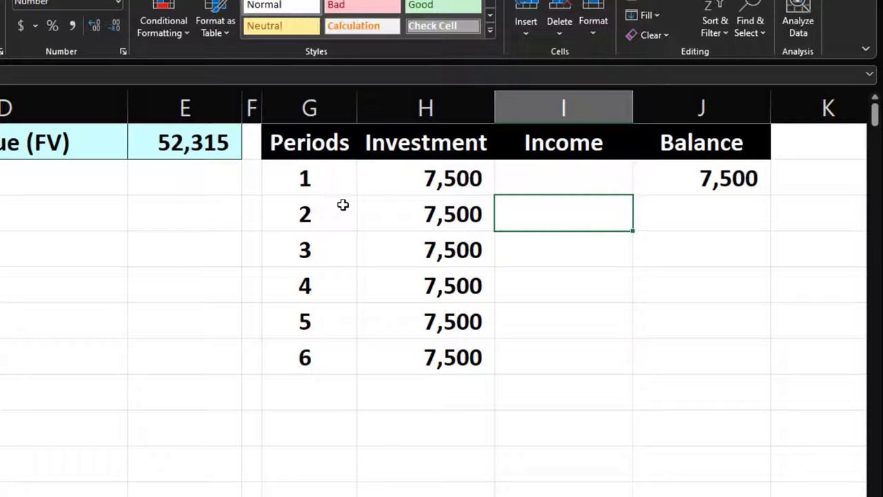
text(=)
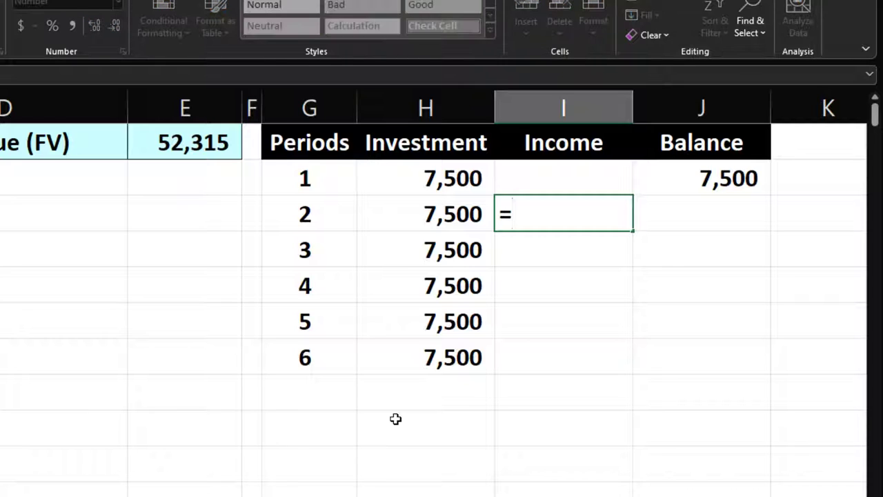
key(Up)
key(Right)
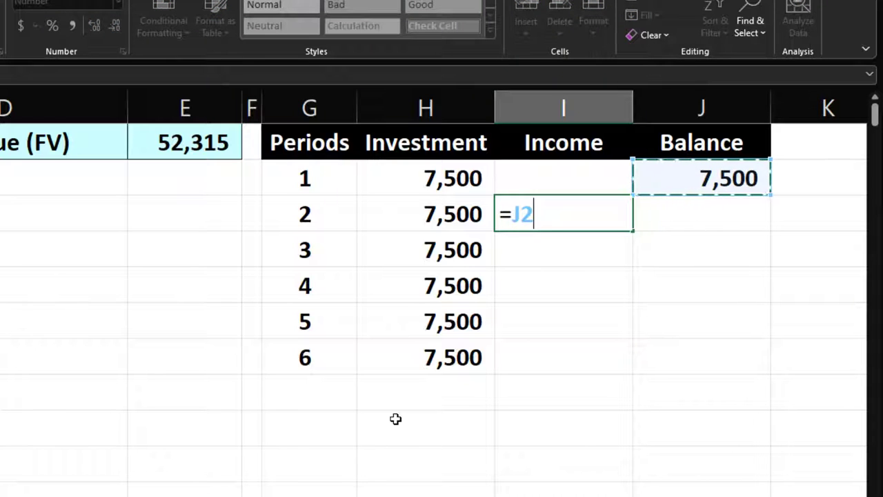
text(*)
key(Left)
key(Left)
key(Left)
key(Left)
key(Left)
key(Left)
key(Left)
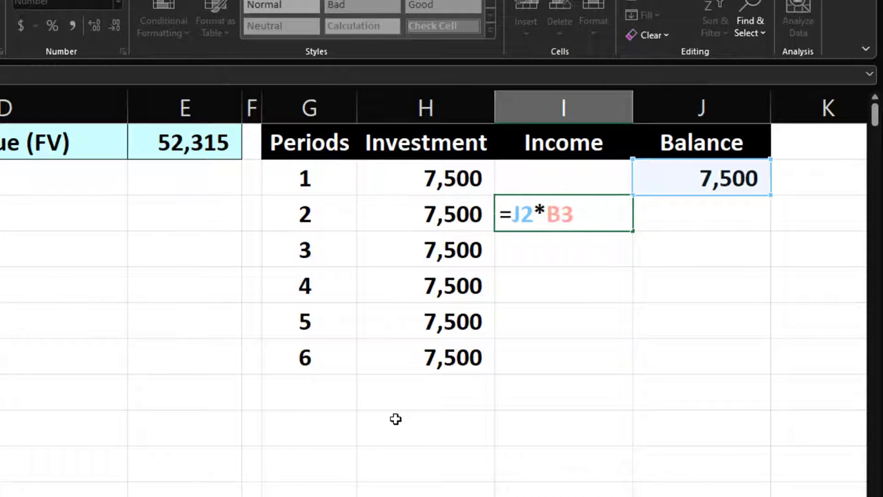
key(Return)
Step: Set period 2 Balance in J3 to =J2+SUM(H3:I3), giving 15,450
key(Up)
key(Right)
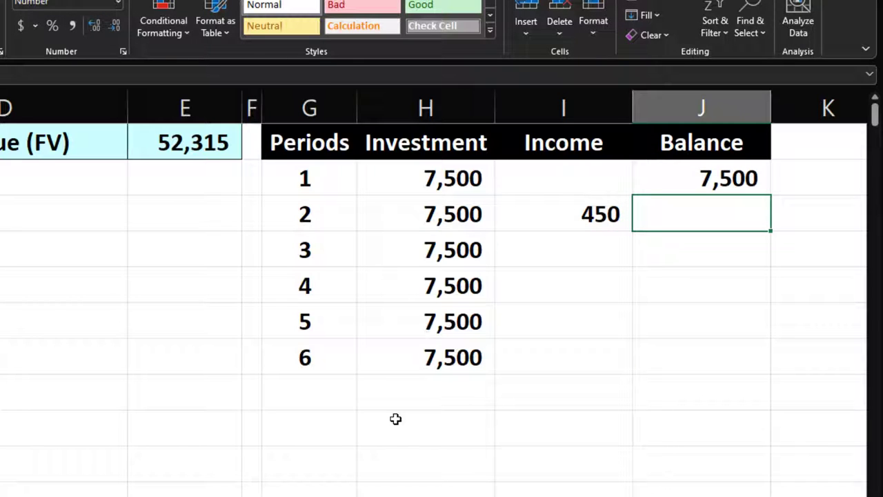
text(=)
key(Up)
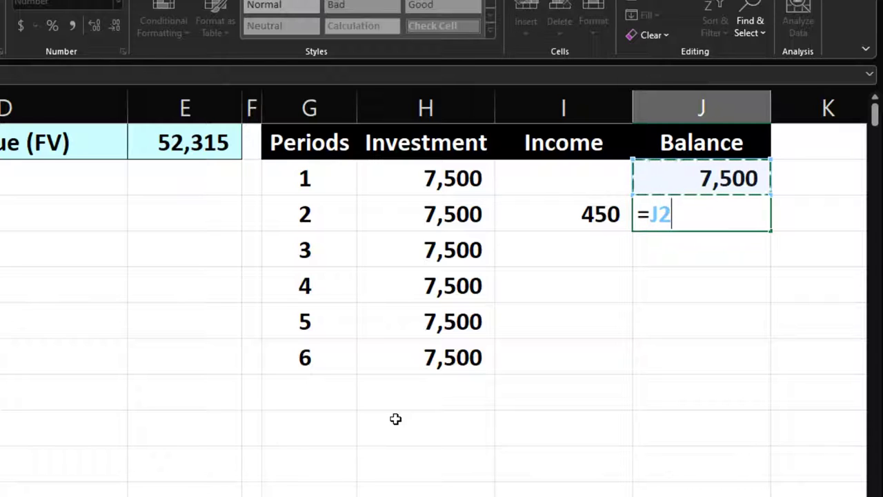
text(+sum()
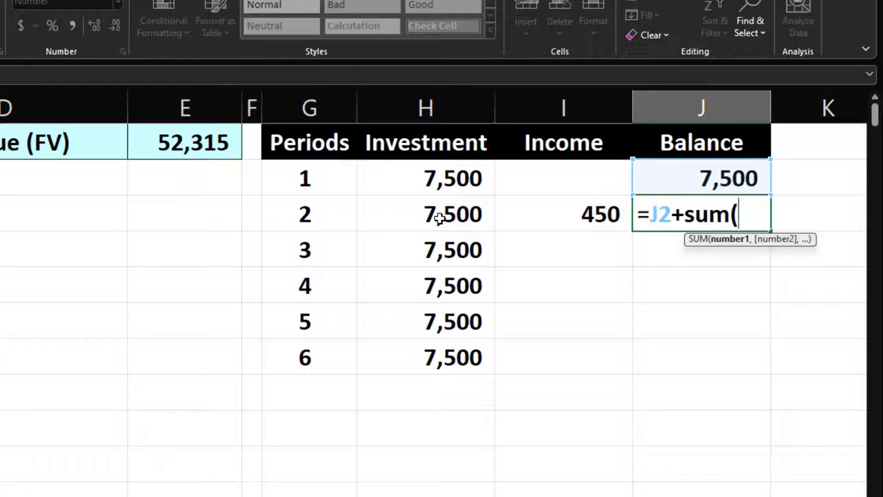
drag(439, 218, 504, 214)
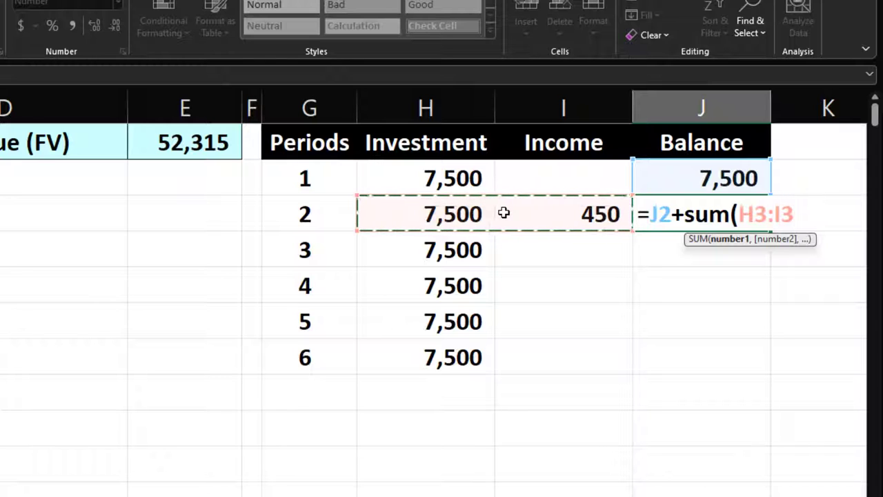
text())
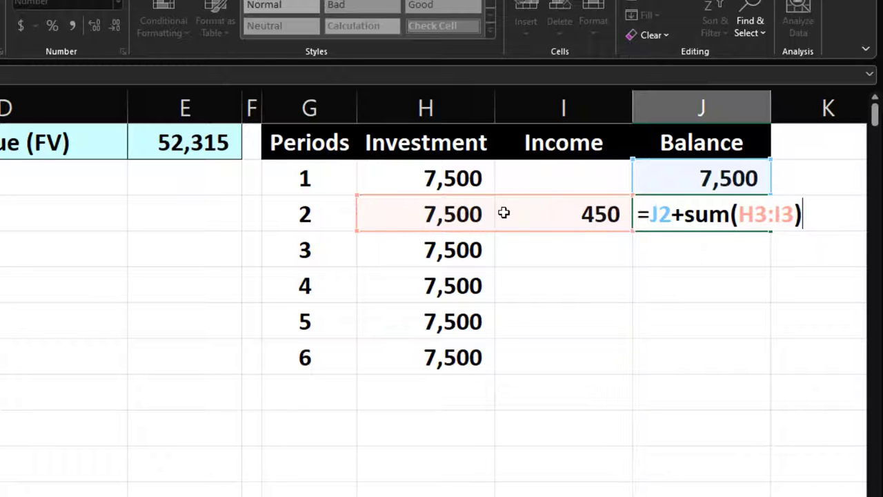
key(Return)
key(Left)
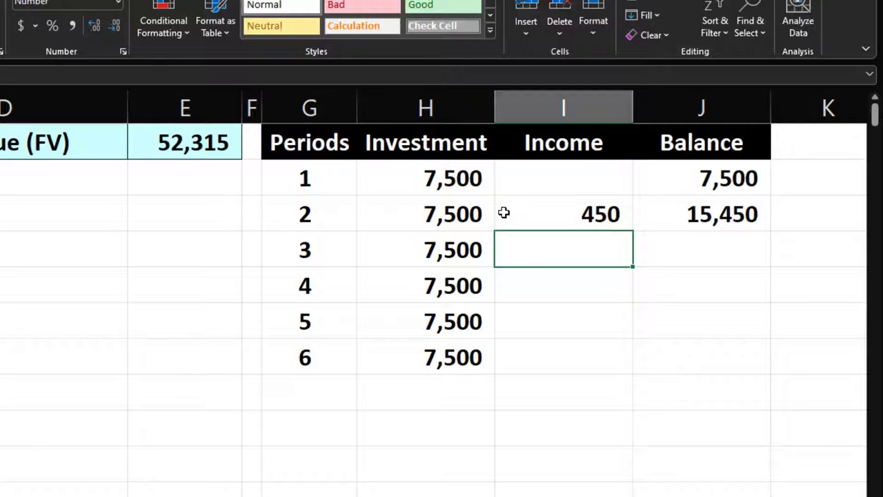
Step: Enter period 3 Income in I4 as =J3*B5, giving 927
text(=)
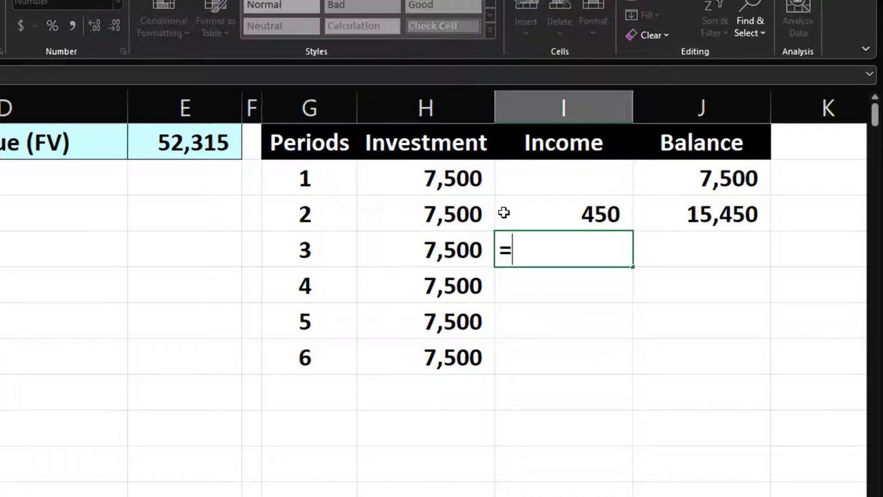
key(Up)
key(Right)
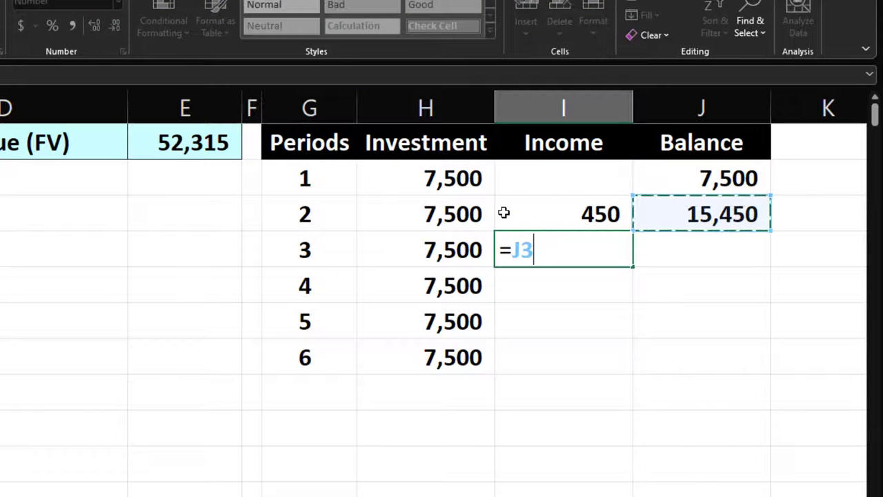
text(*)
key(Left)
key(Left)
key(Left)
key(Left)
key(Left)
key(Left)
key(Left)
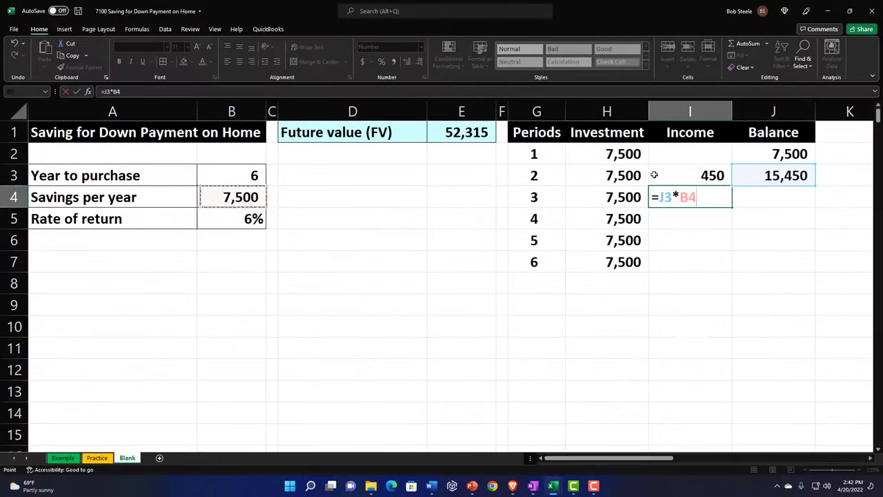
key(Down)
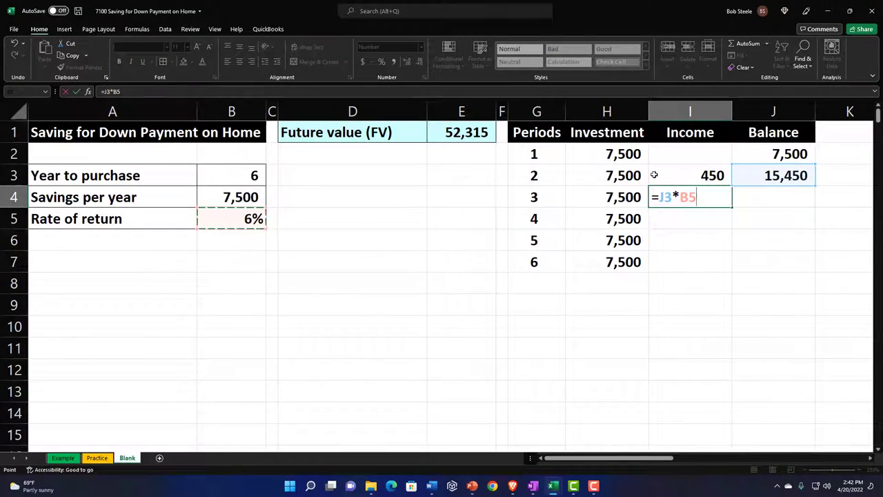
key(Tab)
Step: Set period 3 Balance in J4 to =J3+SUM(H4:I4), giving 23,877
text(=)
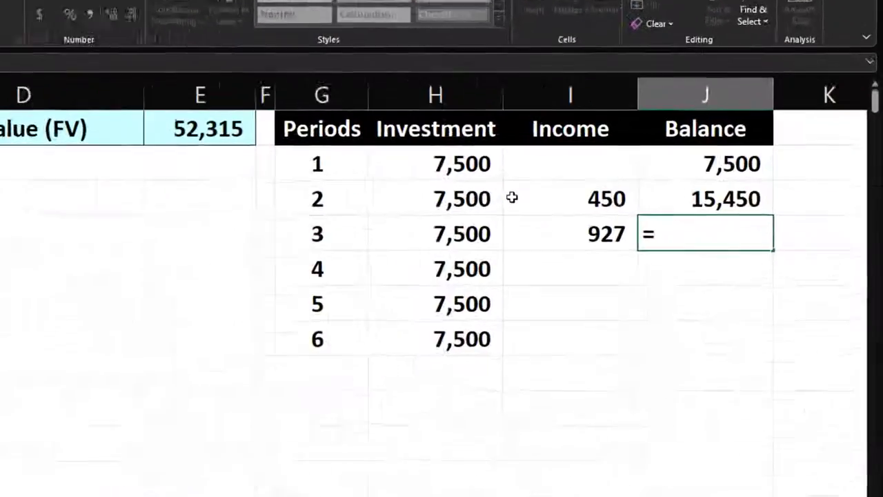
key(Up)
text(+sum()
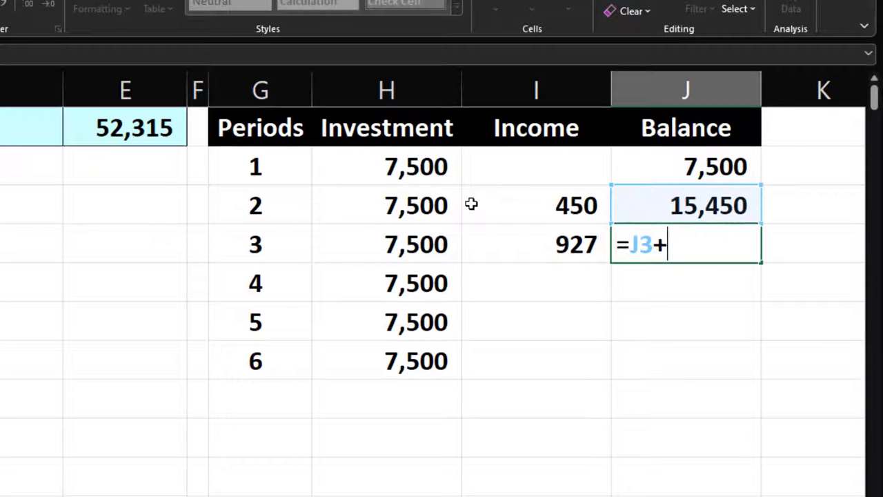
key(Left)
key(Left)
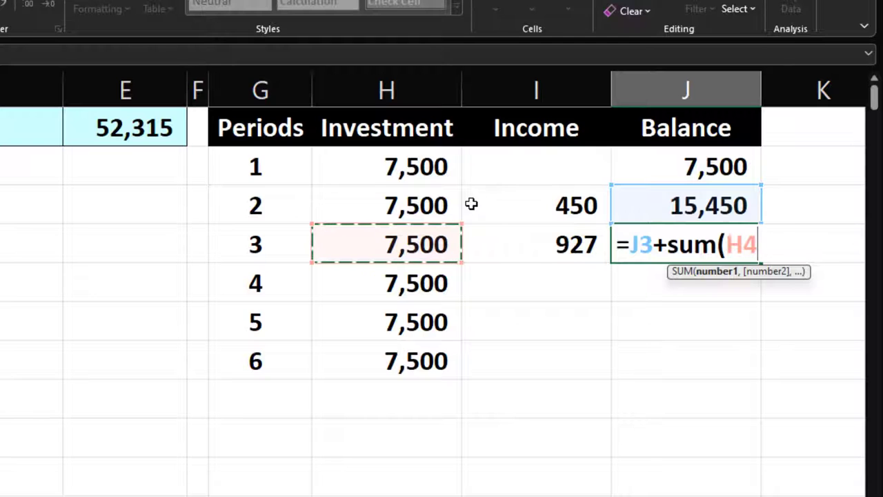
key(shift+Right)
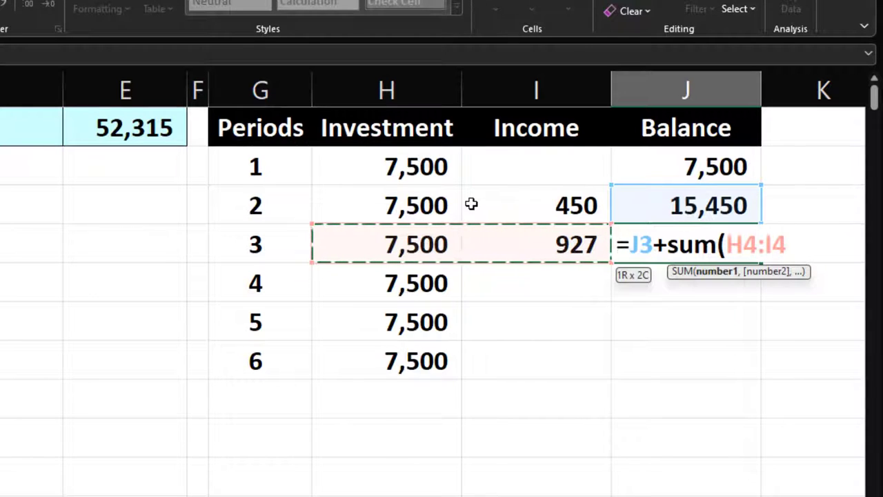
key(Return)
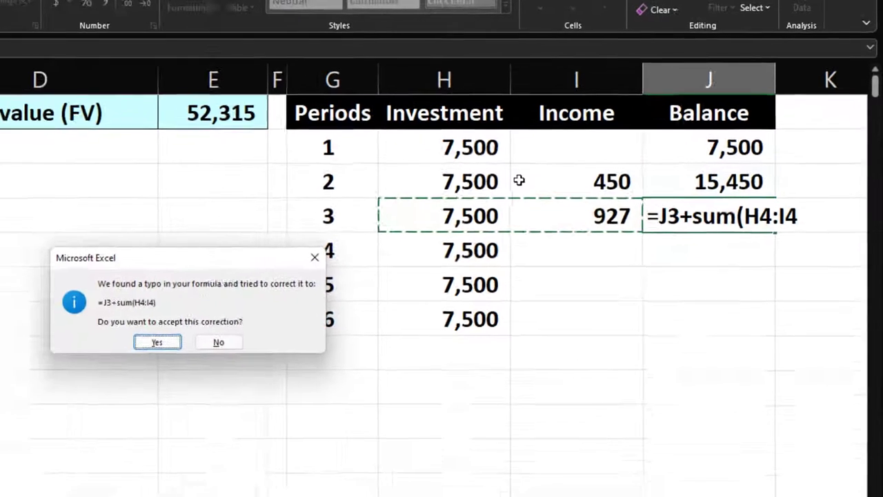
key(Return)
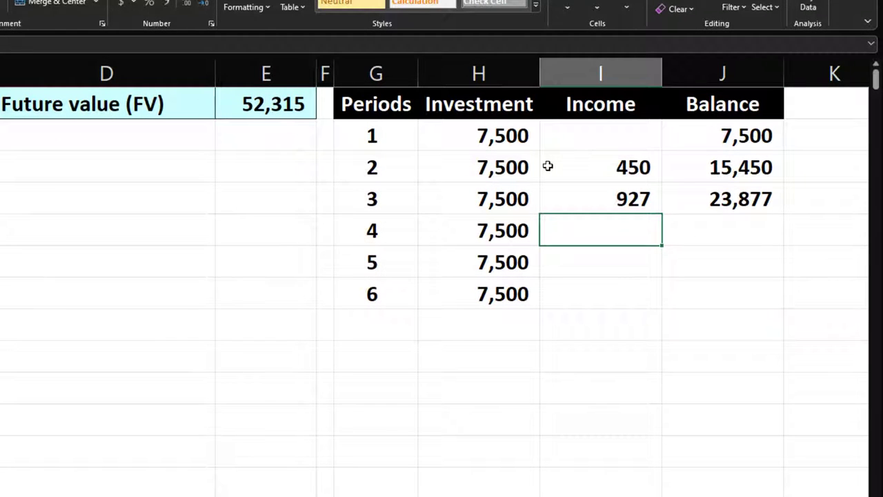
Step: Enter the period 4 income formula =J4*B5, giving 1,433
text(=)
key(Right)
key(Up)
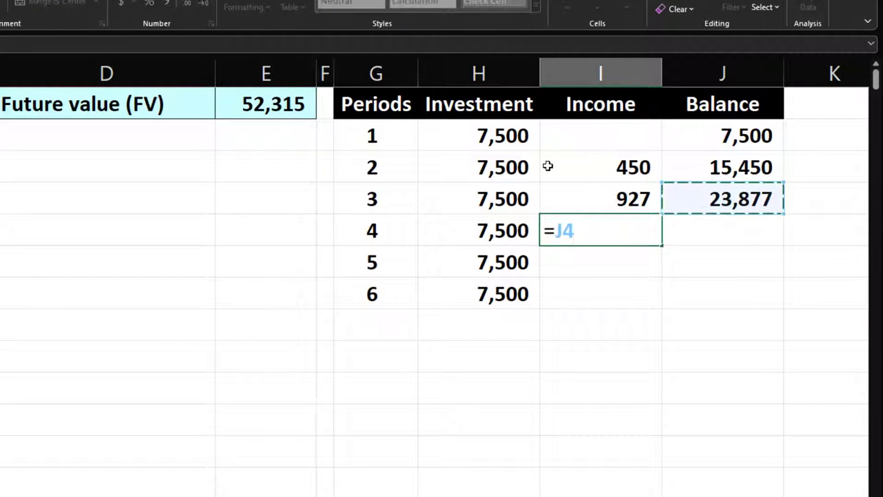
text(*)
key(Left)
key(Left)
key(Left)
key(Left)
key(Left)
key(Left)
key(Left)
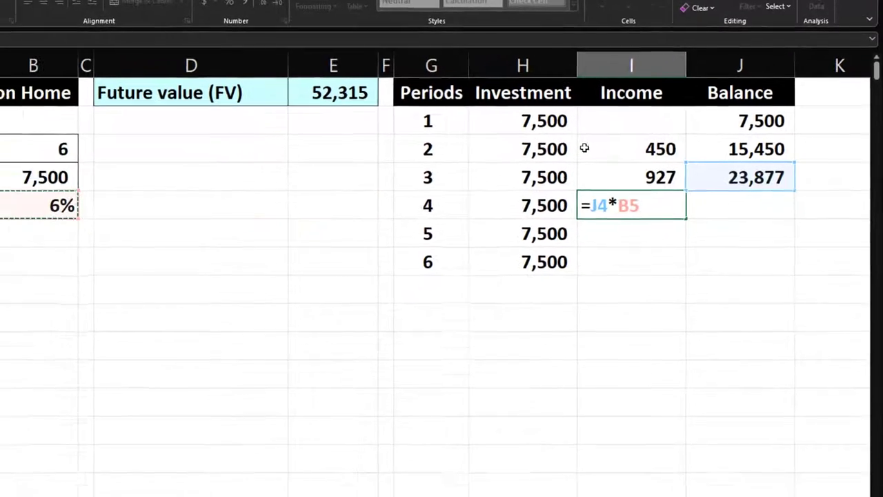
key(Tab)
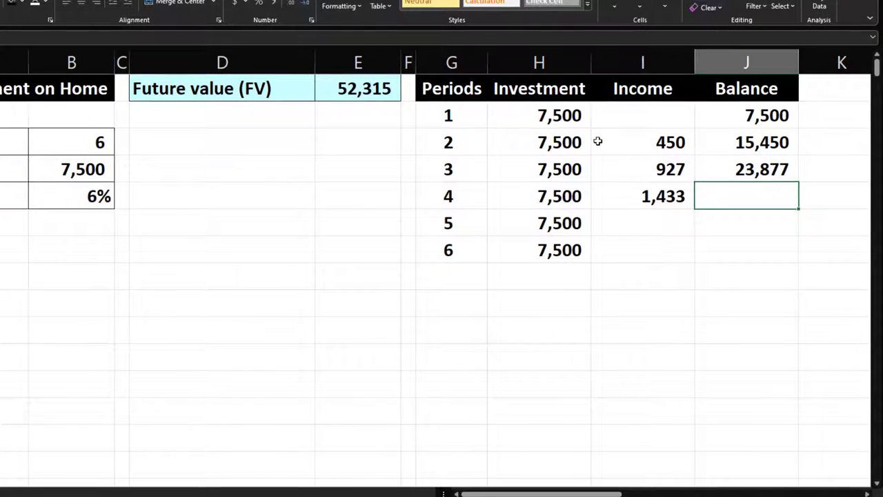
Step: Enter the period 4 balance formula =J4+SUM(H5:I5), giving 32,810
text(=)
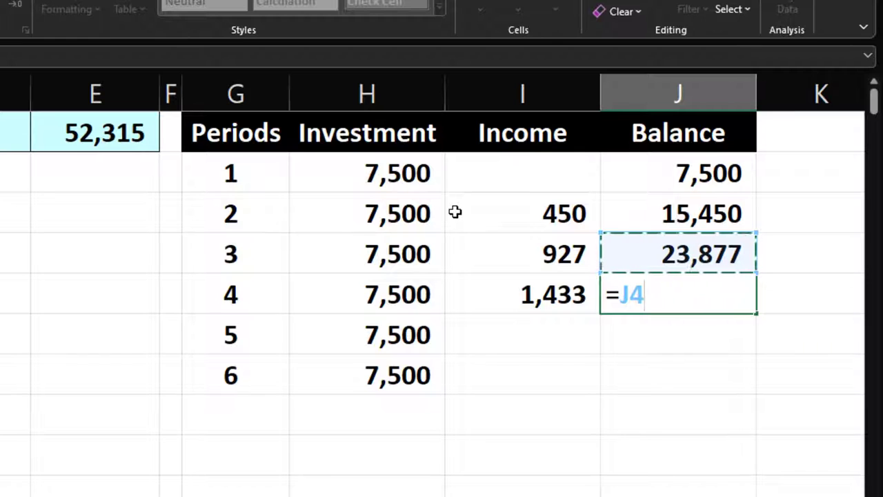
text(+sum()
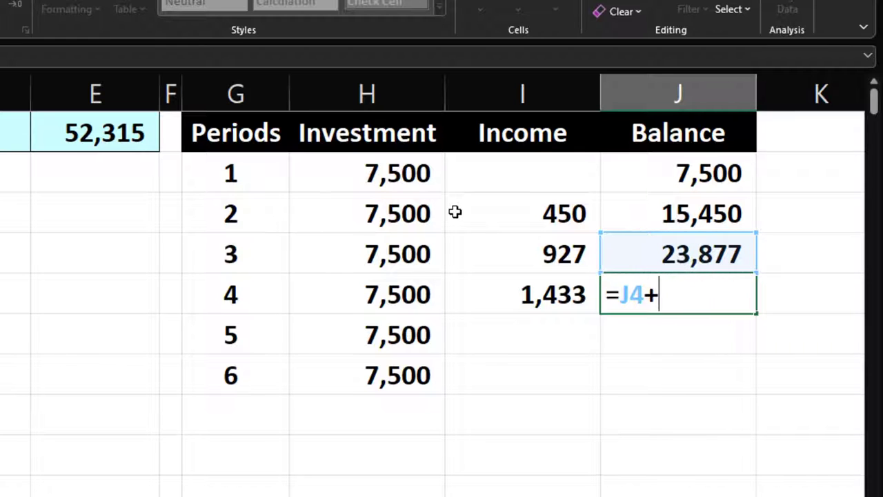
key(Left)
key(Left)
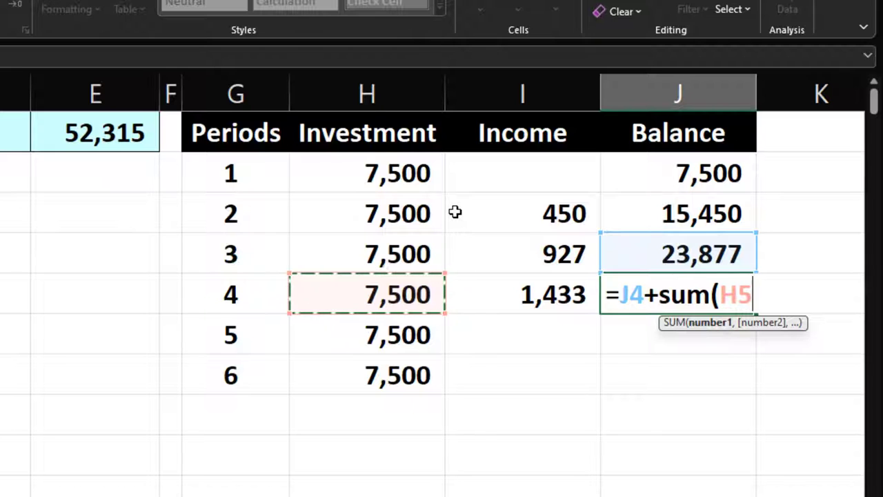
key(shift+Right)
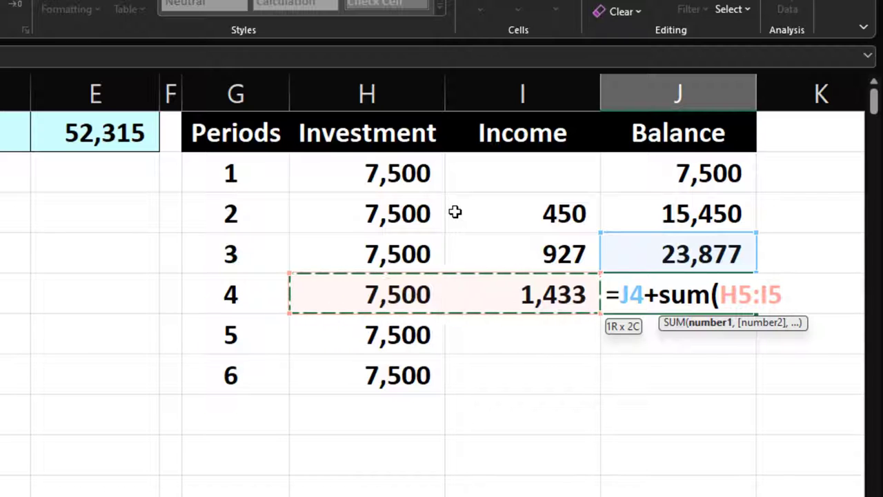
text())
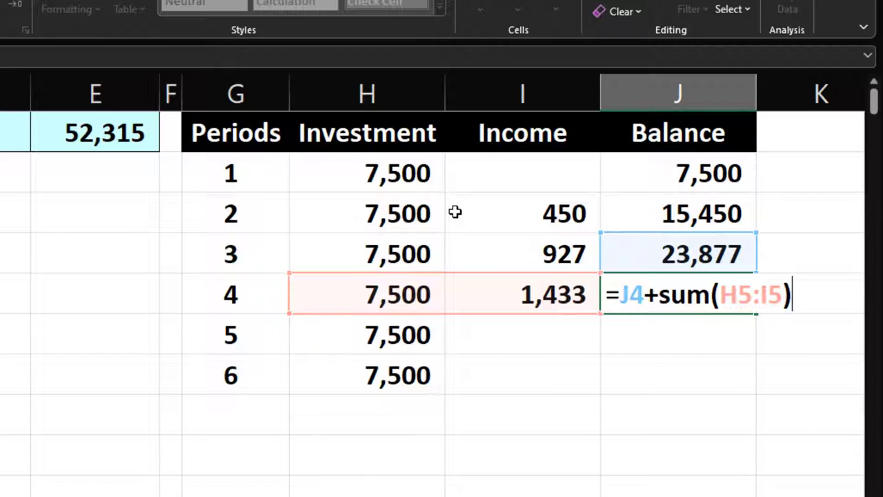
key(Return)
key(Up)
key(Left)
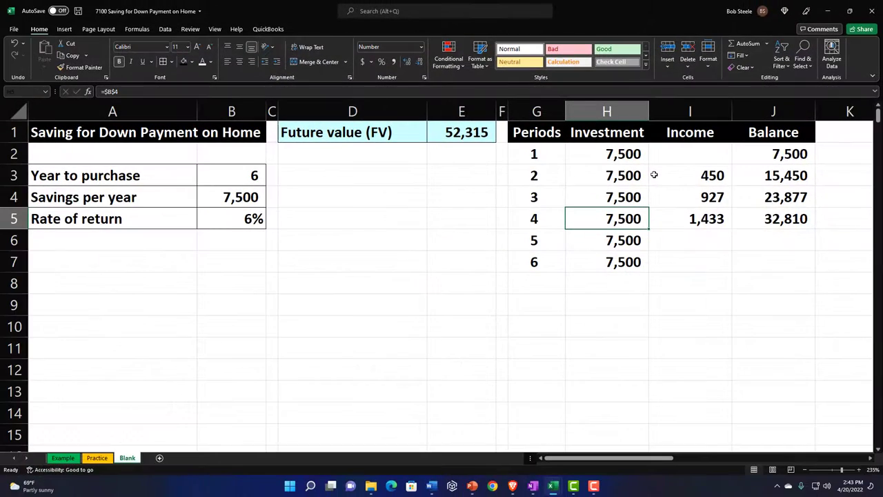
Step: Clear the hand-built period 3 and 4 Income and Balance values
drag(675, 195, 746, 215)
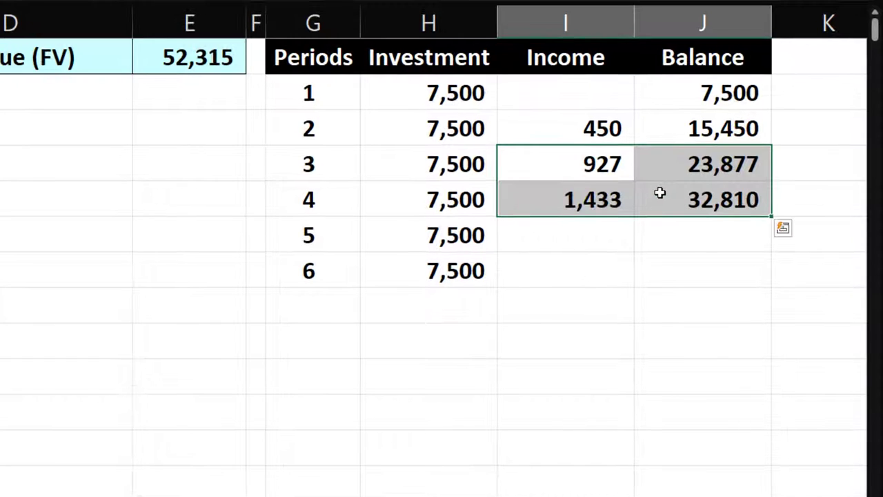
key(Delete)
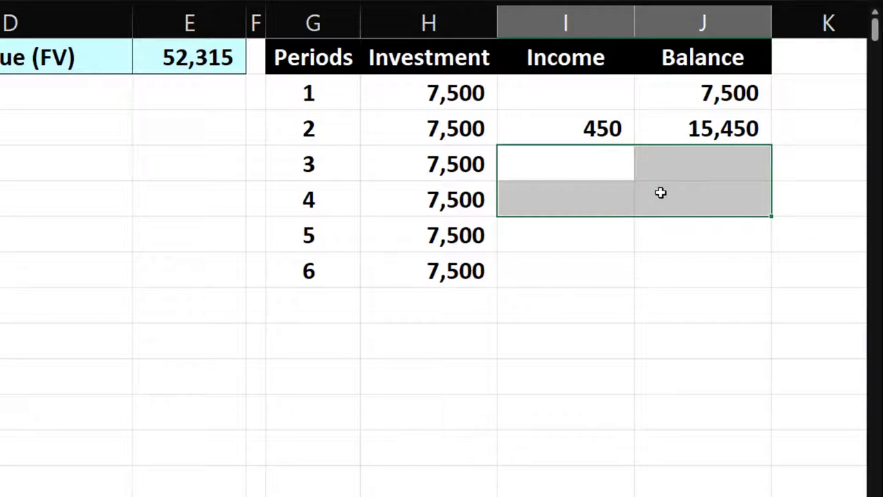
click(642, 234)
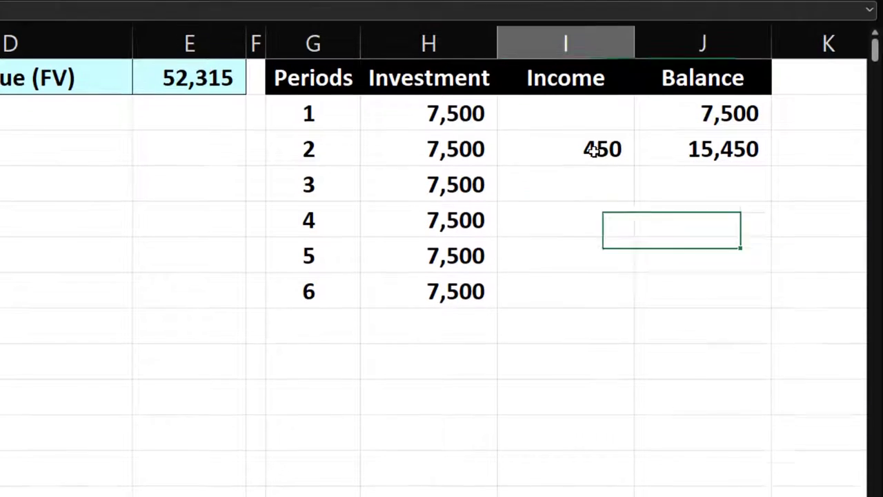
Step: Fill the period 2 formulas down to period 3, inspect the zero income, then clear them
drag(595, 133, 676, 132)
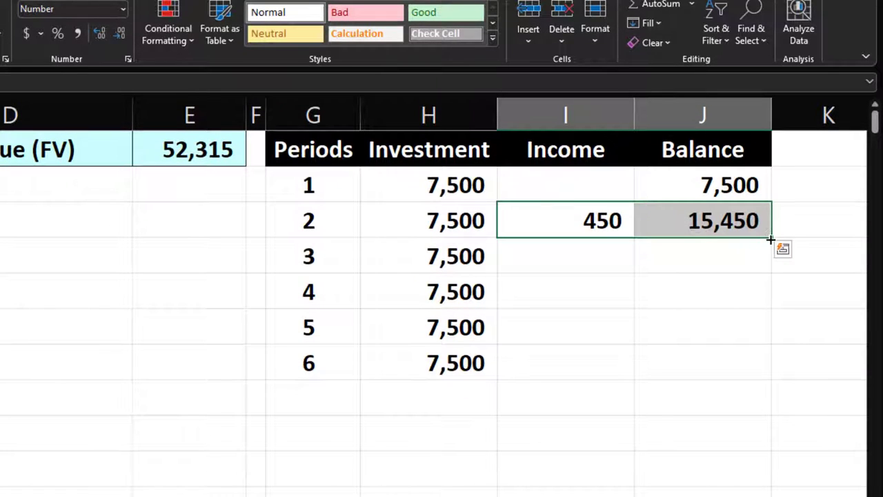
drag(771, 239, 771, 266)
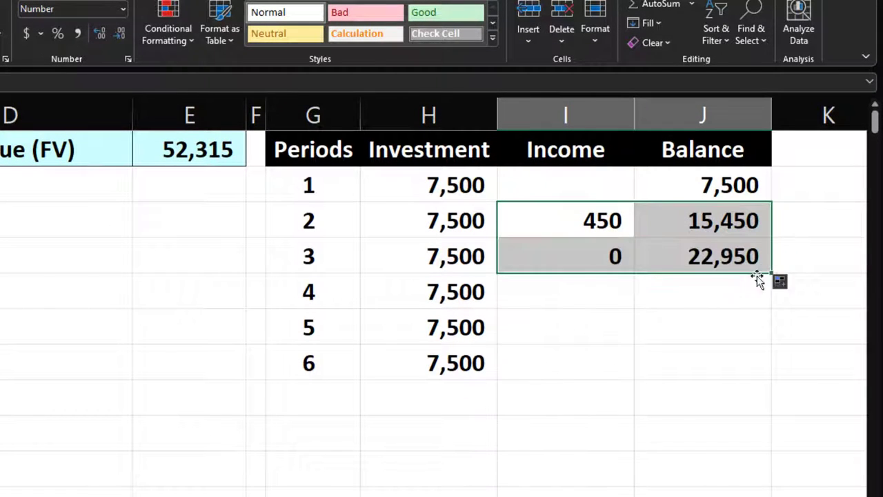
click(703, 297)
double_click(602, 257)
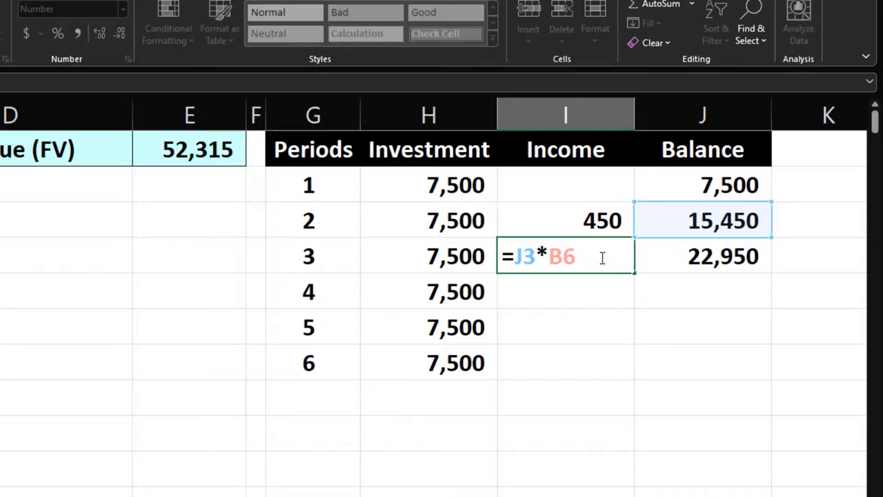
key(Return)
drag(601, 256, 643, 254)
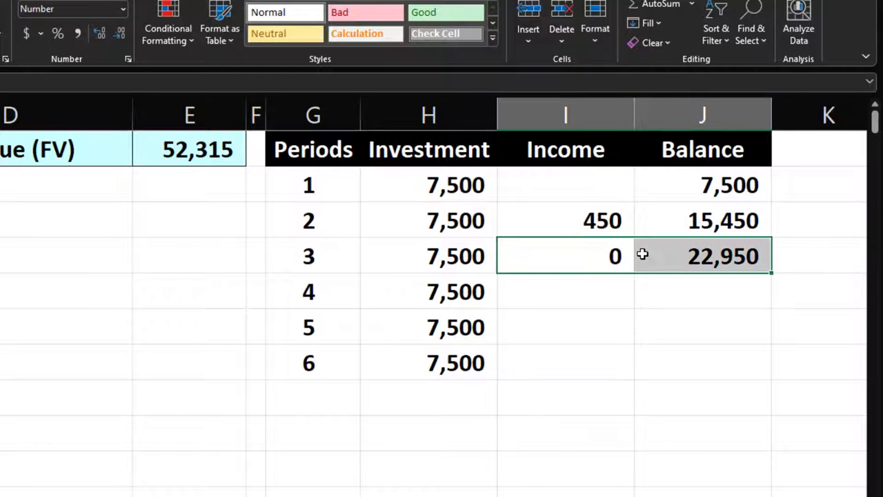
key(Delete)
Step: Lock the income formula's rate as $B$5 and fill Income and Balance through period 6
double_click(604, 222)
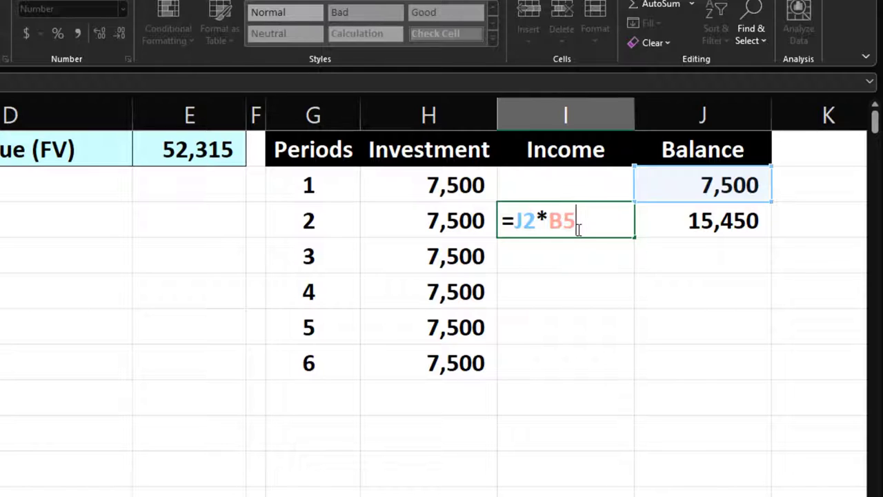
key(F4)
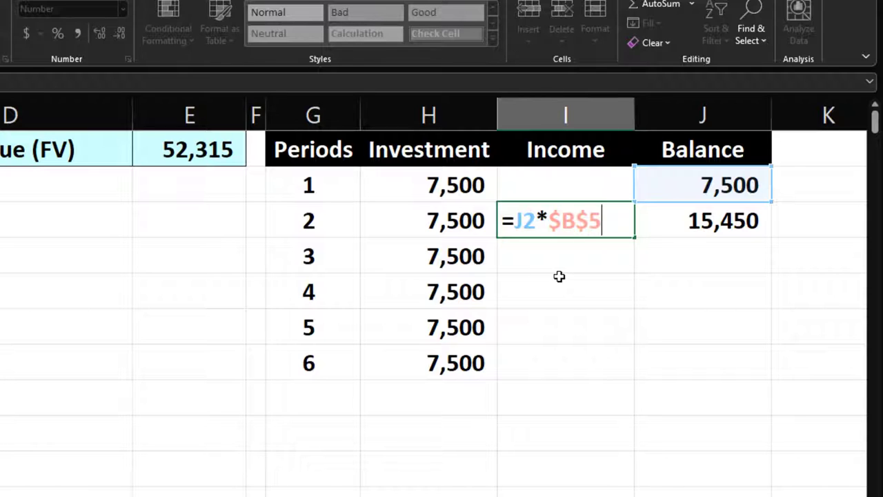
key(Return)
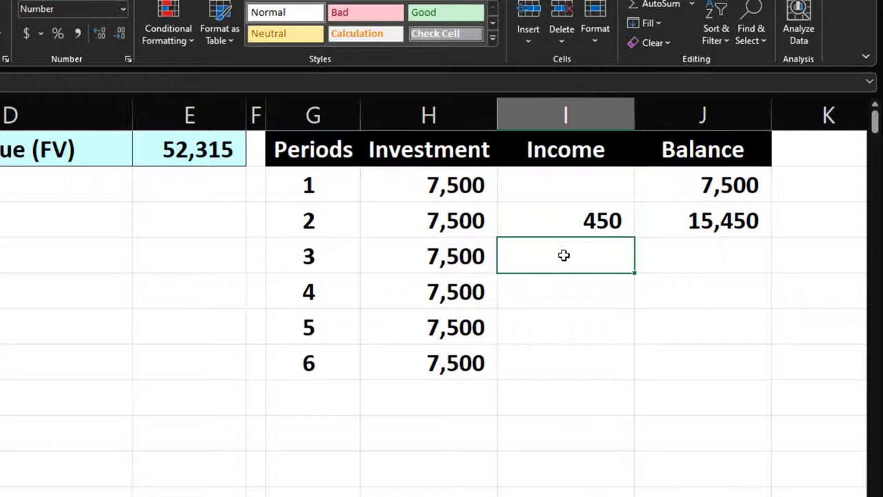
drag(577, 221, 680, 219)
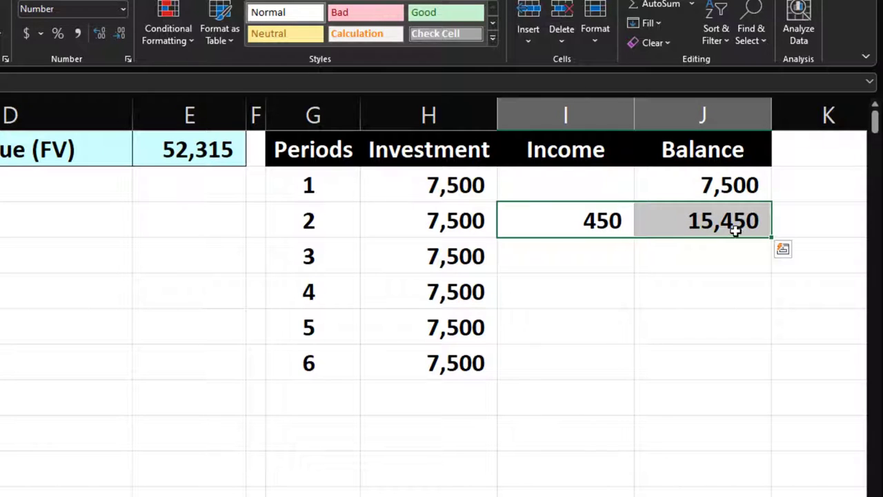
double_click(770, 237)
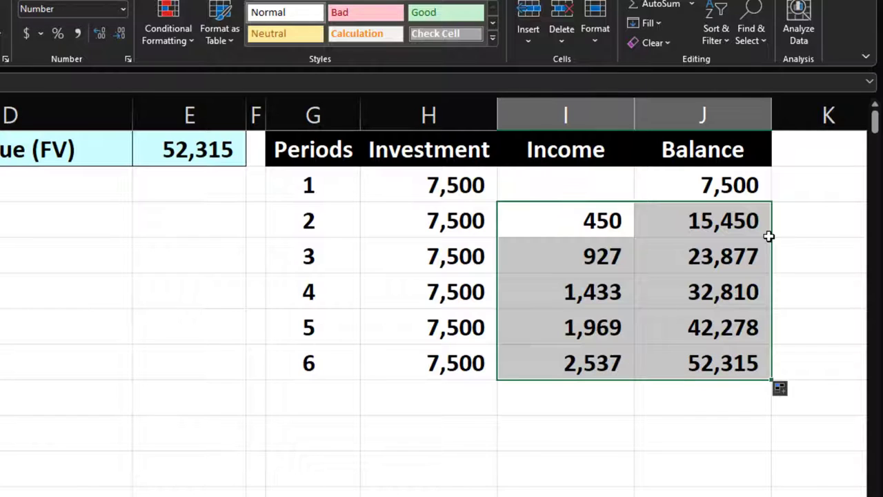
click(720, 356)
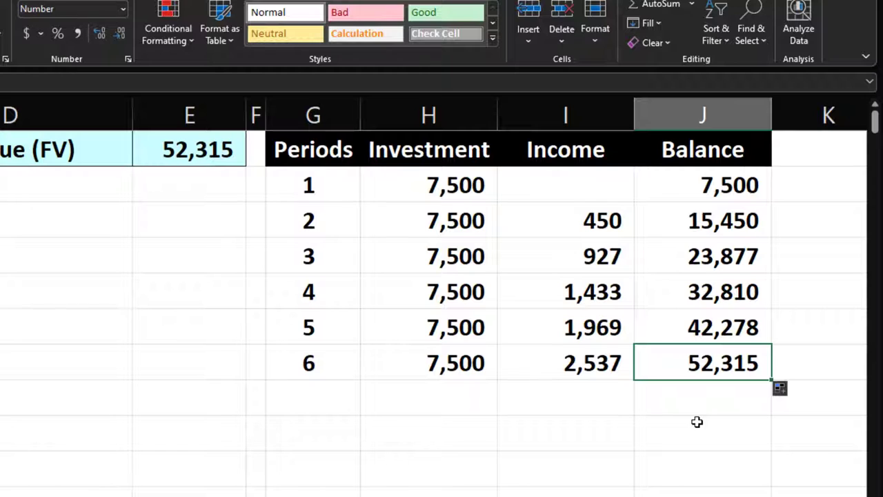
Step: Verify the table's period 6 balance matches the 52,315 future value
click(189, 156)
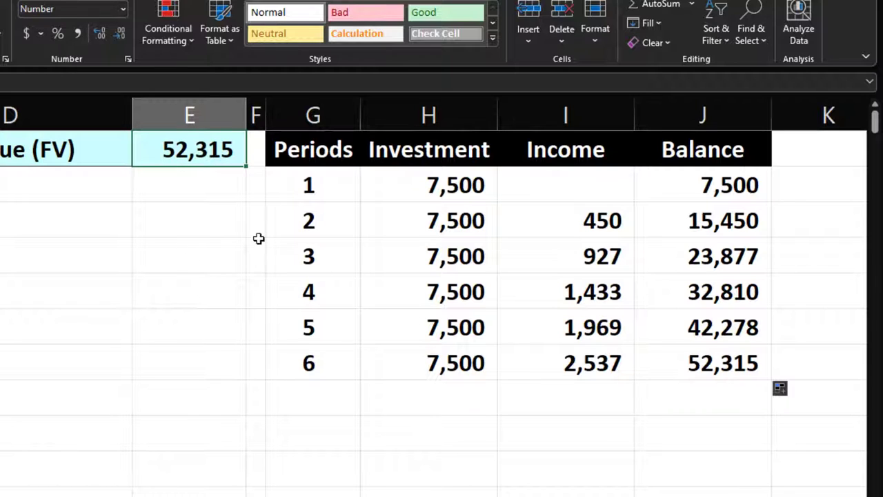
drag(304, 187, 653, 347)
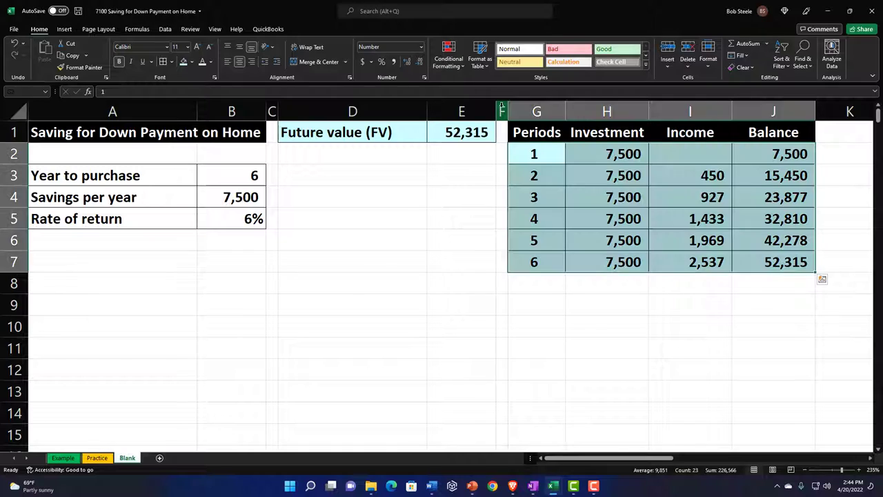
click(501, 111)
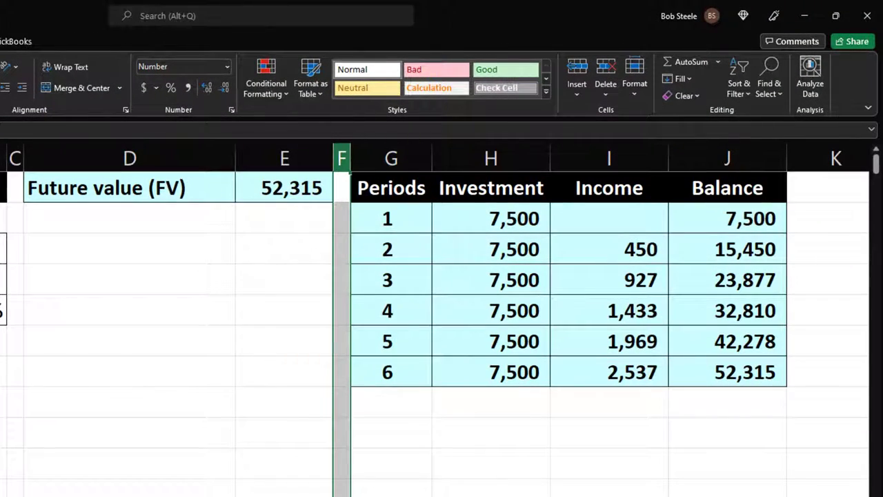
Step: Enter the headings Periods, Investment and Fv in L1:N1
drag(350, 207, 819, 157)
key(Right)
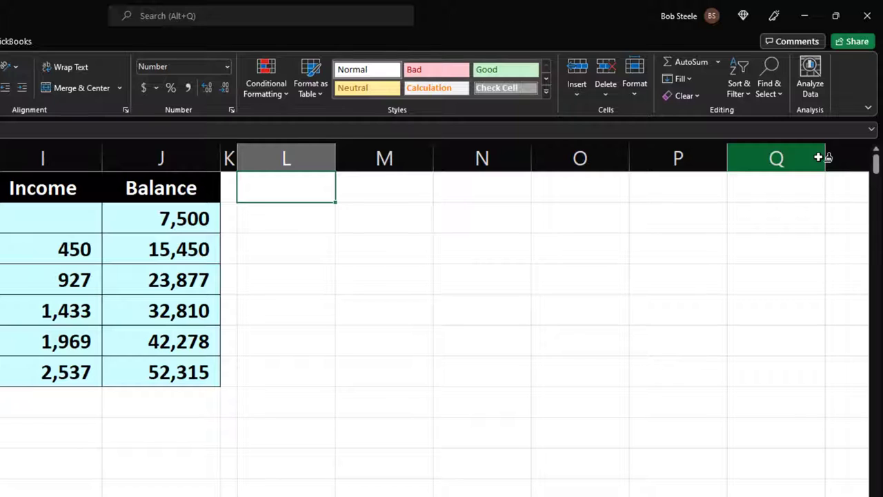
text(Per)
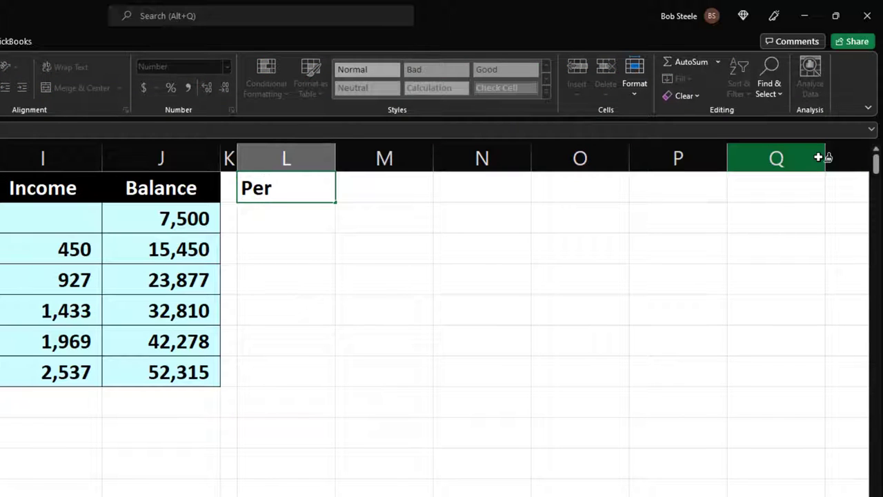
text(iond)
key(BackSpace)
key(BackSpace)
text(ds)
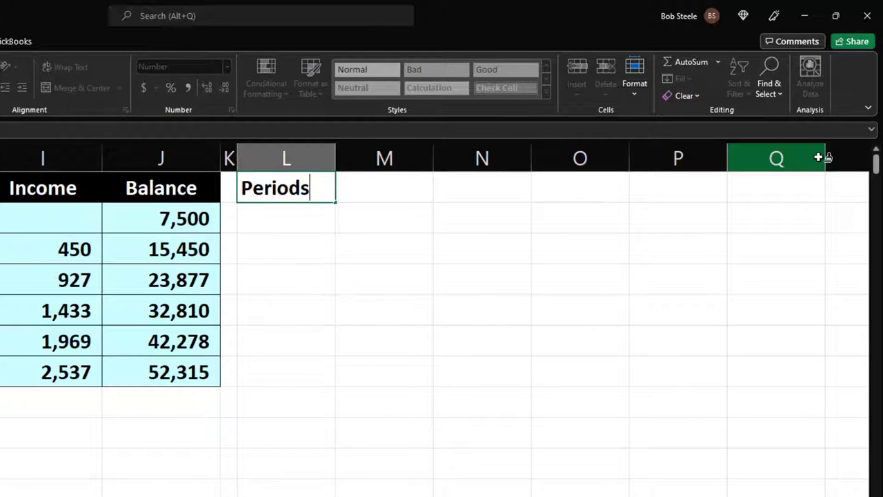
key(Tab)
text(Investment)
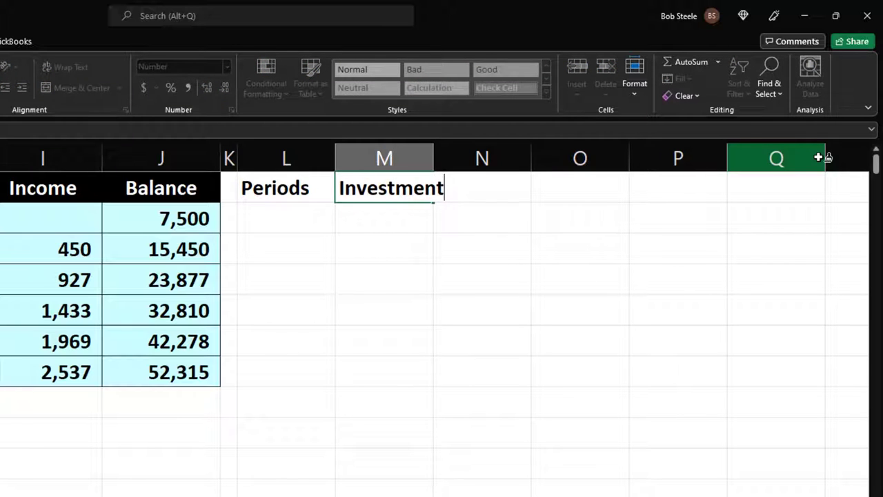
key(Tab)
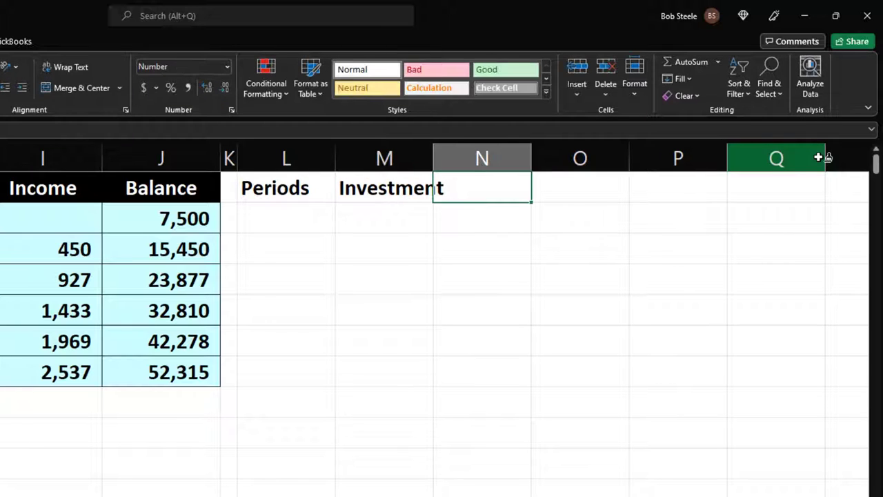
text(Fv)
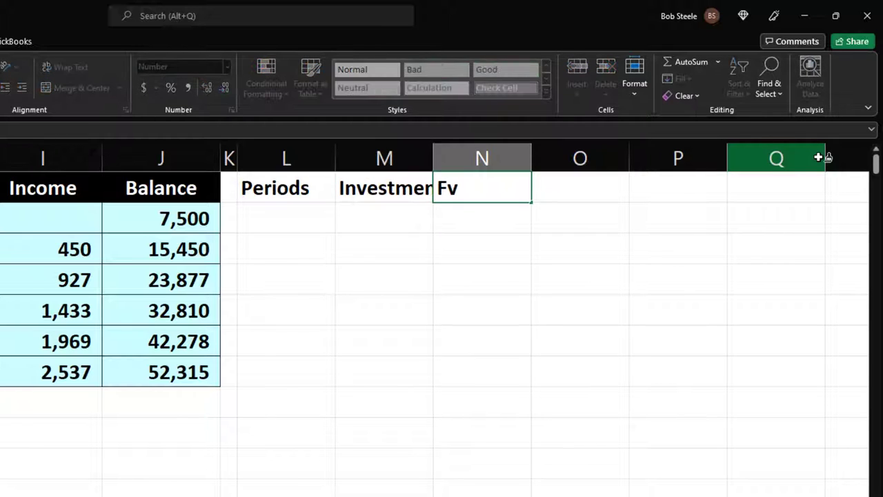
key(Return)
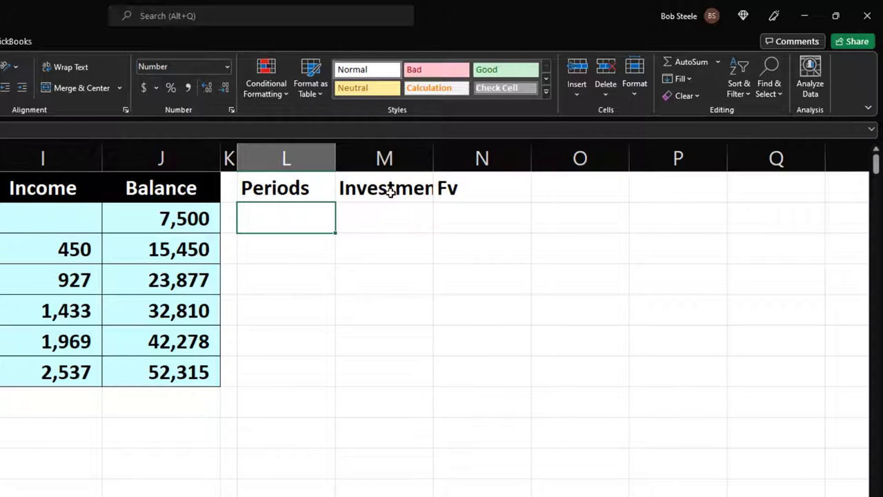
Step: Correct the Fv heading to read FV
drag(296, 187, 449, 187)
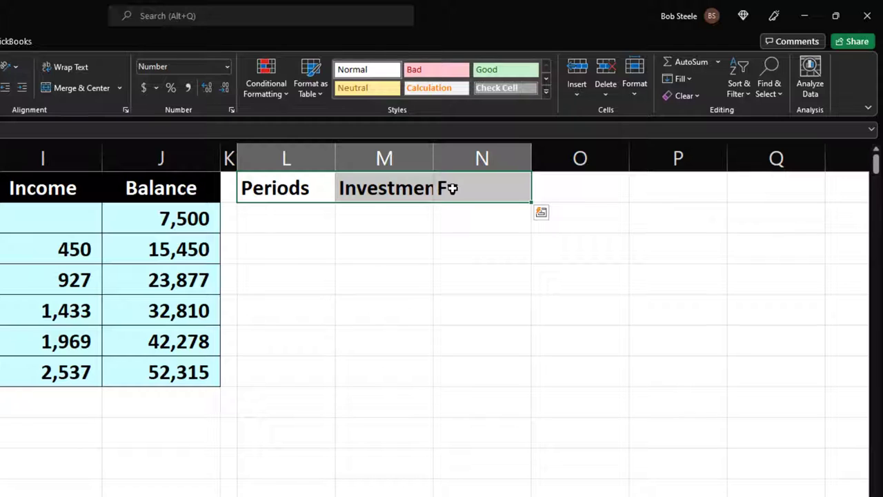
double_click(463, 181)
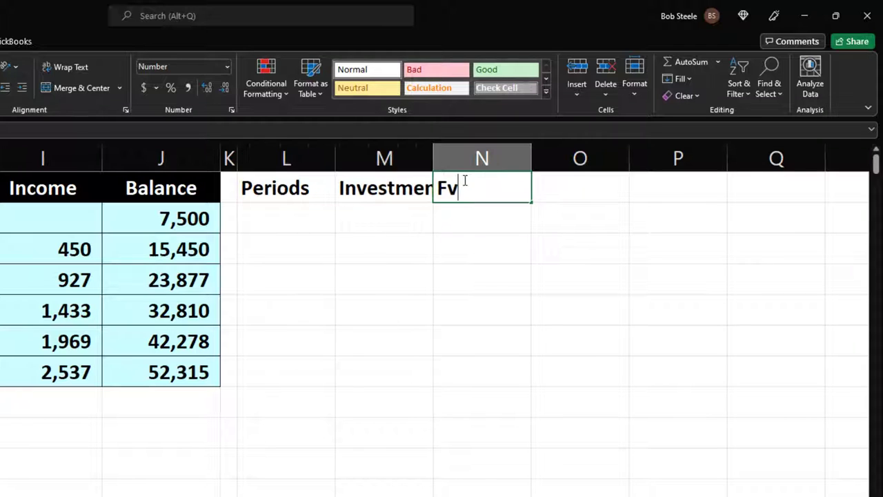
key(BackSpace)
text(V)
key(Return)
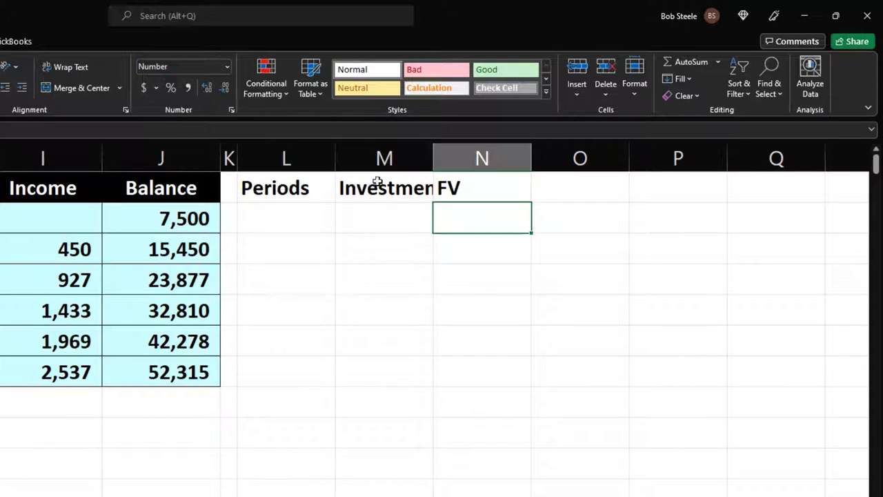
Step: Centre L1:N1, fill it black with white text, and widen column M
drag(304, 195, 436, 188)
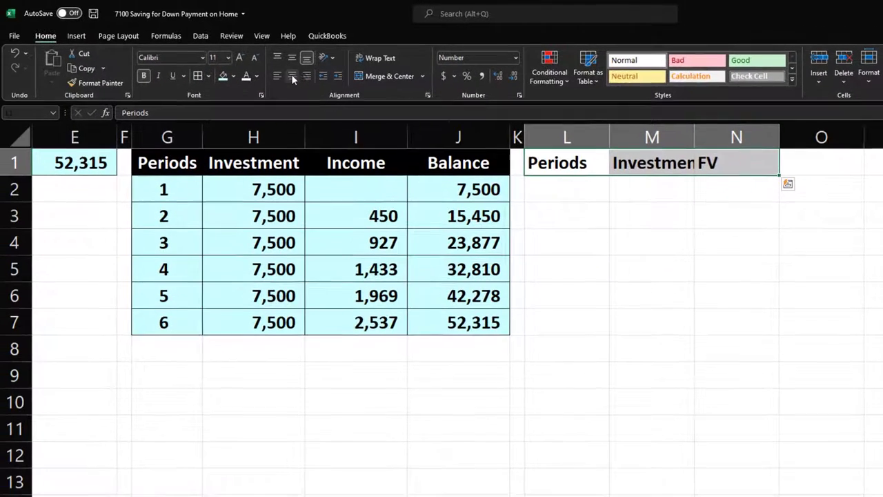
click(201, 88)
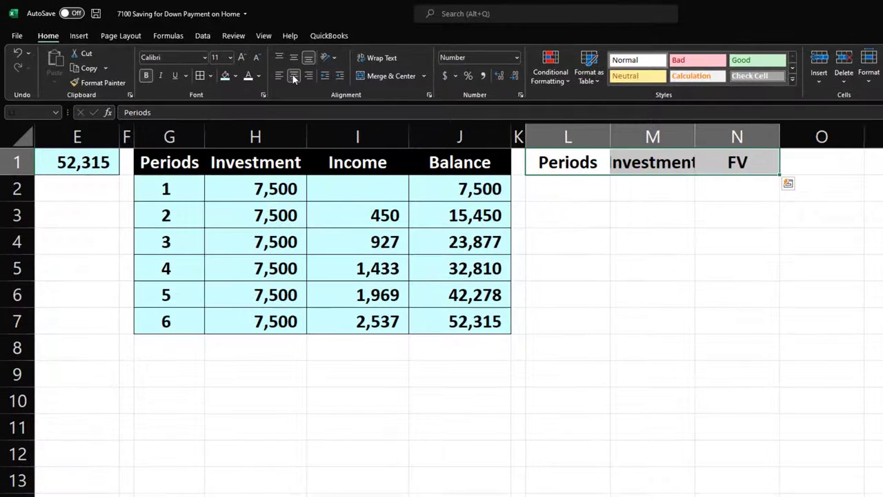
click(235, 77)
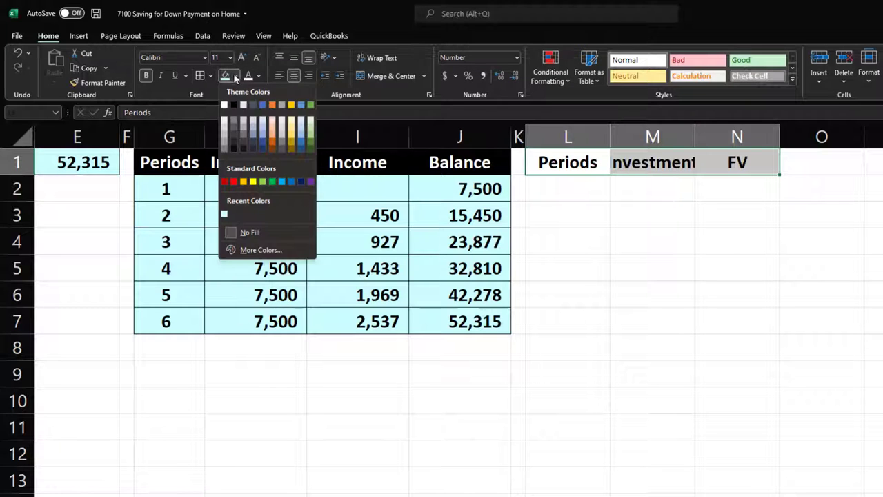
click(234, 105)
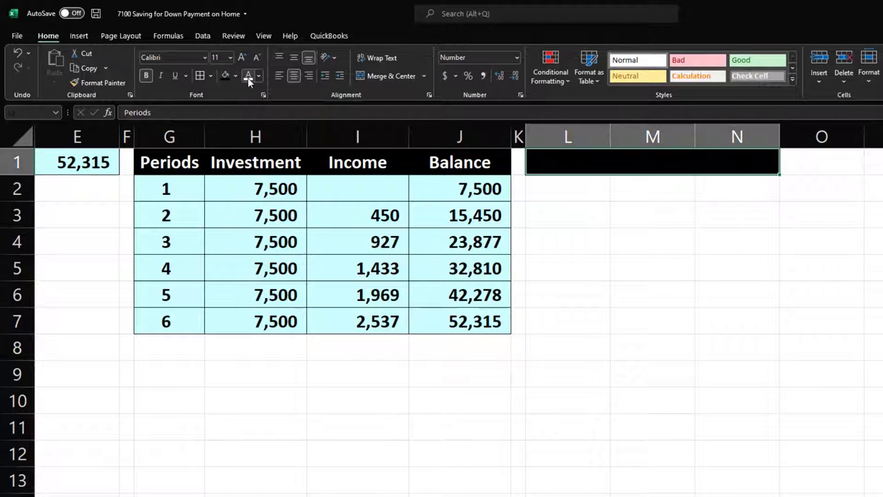
click(248, 76)
click(680, 221)
drag(695, 137, 710, 137)
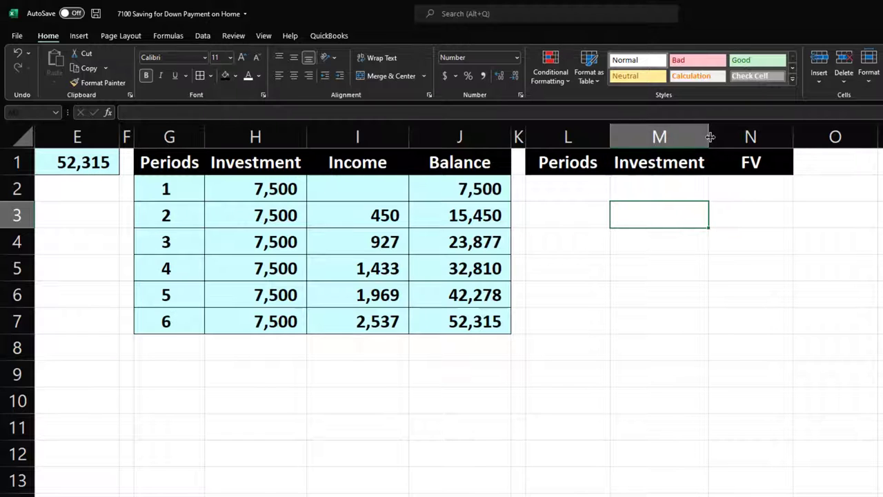
click(577, 180)
Step: Enter periods 1 through 6 in L2:L7 and the label Total in L8
text(1)
key(Return)
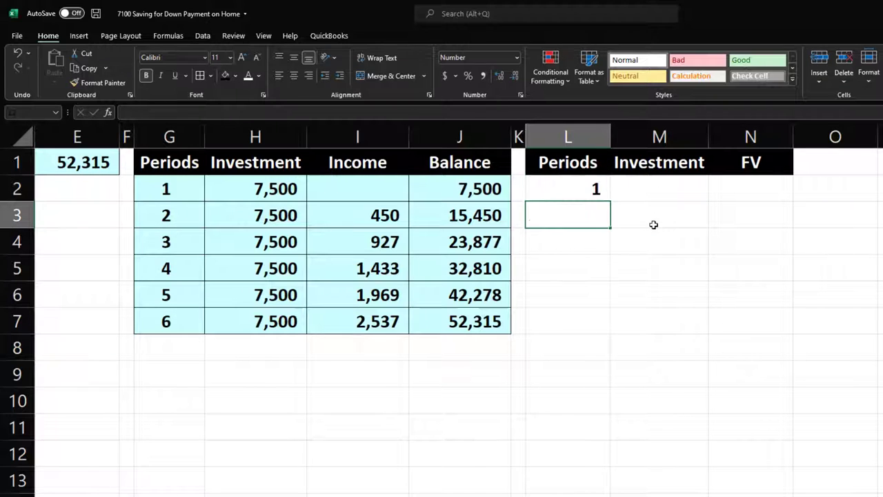
text(2)
key(Return)
text(3)
key(Return)
text(4)
key(Return)
text(5)
key(Return)
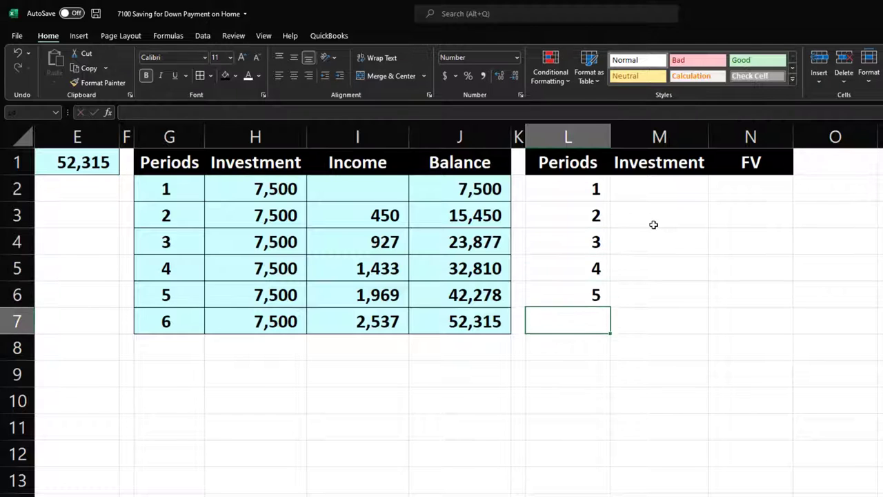
text(6)
key(Return)
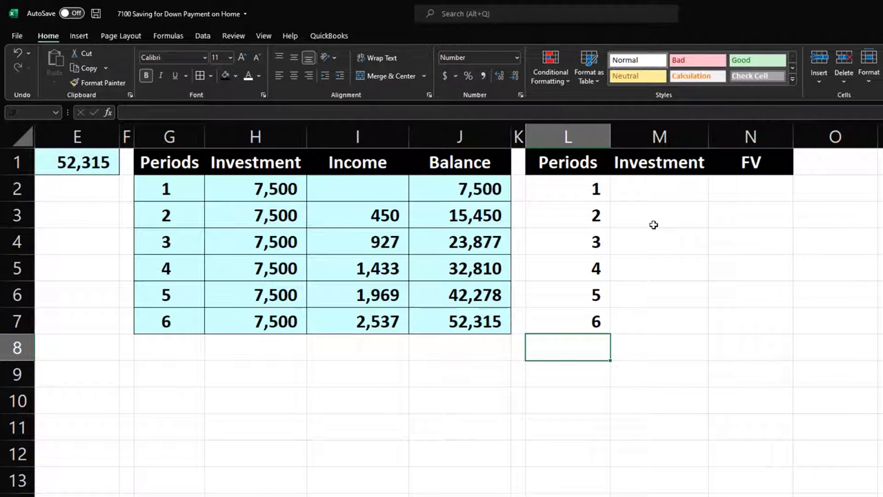
text(Total)
key(Tab)
Step: Link M2 to H2 and fill the 7,500 investments down, clearing the Total row
key(Up)
key(Up)
key(Up)
key(Up)
key(Up)
key(Up)
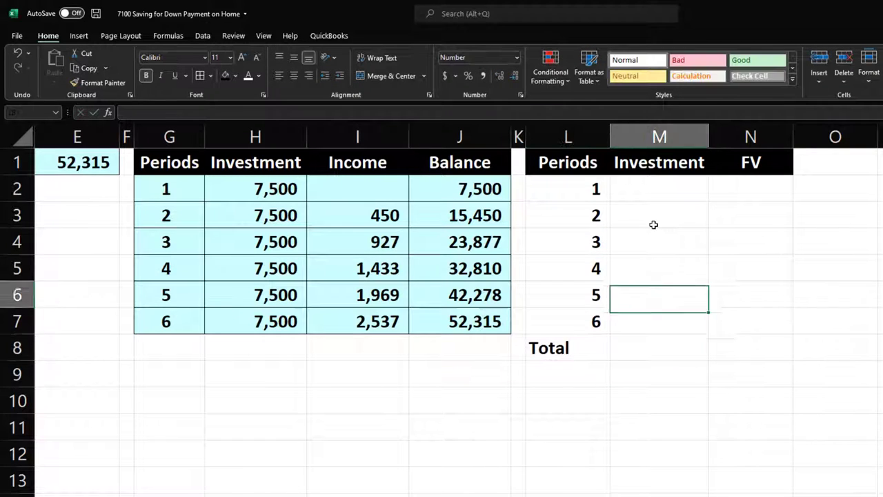
text(=)
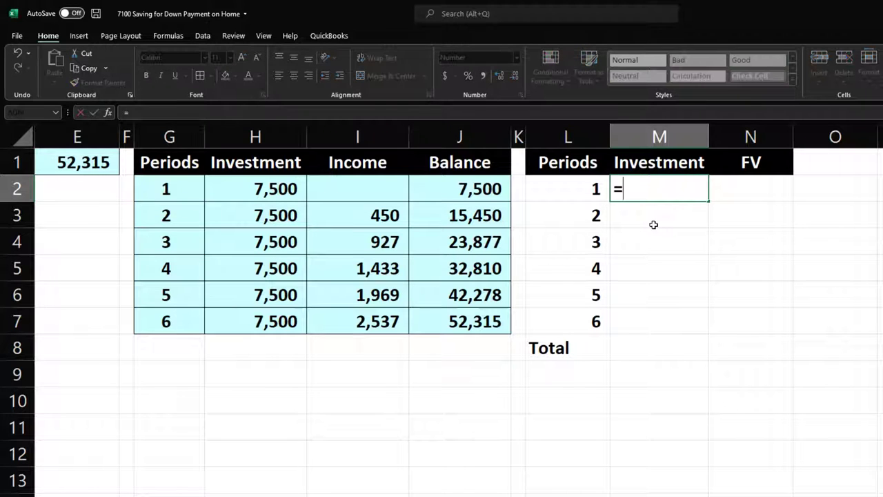
key(Left)
key(Left)
key(Left)
key(Left)
key(Left)
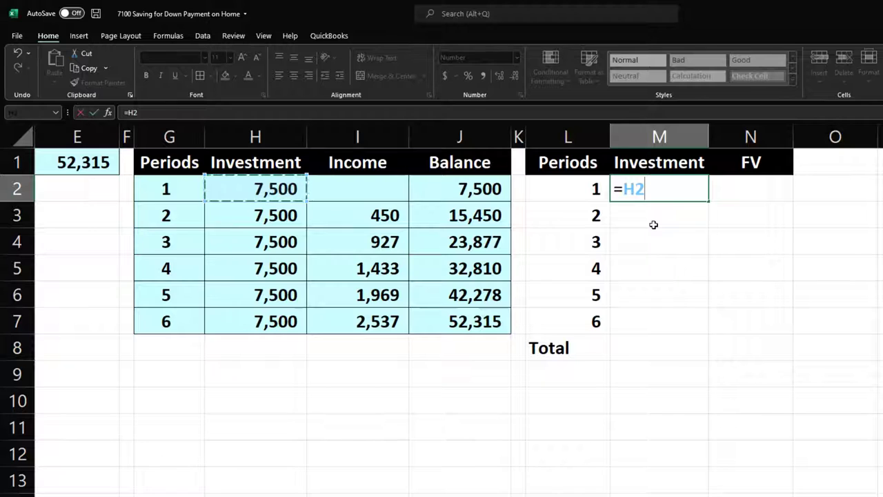
key(Return)
click(683, 191)
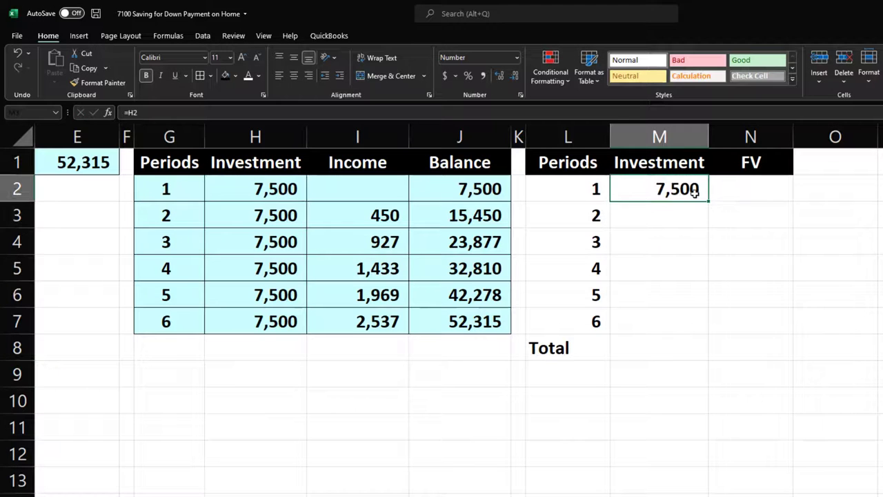
double_click(708, 202)
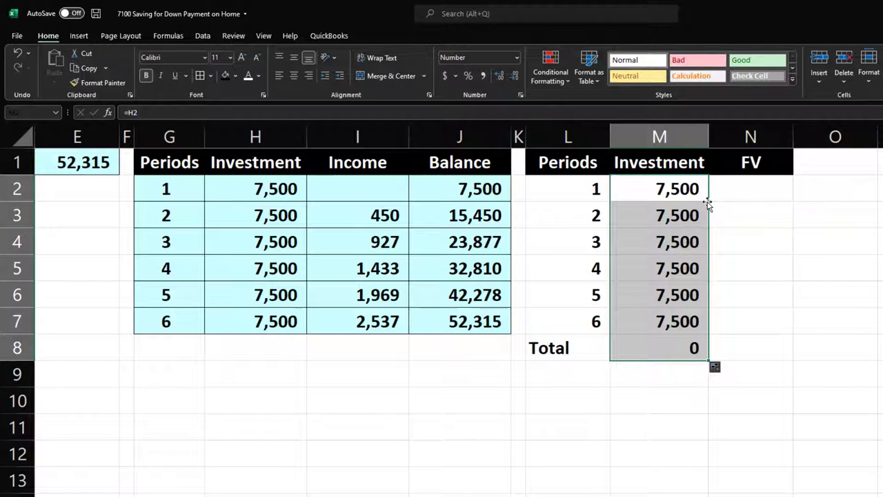
click(653, 348)
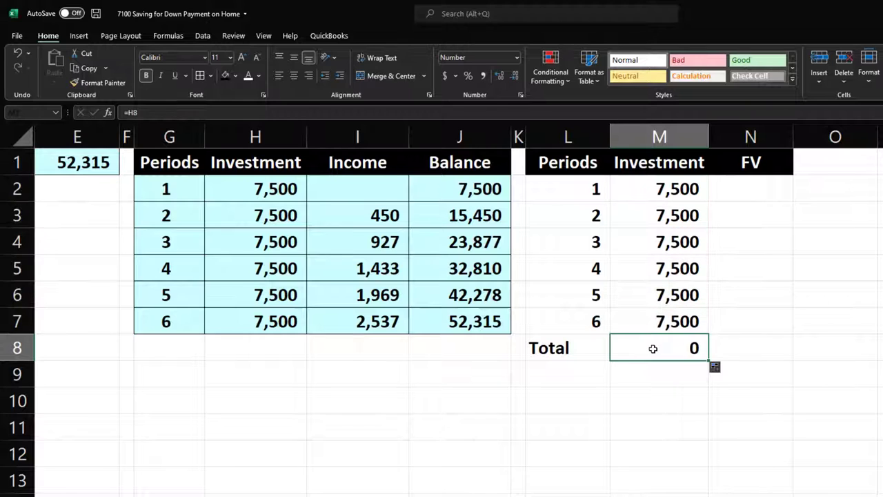
key(Delete)
Step: Review the M2 investment link and the period numbers before starting the FV column
key(Right)
key(Up)
key(Up)
key(Up)
key(Up)
key(Up)
key(Up)
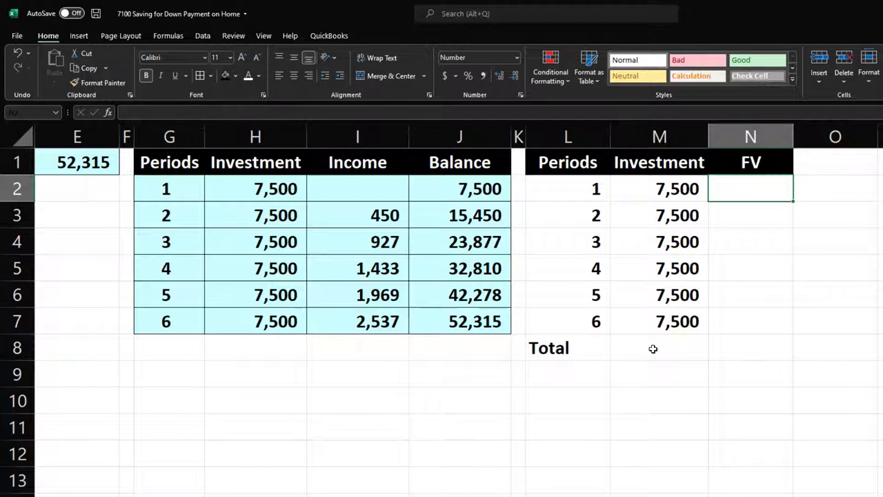
click(667, 195)
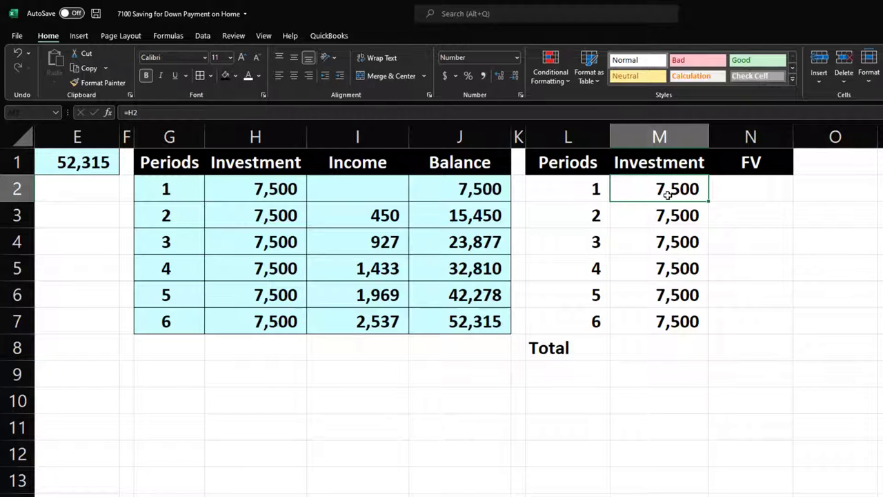
drag(591, 218, 576, 322)
click(584, 227)
drag(582, 231, 583, 308)
click(595, 216)
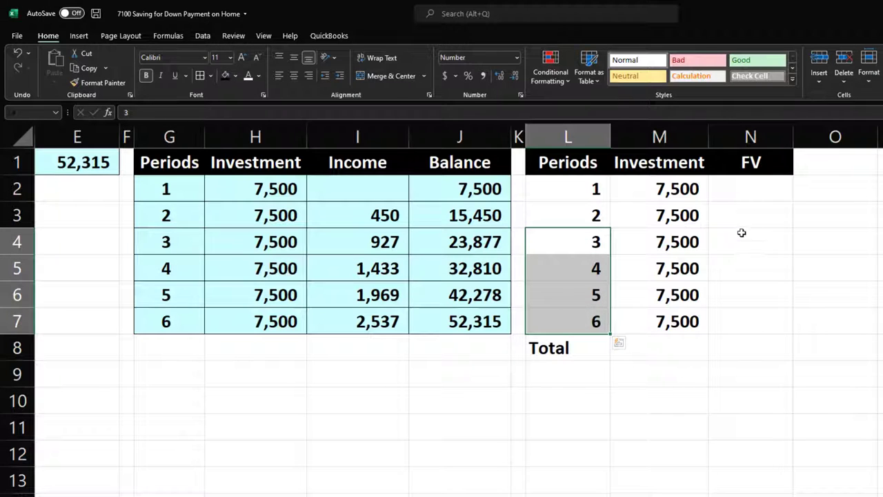
click(759, 190)
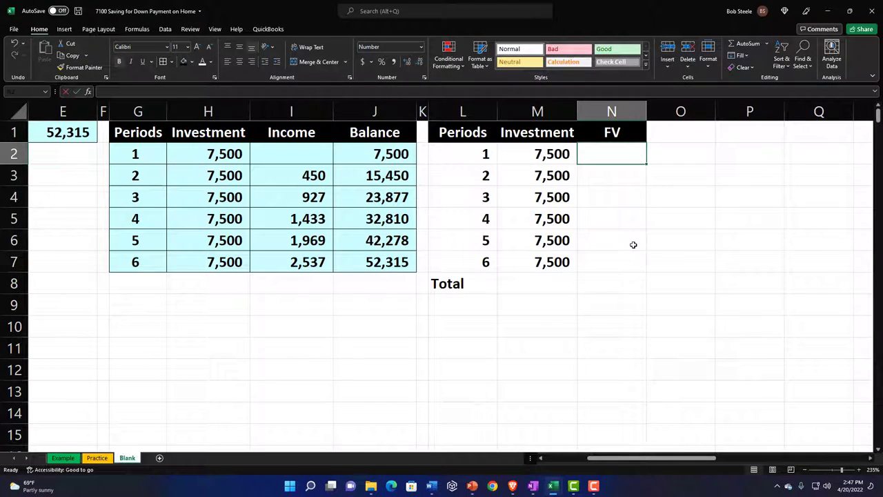
Step: Start the N2 formula =-FV( with the locked 6% rate $B$5
text(=)
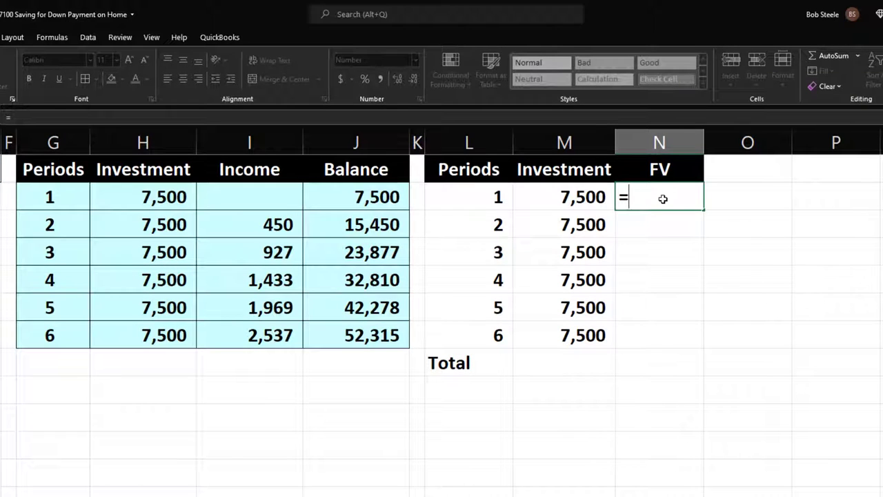
text(fv)
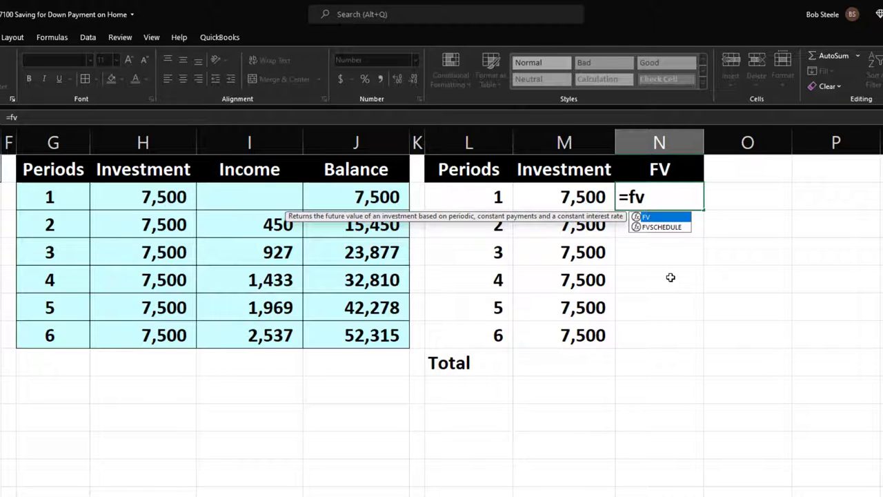
key(BackSpace)
key(BackSpace)
key(BackSpace)
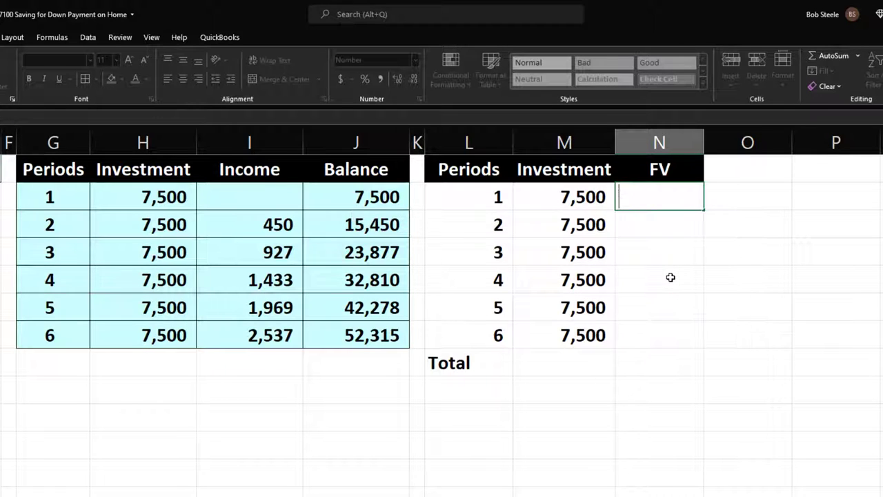
text(-fv()
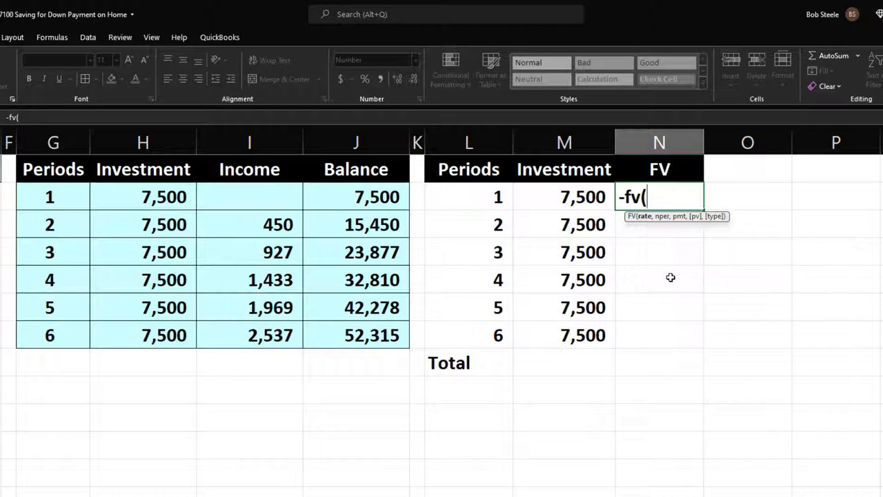
key(Left)
key(Left)
key(Home)
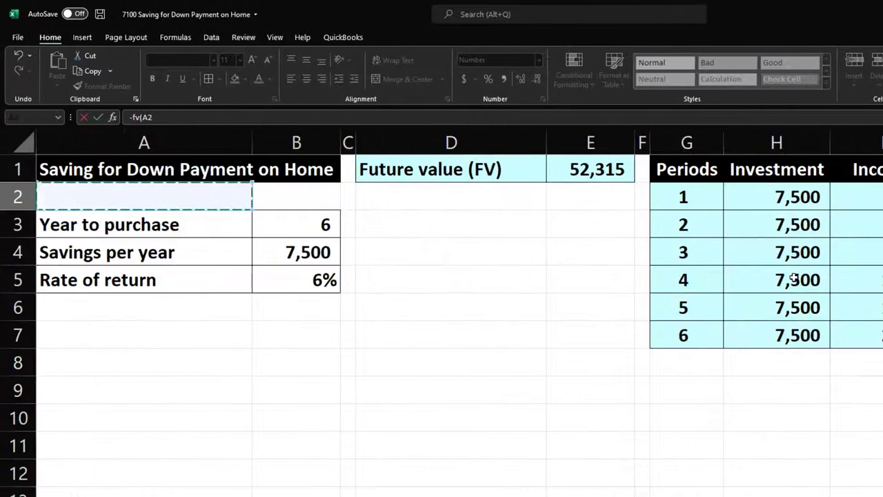
key(Down)
key(Down)
key(Right)
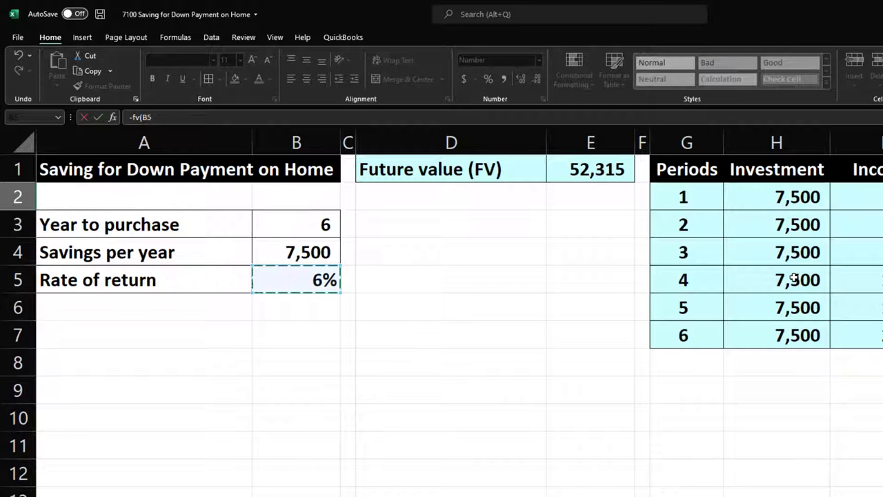
key(F4)
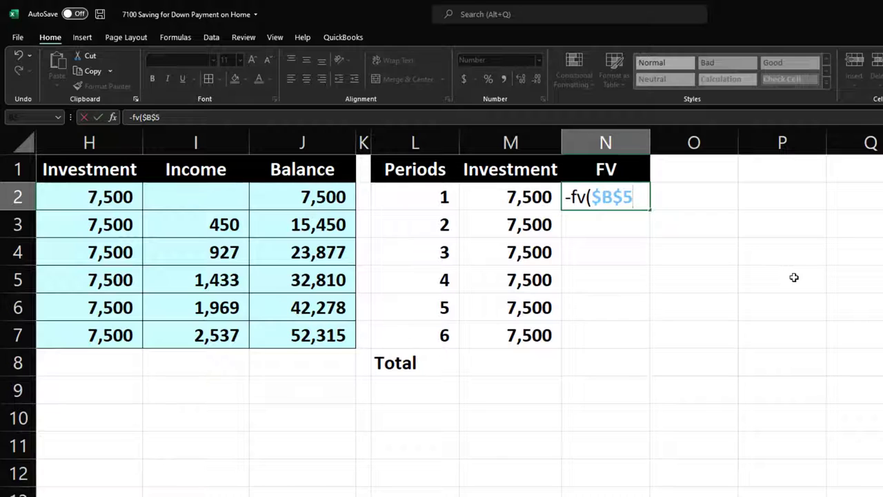
text(,)
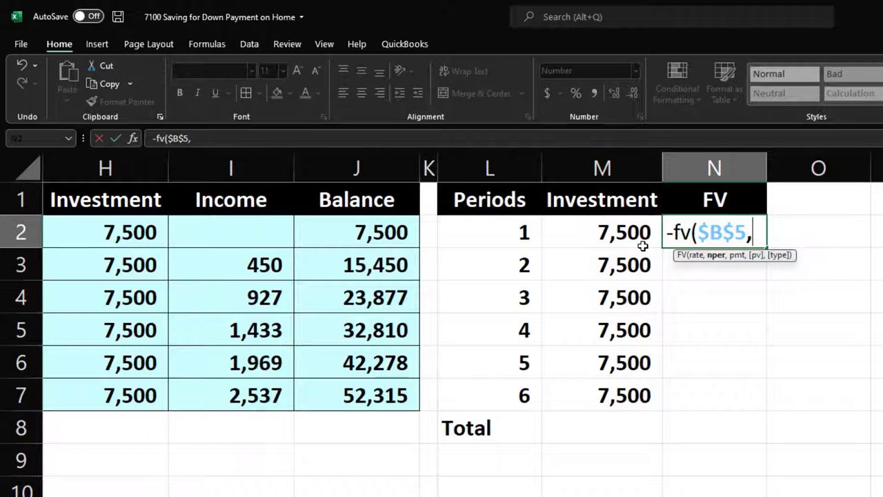
Step: Complete it with $L$7-L2 periods and M2 as present value, giving 10,037
click(494, 398)
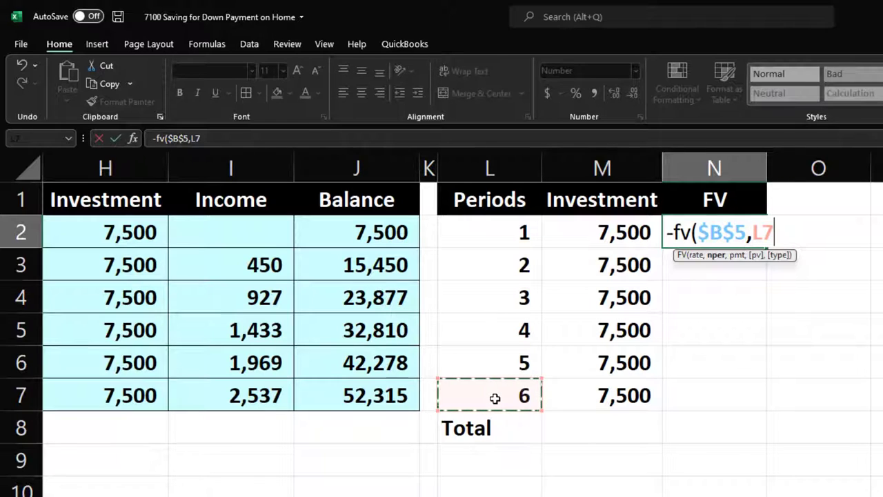
text(-)
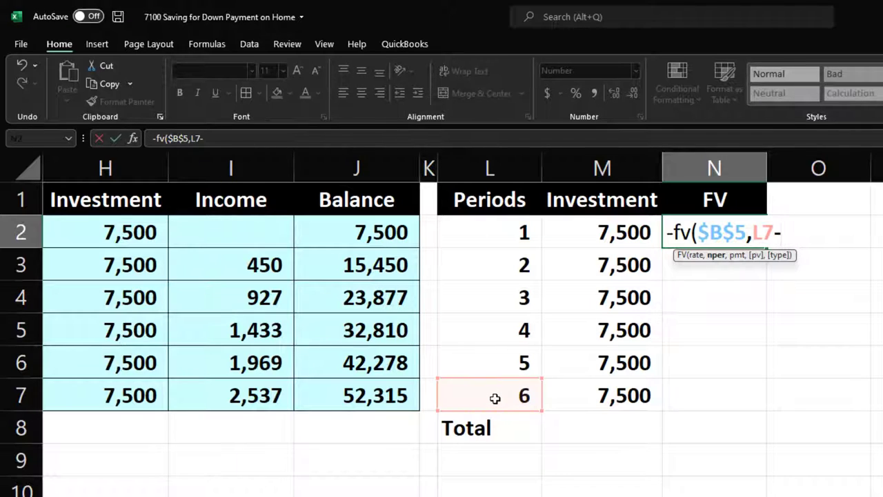
click(504, 239)
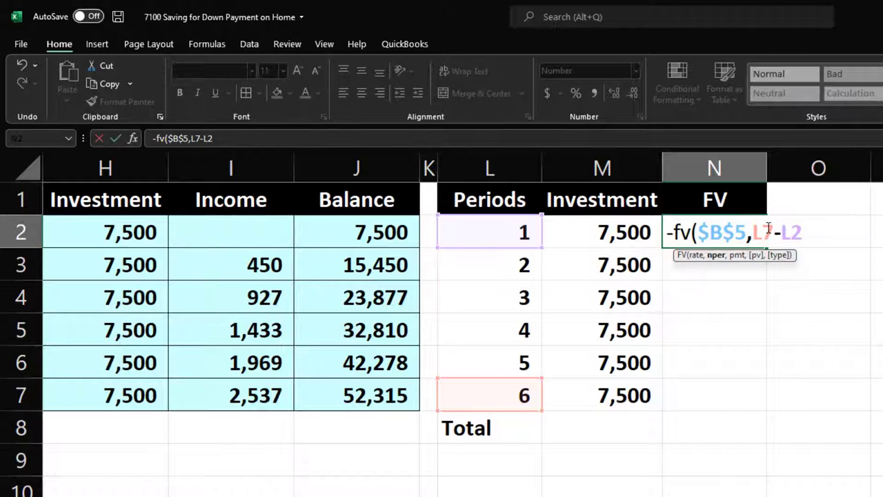
key(F4)
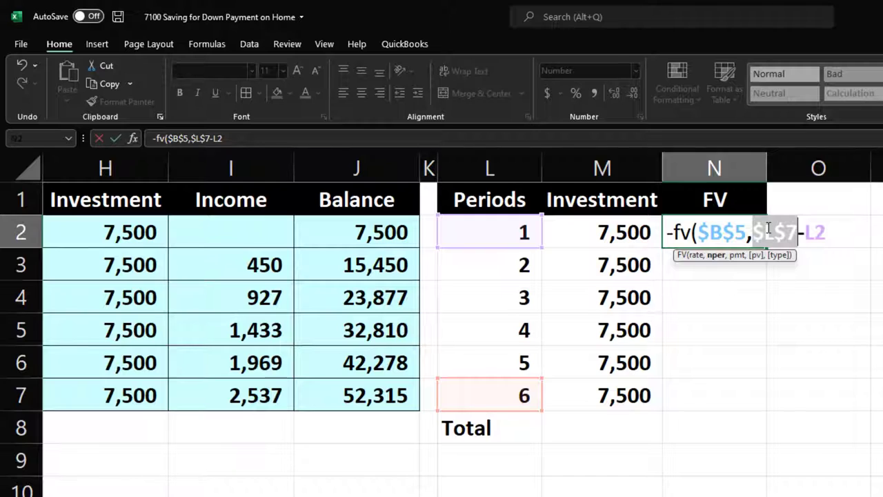
key(Right)
key(Right)
key(Right)
key(Right)
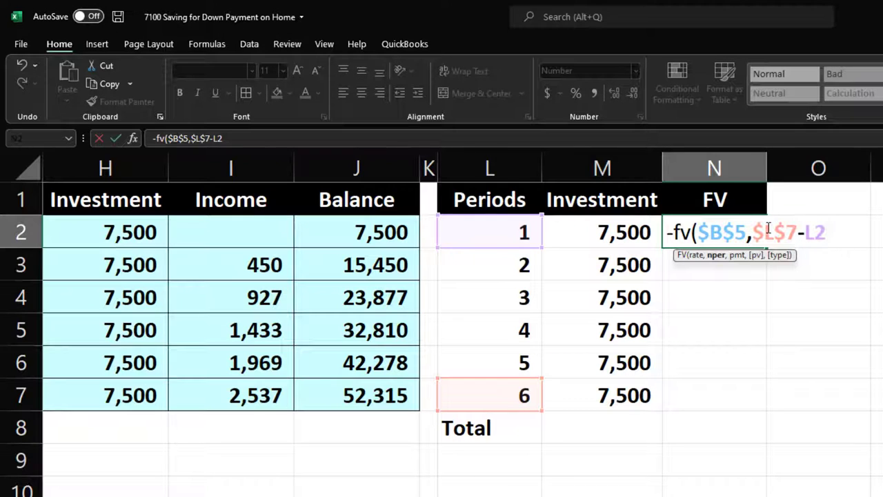
text(,)
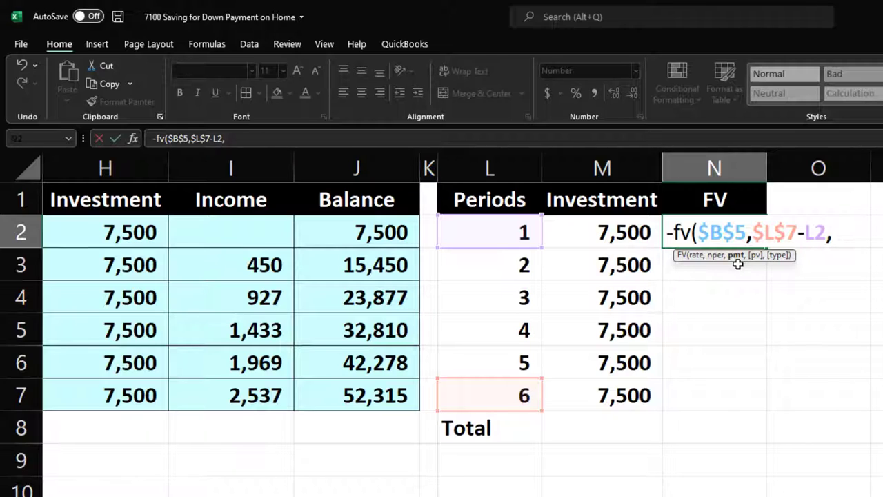
text(,)
click(619, 235)
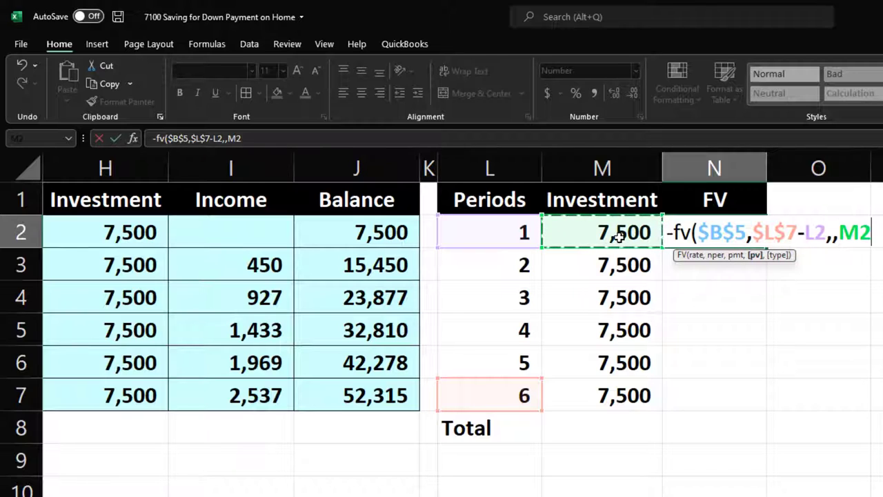
key(Return)
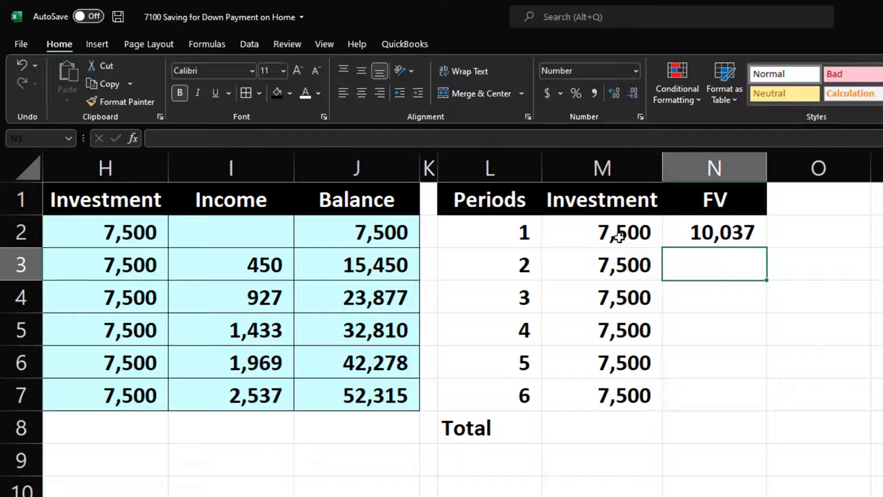
click(697, 235)
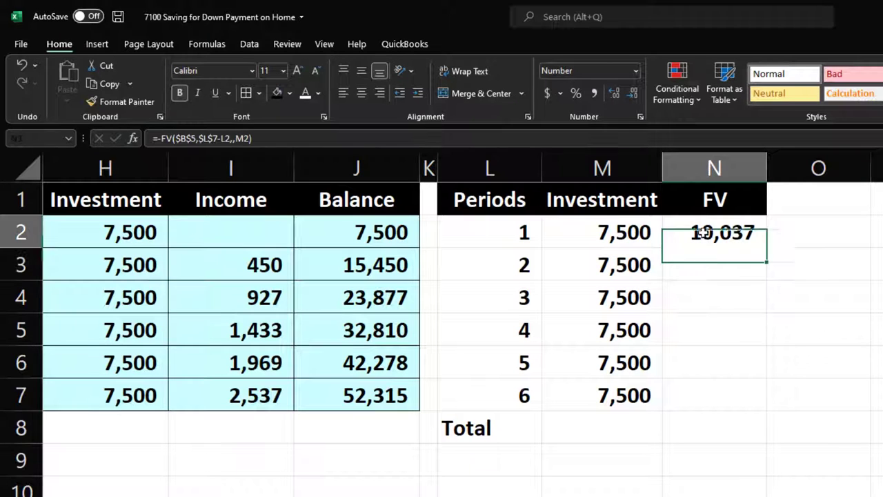
Step: Copy the FV formula down through period 6 and clear the #VALUE! error in N8
double_click(767, 247)
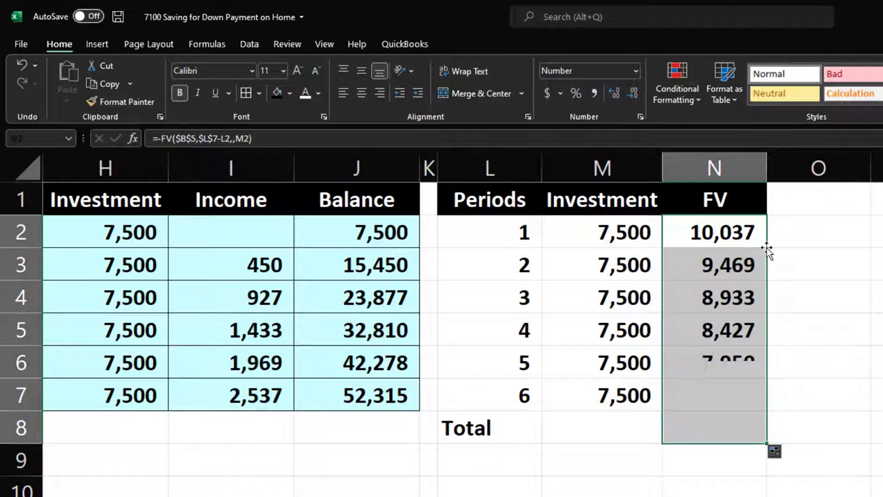
click(715, 427)
key(Delete)
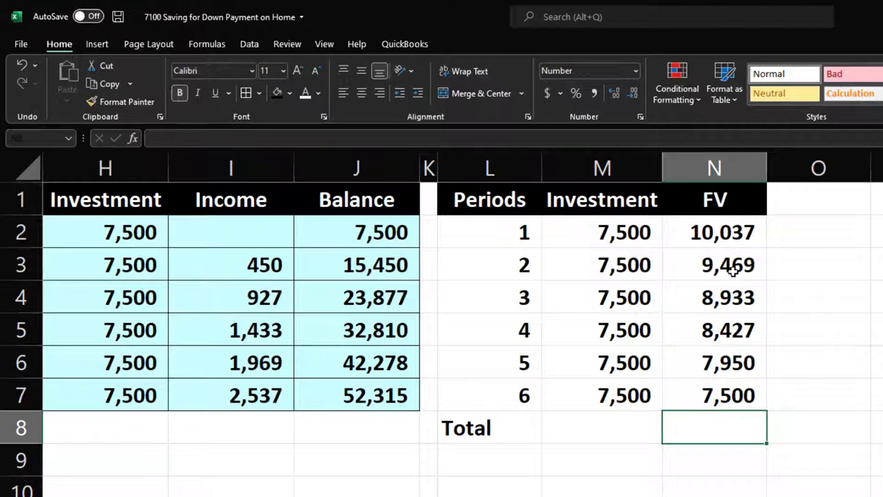
click(725, 238)
click(635, 237)
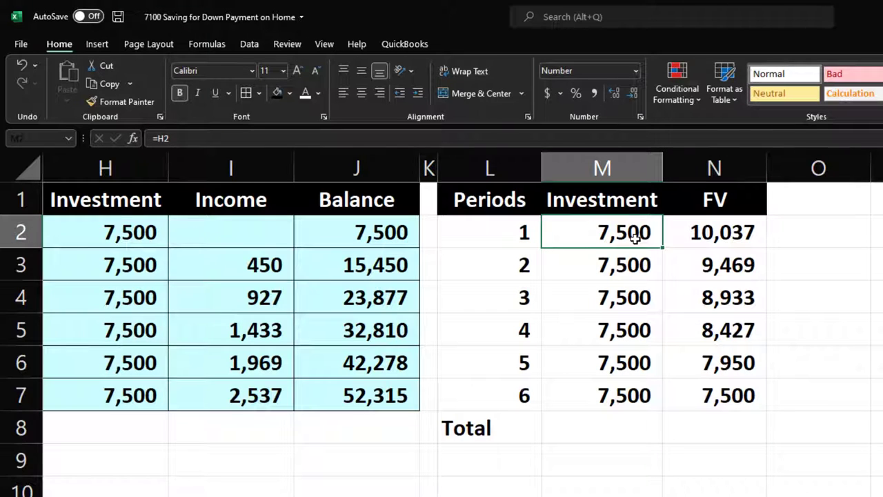
click(522, 395)
click(712, 235)
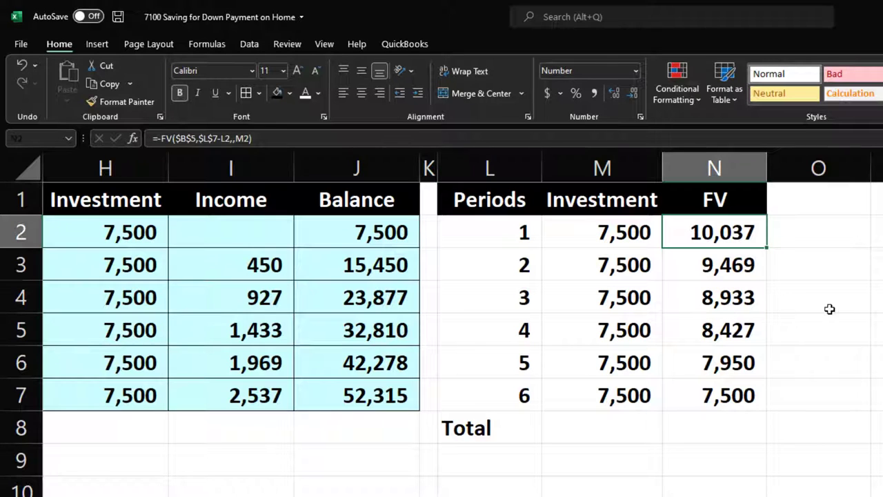
Step: Check the copied FV formulas and total them in N8 with =SUM(N2:N7), giving 52,315
key(Down)
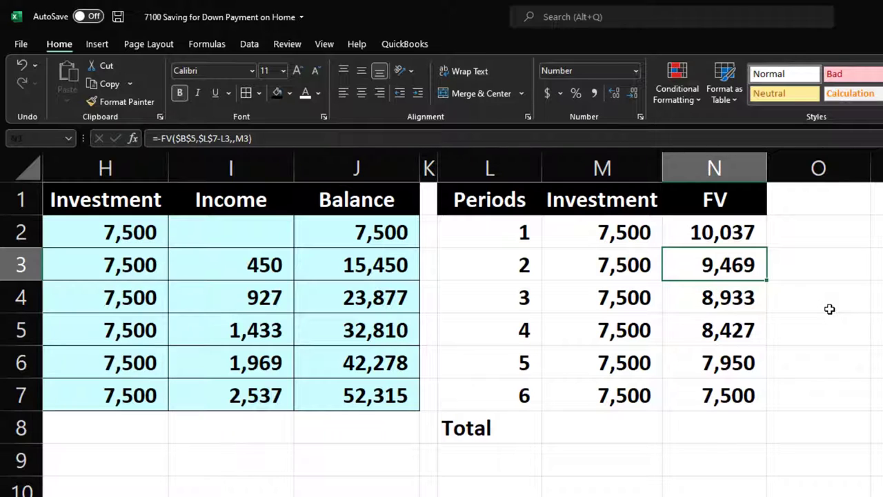
key(Down)
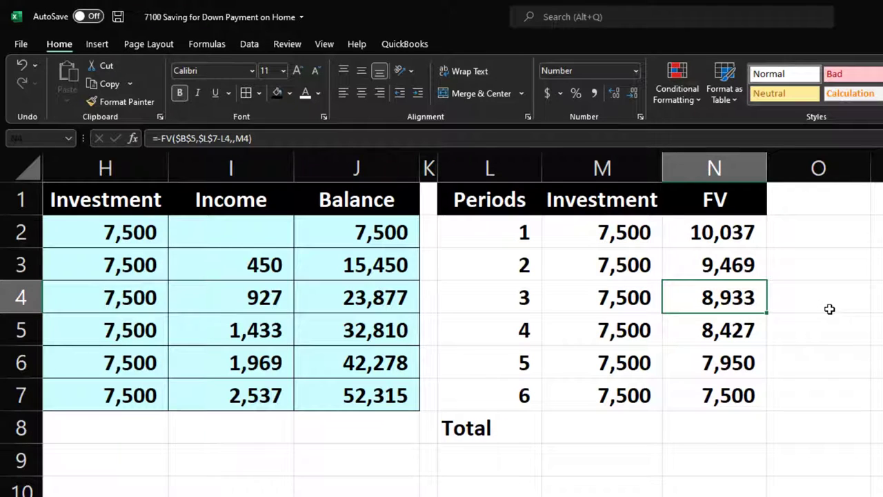
key(Down)
key(Down)
key(Down)
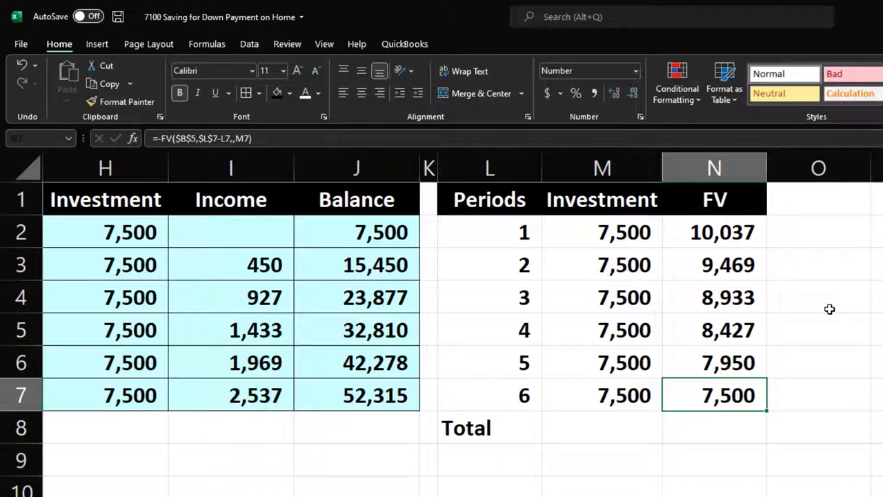
key(Down)
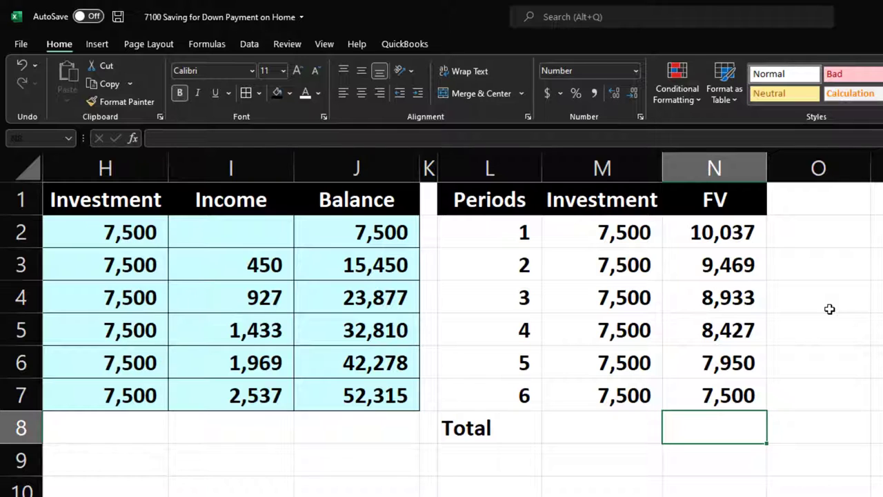
text(=sum()
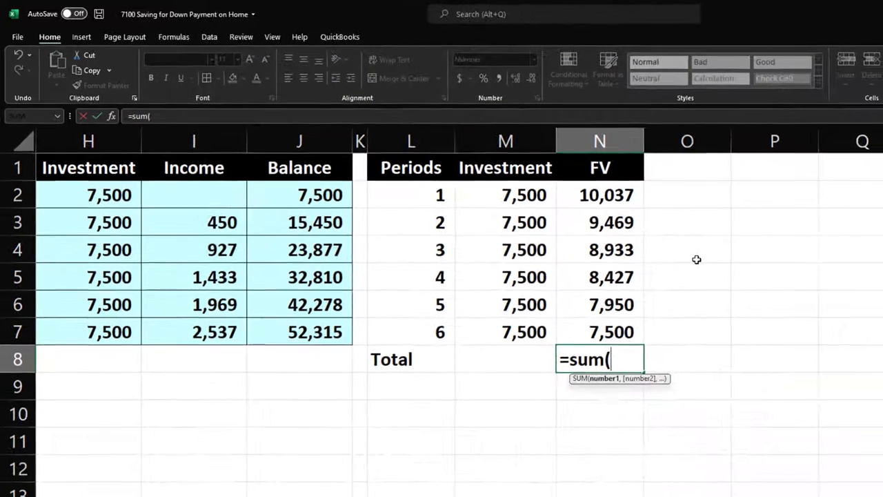
key(Up)
key(shift+Up)
key(shift+Up)
key(shift+Up)
key(shift+Up)
key(shift+Up)
key(Return)
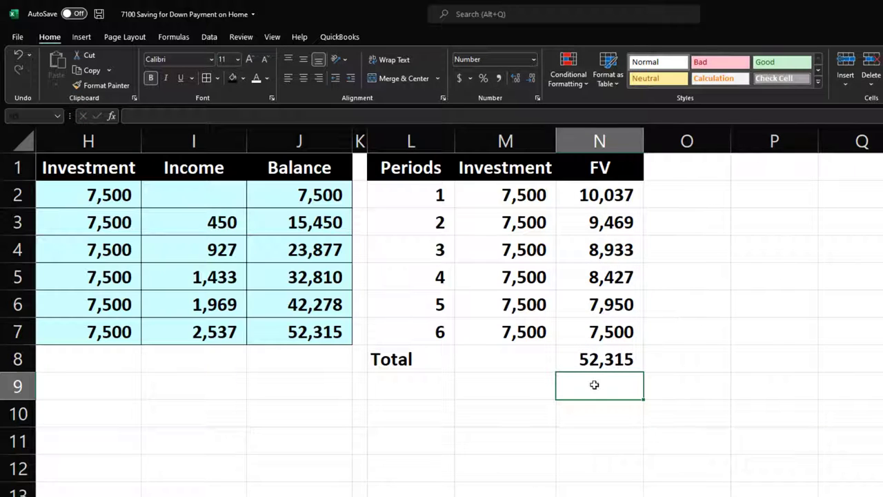
drag(410, 189, 573, 348)
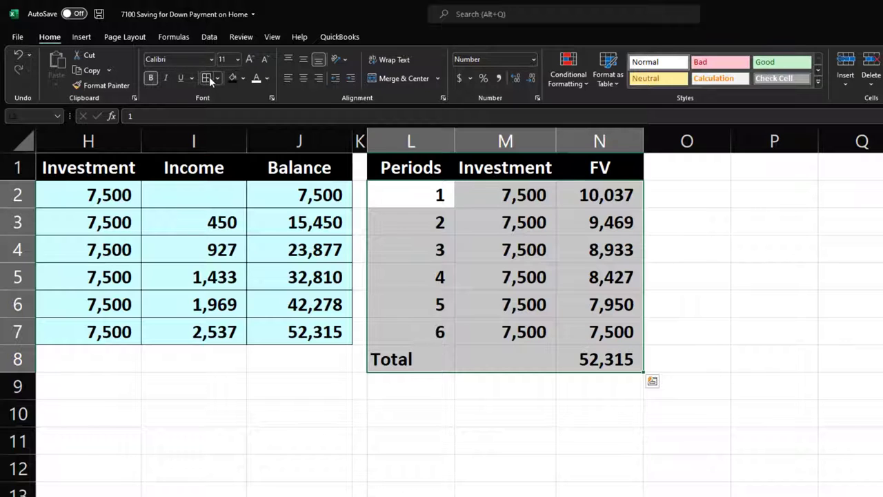
Step: Fill the FV table light cyan and centre its period numbers
click(234, 78)
click(242, 78)
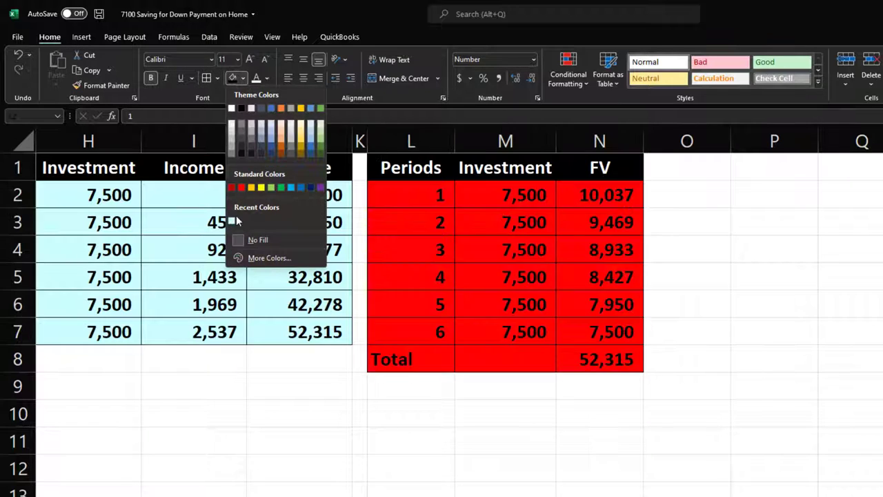
click(232, 222)
drag(428, 221, 412, 323)
click(306, 81)
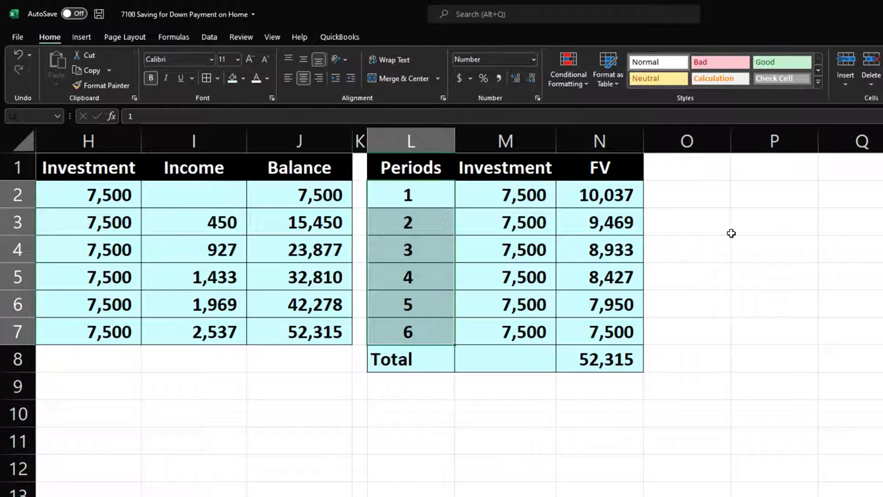
click(801, 275)
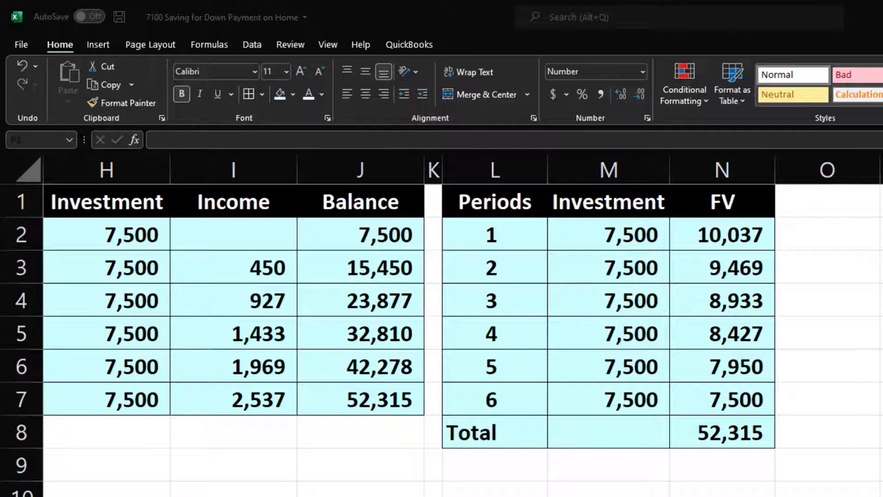
click(495, 333)
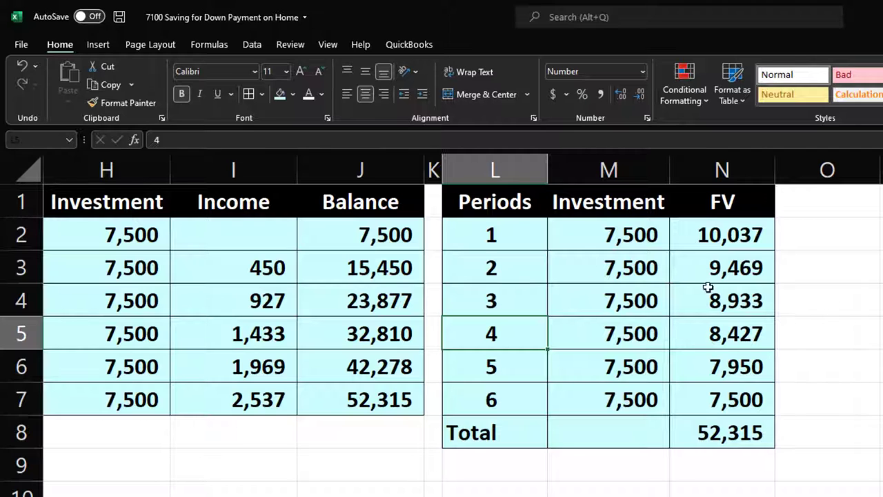
Step: Copy column K's narrow width onto column O with Format Painter
click(434, 169)
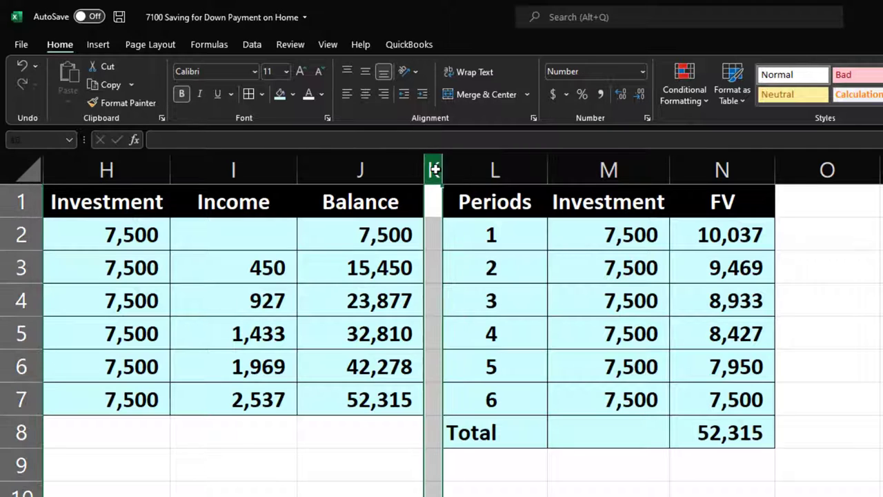
click(90, 102)
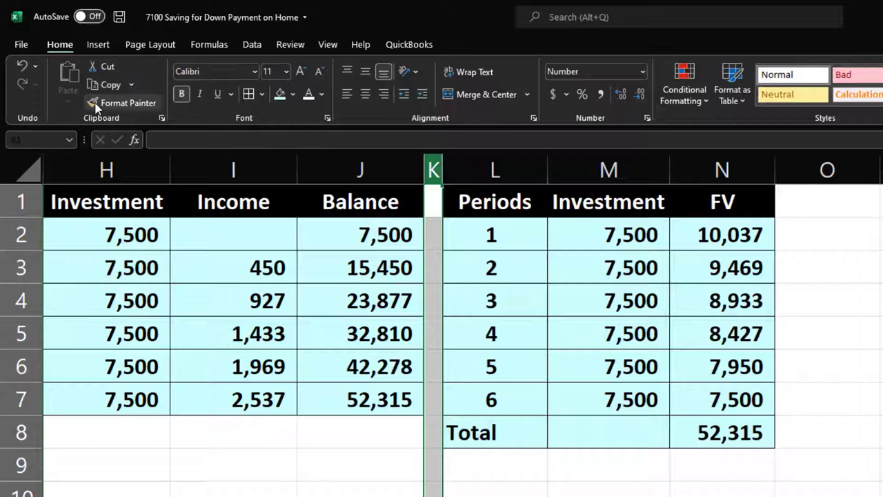
click(856, 166)
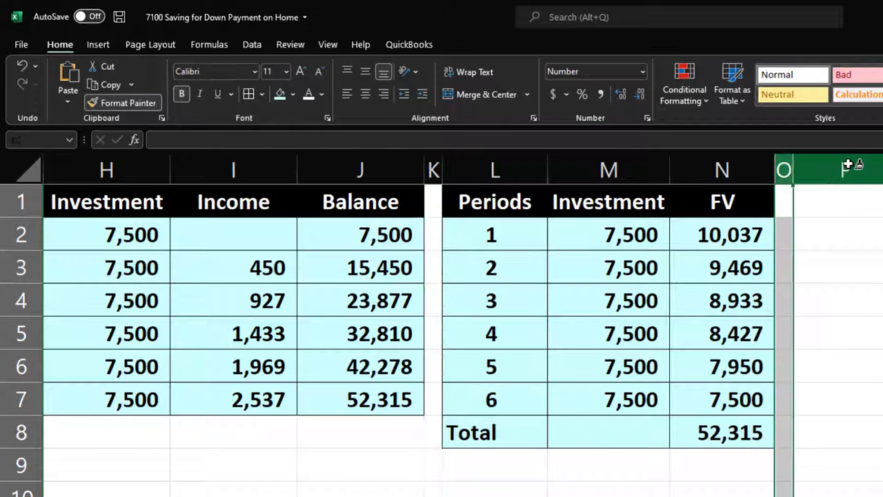
click(833, 193)
key(Right)
key(Right)
key(Right)
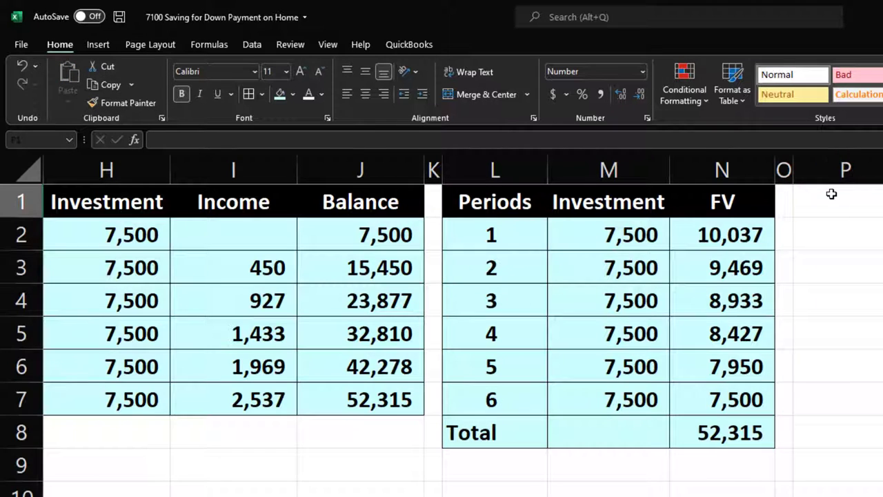
Step: Enter the heading 'Home Purchase Amount' in P1 and widen column P to fit it
key(Left)
key(Left)
key(Left)
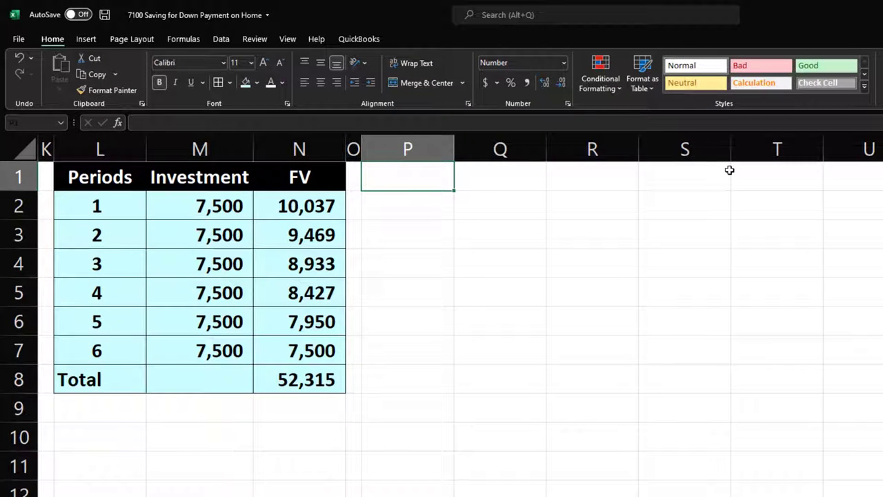
text(Home Purcha)
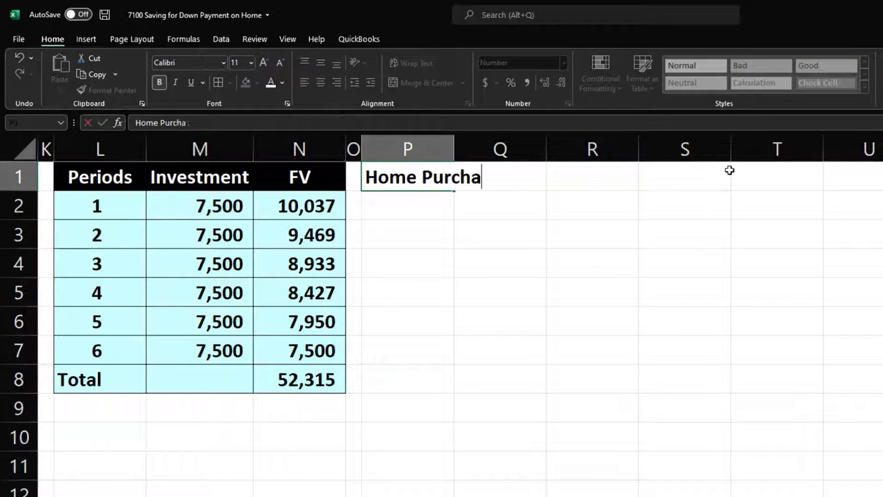
text(se Amount)
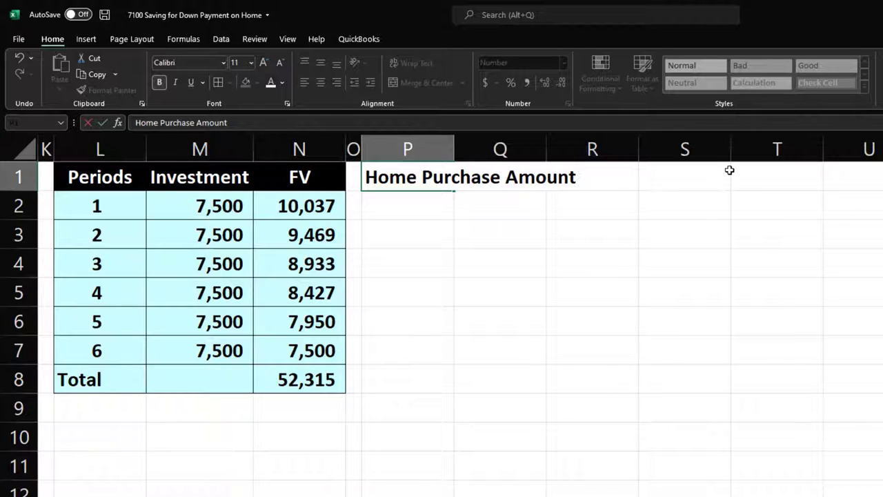
key(Return)
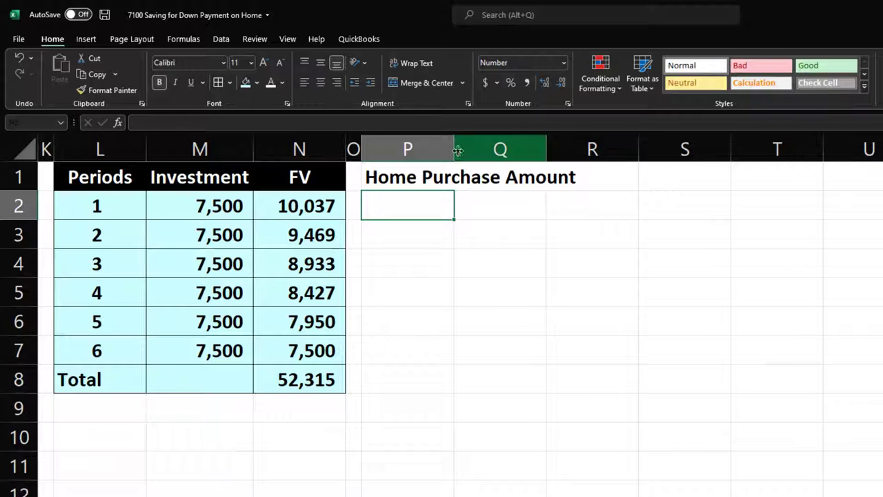
drag(455, 150, 526, 153)
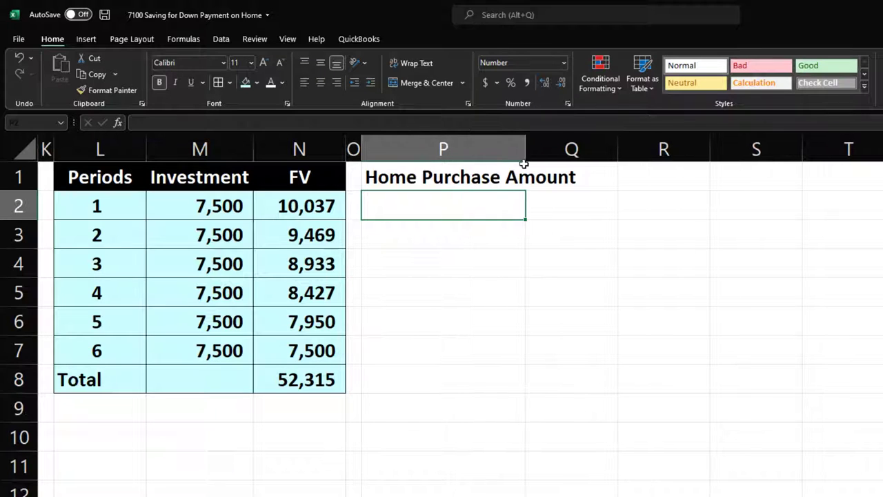
Step: Give the P1:Q1 heading band a black fill with white text
drag(473, 178, 545, 179)
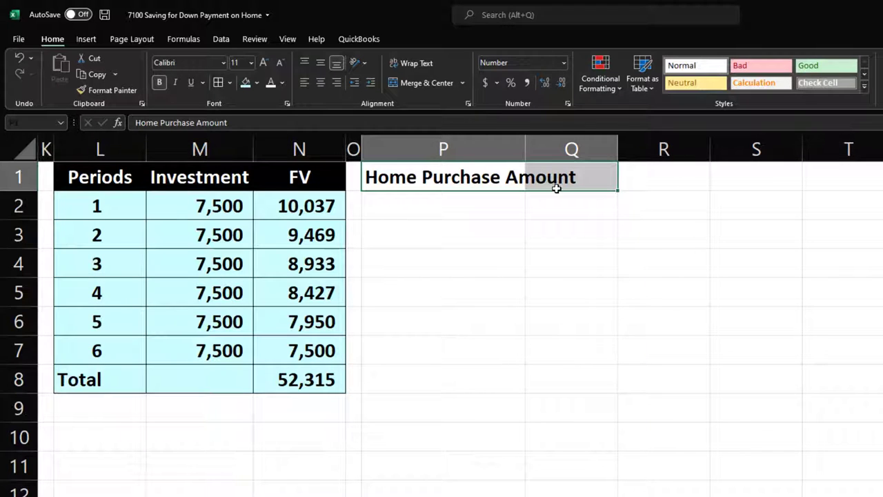
click(256, 83)
click(255, 116)
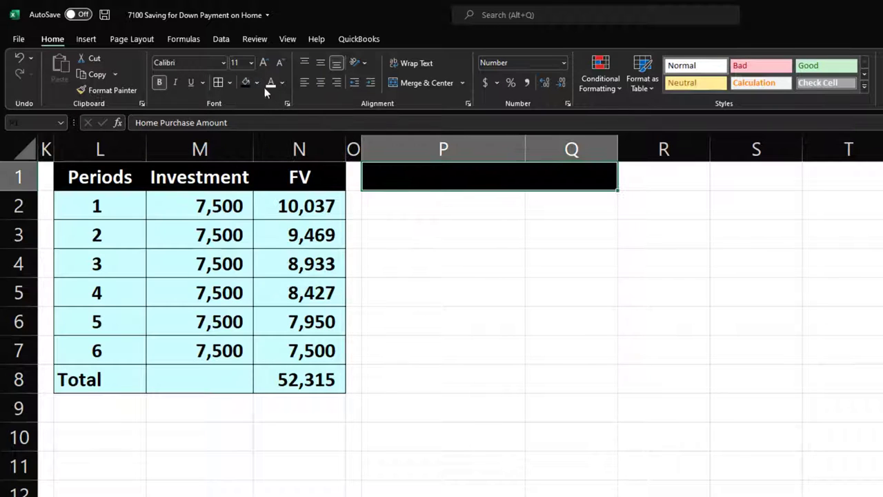
click(271, 82)
click(429, 207)
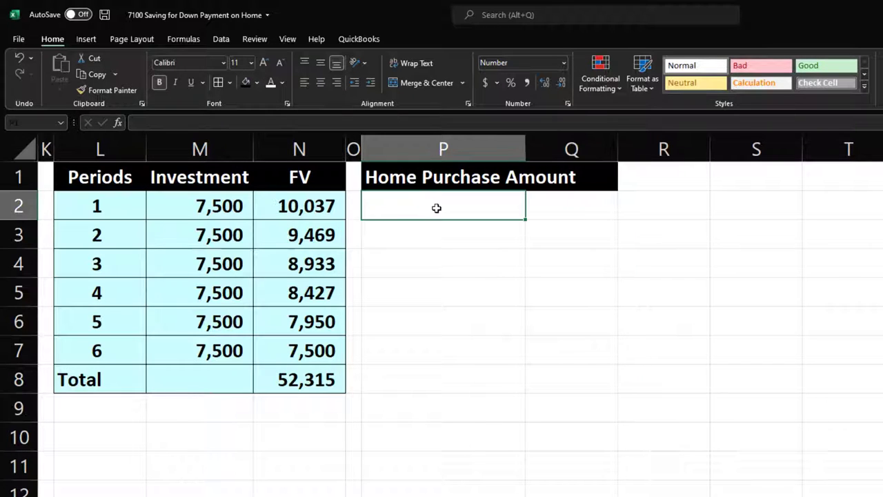
Step: Add a 'Down payment' row in P2 linking Q2 to the 52,315 total in N8
text(Down payment)
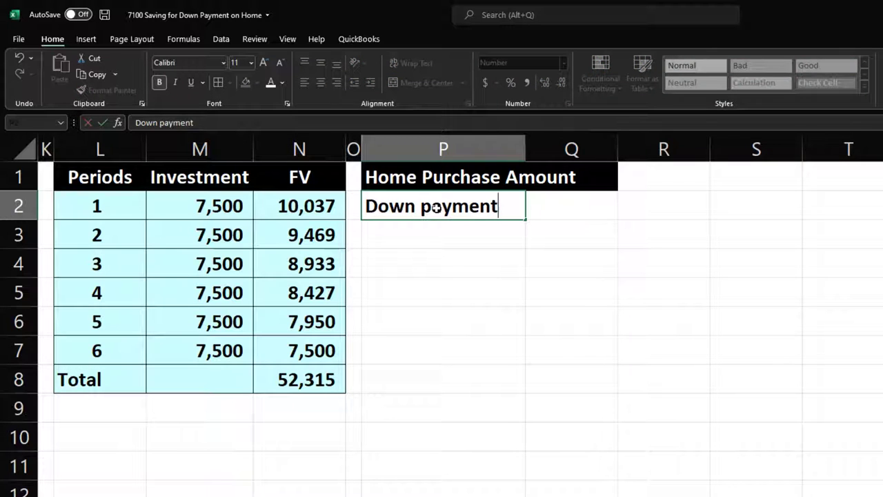
key(Tab)
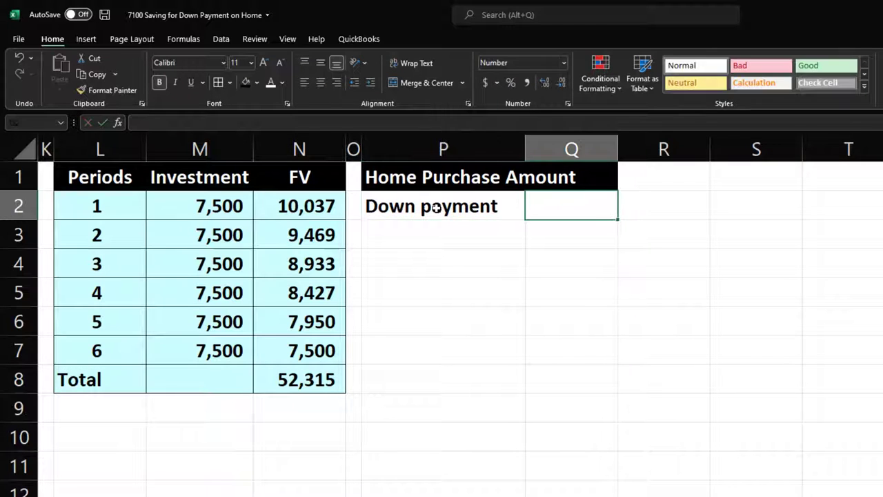
text(=)
key(Down)
key(Down)
key(Down)
key(Down)
key(Down)
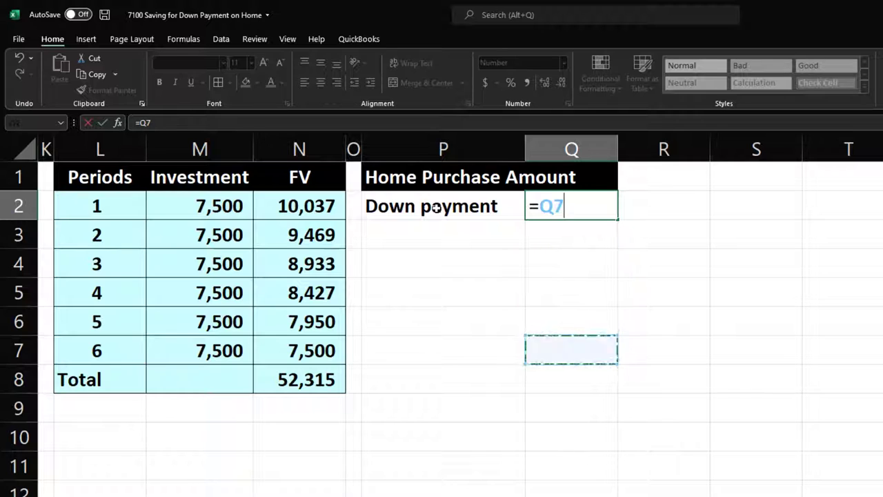
key(Left)
key(Left)
key(Left)
key(Down)
key(ctrl+Return)
key(Return)
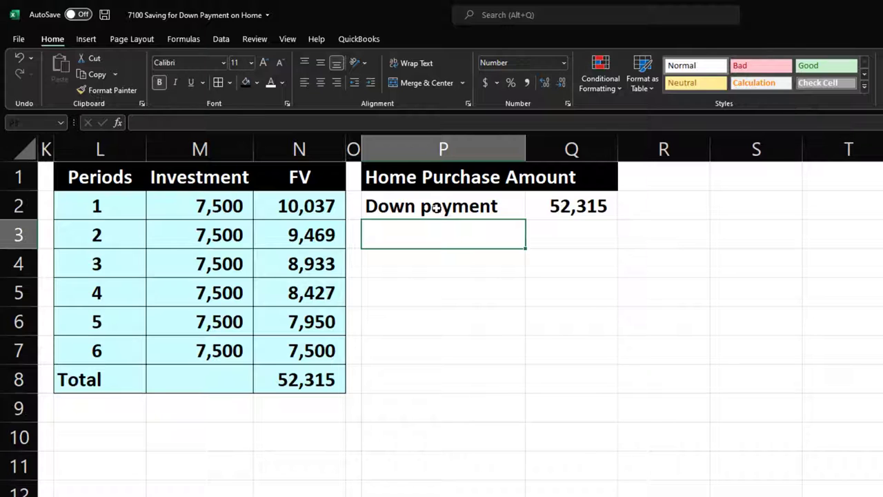
Step: Add an underlined 'Down payment rate' of 0.2 in row 3 and widen column P
text(Down payment r)
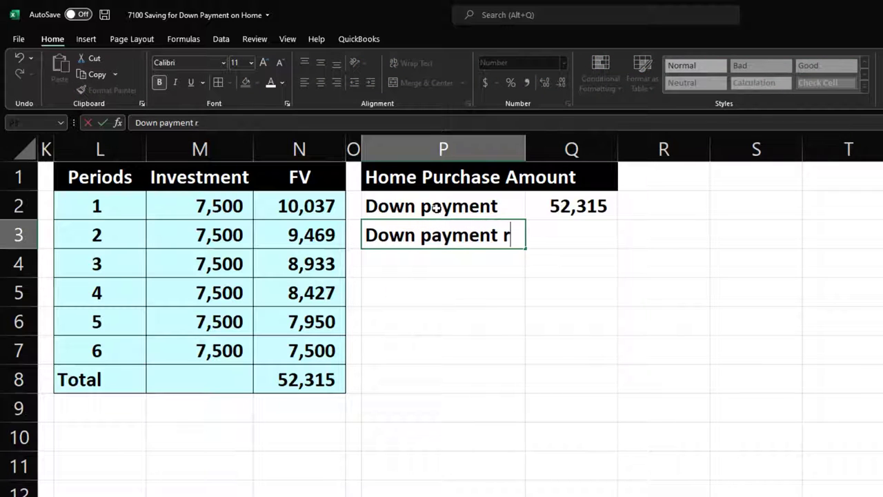
text(ate)
key(Tab)
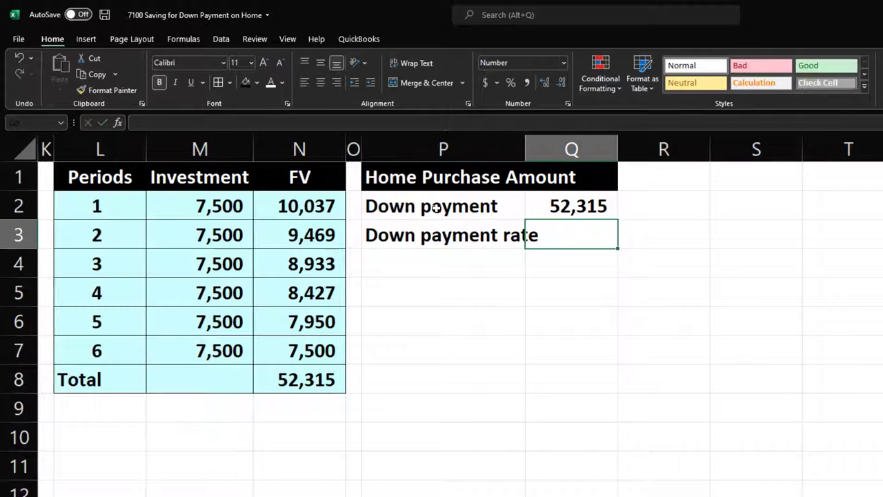
text(.2)
key(Return)
key(Up)
key(Right)
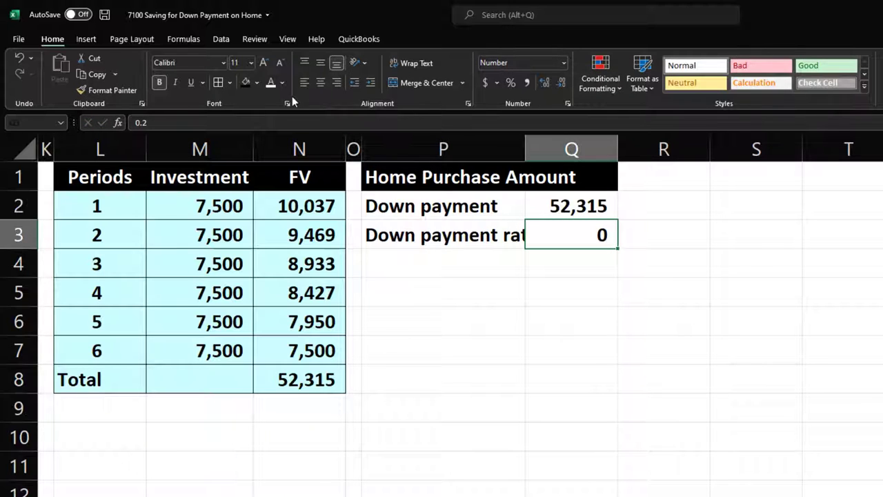
click(192, 82)
click(509, 281)
drag(527, 149, 584, 150)
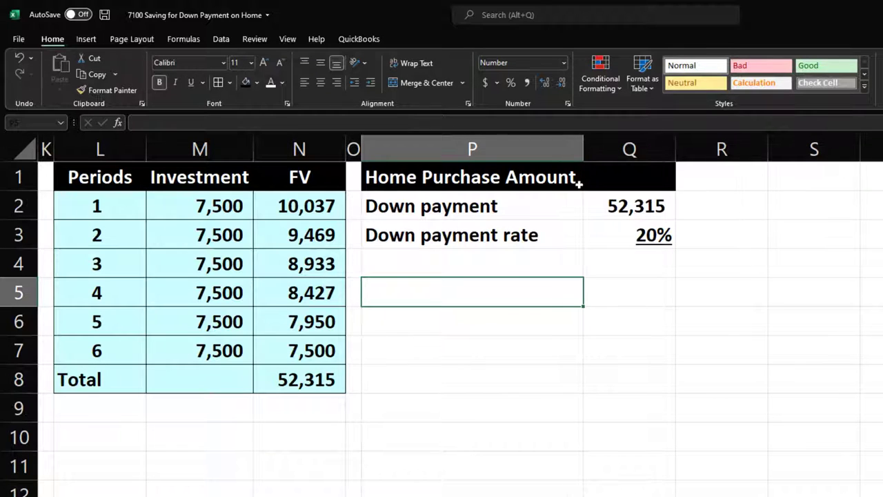
click(423, 263)
Step: Enter 'Home price' in P4 with =Q2/Q3 in Q4, giving 261,574
text(Home price)
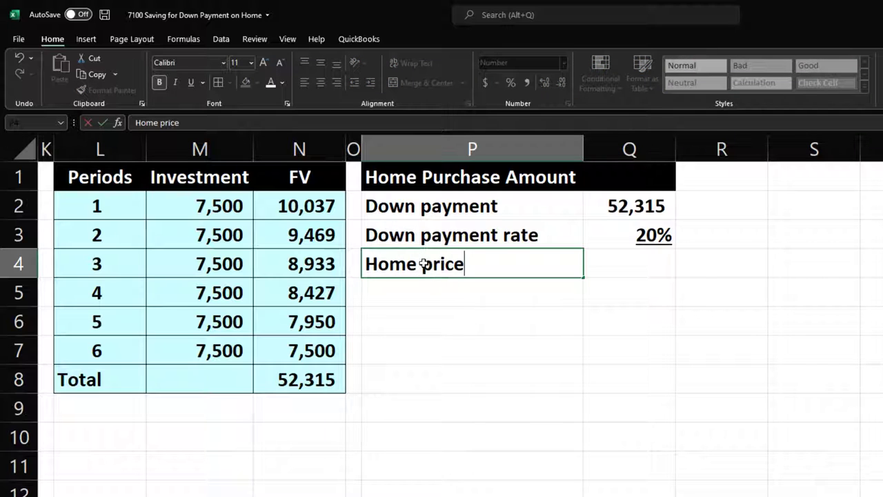
key(Tab)
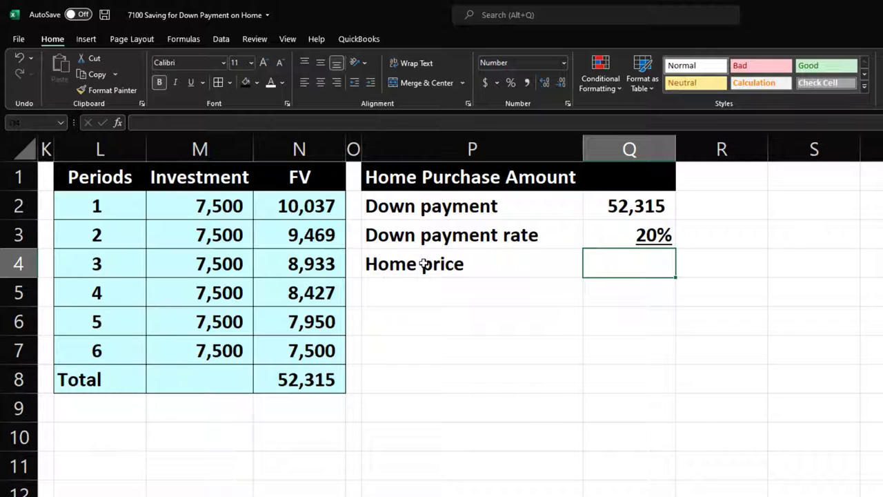
text(=)
key(Up)
key(Up)
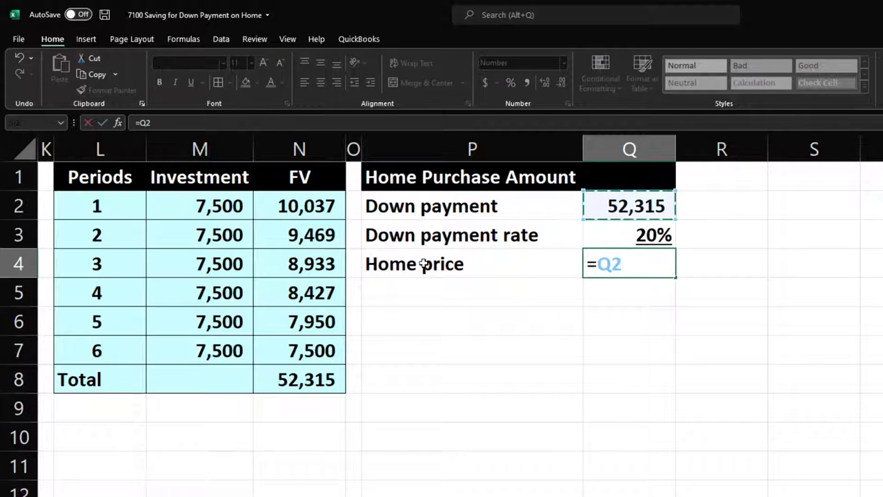
text(/)
key(Up)
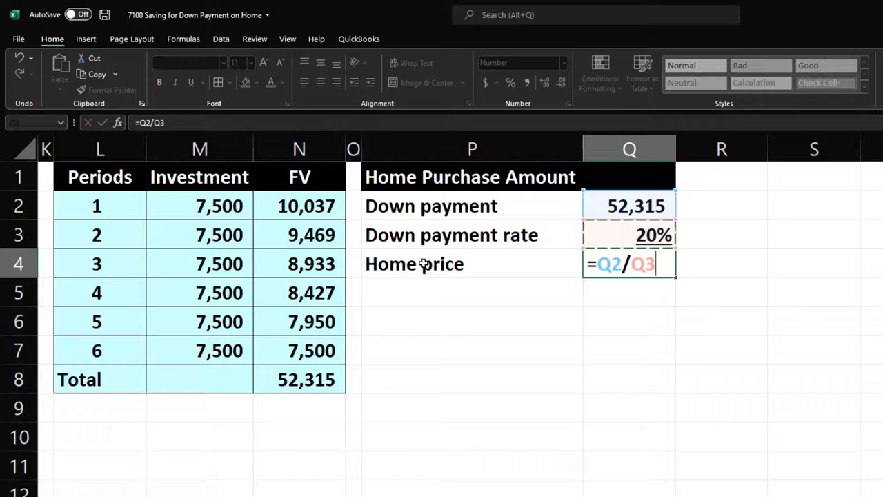
key(Return)
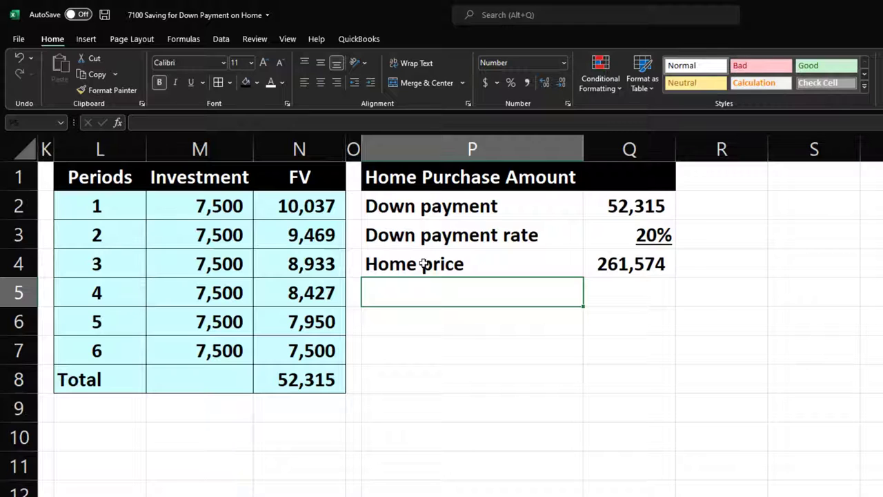
key(Down)
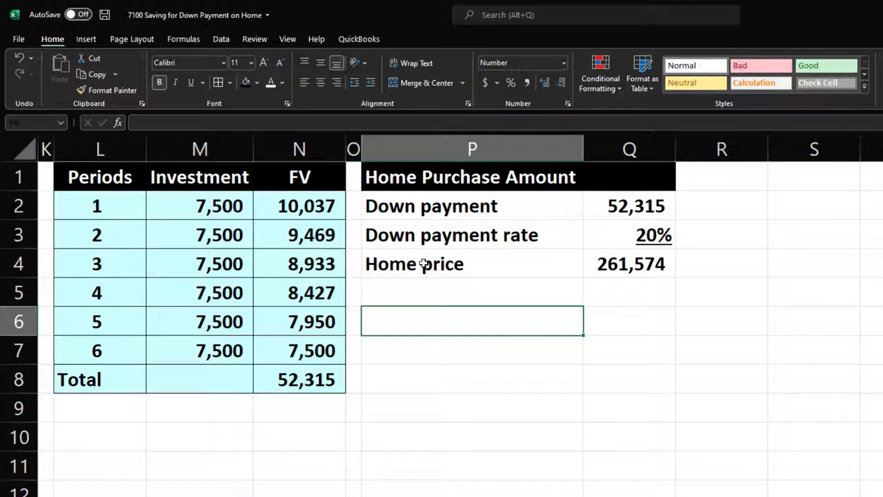
Step: Type a 'Check' heading in P6 and give P6:Q6 black fill with white text
text(Check)
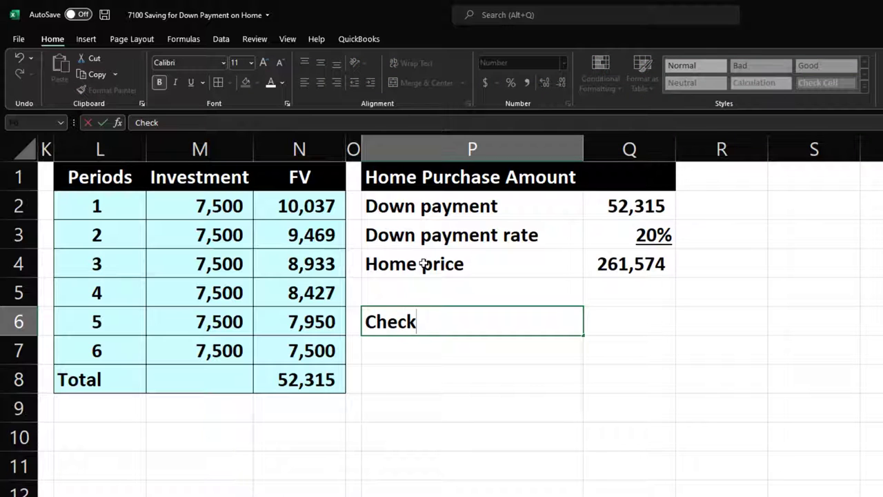
key(Return)
key(Up)
key(shift+Right)
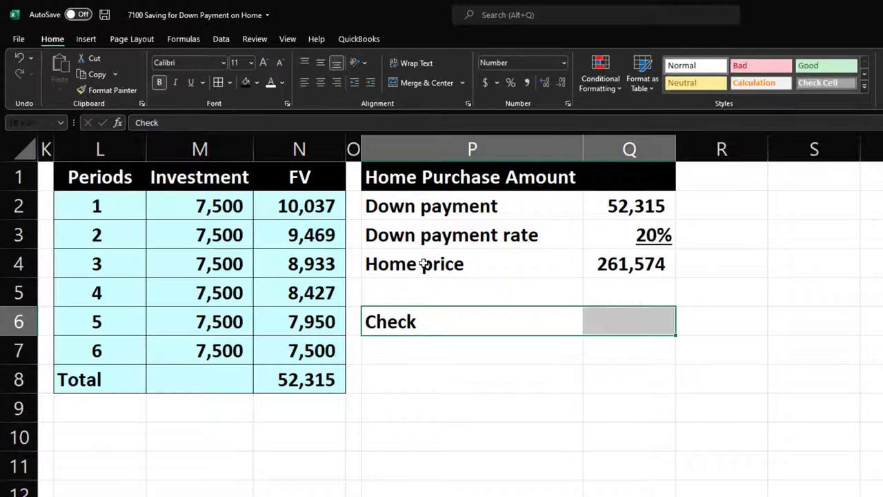
click(246, 83)
click(269, 84)
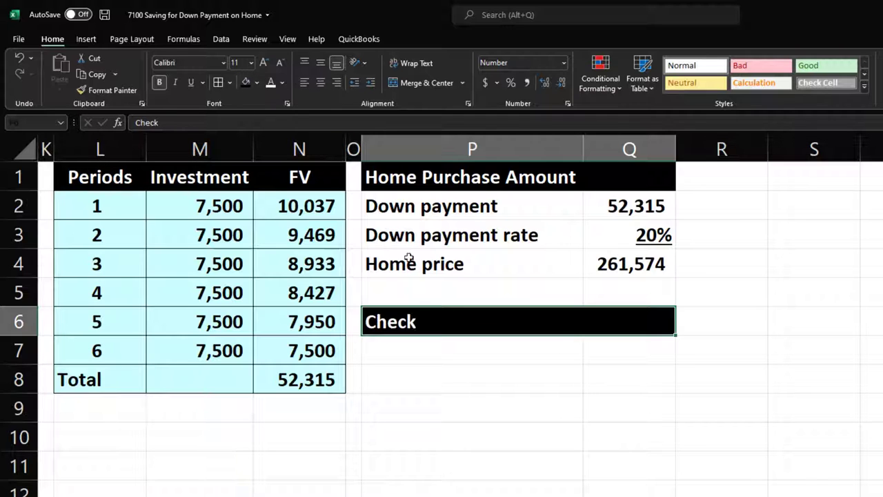
Step: Add a 'Home price' check row in P7 with =Q4 in Q7
click(420, 351)
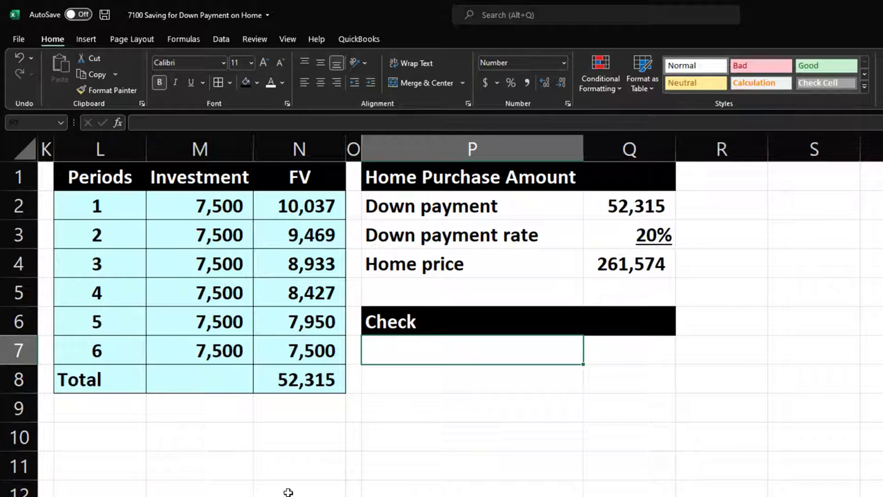
text(Home price)
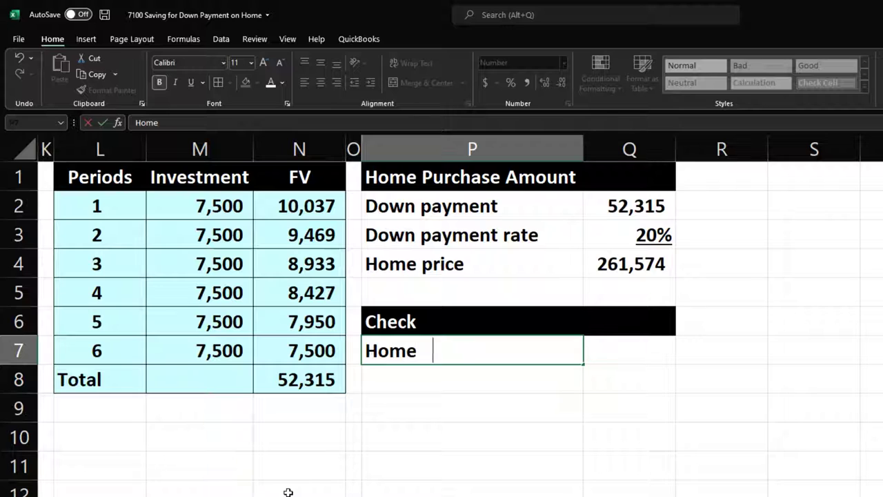
key(Tab)
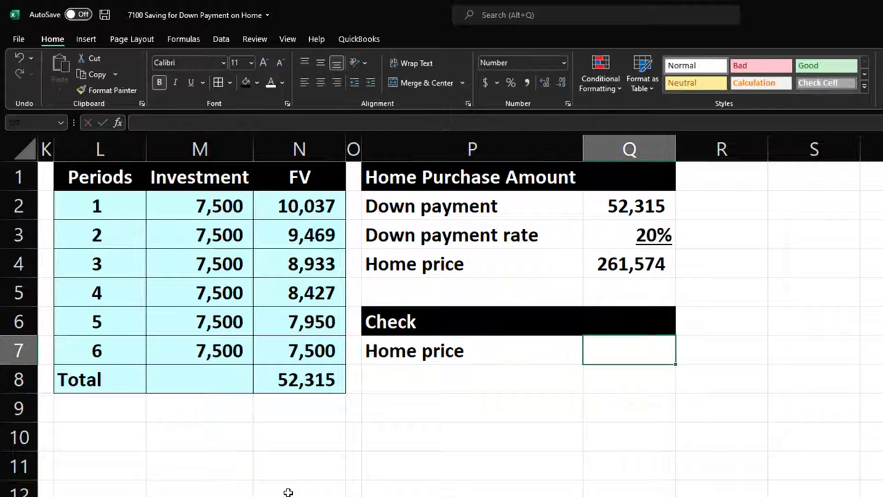
text(=)
key(Up)
key(Up)
key(Up)
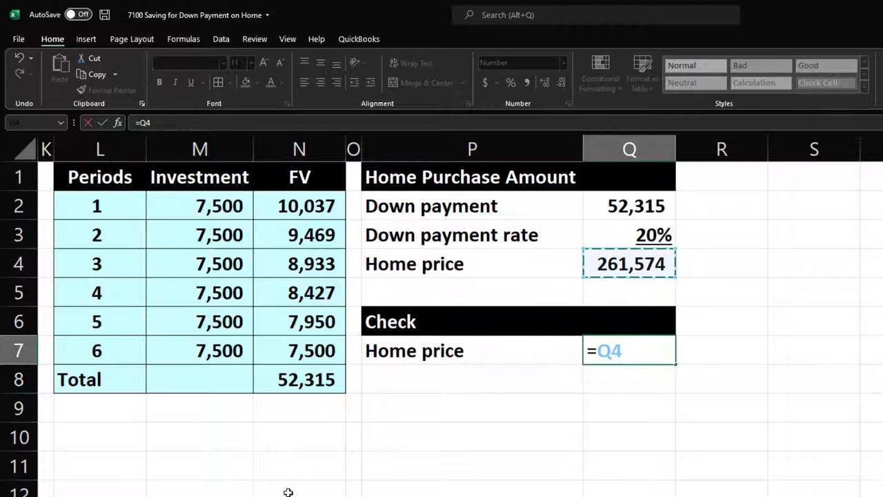
key(Return)
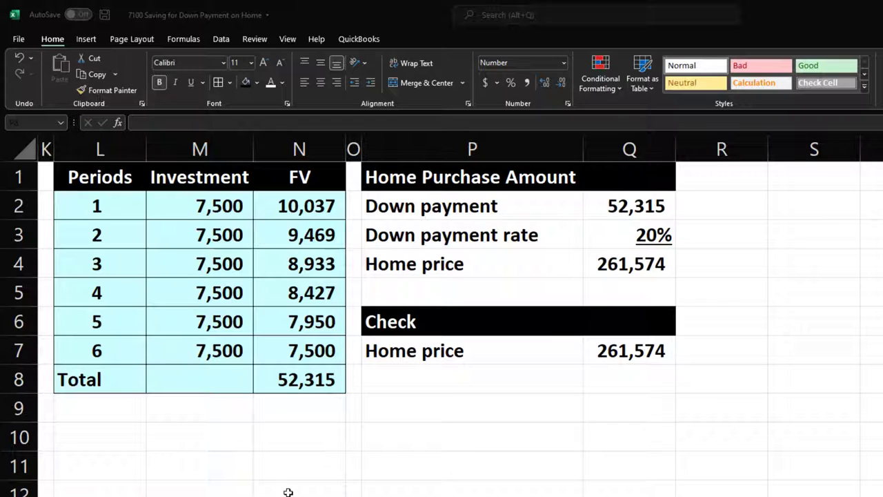
Step: Add a check row referencing P3 and Q3, showing the down payment rate as 20%
text(+)
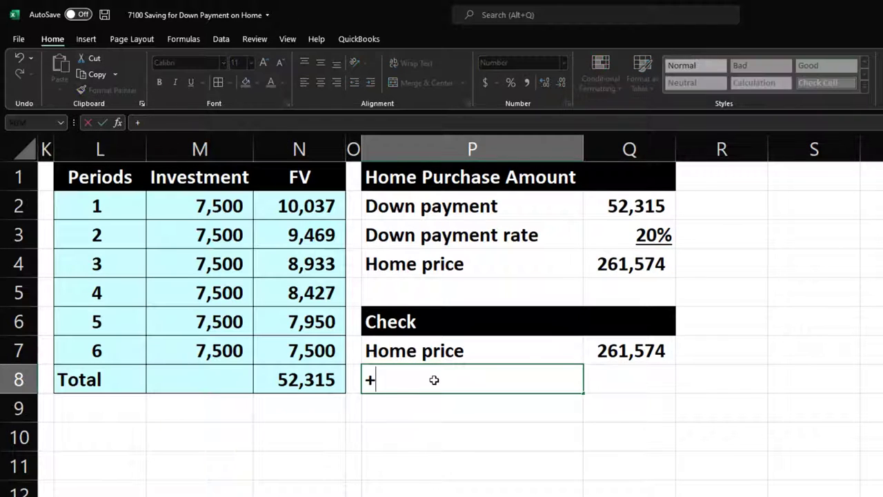
key(Up)
key(Up)
key(Up)
key(Up)
key(Up)
key(Tab)
text(=)
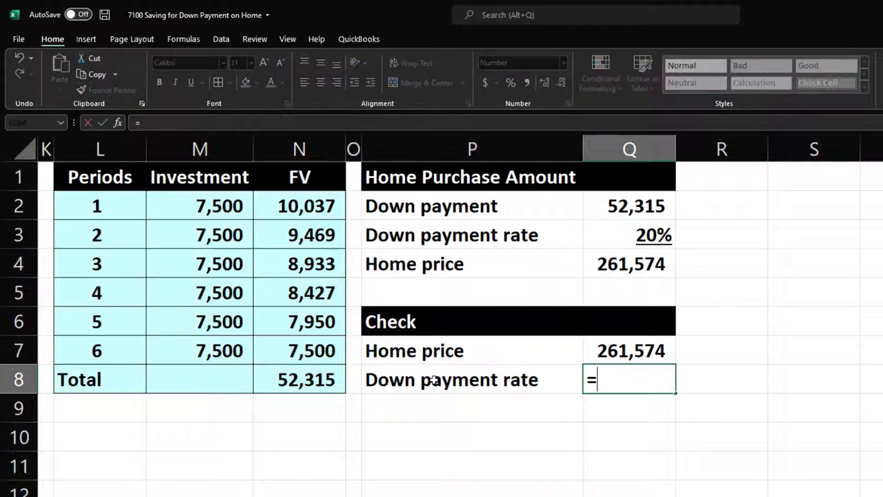
key(Up)
key(Up)
key(Up)
key(Up)
key(Up)
key(Return)
key(Up)
key(Right)
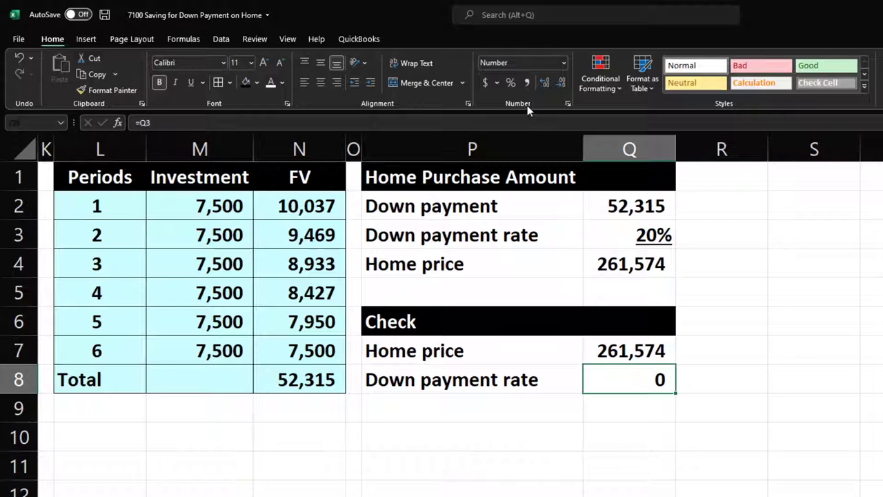
click(511, 83)
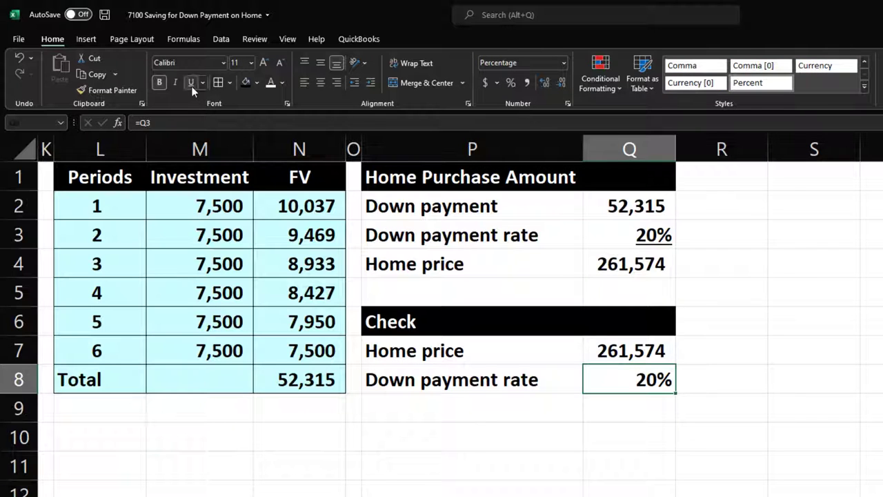
Step: Add a 'Down payment' check row with =Q7*Q8 in Q9, giving 52,315
key(Down)
key(Left)
text(Down )
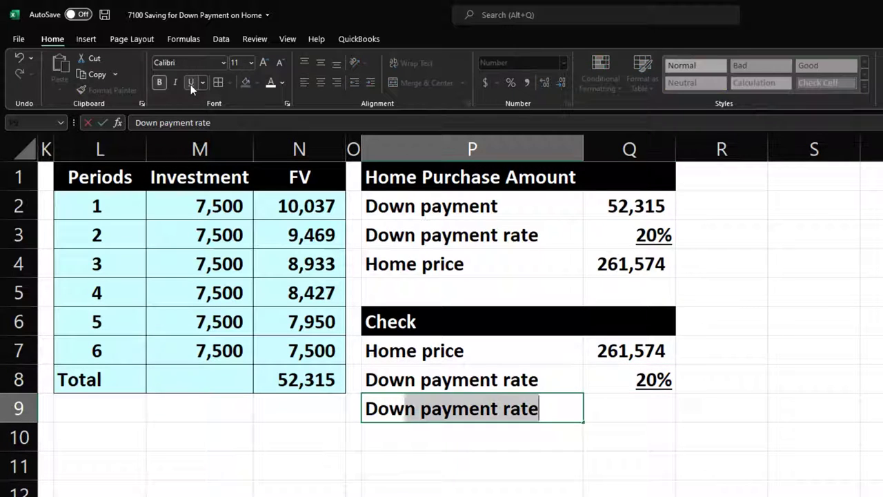
text(payment)
key(BackSpace)
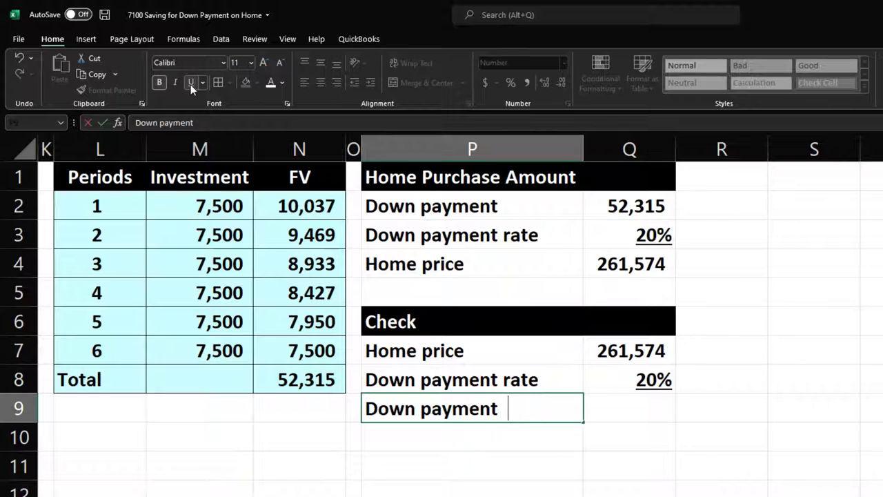
key(Tab)
text(=)
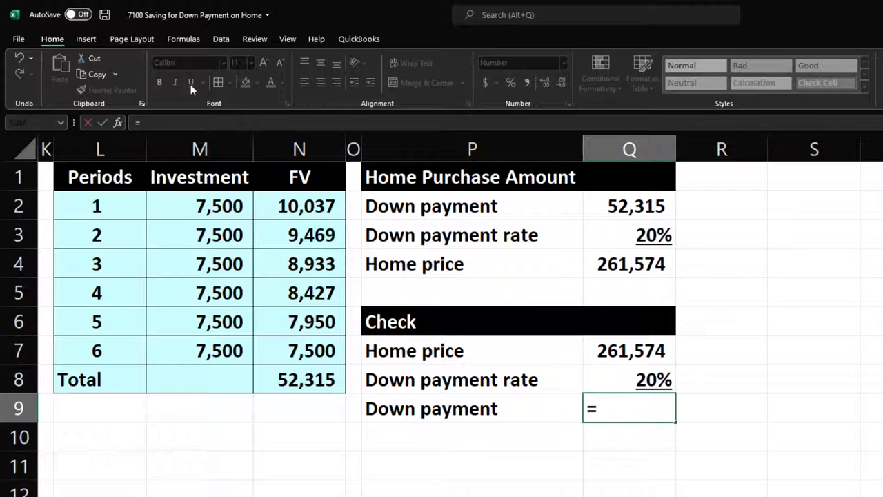
key(Up)
key(Up)
text(*)
key(Up)
key(Return)
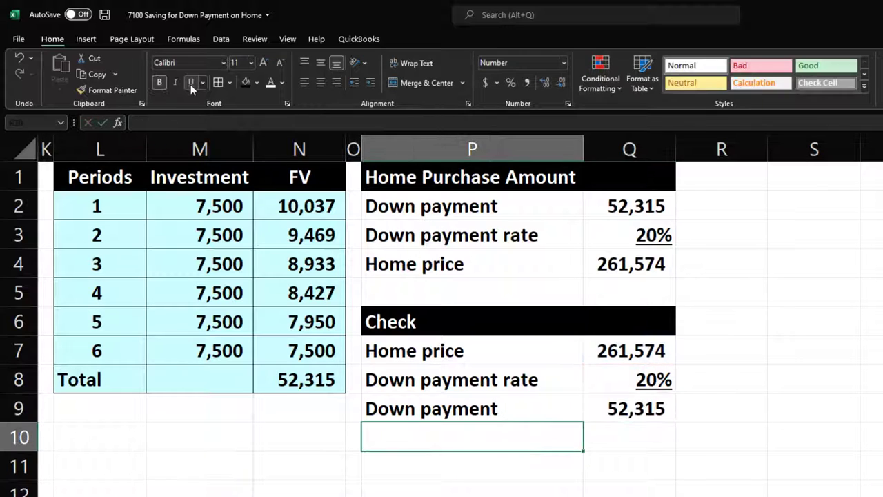
Step: Compare the N8 total formula with the new down payment formula
click(318, 374)
click(624, 395)
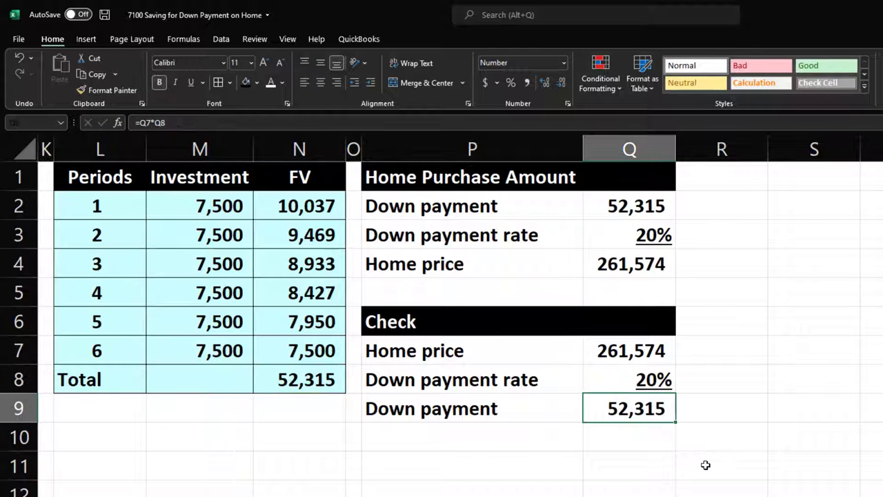
key(Down)
key(Left)
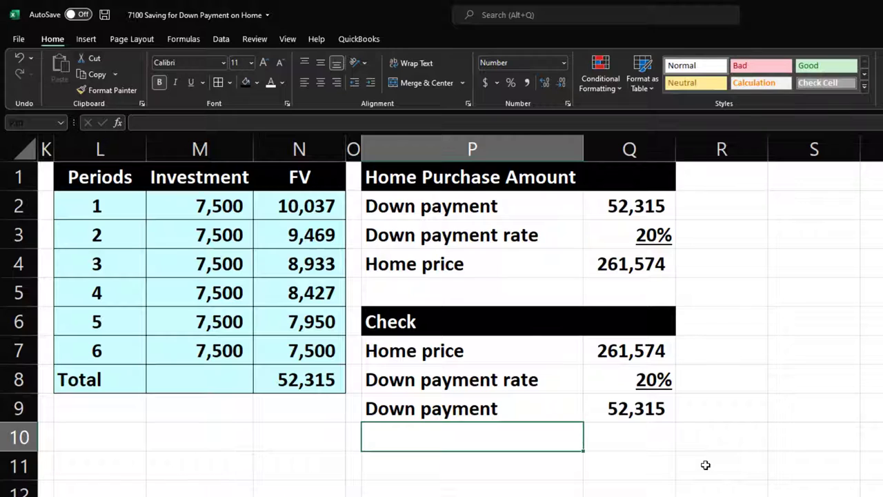
Step: Enter 'Amount financed' in P10 with =Q7-Q9 in Q10, giving 209,260
text(Amount f)
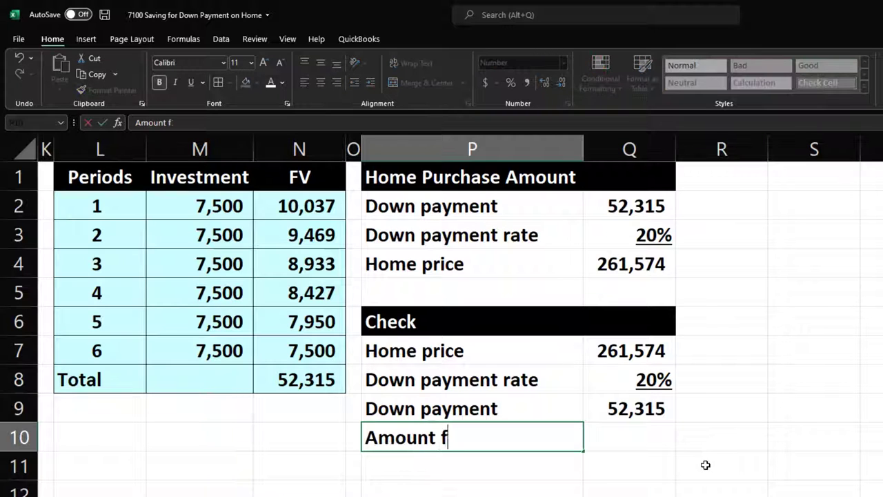
text(inanced)
key(Tab)
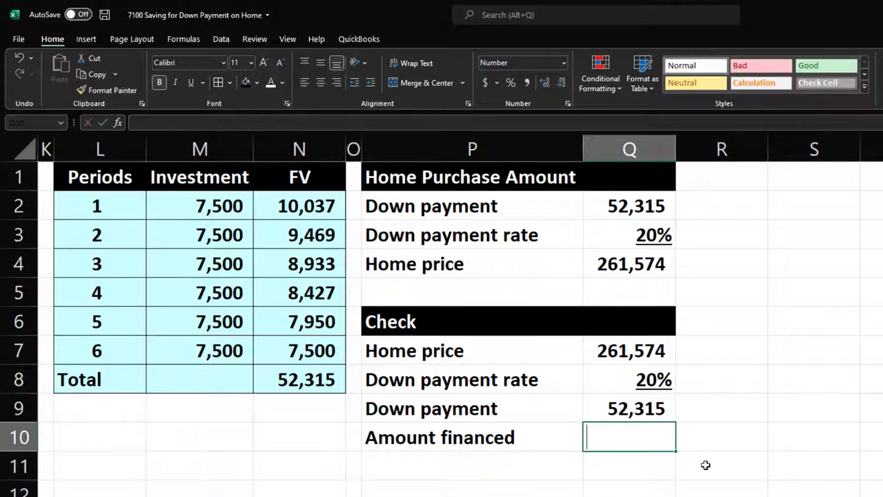
text(=)
key(Up)
key(Up)
key(Up)
text(-)
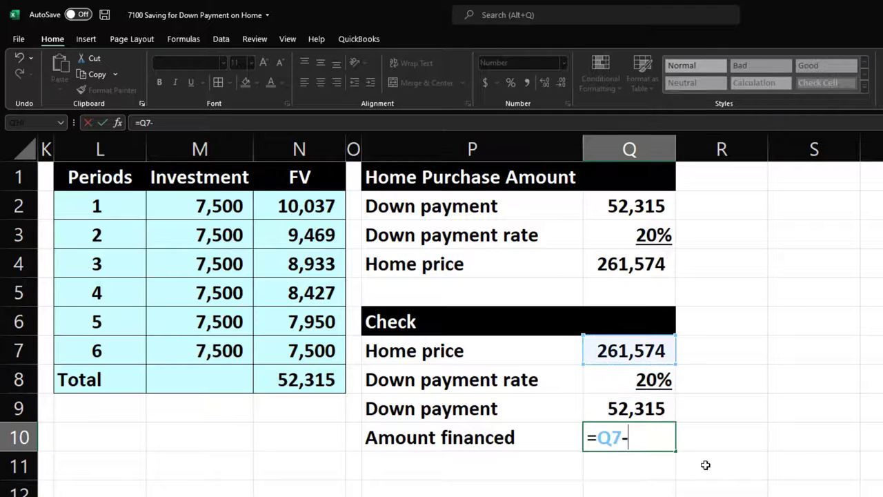
key(Up)
key(Return)
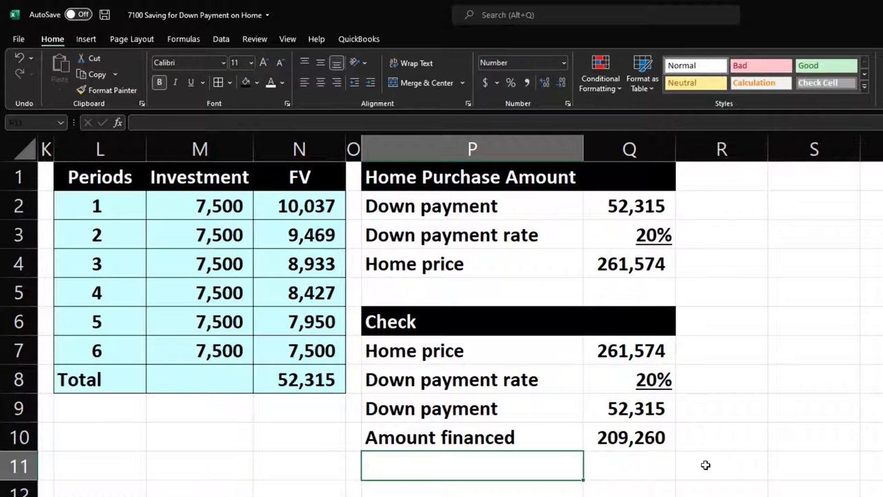
Step: Review the Q10 and Q9 formulas, then move to P12
key(Right)
key(Up)
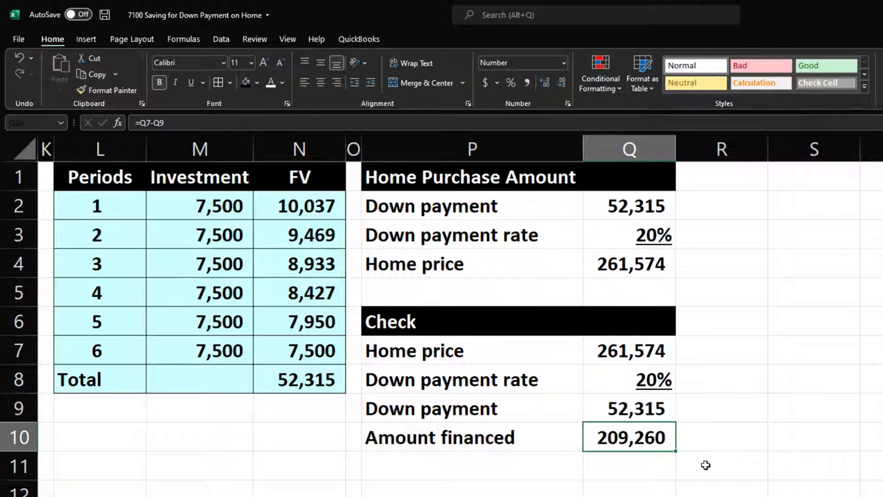
key(Up)
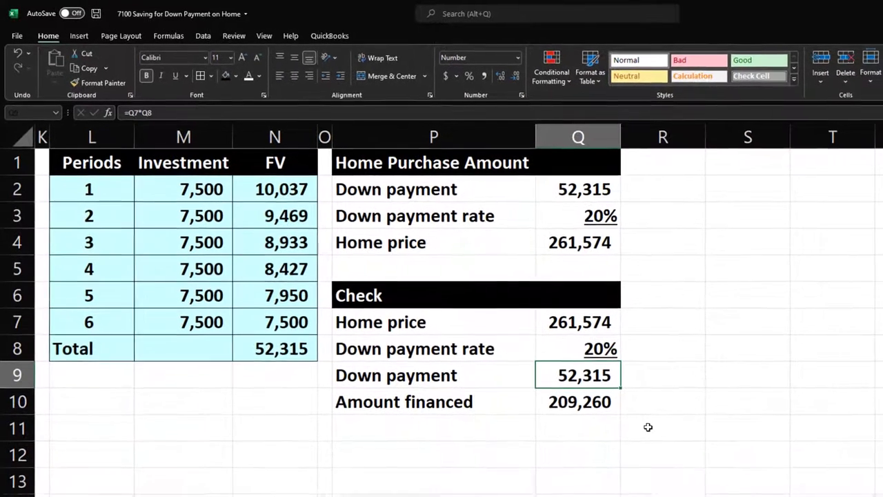
key(Down)
key(Down)
key(Down)
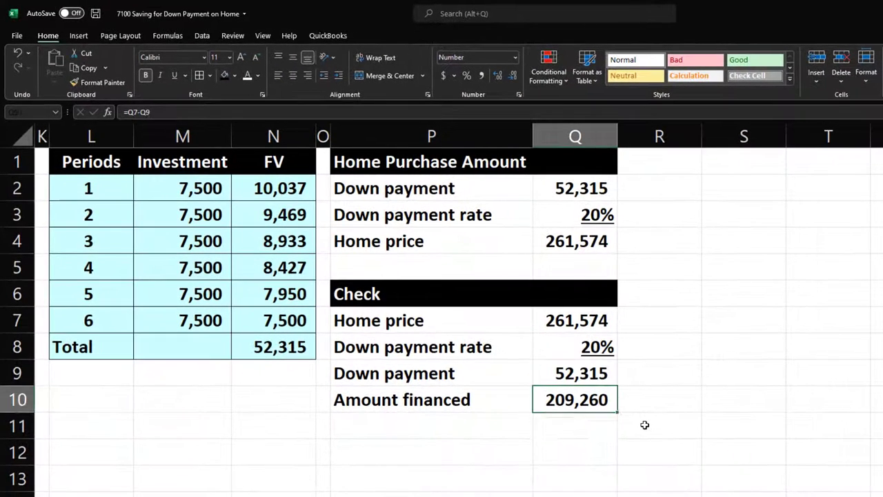
key(Left)
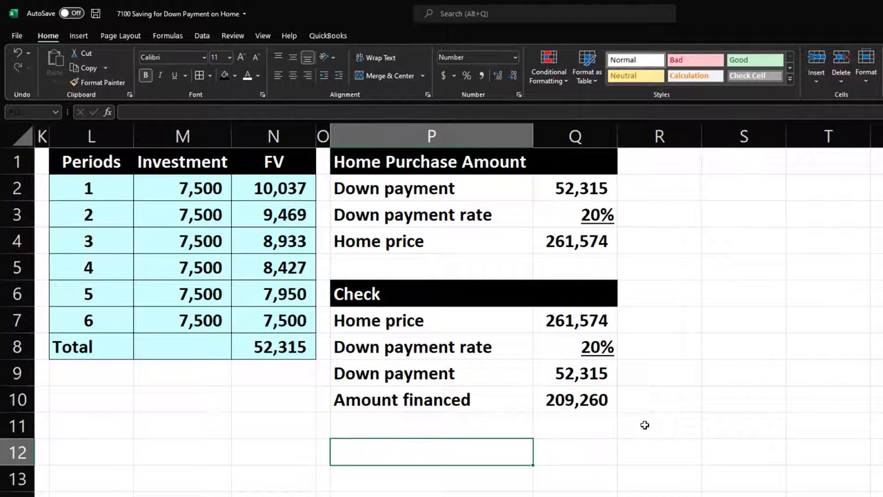
Step: Enter 'Rate' in P12 with =B5 in Q12, formatted as a 6% percentage
text(Rate)
key(Right)
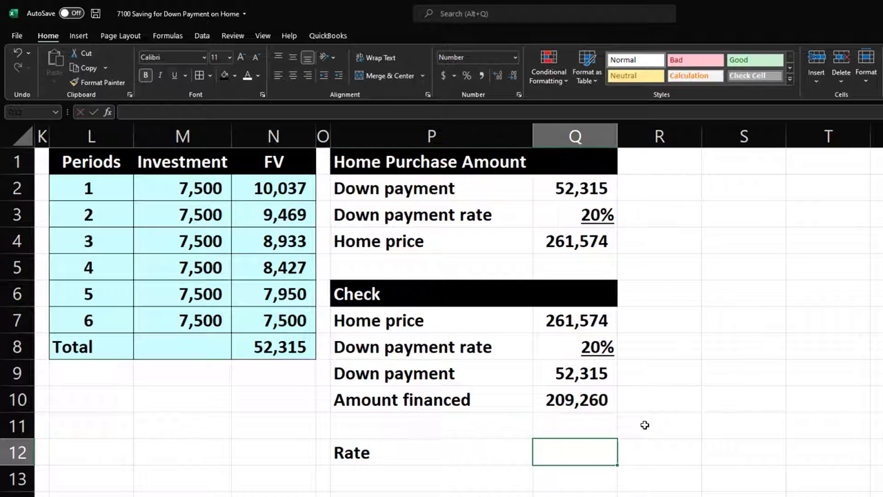
text(=)
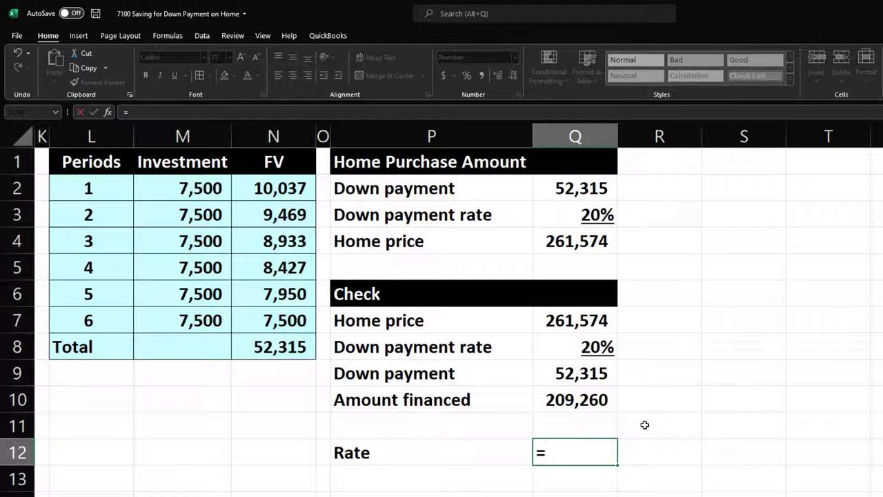
key(Left)
key(Left)
key(Left)
key(Left)
key(Left)
key(Left)
key(Left)
key(Left)
key(Left)
key(Left)
key(Left)
key(Left)
key(Left)
key(Left)
key(Left)
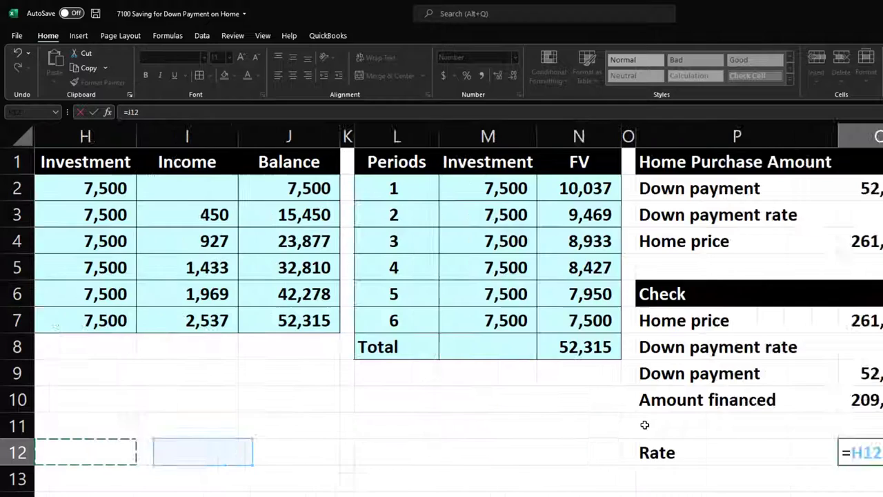
key(Up)
key(Up)
key(Up)
key(Up)
key(Up)
key(Up)
key(Up)
key(Right)
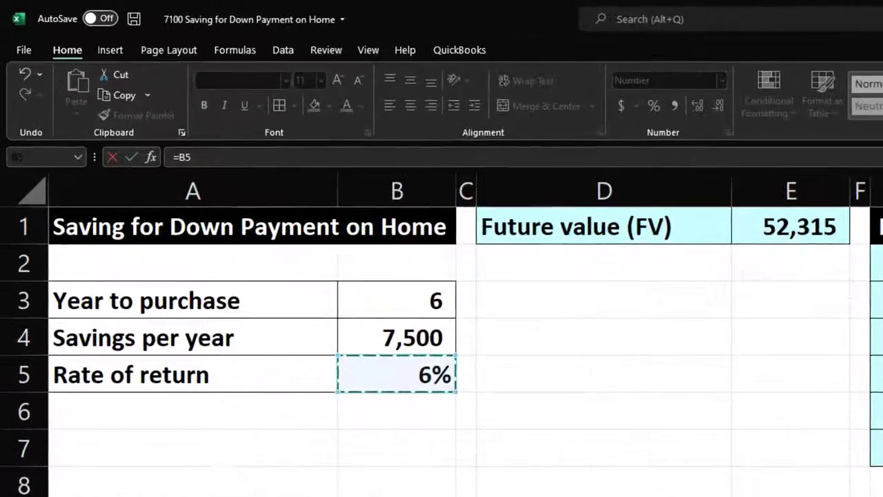
key(Return)
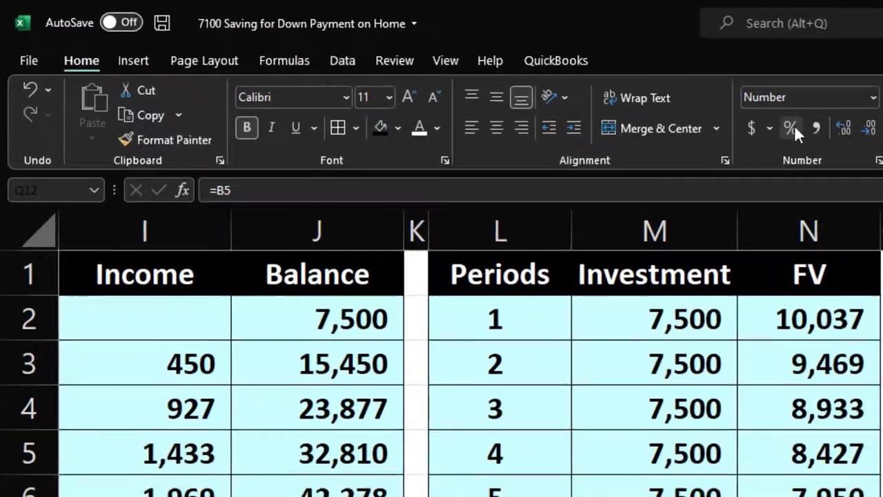
click(829, 134)
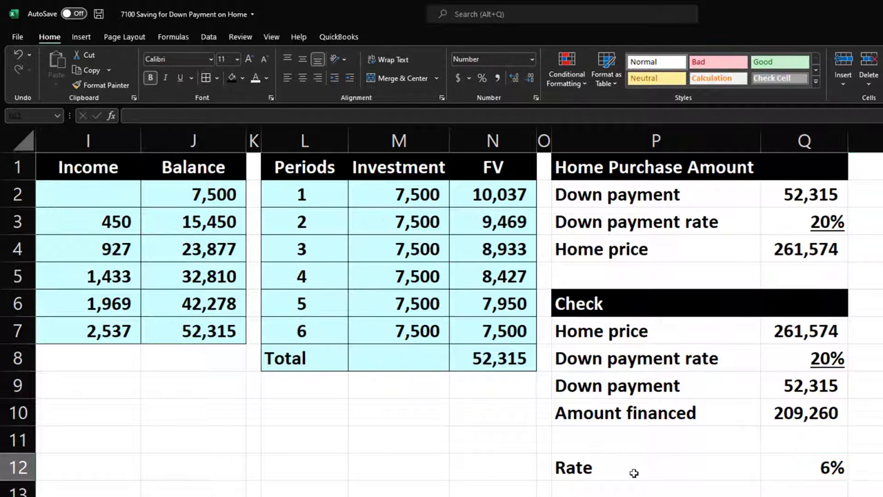
scroll(634, 473, right, 1)
Step: Enter 'Year' with 30 in row 13 and a 'Payment' label in P14
key(Down)
key(Left)
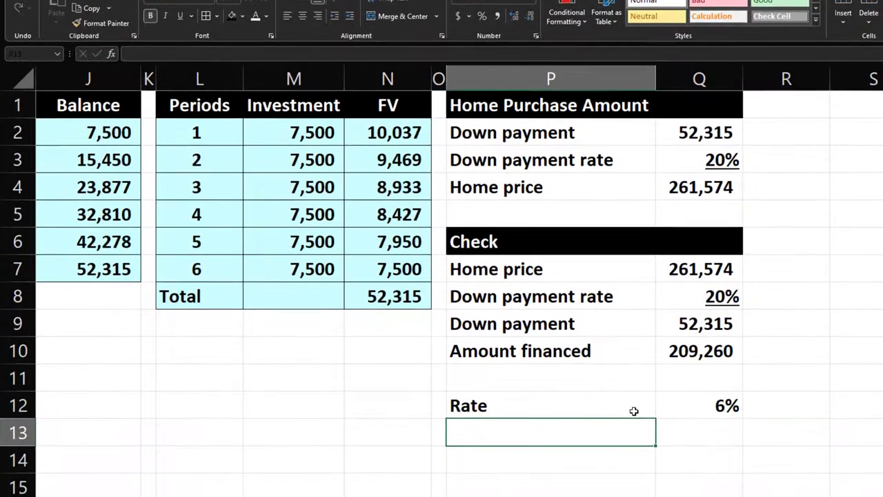
text(Year)
key(Tab)
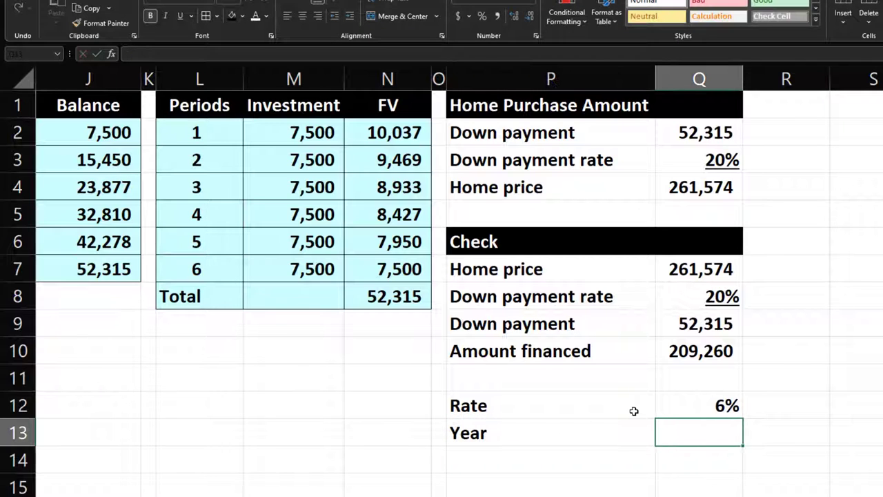
text(30)
key(Return)
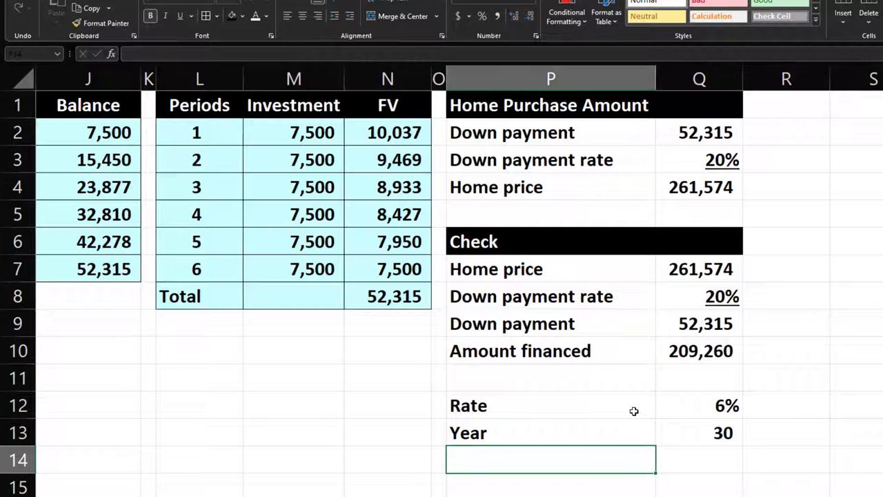
text(Payment)
key(Tab)
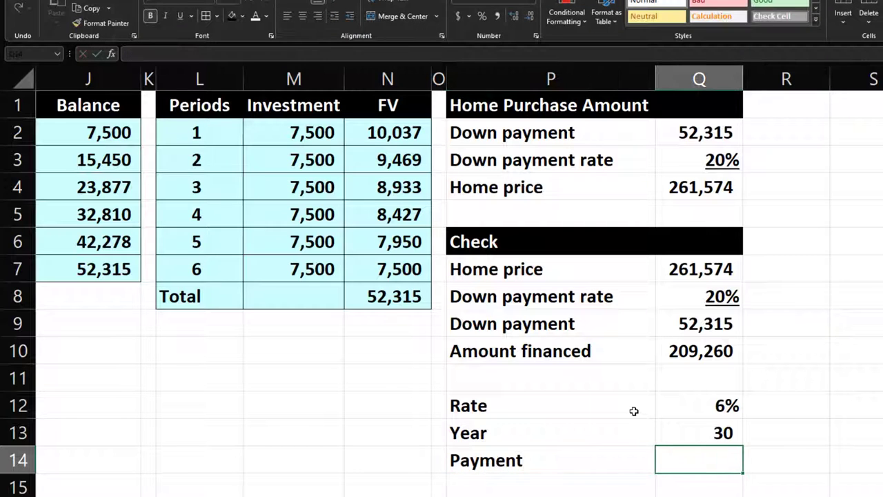
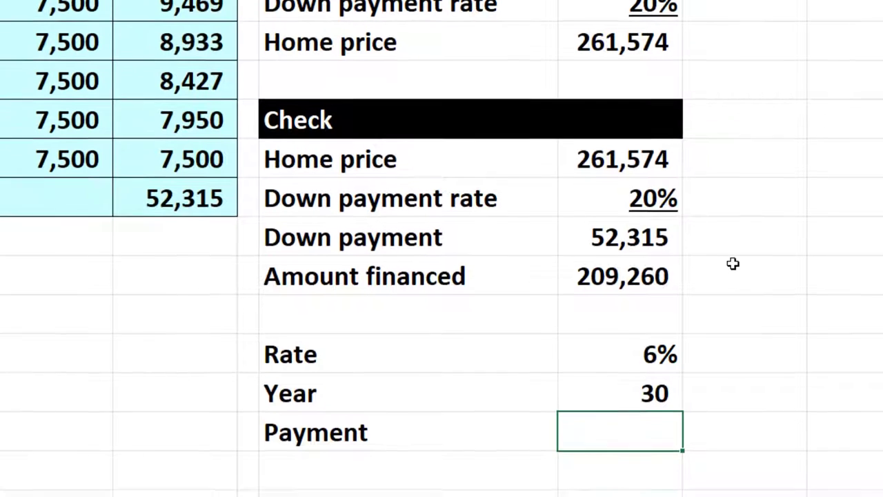
Step: Enter =-PMT(Q12/12,Q13*12,Q10) in the Payment cell, returning a 1,255 monthly payment
text(-pmt)
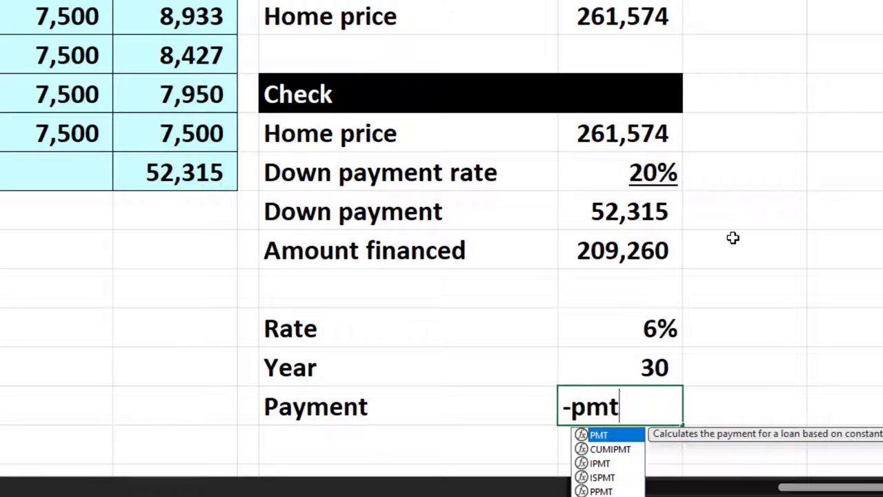
text(()
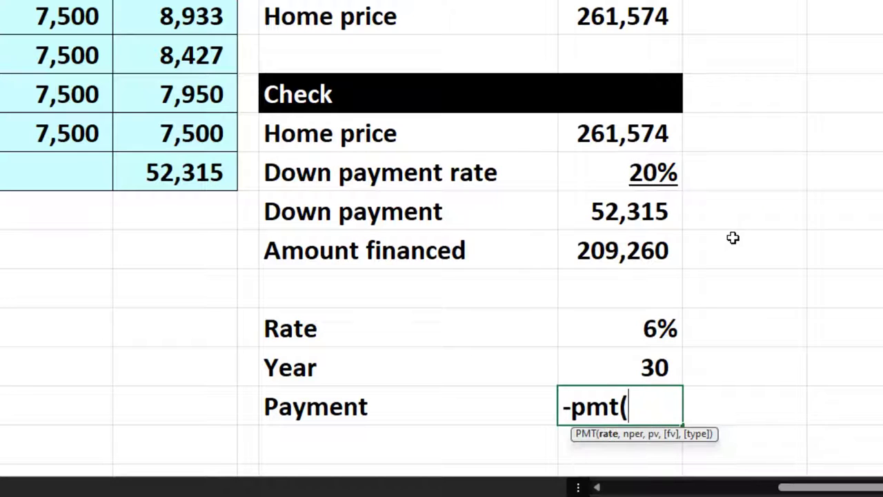
click(668, 324)
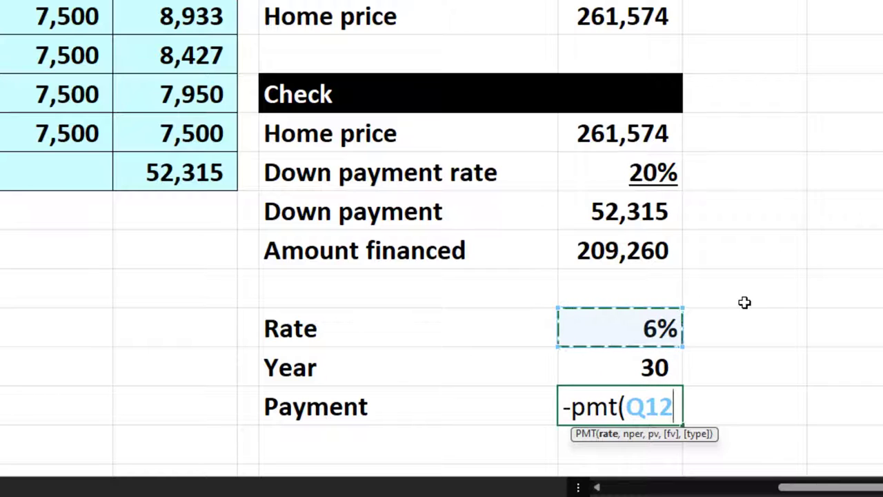
text(/12)
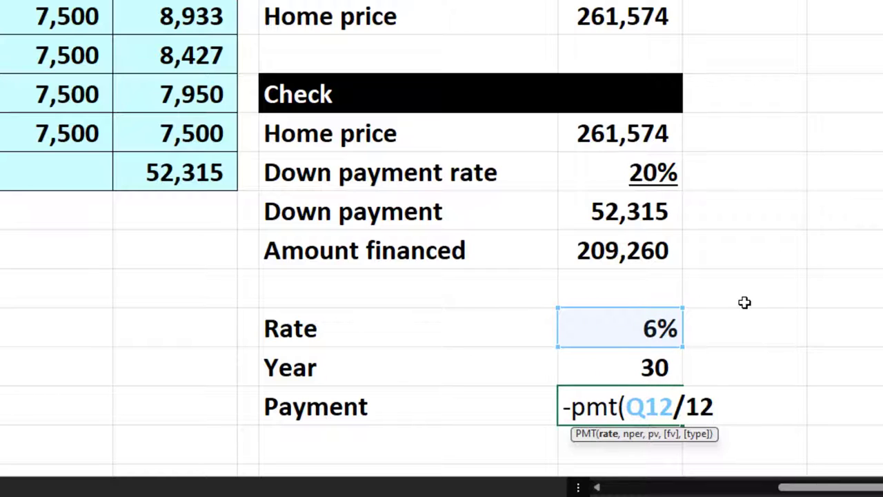
text(,)
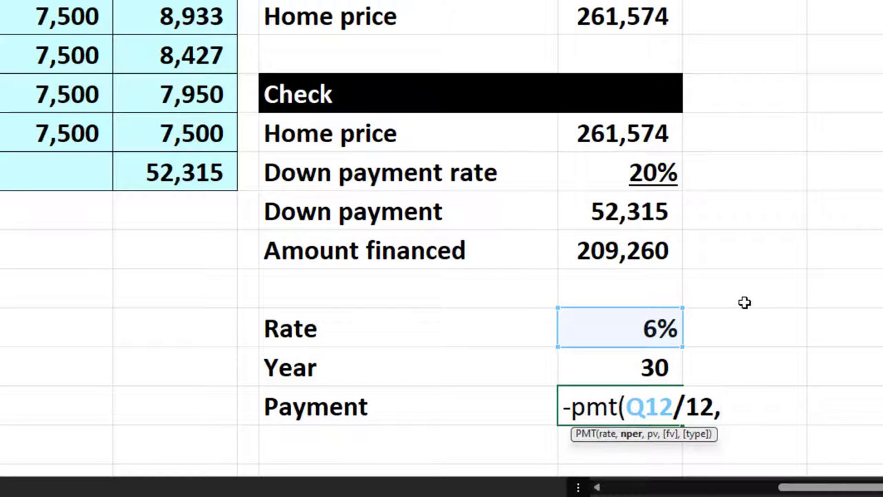
click(674, 364)
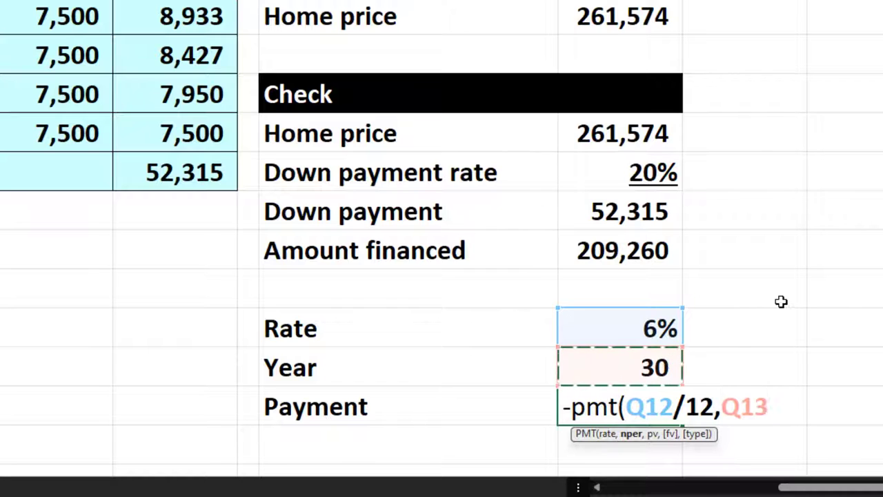
text(*12)
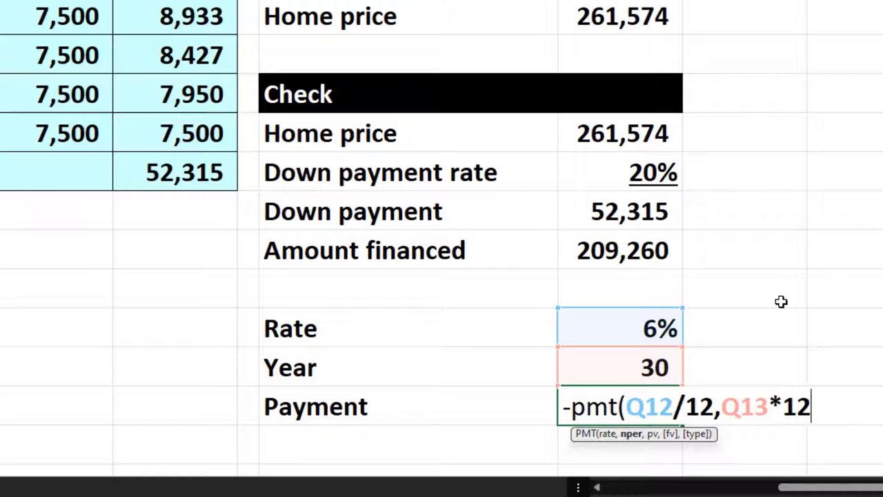
text(,)
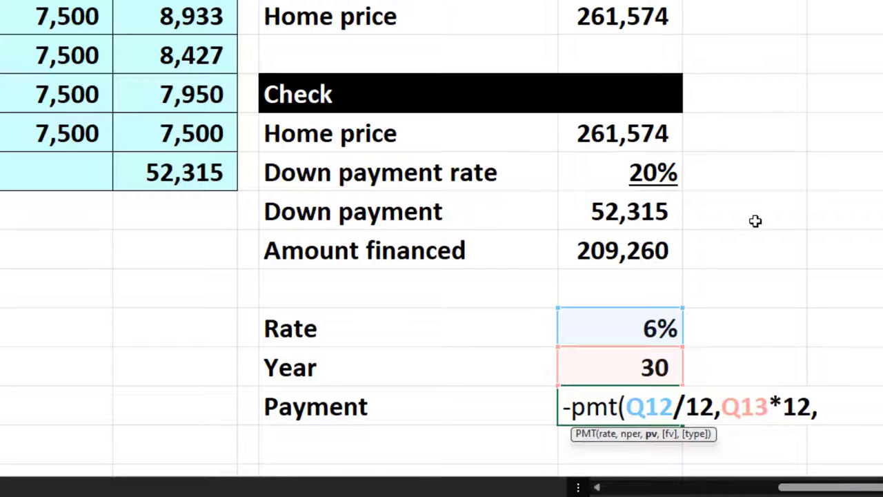
click(660, 250)
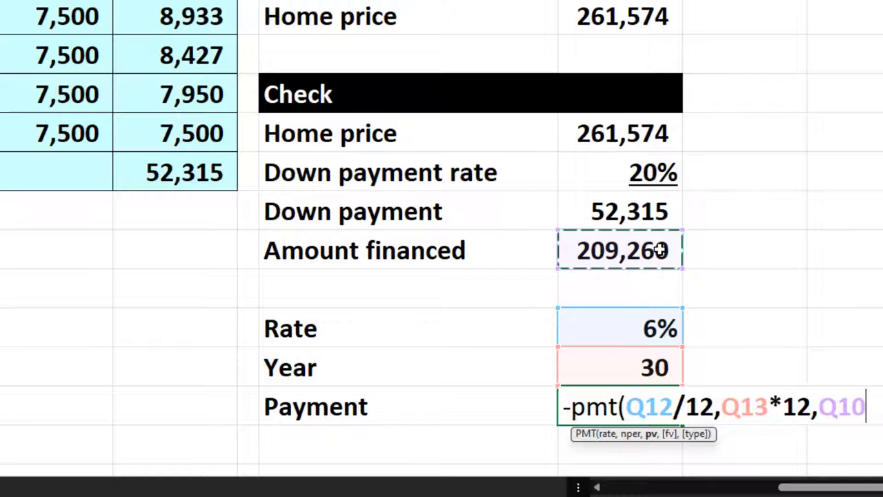
text())
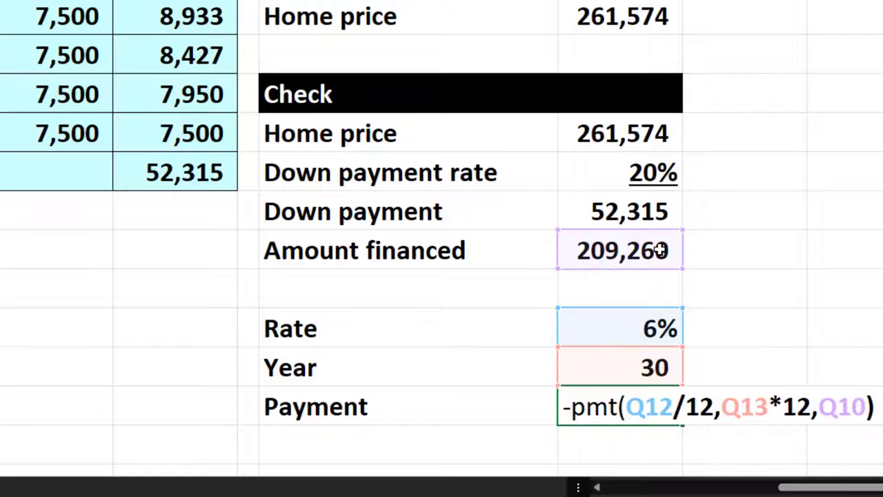
key(Return)
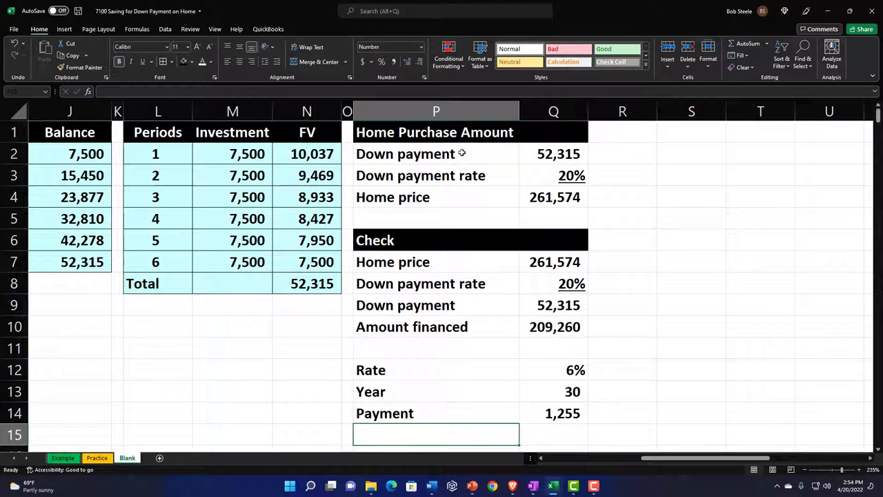
Step: Copy column O's narrow spacer format onto column R with Format Painter
click(347, 111)
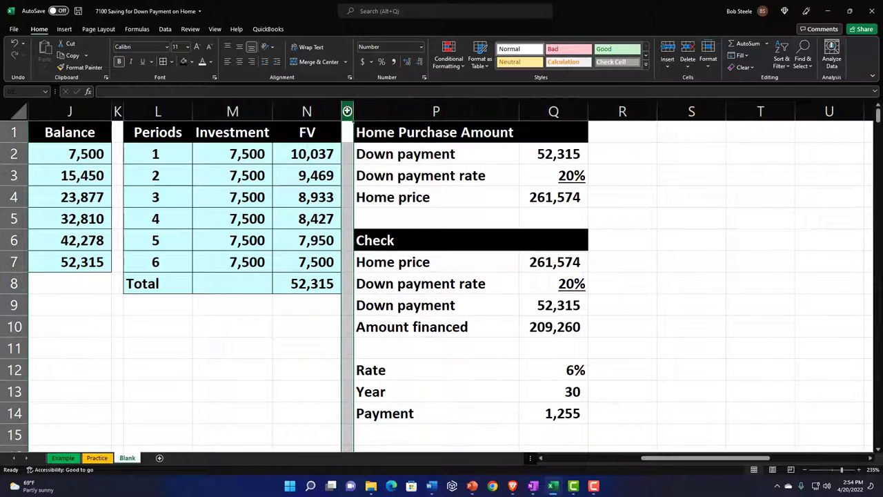
click(73, 67)
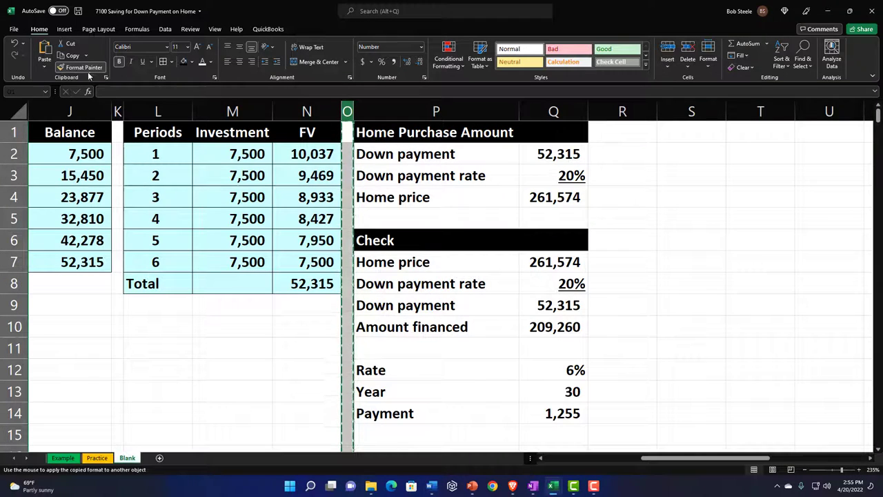
click(600, 112)
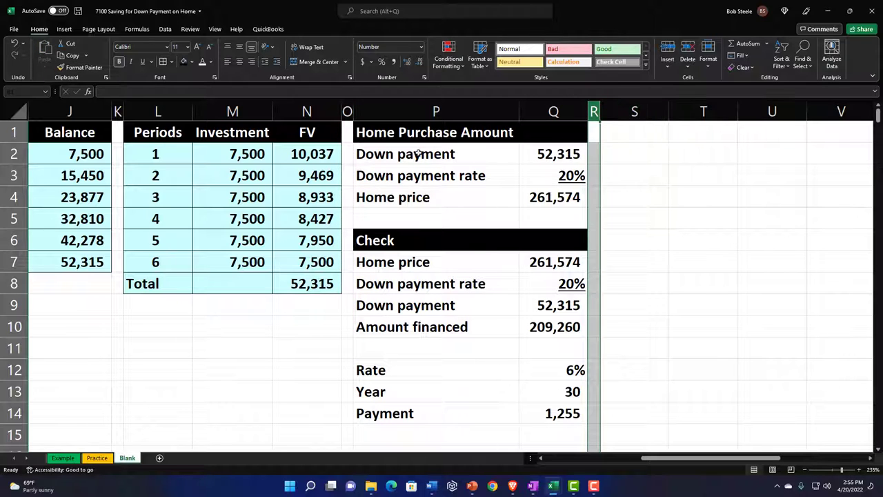
Step: Fill P2:Q4, P7:Q10 and P12:Q14 with light blue
mouse_move(419, 153)
mouse_down()
mouse_move(511, 176)
mouse_move(518, 195)
mouse_move(555, 197)
mouse_up()
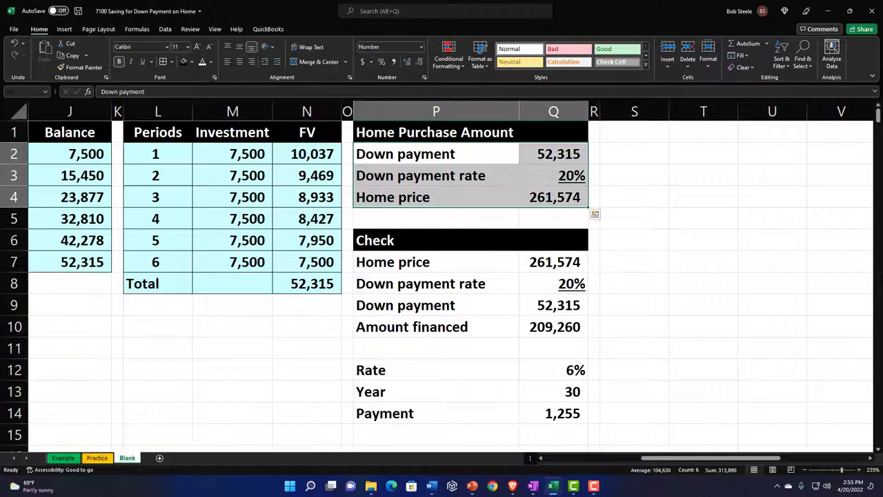
click(193, 63)
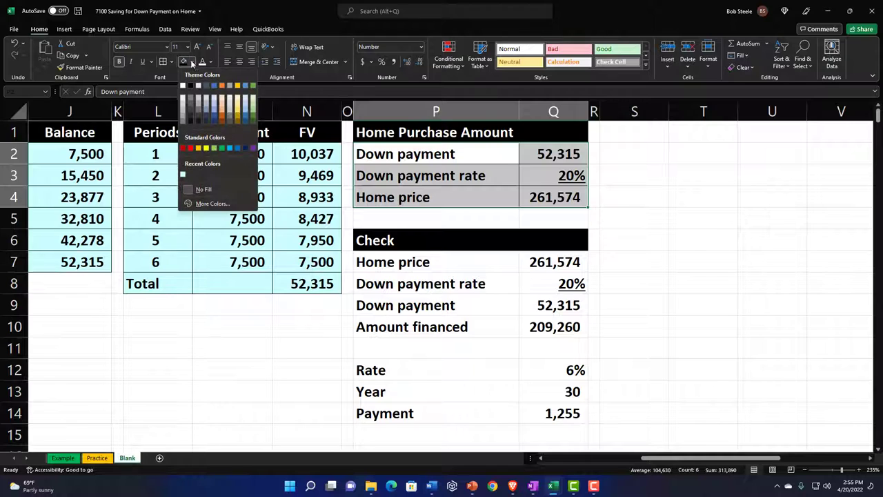
click(183, 175)
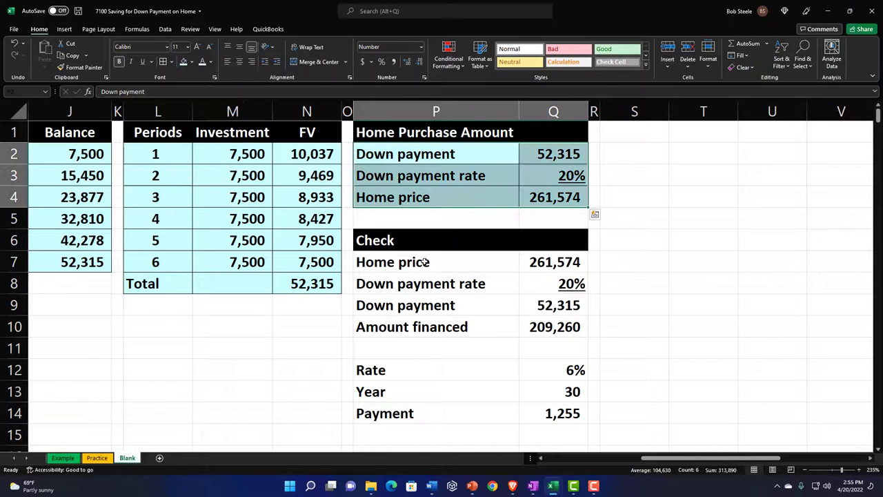
drag(425, 262, 545, 328)
drag(470, 370, 545, 412)
click(183, 62)
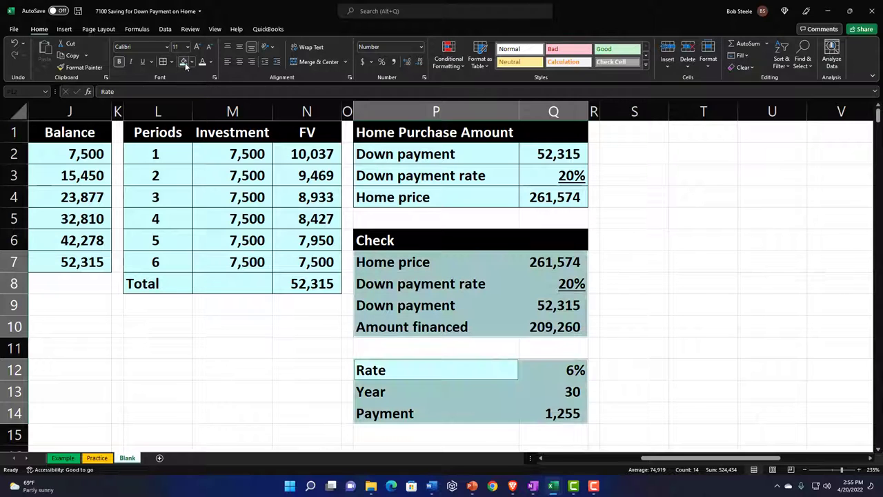
click(521, 155)
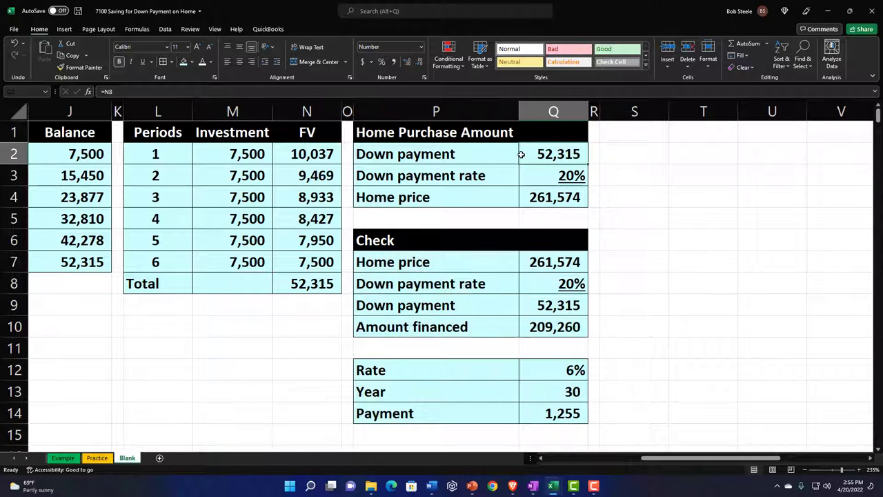
key(Right)
key(Right)
key(Right)
key(Right)
key(Right)
key(Right)
key(Right)
key(Right)
key(Right)
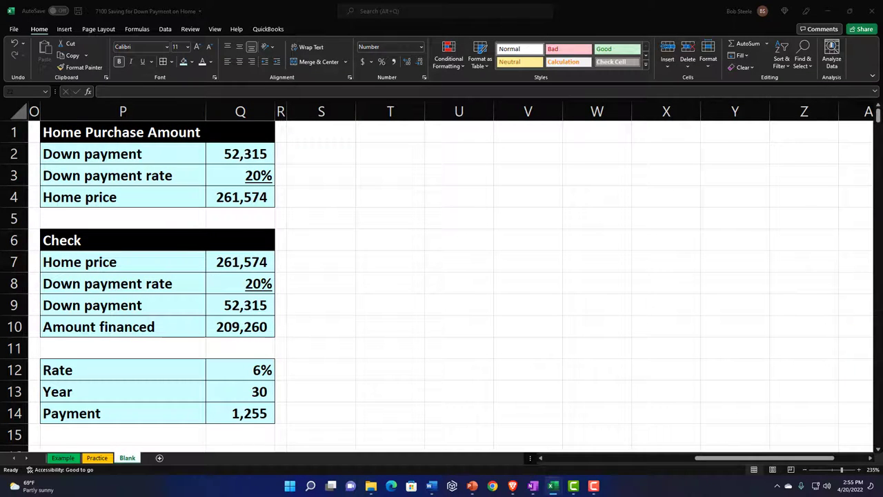
Step: Type the headers Year, Month, Payment, Interest and Loan across row 1 from S1
click(330, 137)
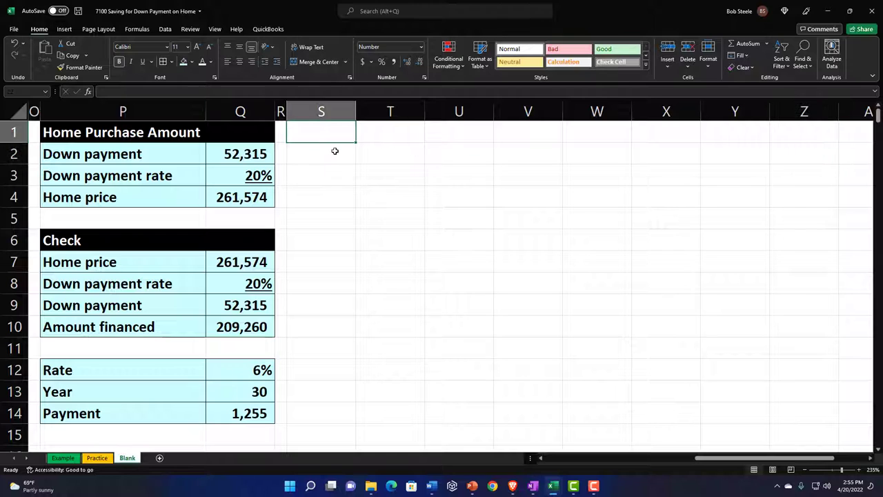
text(Year)
key(Tab)
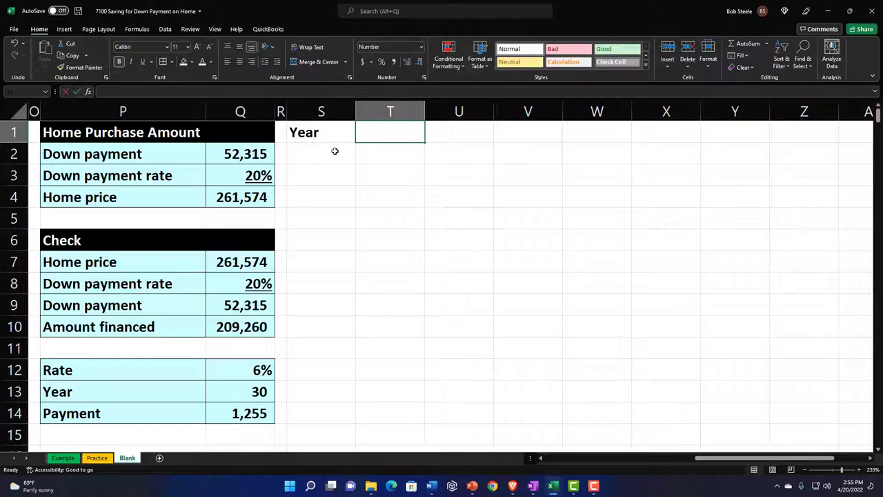
text(Month)
key(Tab)
text(Payment)
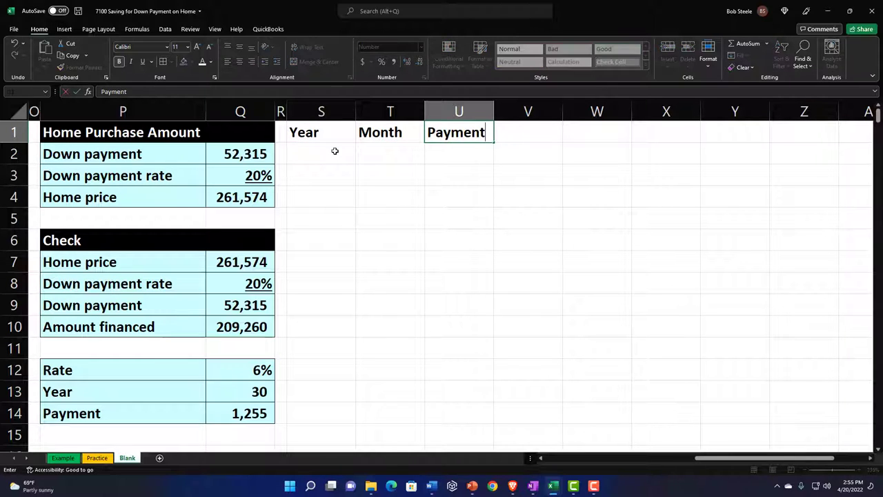
key(Tab)
text(Interes)
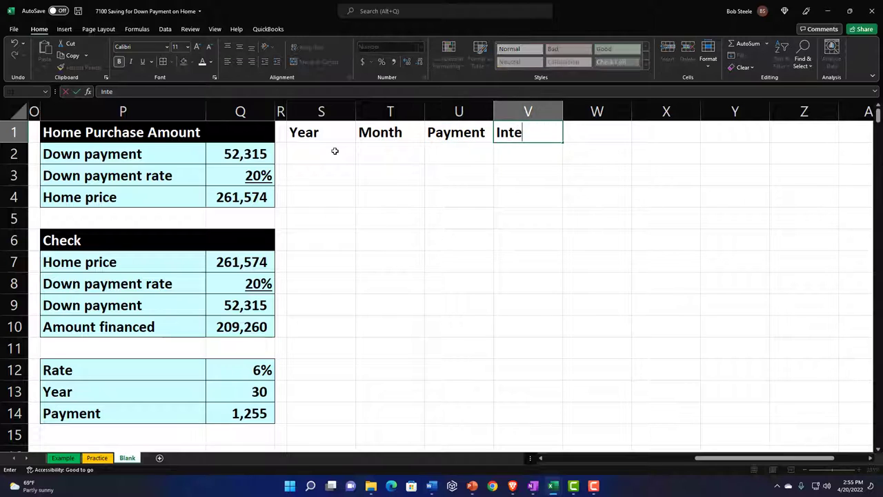
text(t)
key(Tab)
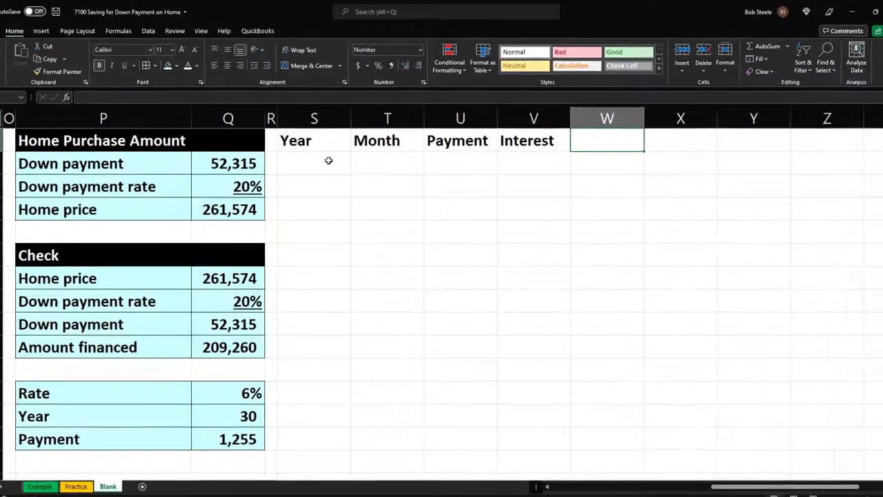
text(Loan)
key(Return)
Step: Complete the two-row Loan Decrease and Loan Balance headings
text(Dec)
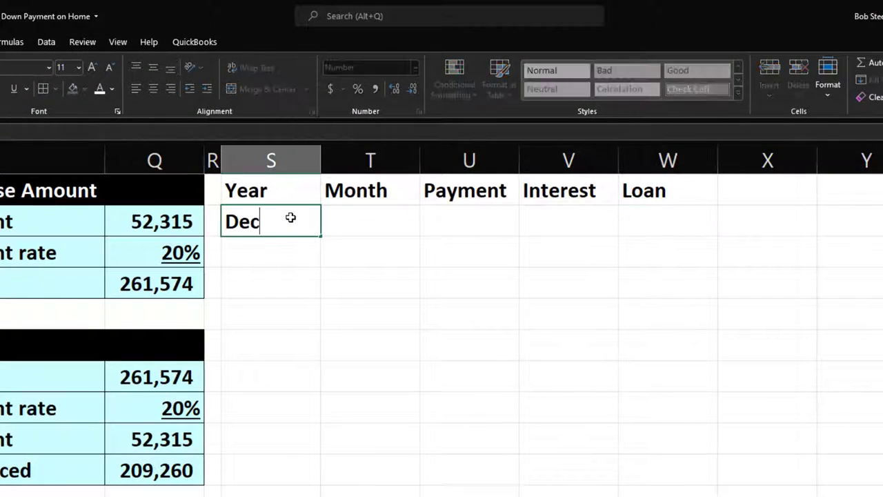
key(BackSpace)
key(BackSpace)
key(BackSpace)
key(Right)
key(Right)
key(Right)
key(Right)
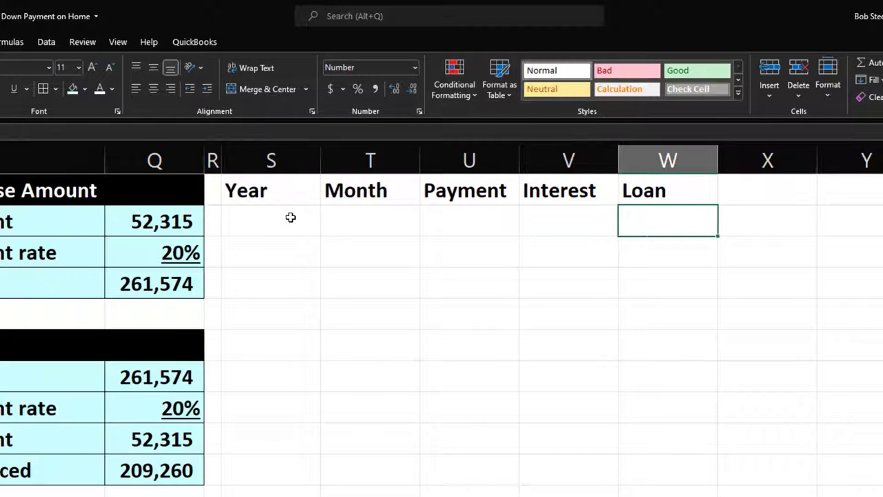
text(Decrease)
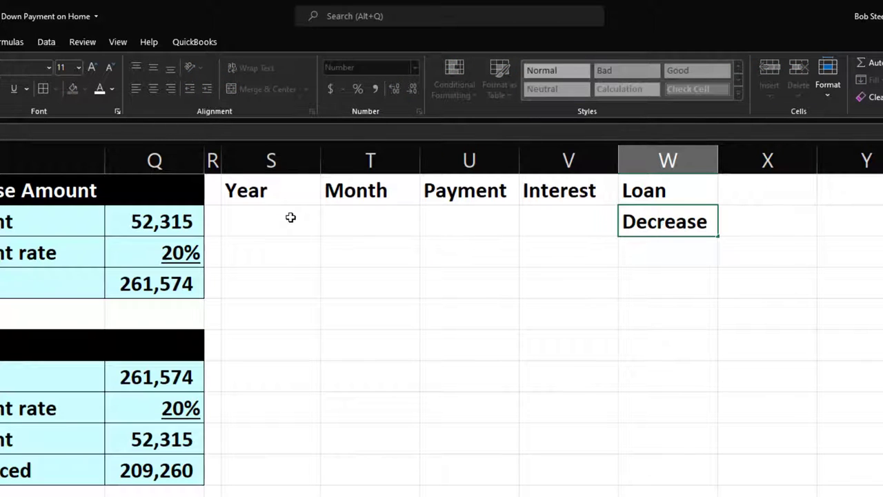
key(Tab)
key(Up)
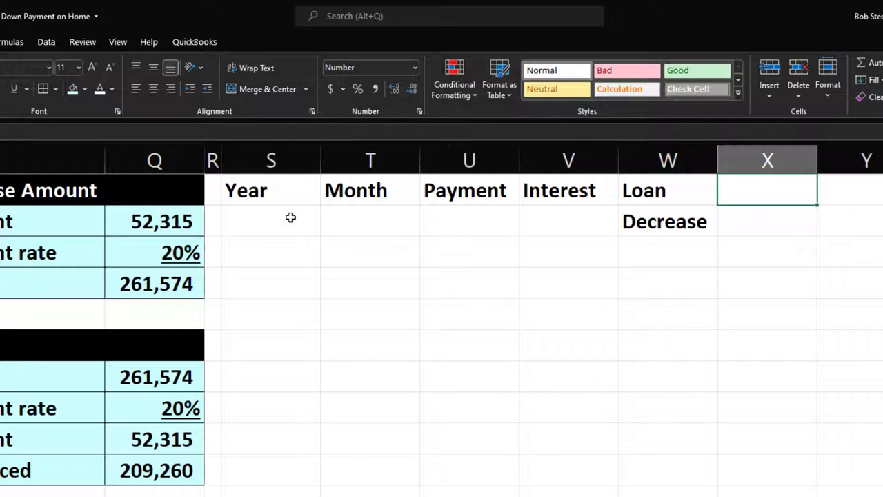
text(Loan)
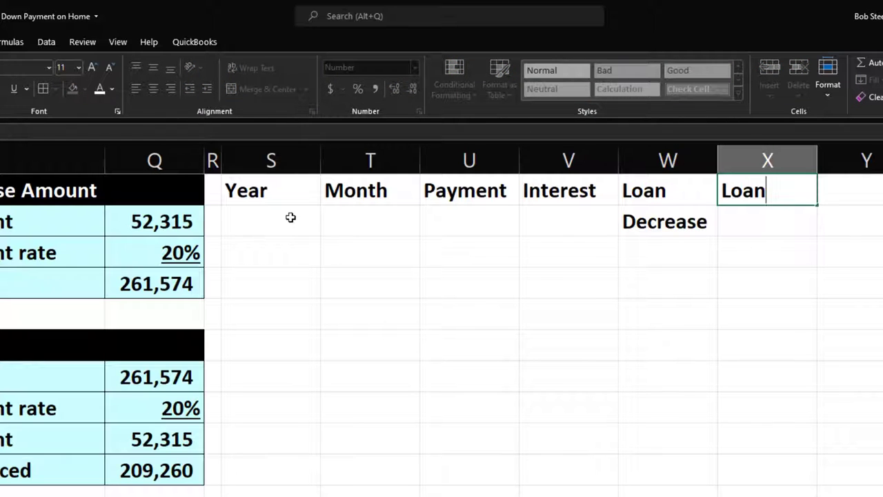
key(Return)
text(Be)
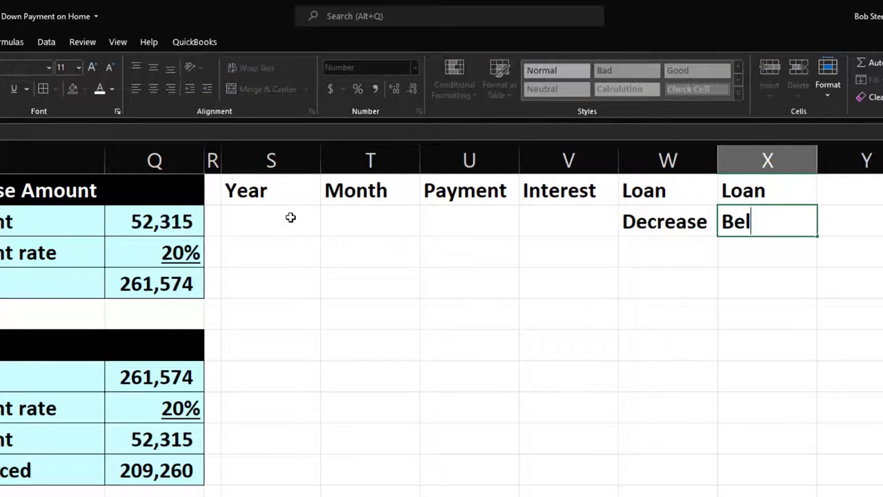
text(lance)
key(Return)
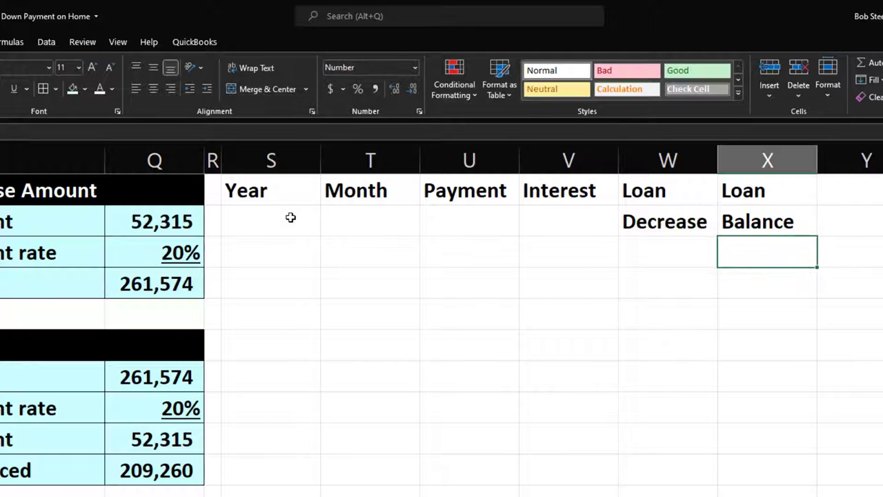
Step: Move the Year through Interest headings down one row
drag(295, 192, 529, 191)
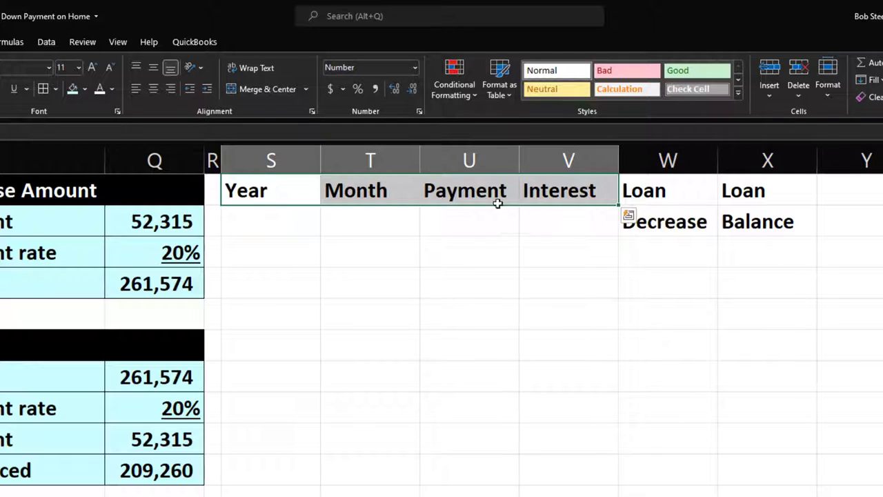
click(498, 203)
drag(299, 188, 532, 191)
drag(282, 204, 280, 213)
click(294, 276)
Step: Give the whole header block a black fill with centred white text
drag(291, 182, 725, 212)
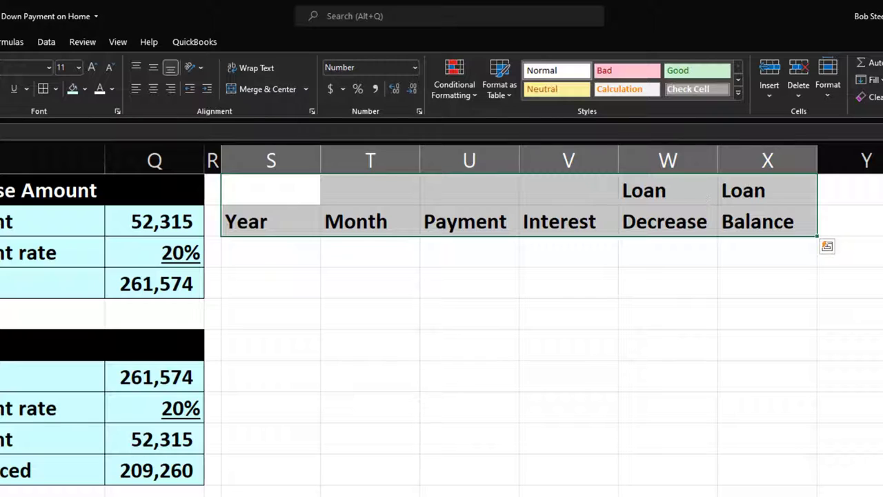
click(84, 88)
click(84, 123)
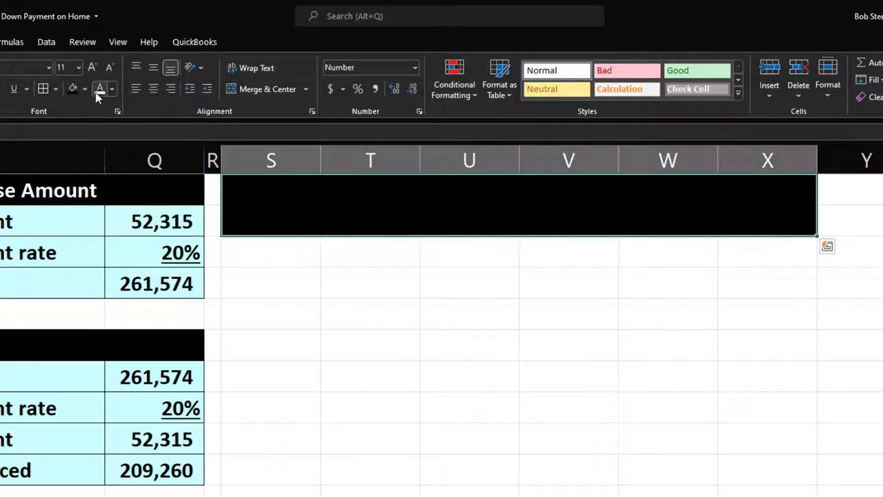
click(98, 92)
click(152, 93)
Step: Select the Year and Month columns to make them narrower
click(305, 331)
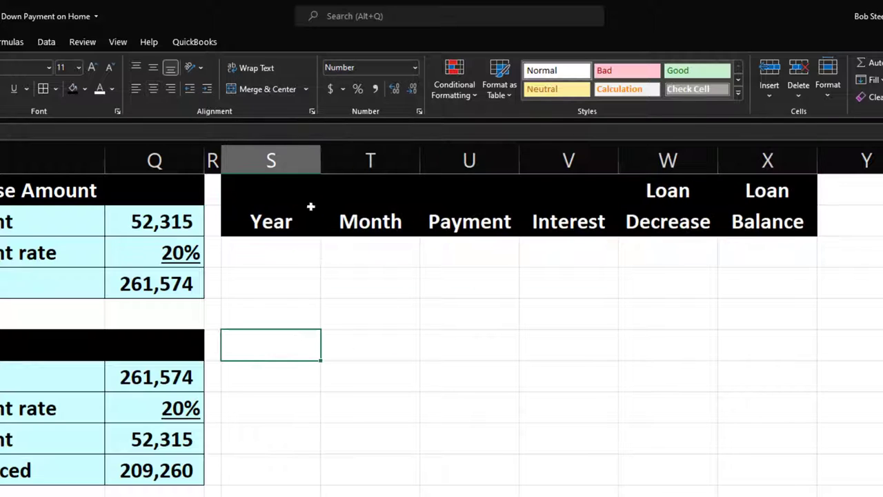
click(302, 158)
drag(302, 158, 372, 157)
Step: Number the Month column from 0 down to 360 starting in T3
click(338, 258)
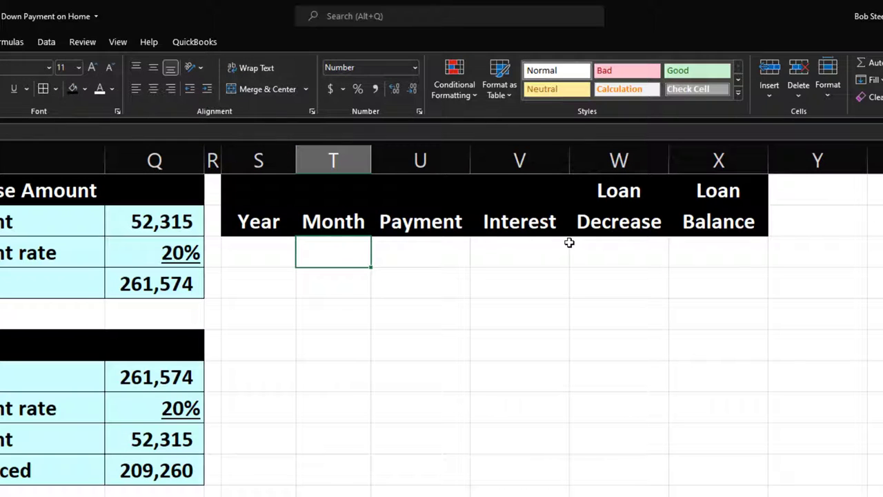
text(0)
key(Return)
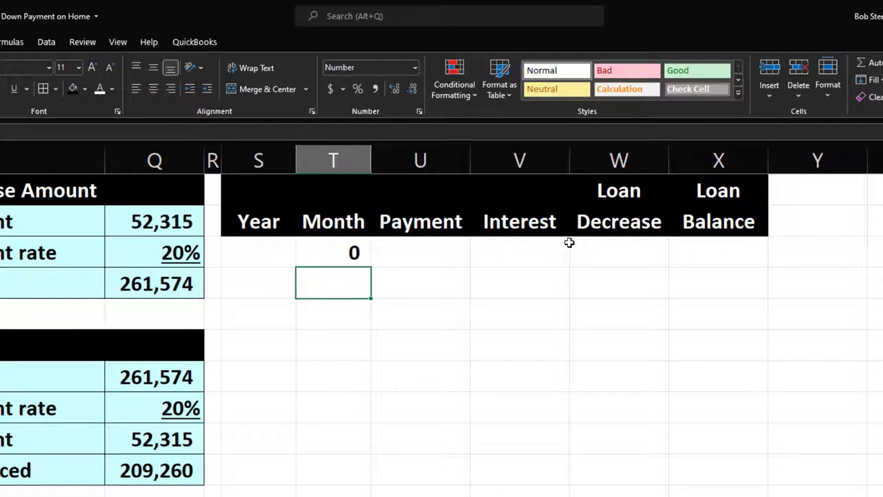
text(1)
key(Return)
text(2)
key(Return)
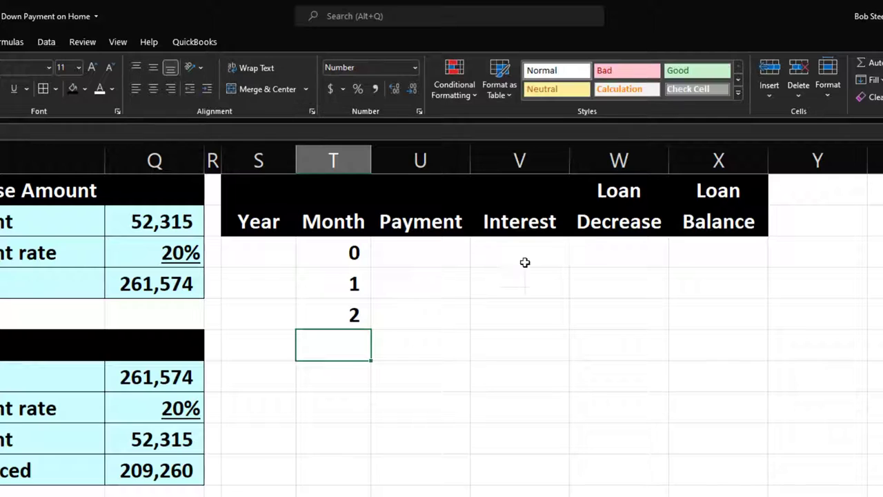
drag(356, 252, 351, 315)
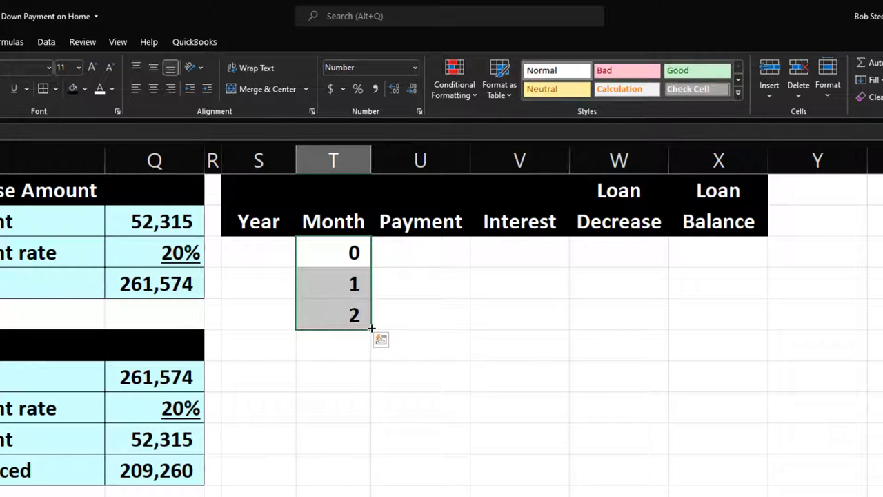
drag(371, 329, 389, 410)
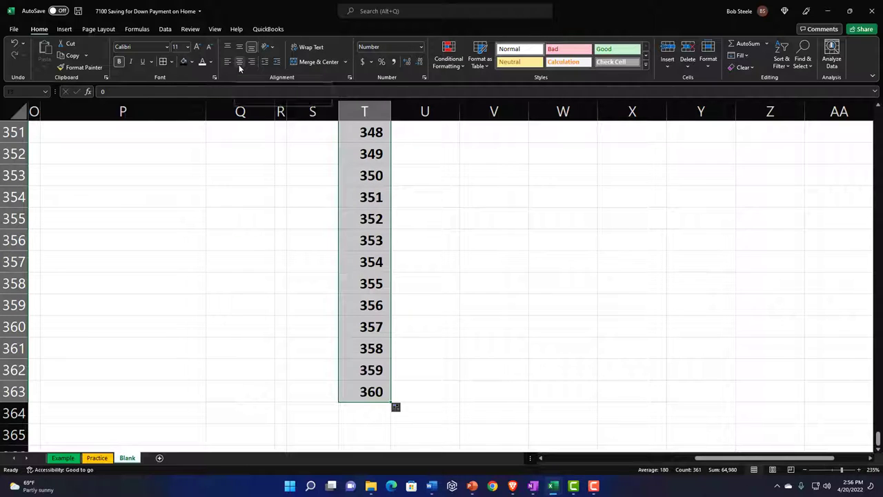
Step: Enter =T3 in the first Year cell S3 and begin a ROUNDUP formula in S4
key(ctrl+BackSpace)
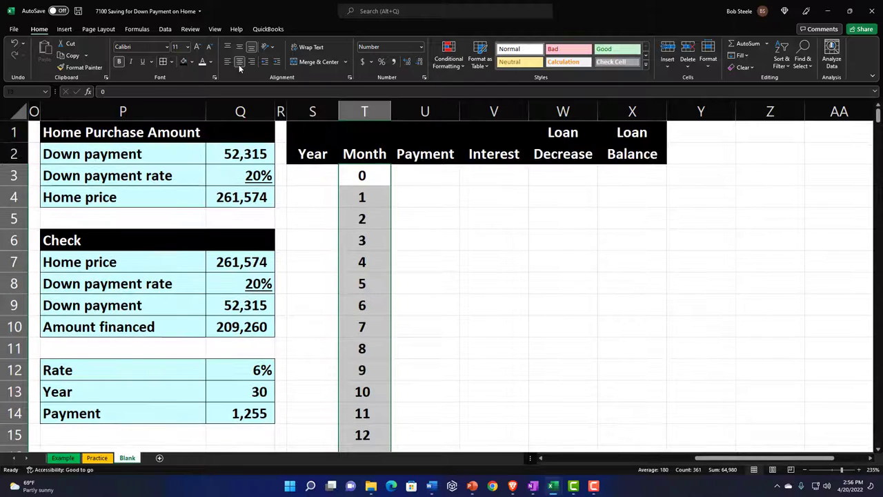
click(302, 175)
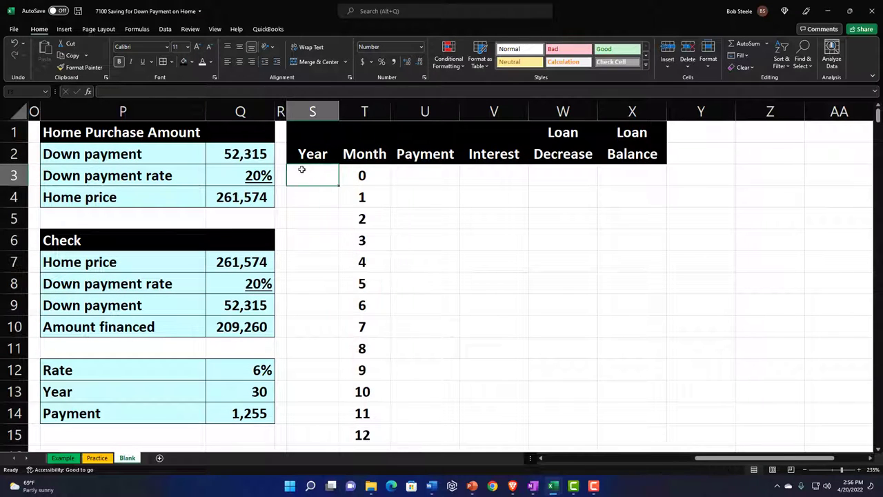
text(=T3)
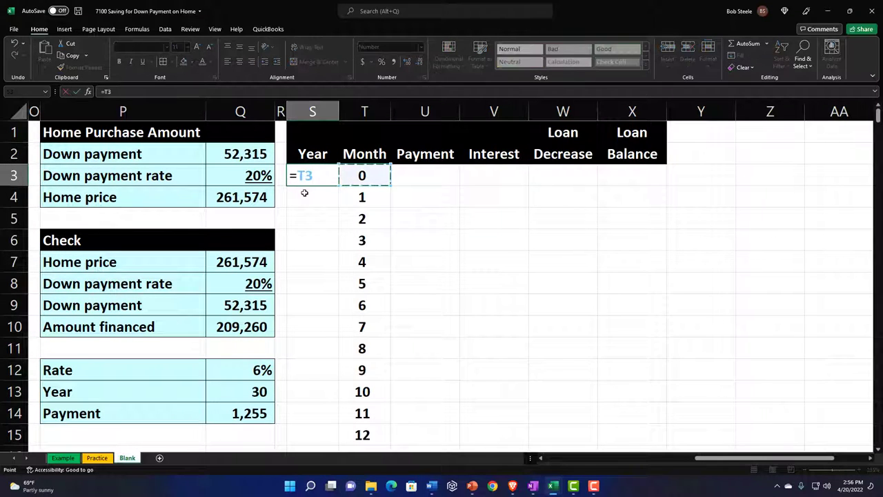
key(Return)
text(=)
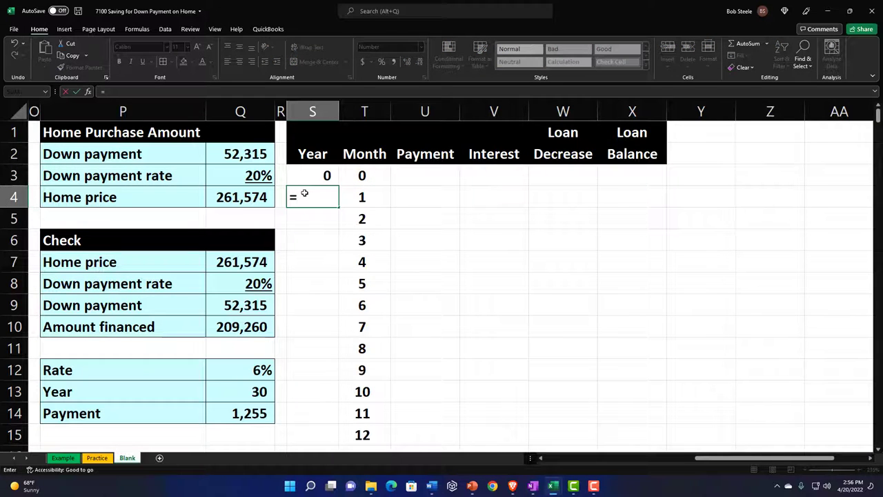
text(roundup)
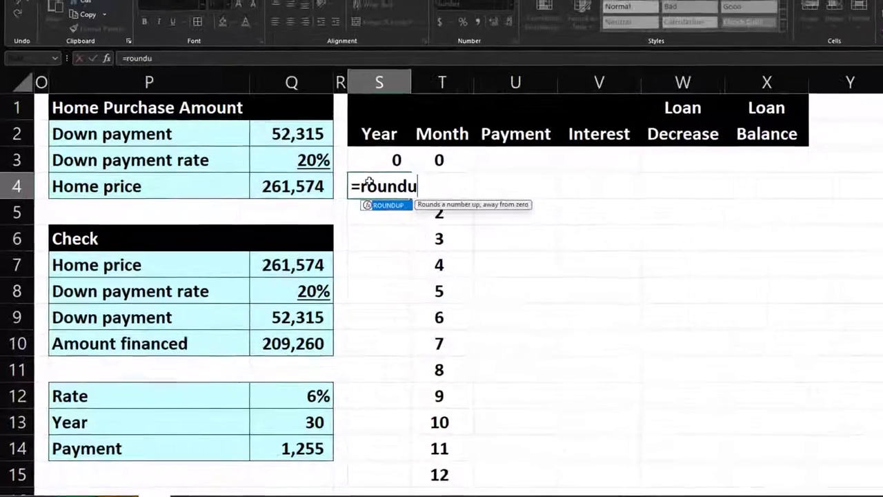
text(()
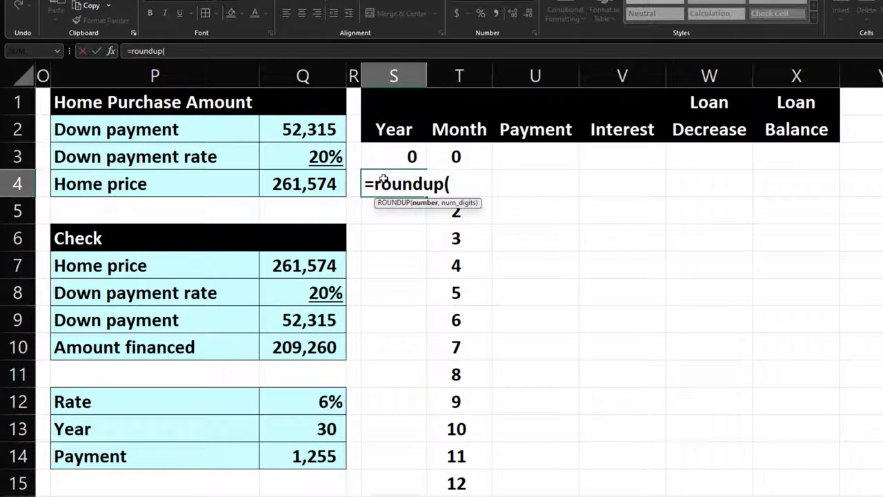
Step: Finish =ROUNDUP(T4/12,.1) in S4 and fill it down, giving years 1 through 30
key(Right)
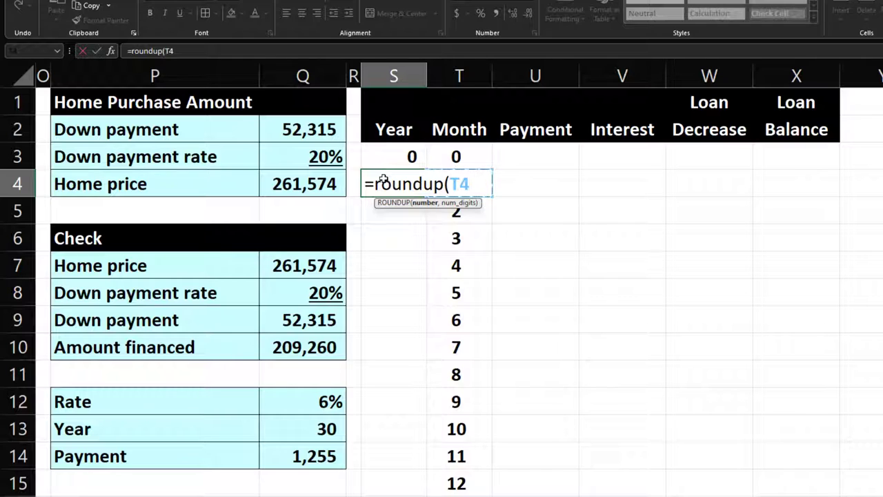
text(/12)
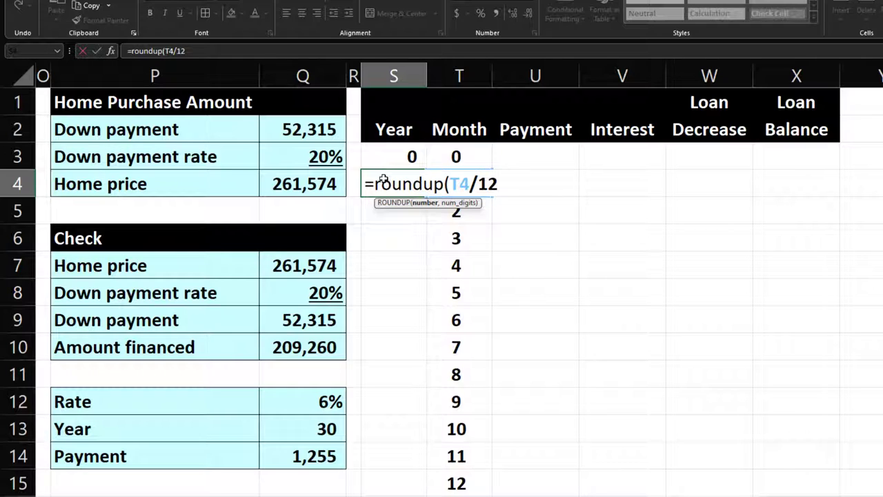
text(,.1)
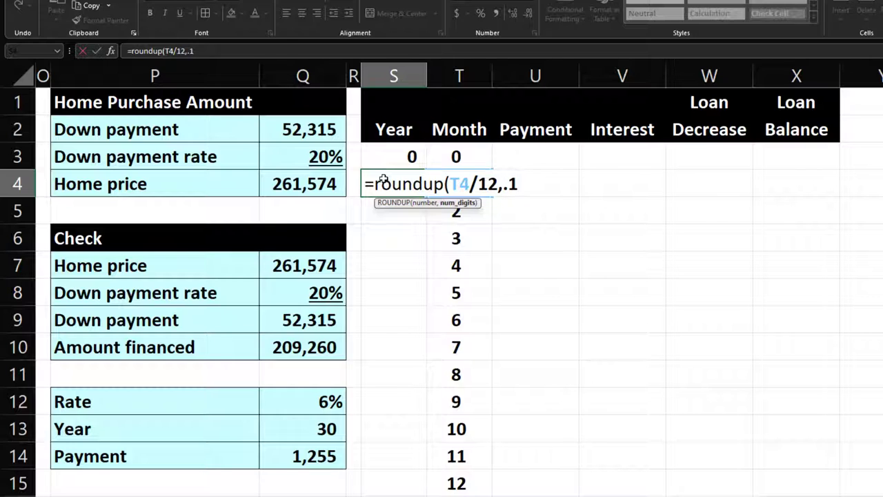
text())
key(Return)
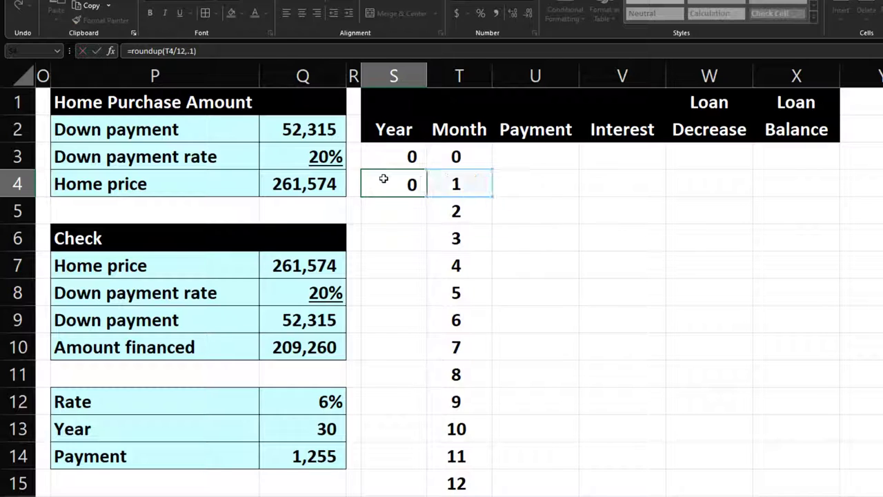
click(384, 184)
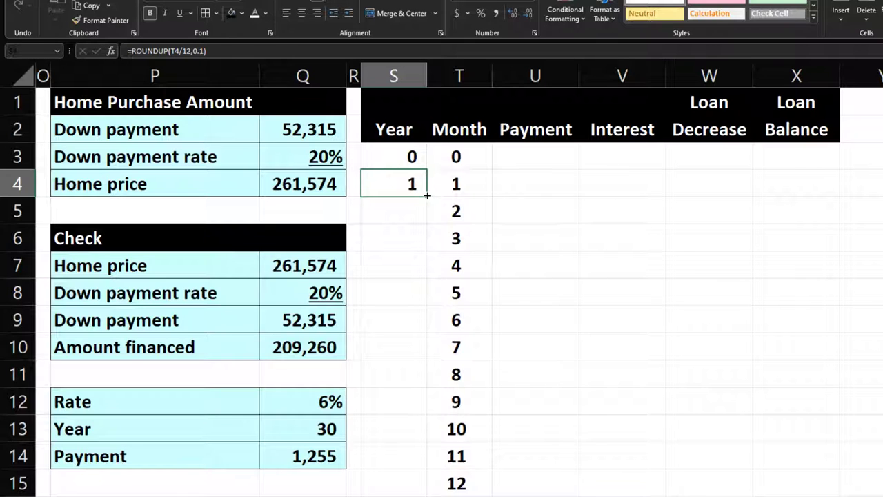
key(Right)
key(Left)
double_click(427, 198)
scroll(439, 252, down, 18)
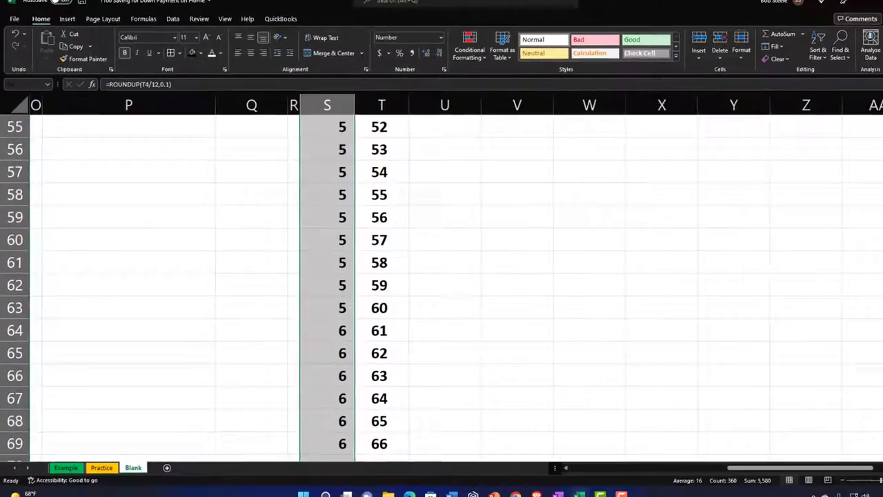
drag(882, 153, 882, 407)
drag(863, 373, 867, 442)
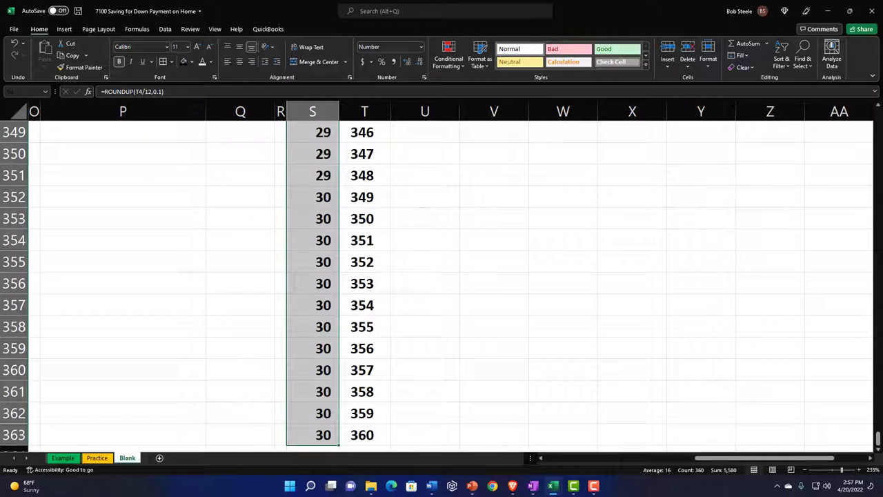
key(ctrl+BackSpace)
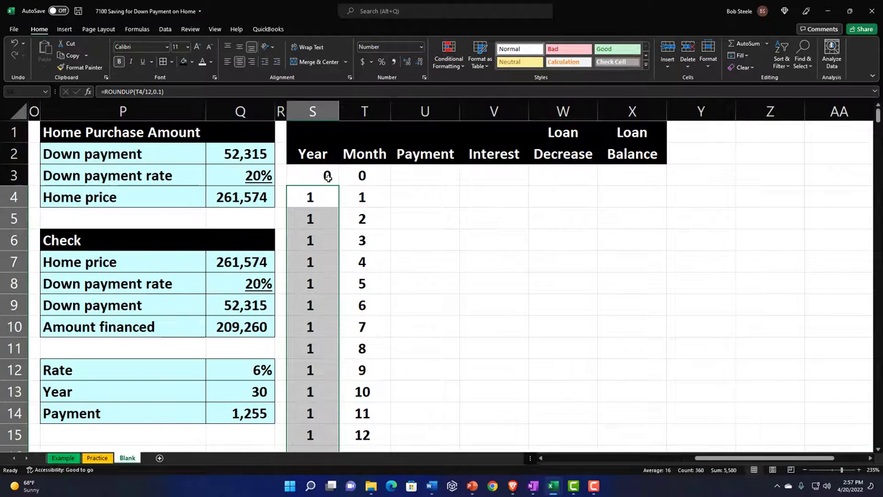
Step: Centre S3 and set X3 to =Q10 for a 209,260 opening balance
click(328, 176)
click(241, 63)
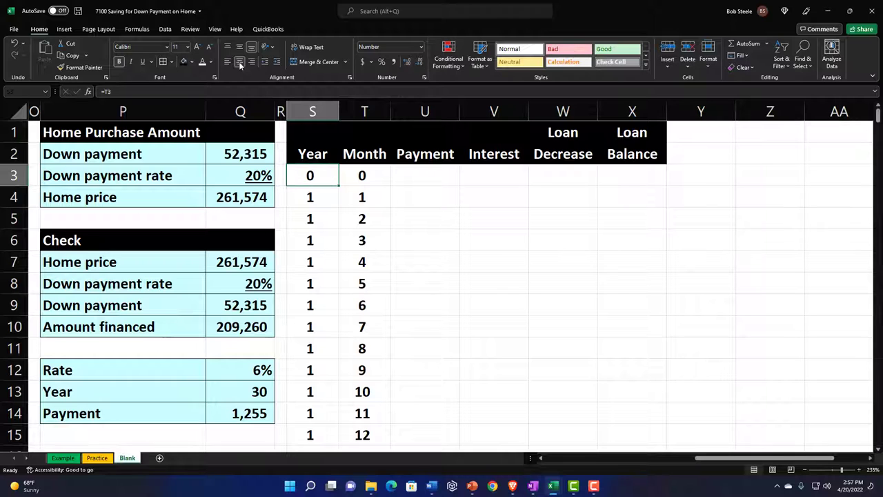
click(433, 177)
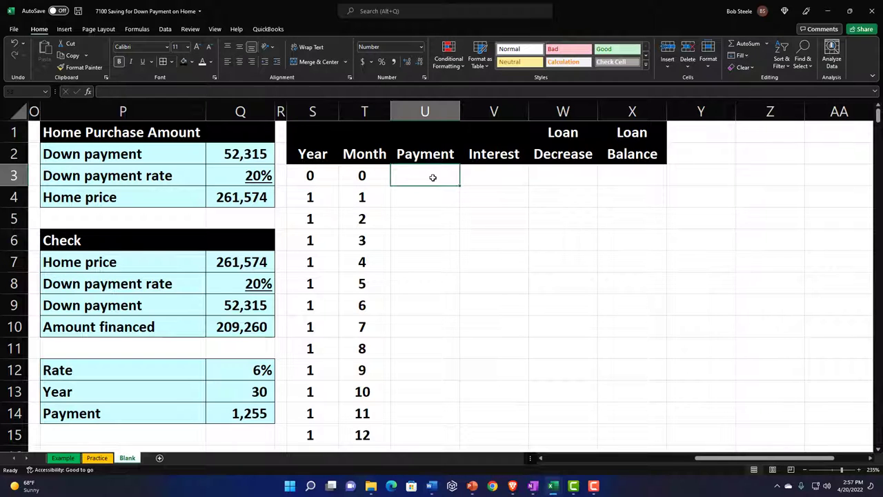
key(Right)
key(Right)
key(Right)
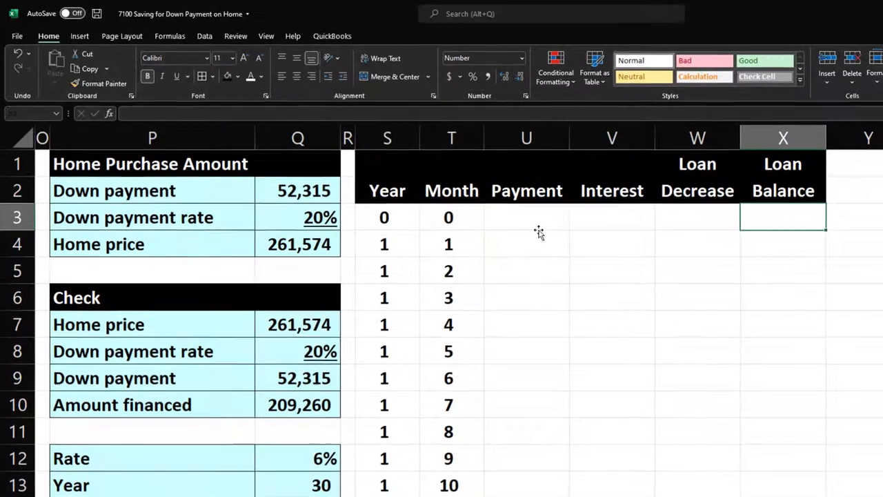
text(=)
key(Left)
key(Left)
key(Left)
key(Left)
key(Left)
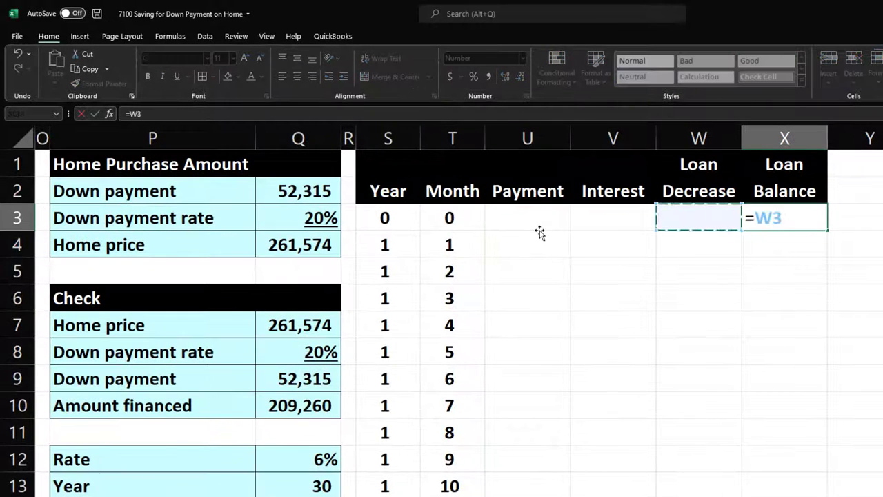
key(Down)
key(Down)
key(Down)
key(Down)
key(Down)
key(Down)
key(Down)
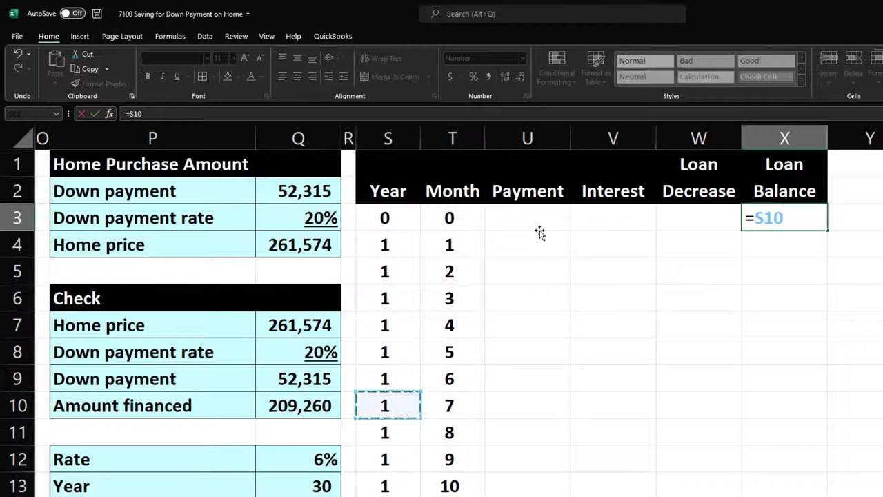
key(Left)
key(Left)
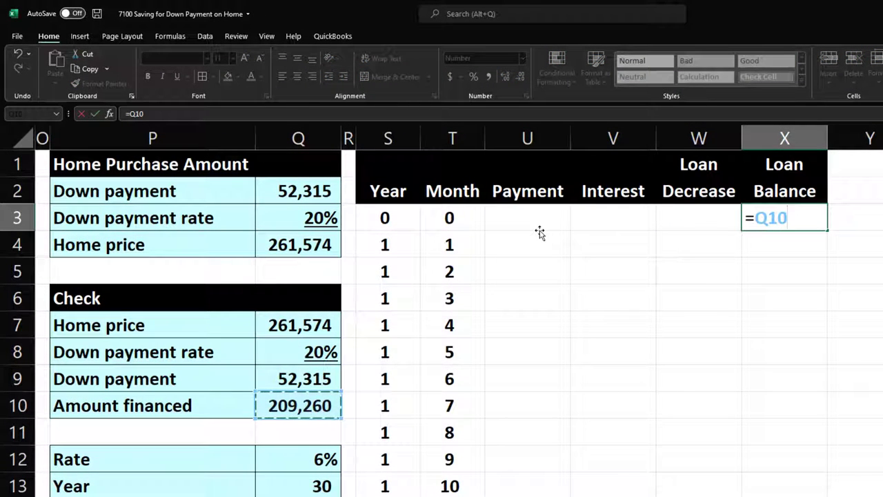
key(Return)
key(Left)
key(Left)
key(Left)
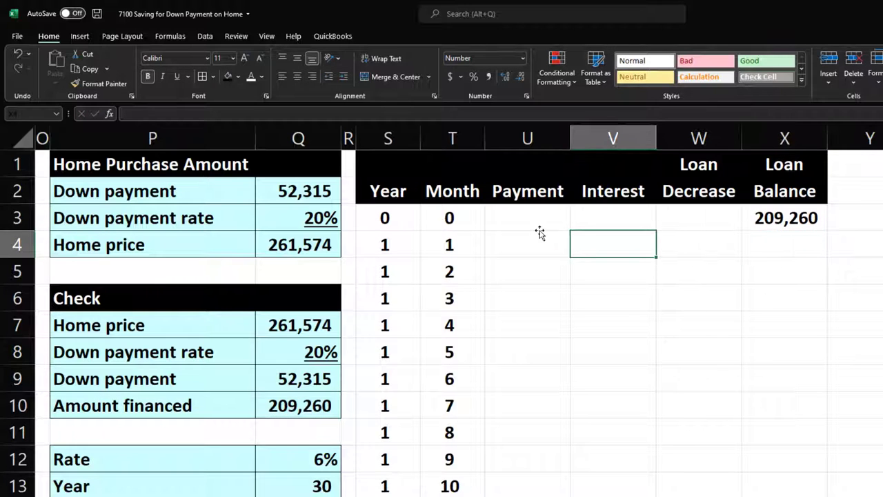
Step: Enter =$Q$14 in U4 for the 1,255 month 1 payment
text(=)
key(Down)
key(Down)
key(Down)
key(Down)
key(Down)
key(Down)
key(Down)
key(Down)
key(Down)
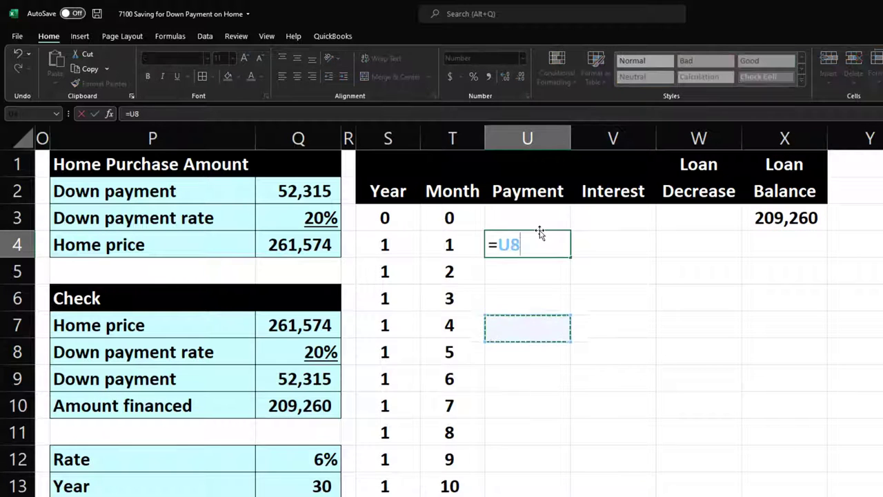
key(Left)
key(Left)
key(Left)
key(Left)
key(Down)
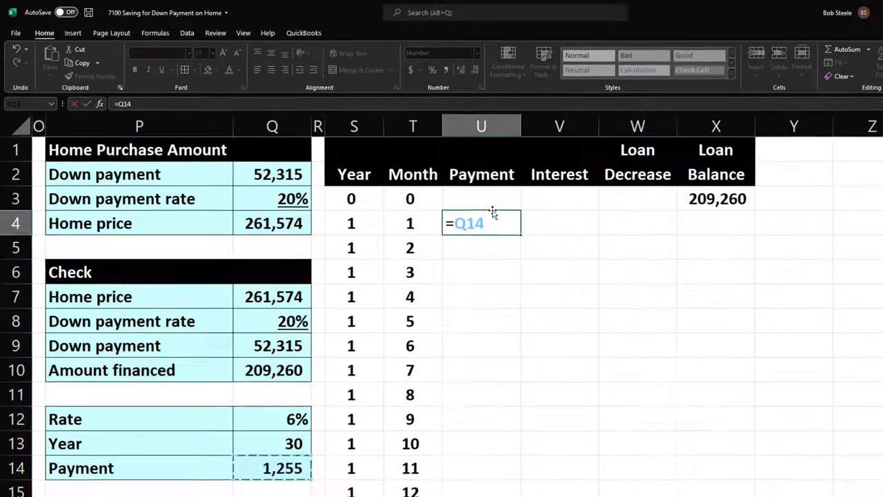
key(F4)
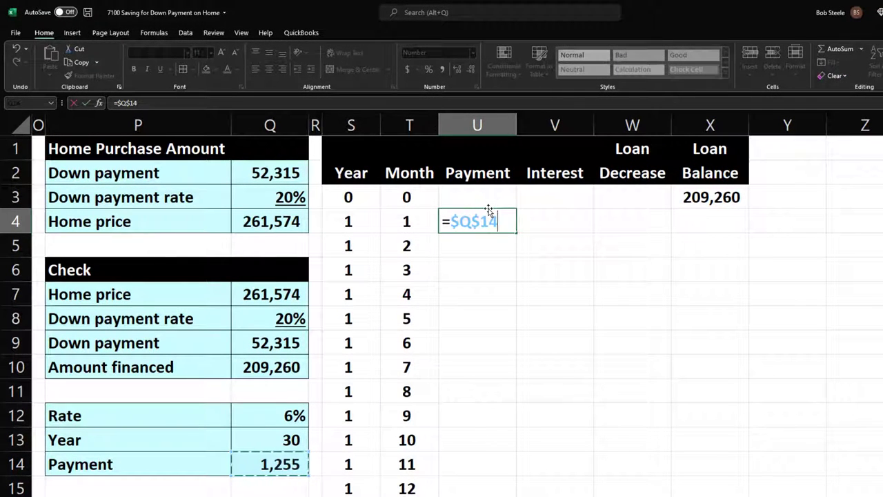
key(Return)
Step: Enter the interest formula =X3*$Q$12/12 in V4, giving 1,046
key(Up)
key(Right)
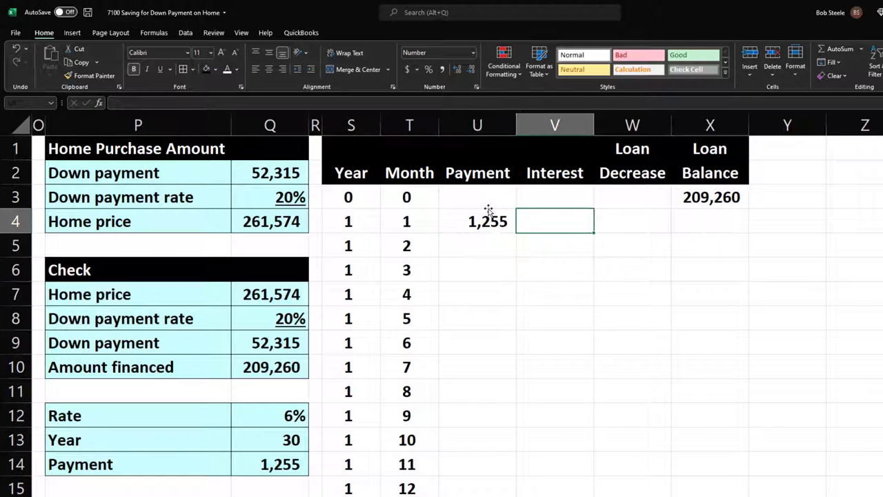
text(=)
key(Right)
key(Right)
key(Up)
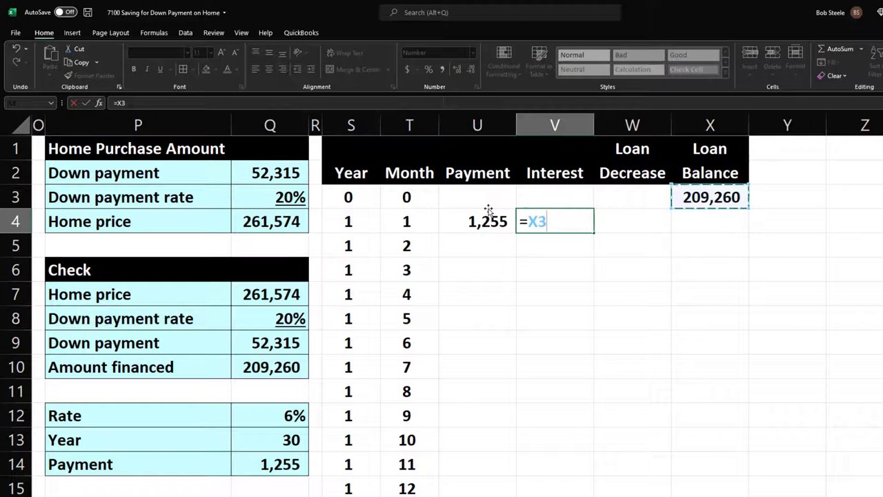
text(*)
key(Left)
key(Left)
key(Left)
key(Down)
key(Down)
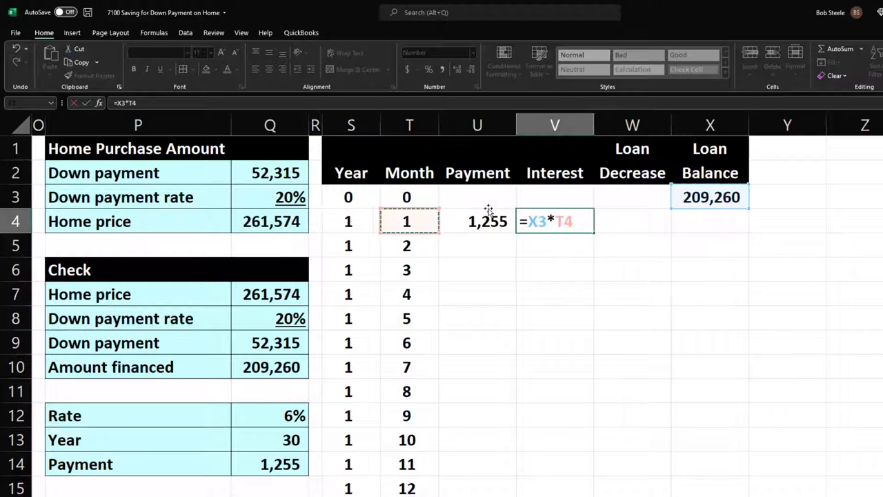
key(Down)
key(Down)
key(Down)
key(Down)
key(Down)
key(Down)
key(Down)
key(Left)
key(Left)
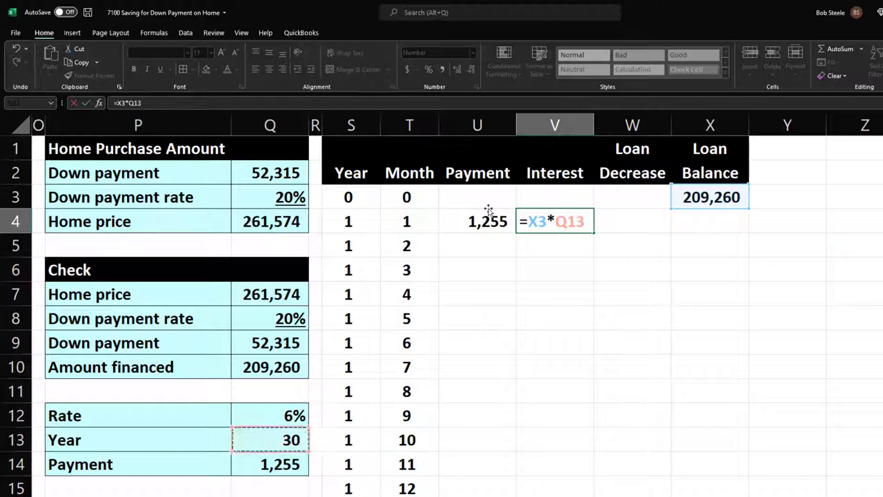
key(Up)
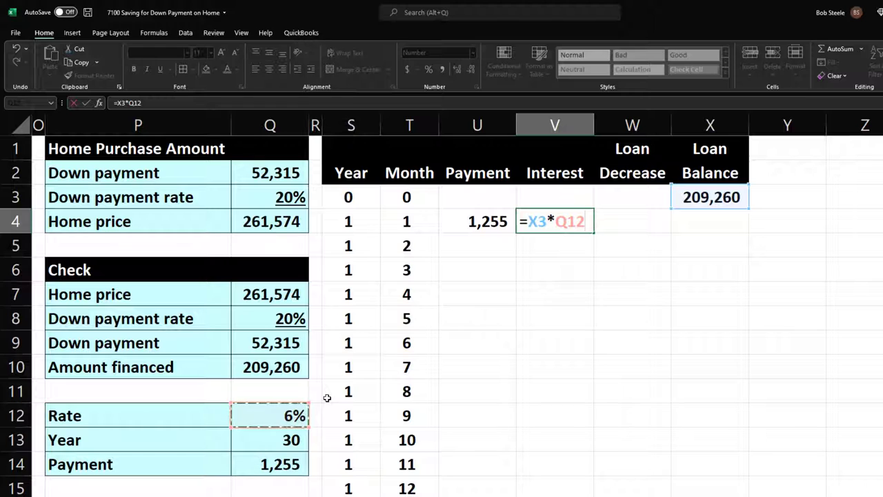
key(F4)
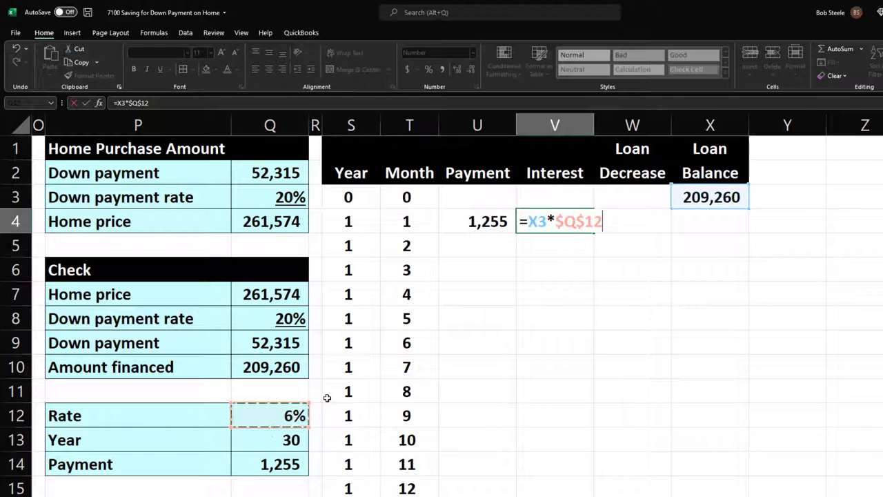
text(,)
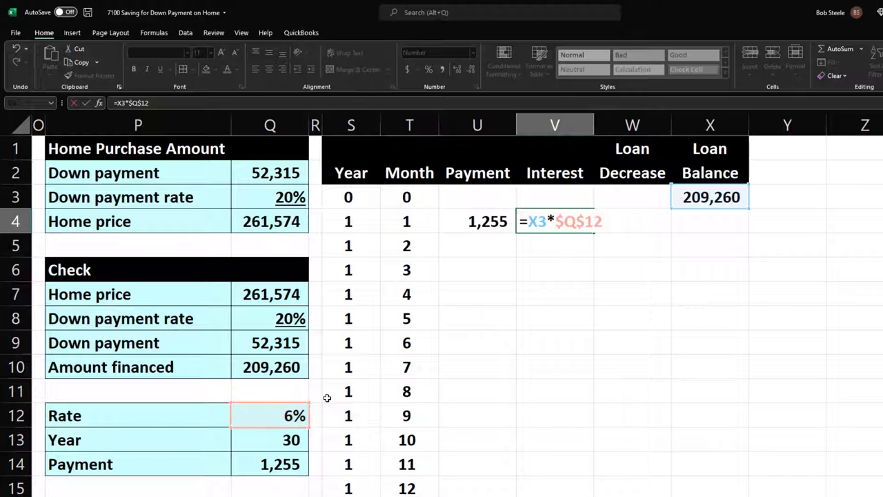
text(12)
key(Return)
Step: Enter =U4-V4 in W4 for a 208 loan decrease
key(Right)
key(Up)
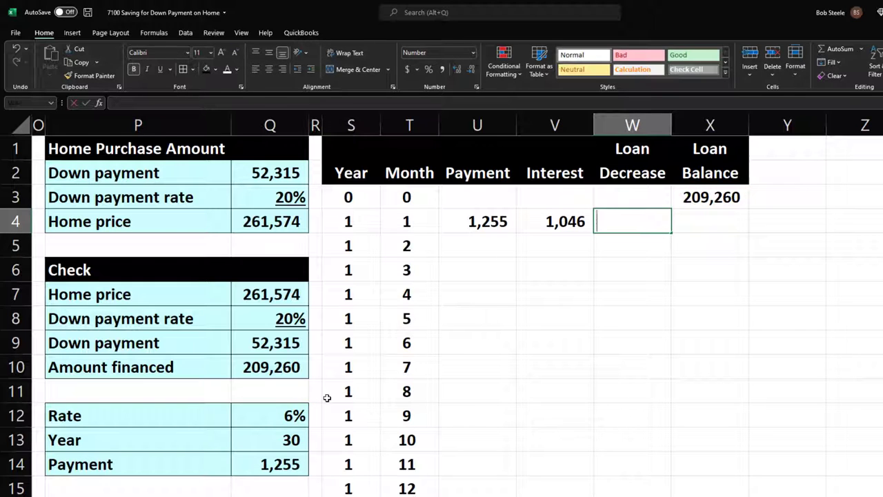
text(=)
key(Left)
key(Left)
text(-)
key(Left)
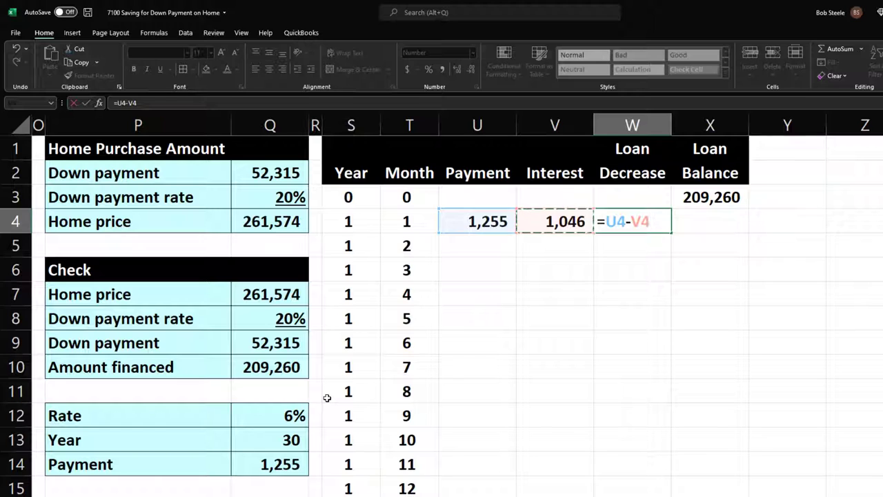
key(Tab)
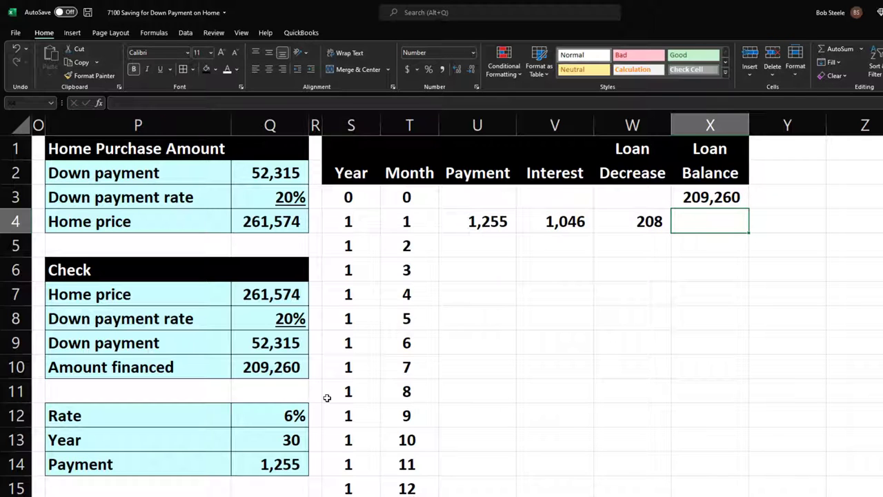
Step: Enter =X3-W4 in X4, leaving a 209,051 balance
text(=)
key(Up)
text(-)
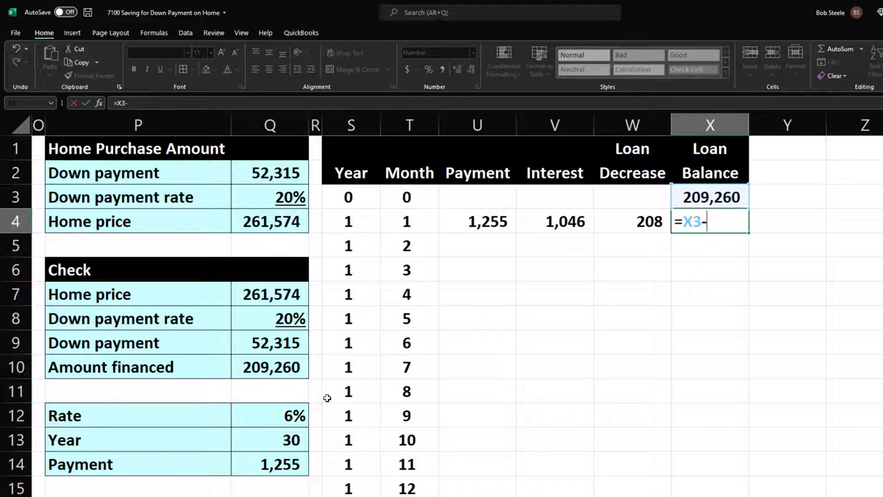
key(Left)
key(Return)
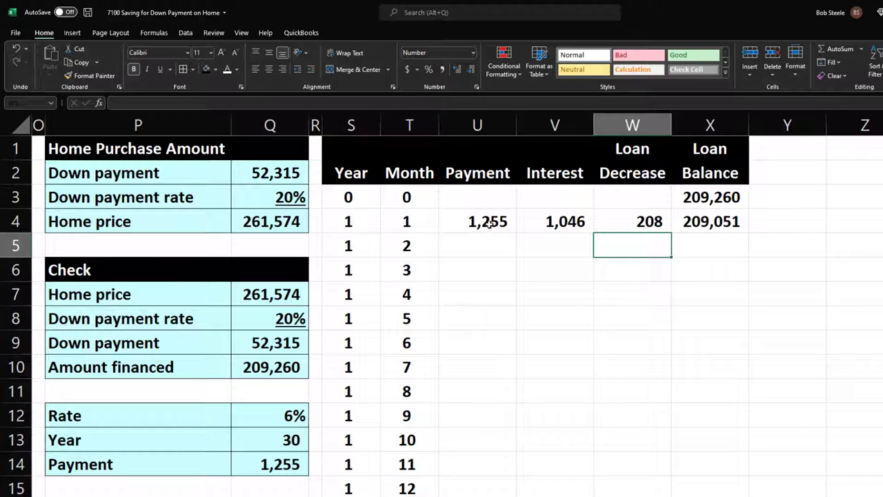
Step: Fill the U4:X4 formulas down to row 363 and confirm the balance ends at (0)
drag(489, 224, 682, 231)
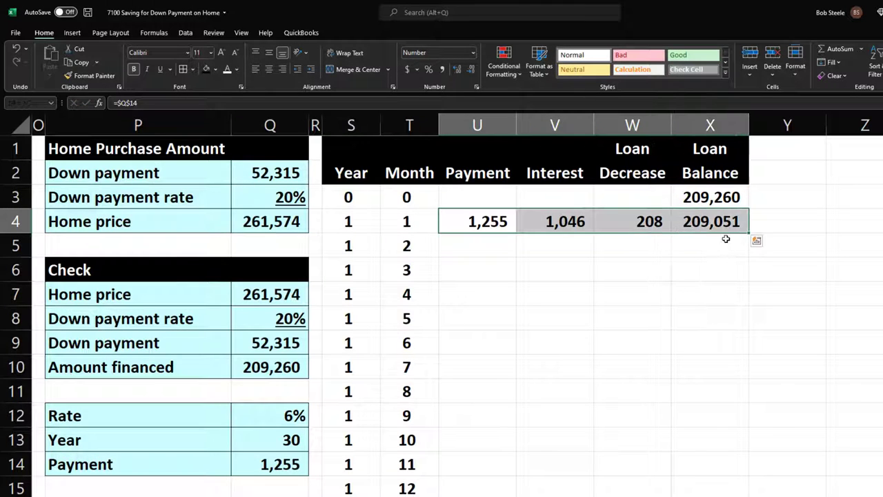
double_click(750, 233)
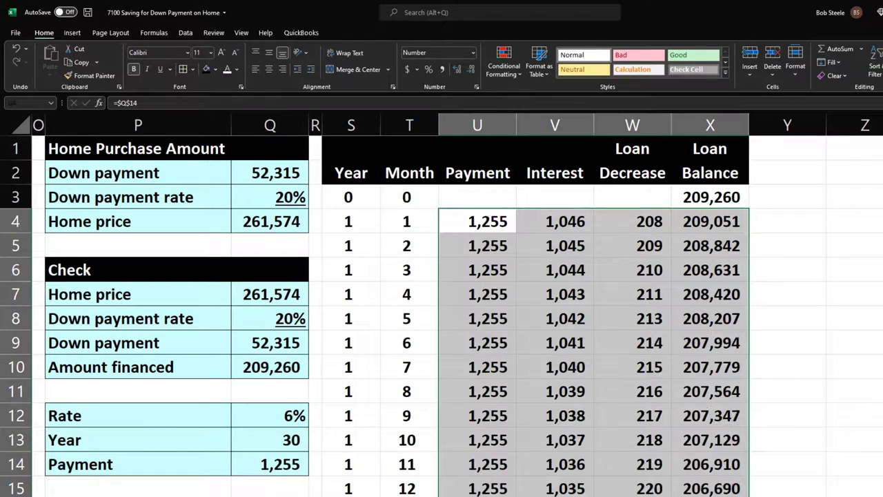
scroll(442, 316, down, 20)
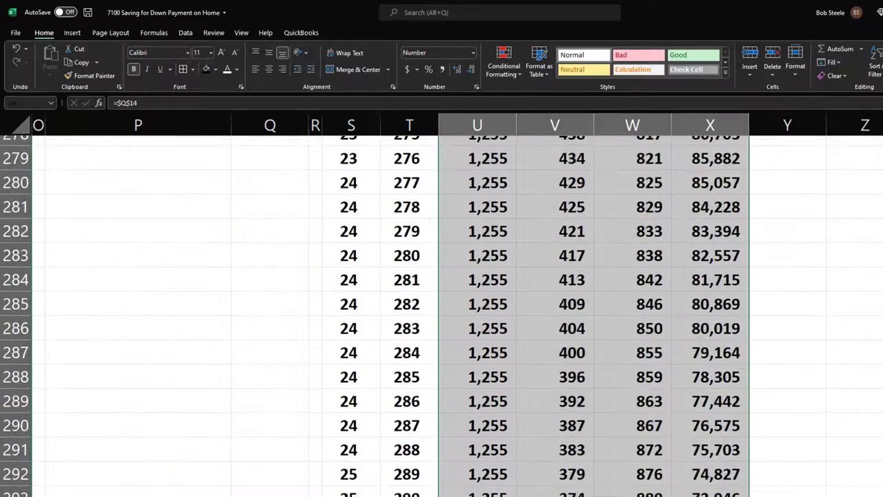
scroll(441, 316, down, 4)
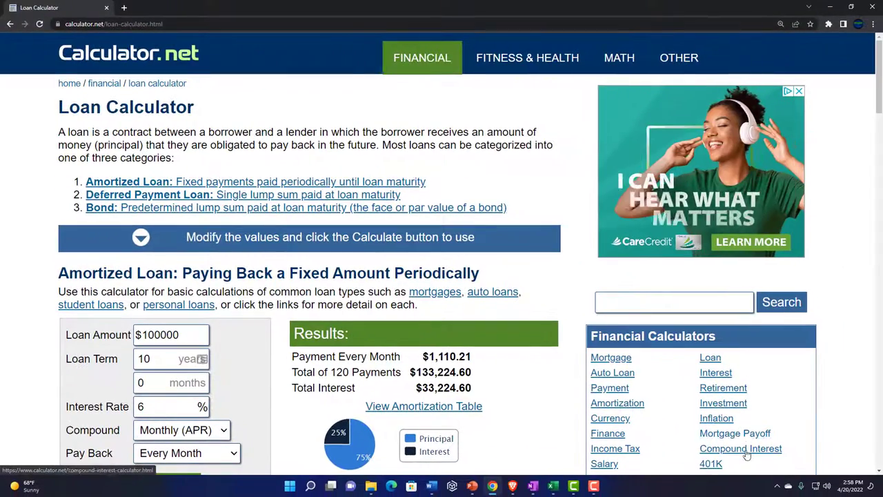
Step: Calculate a 209,260 loan over 30 years at 6%, giving $1,254.62 monthly
scroll(53, 329, down, 2)
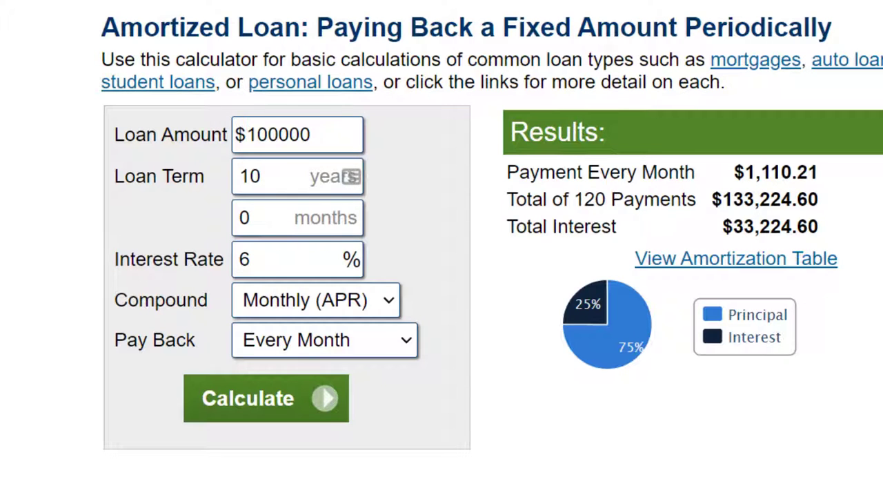
drag(326, 125, 131, 171)
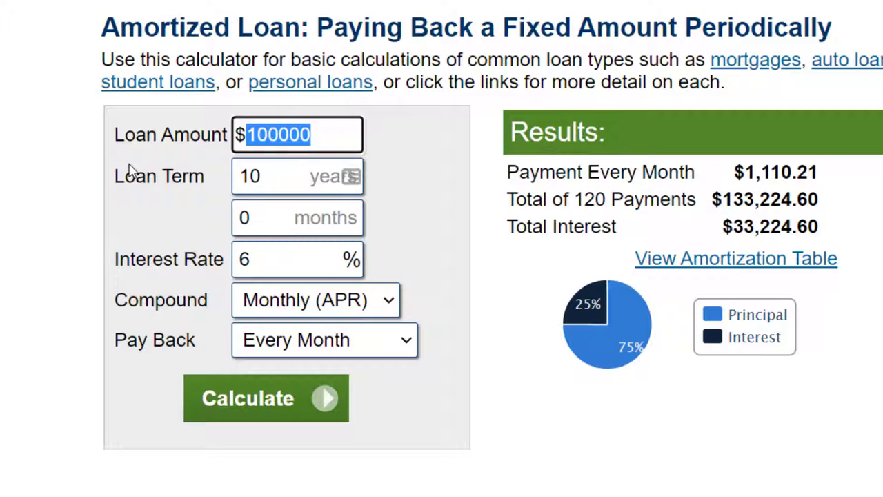
text(26157)
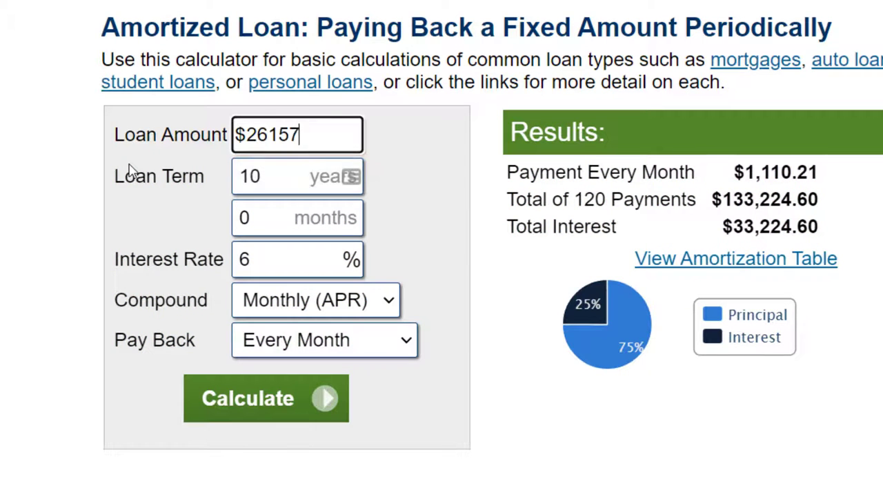
text(4)
key(BackSpace)
key(BackSpace)
key(BackSpace)
key(BackSpace)
key(BackSpace)
key(BackSpace)
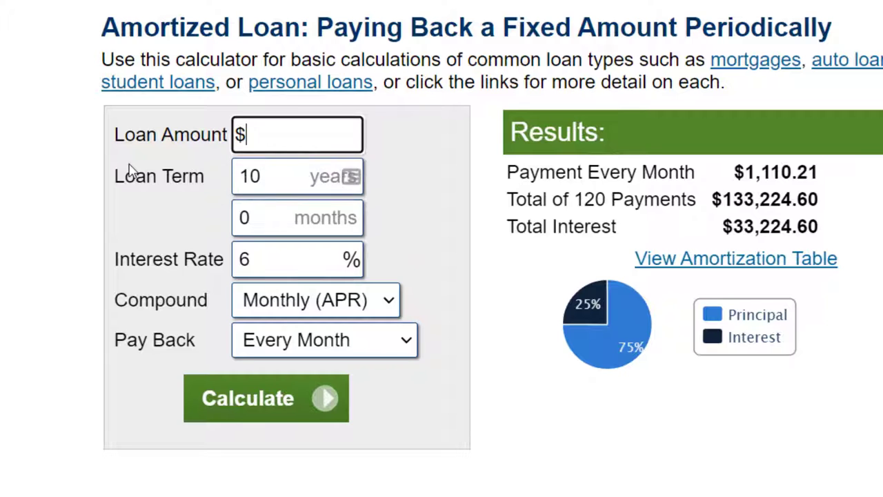
text(209260)
key(Tab)
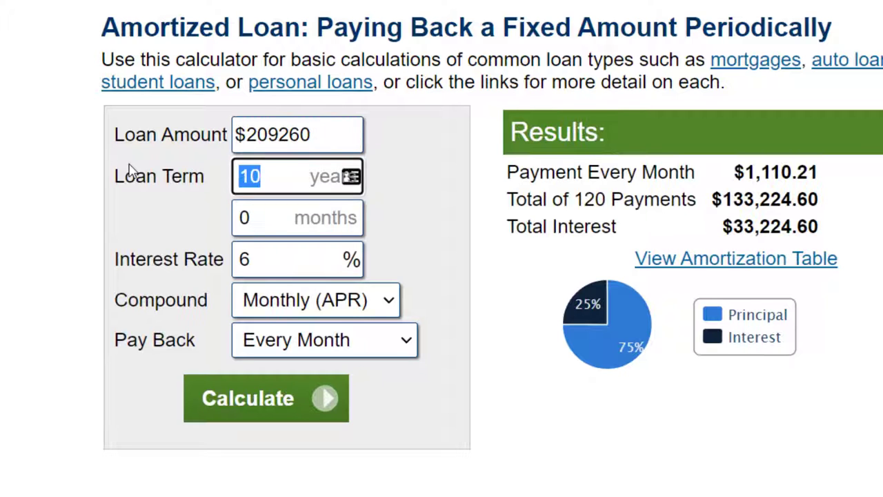
text(30)
key(Tab)
key(Tab)
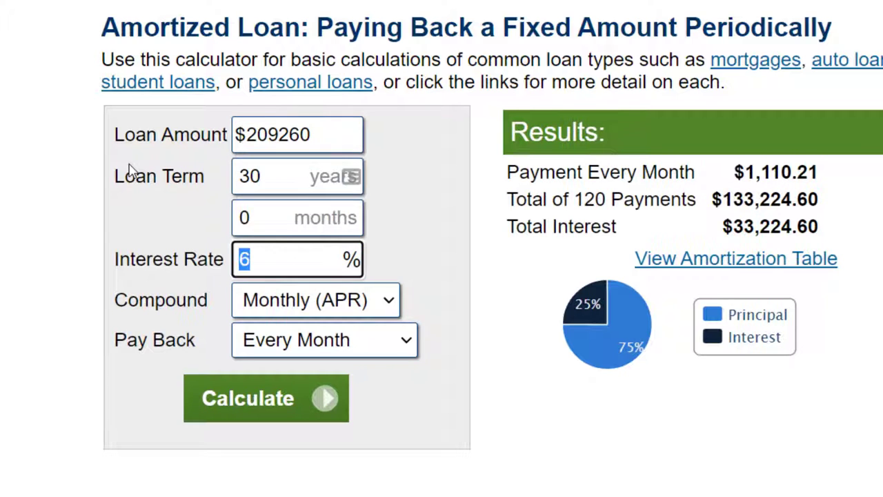
click(127, 172)
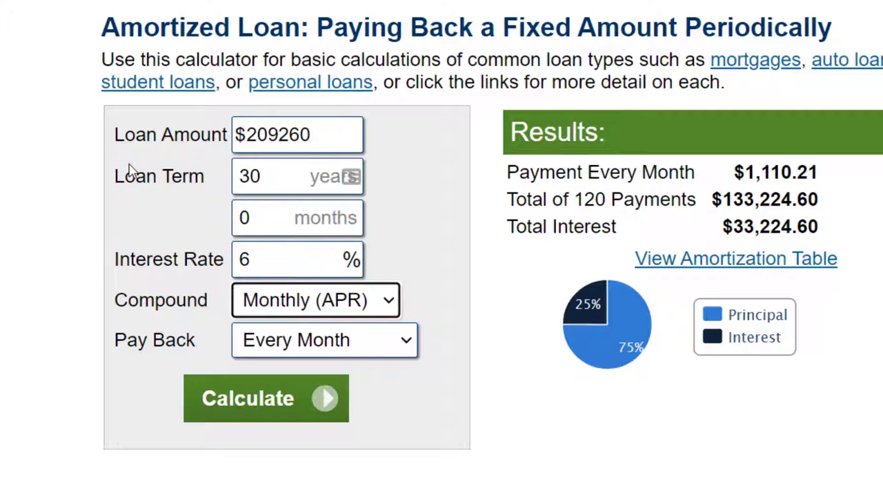
click(211, 407)
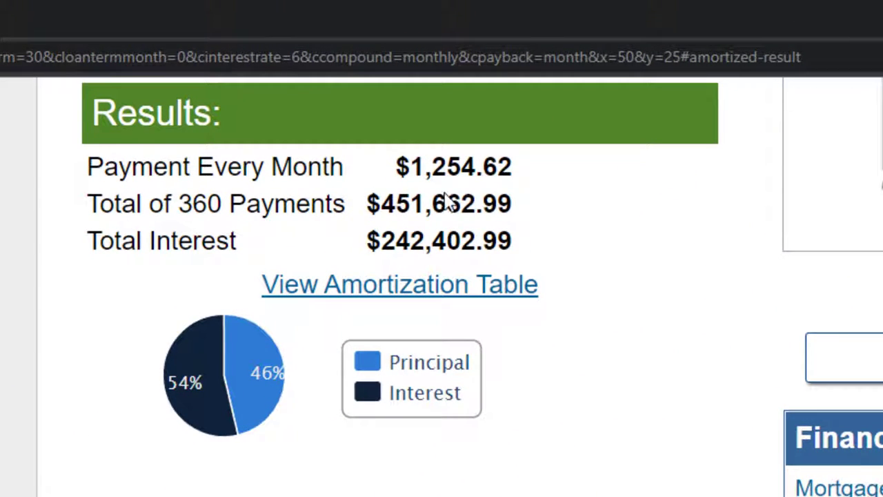
Step: Check month 1 in the amortization schedule: $1,046.30 interest, $208.32 principal; return to Excel
click(364, 290)
scroll(526, 165, down, 5)
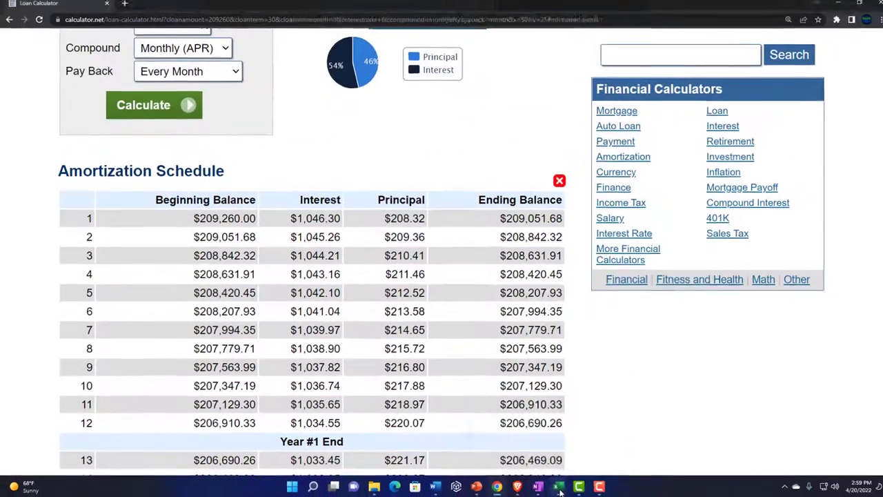
mouse_move(560, 492)
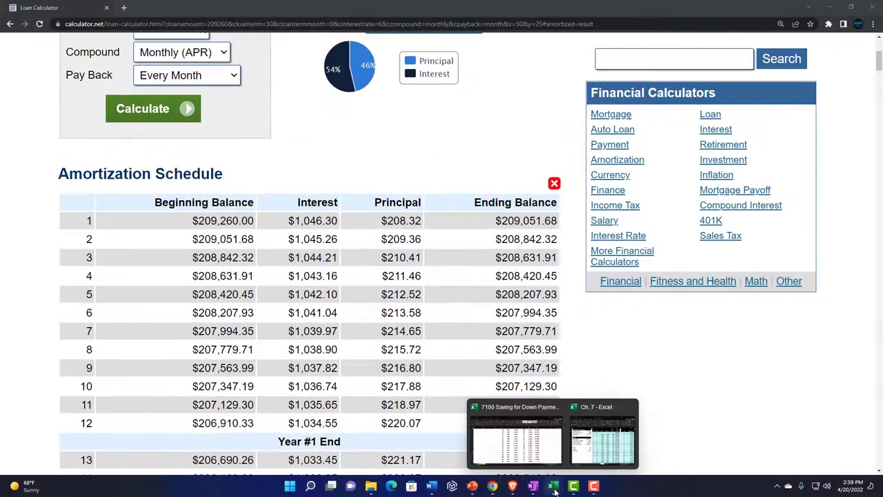
click(516, 433)
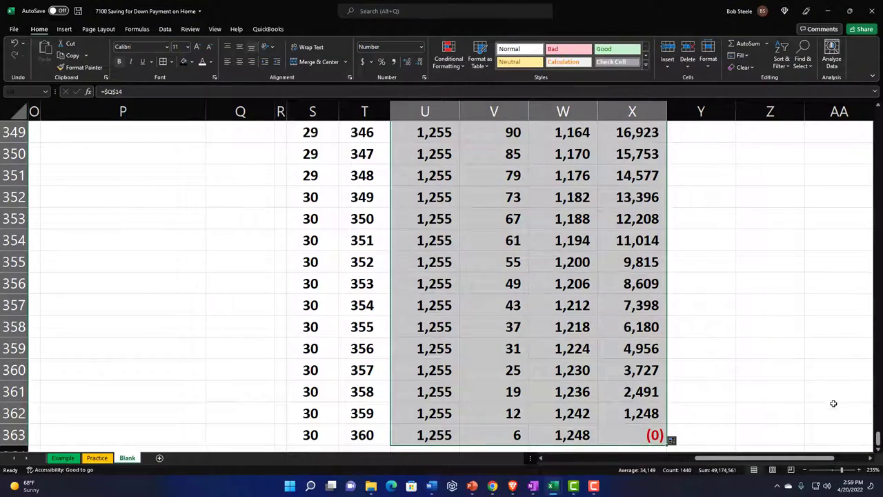
Step: Review the copied loan decrease formula in W6 of the amortization table
drag(872, 434, 790, 151)
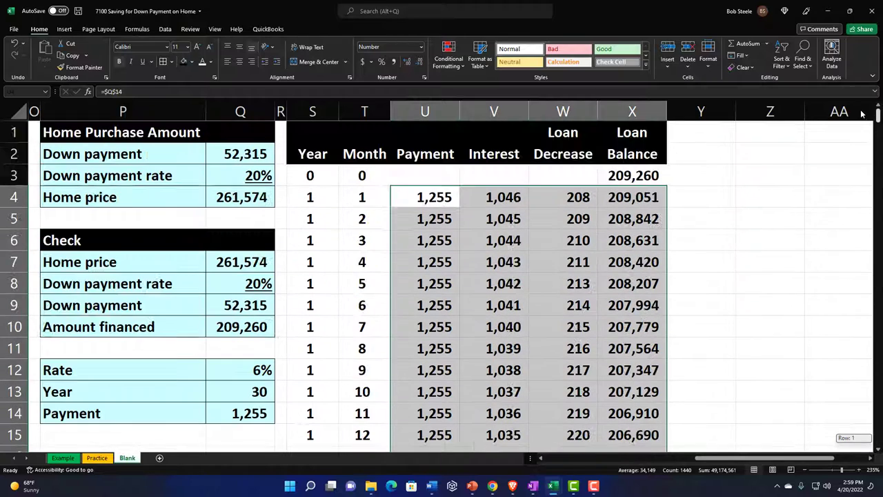
click(575, 238)
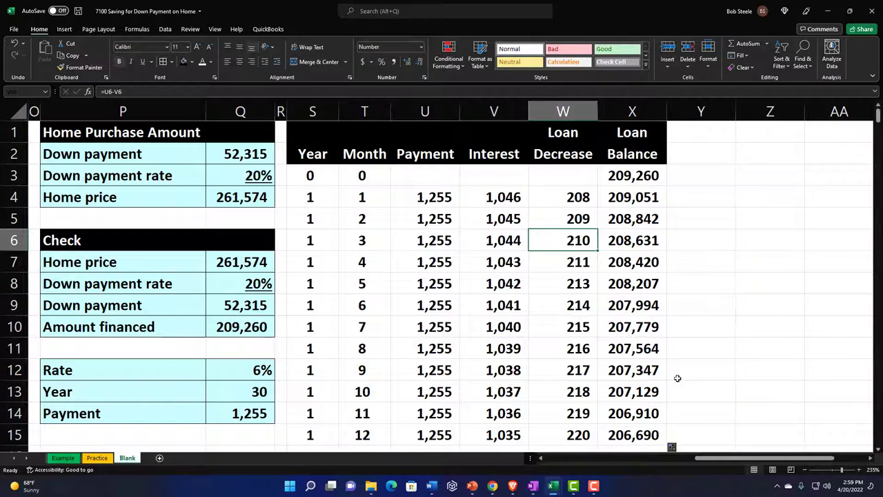
drag(704, 460, 552, 460)
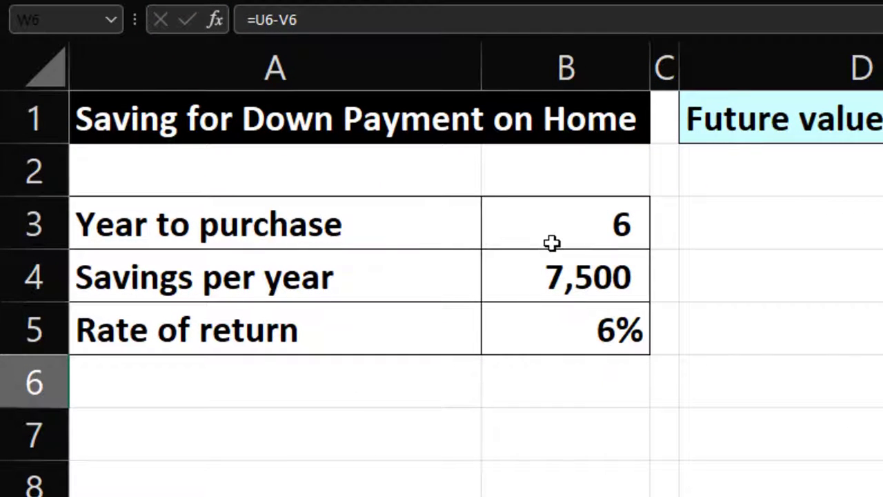
Step: Select the amortization data from the year-0 row at S3 down to column X's last row
click(827, 262)
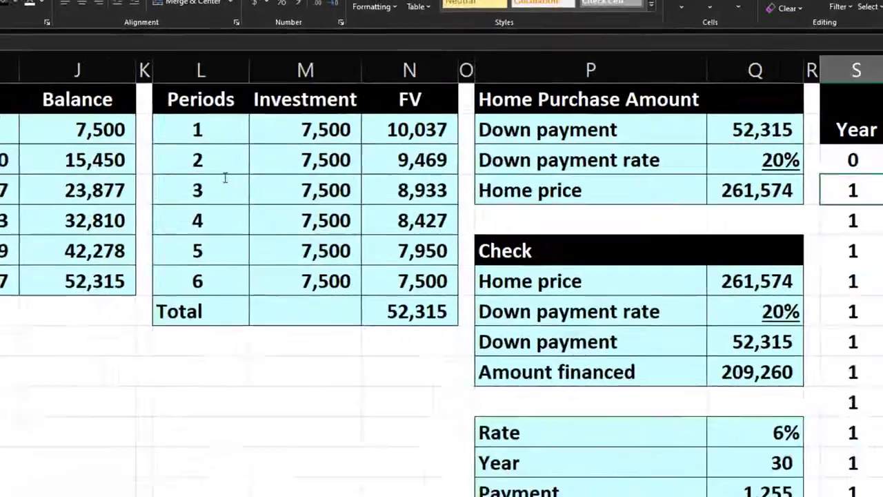
key(Right)
key(Right)
key(Right)
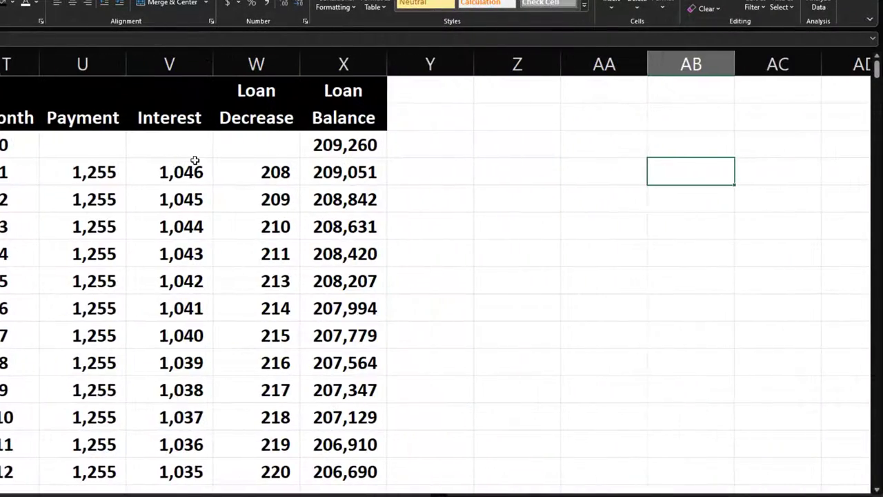
drag(92, 138, 749, 483)
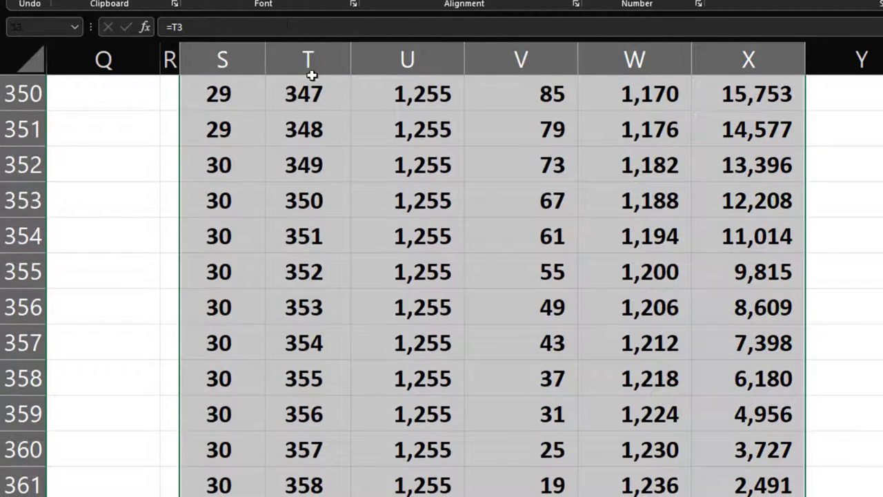
Step: Shade the selected amortization table with the recent light-blue fill colour
key(ctrl+BackSpace)
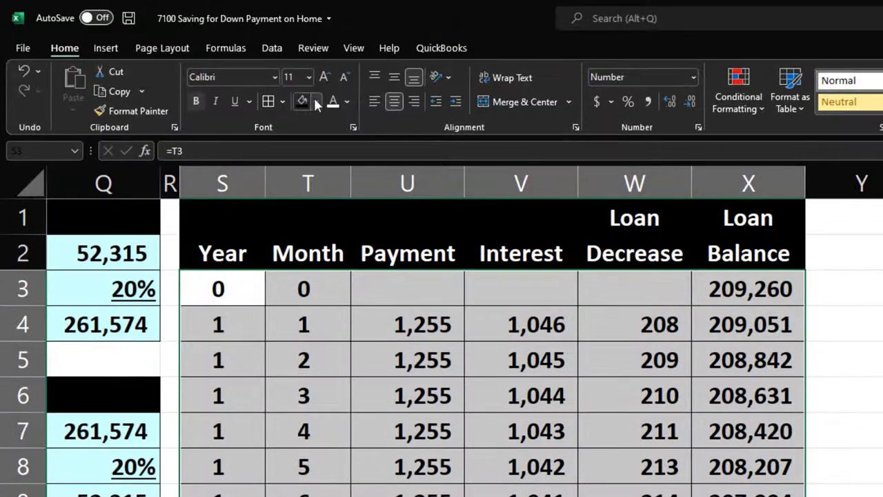
click(316, 101)
click(304, 288)
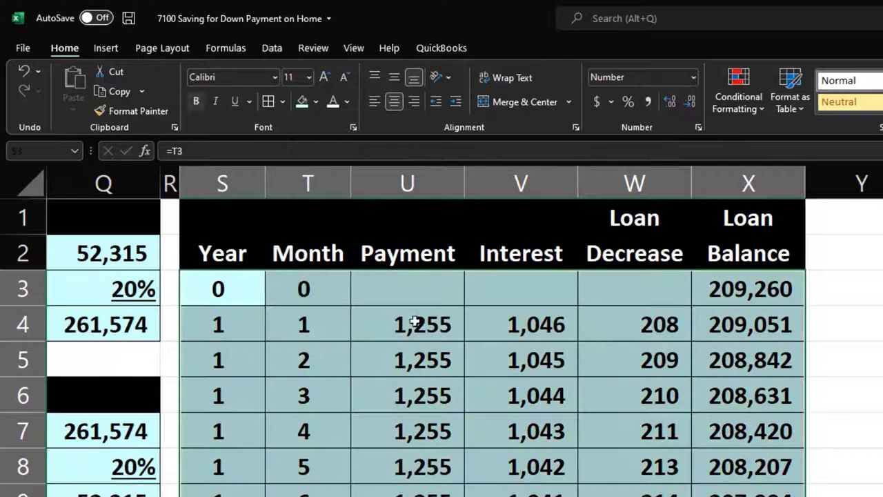
click(449, 361)
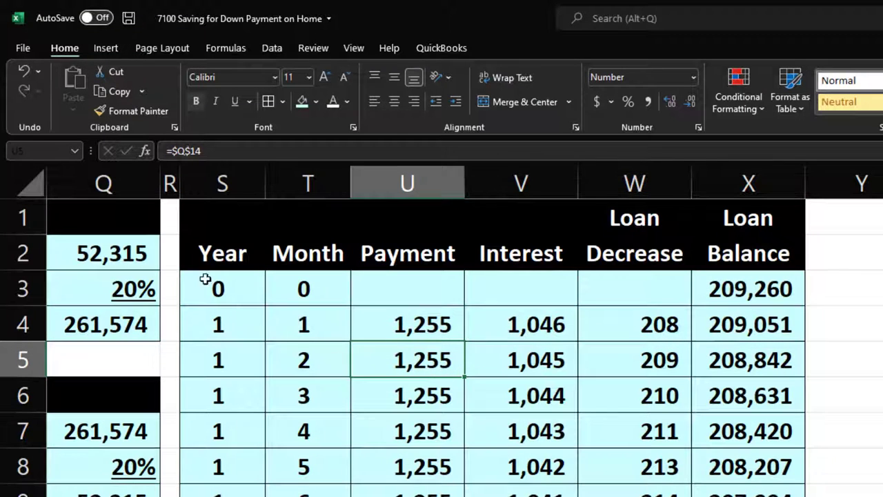
Step: Copy column R's narrow grey spacer formatting onto column Y with Format Painter
click(170, 182)
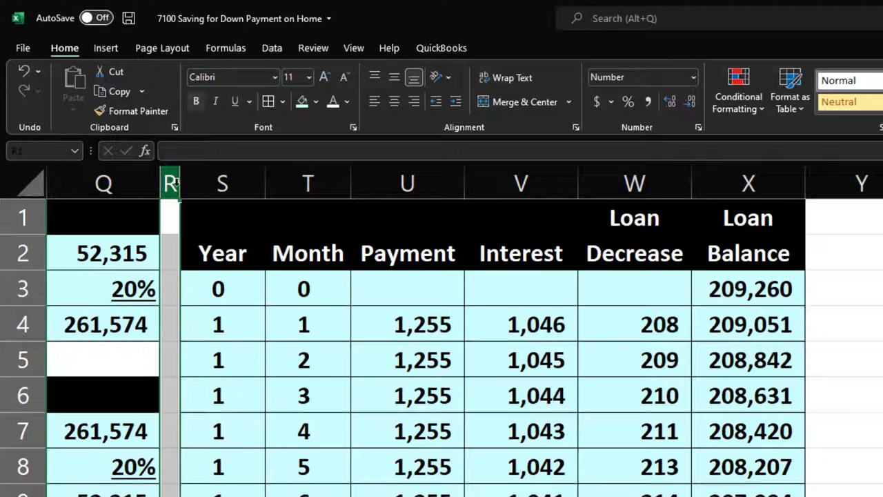
click(115, 117)
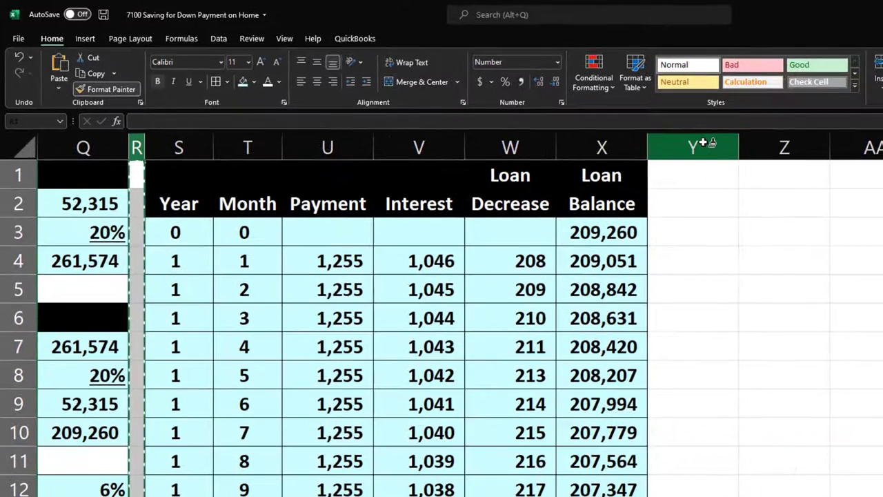
click(862, 183)
click(701, 164)
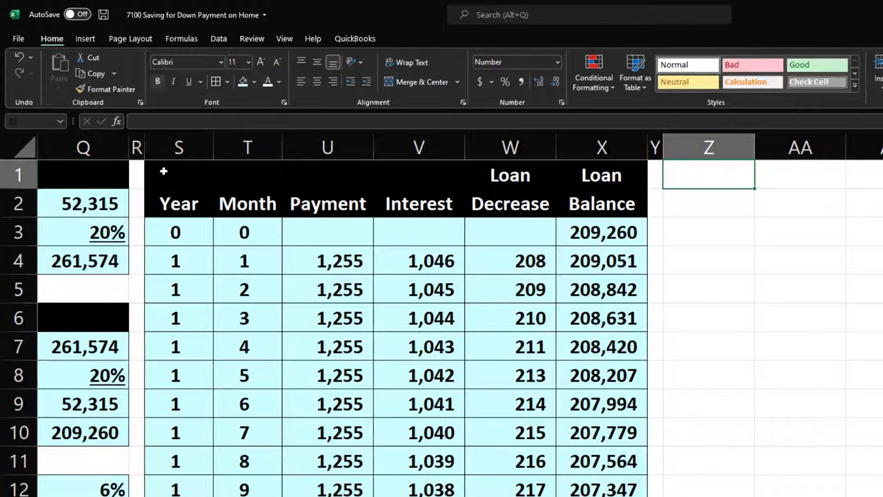
Step: Copy the header rows S1:X2 and paste them starting at Z1
drag(163, 171, 564, 204)
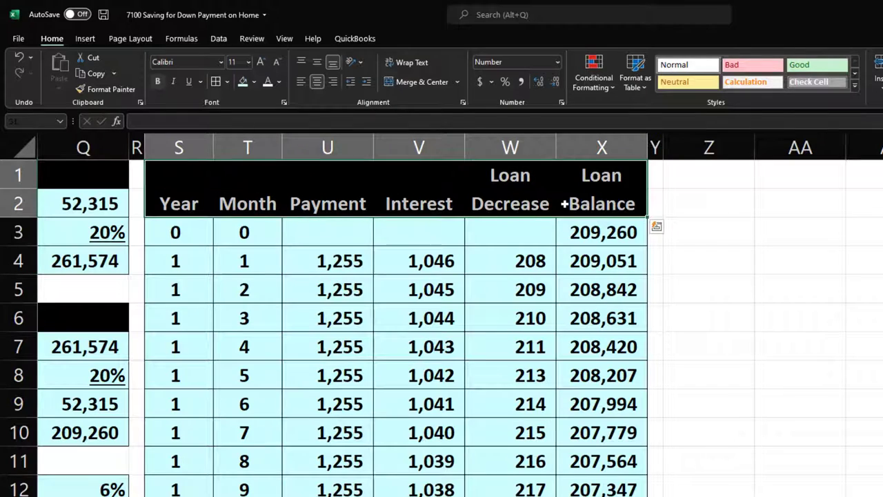
key(ctrl+c)
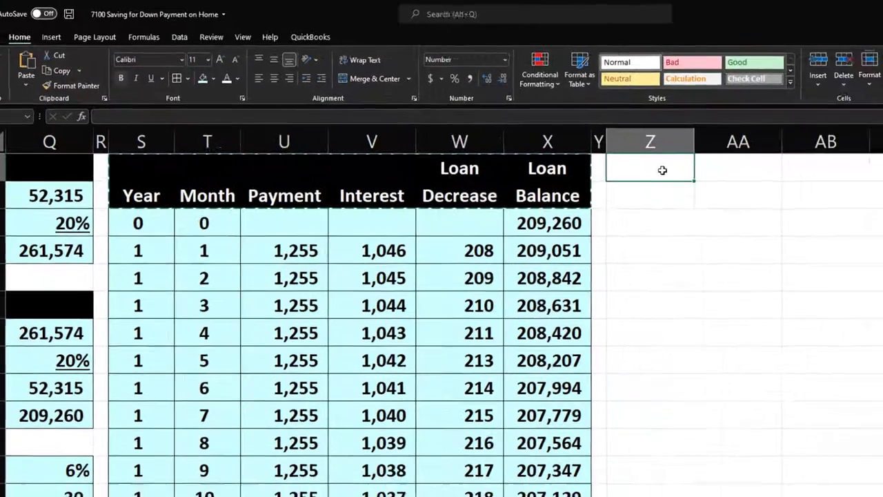
key(ctrl+v)
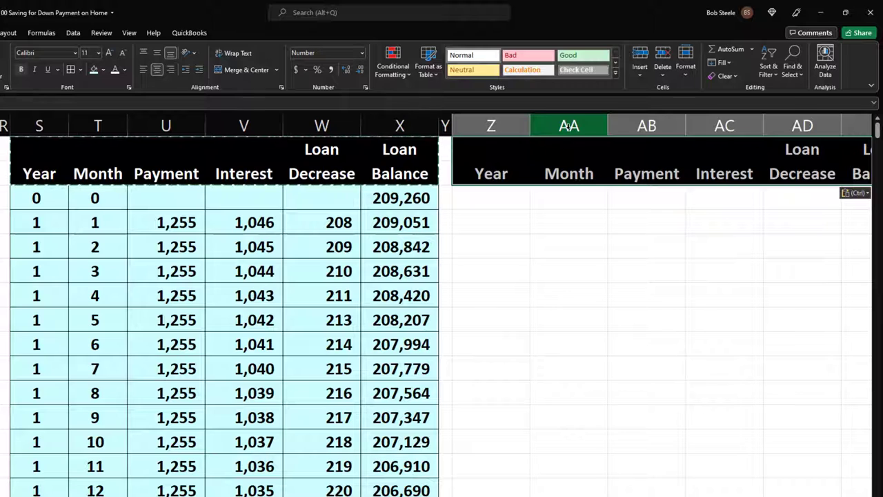
Step: Delete the copied Month column AA from the yearly summary headers
click(569, 125)
right_click(570, 223)
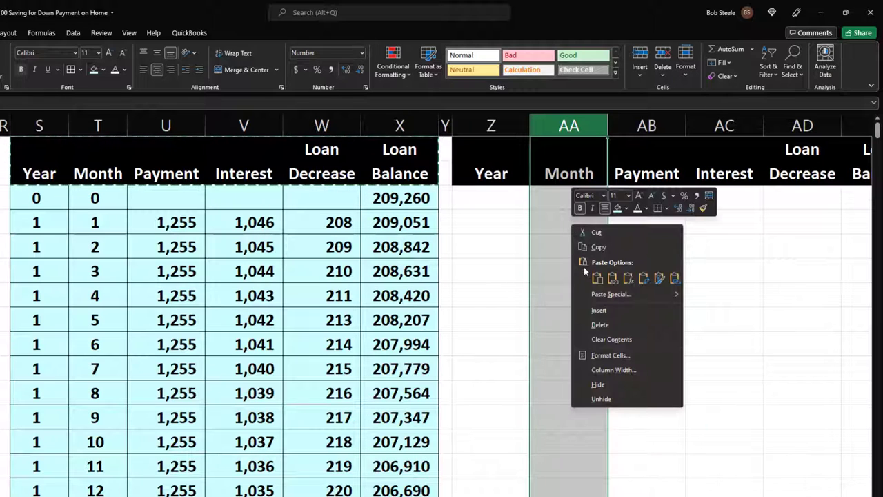
click(599, 324)
Step: Fill years 1 through 30 down column Z and centre them
click(499, 198)
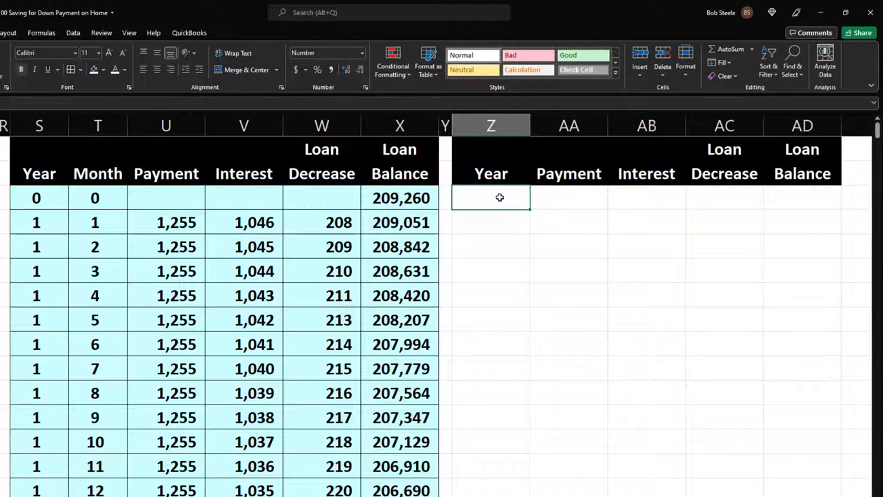
text(1)
key(Return)
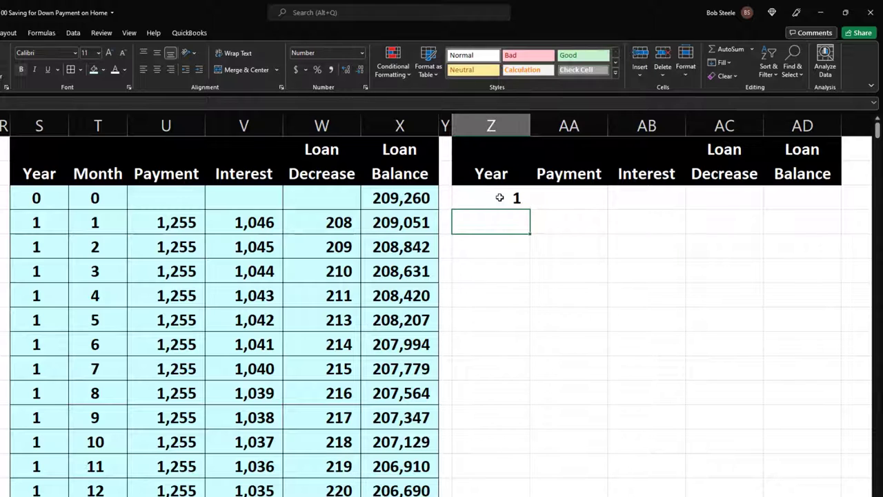
text(2)
key(Return)
drag(499, 197, 505, 432)
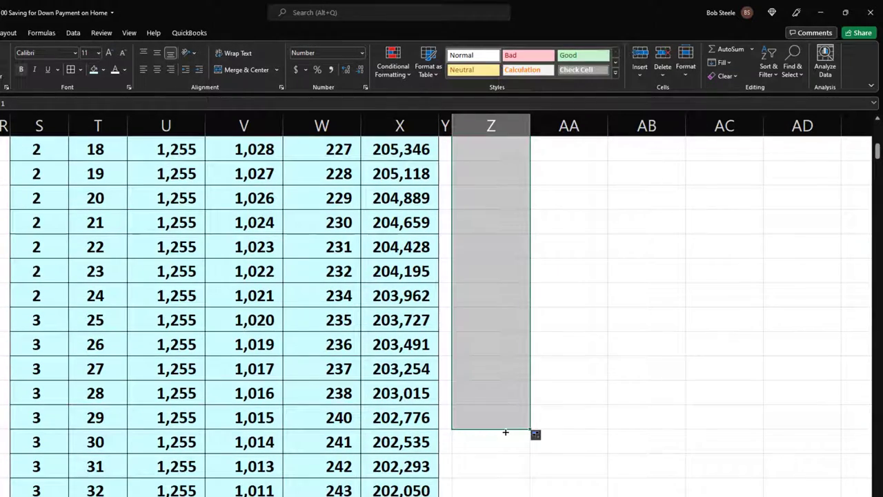
click(157, 69)
Step: Enter 0 in the year-0 Payment, Interest and Loan Decrease cells U3, V3, W3
scroll(500, 210, up, 7)
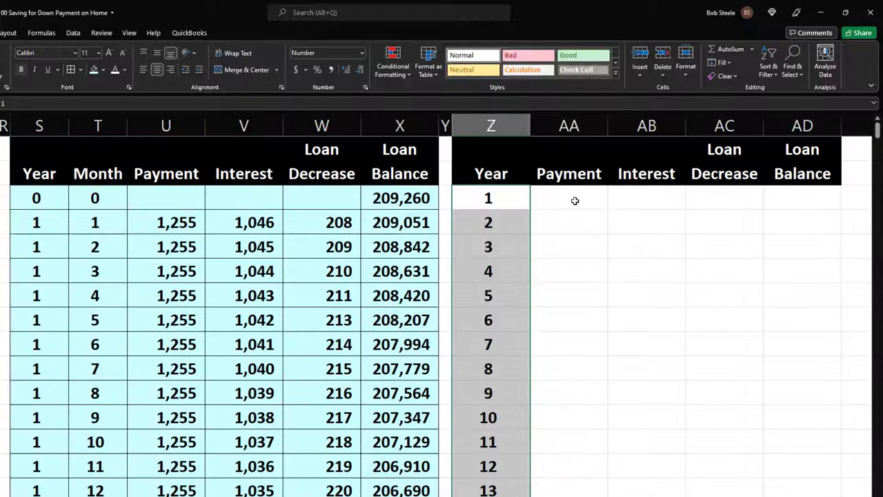
click(181, 194)
text(0)
key(Tab)
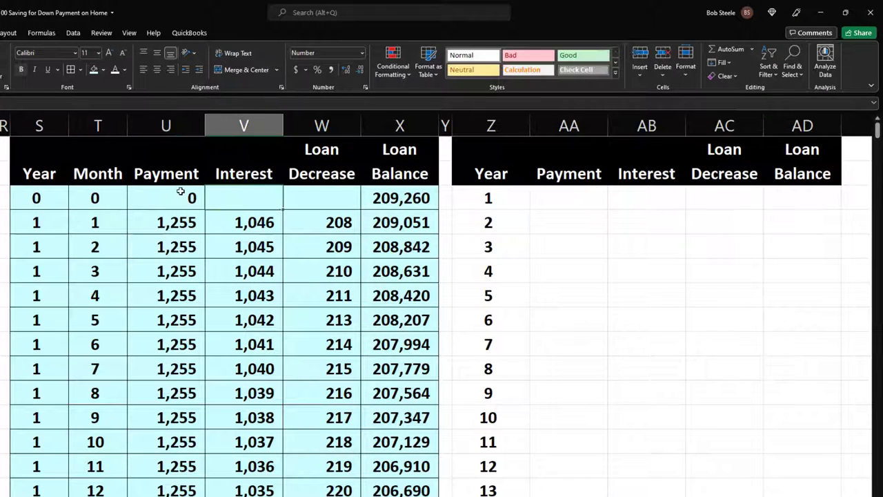
text(0)
key(Tab)
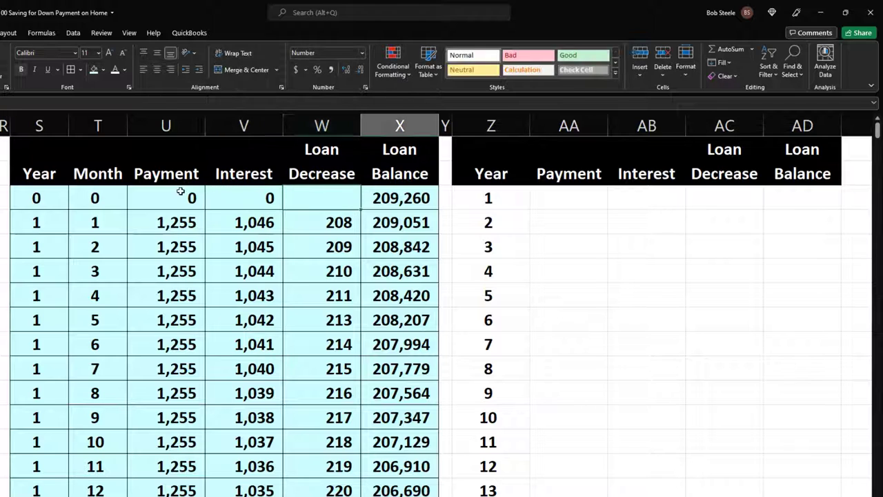
text(0)
key(ctrl+Return)
key(Tab)
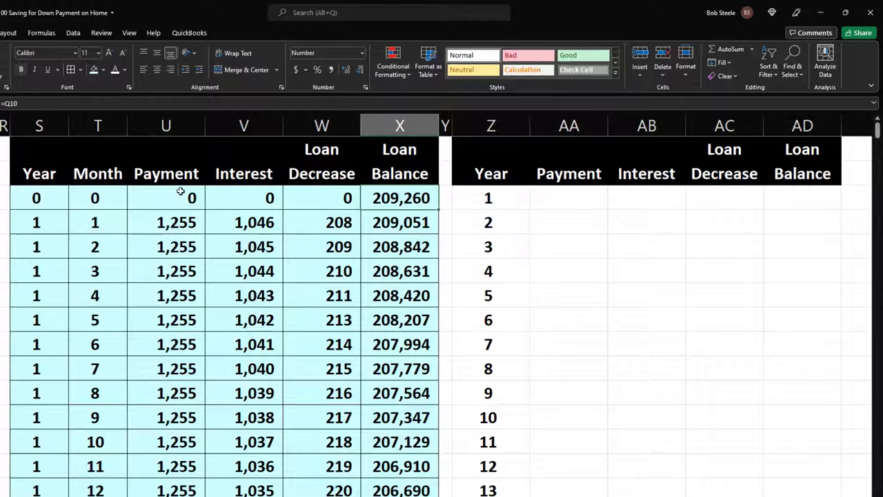
key(Tab)
key(Tab)
key(Tab)
key(Tab)
key(Tab)
key(Tab)
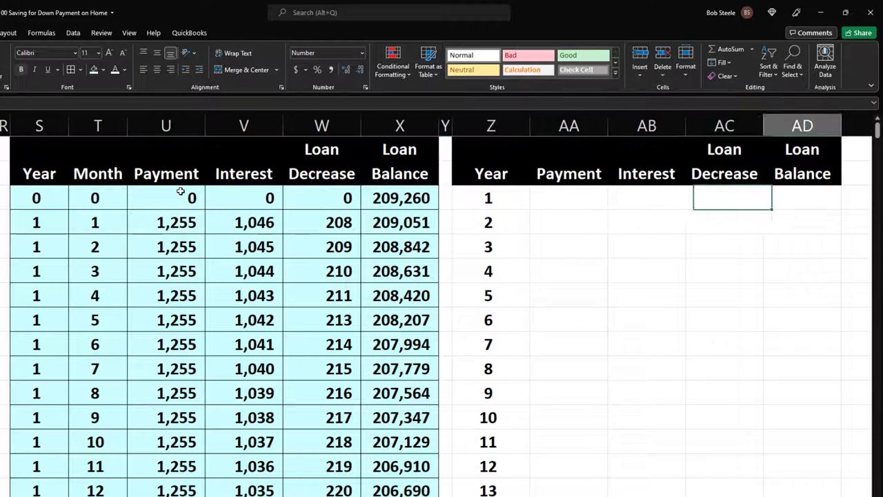
text(=)
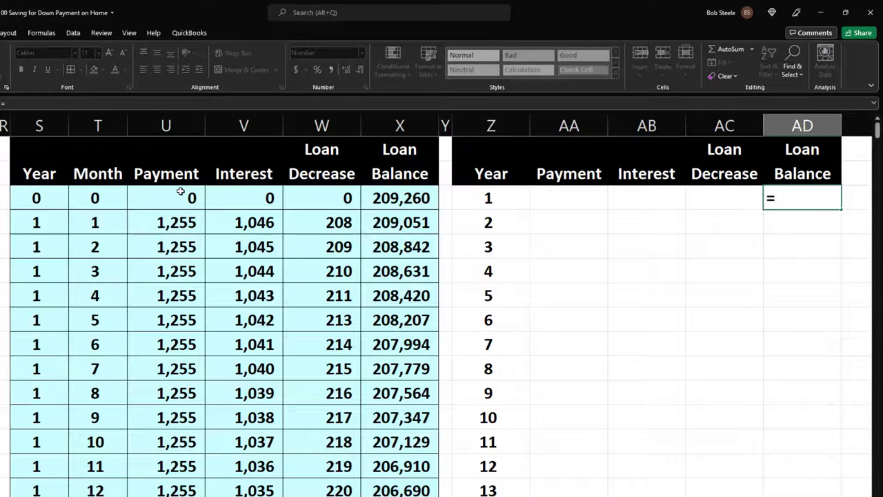
Step: Enter =SUMIF($S:$S,$Z3,U:U) in AA3 for the year-1 payment total 15,055
key(Escape)
key(Left)
key(Left)
key(Left)
text(=)
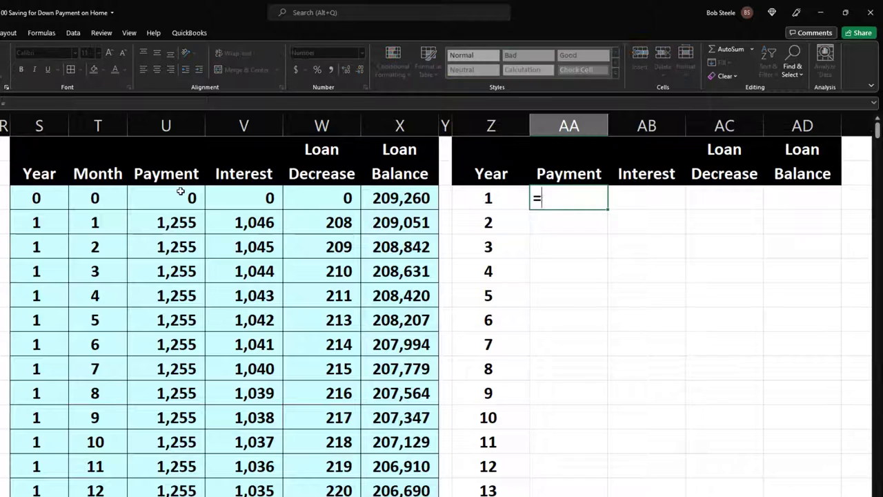
text(sumif)
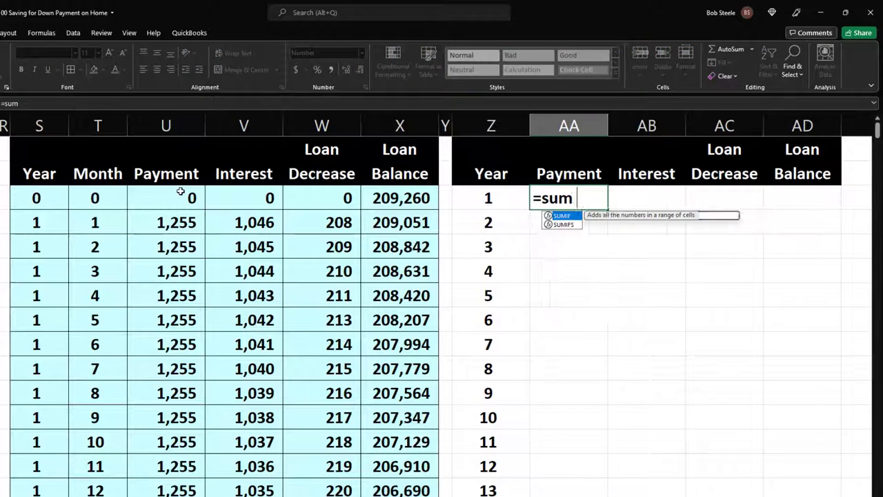
text(()
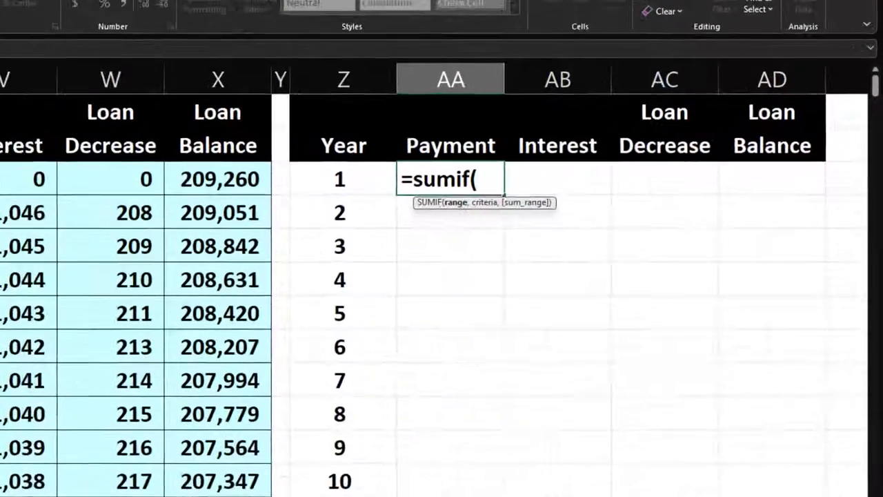
text(S:S)
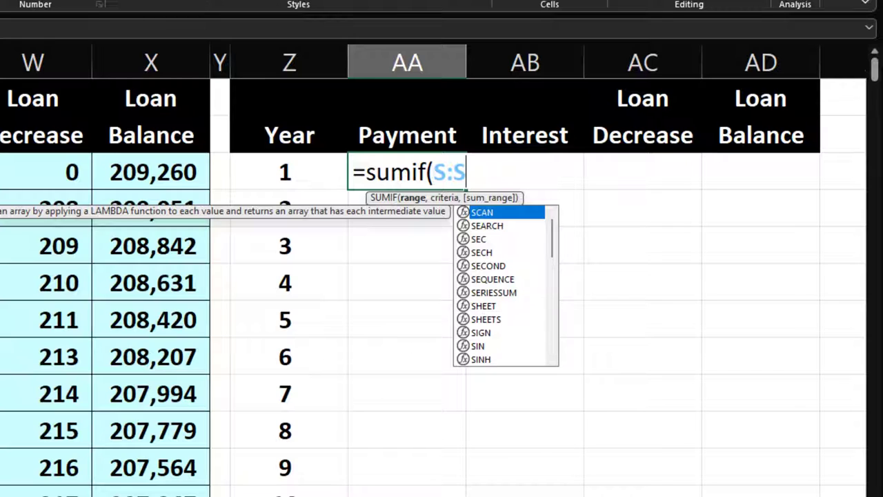
key(F4)
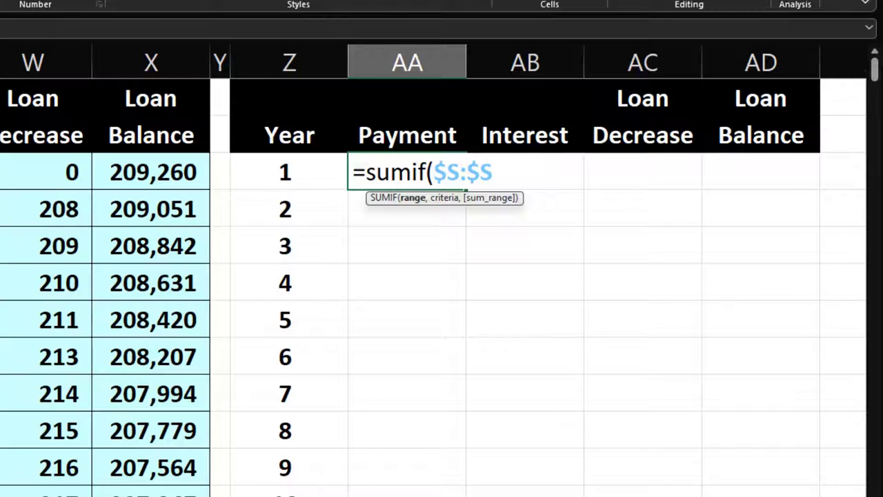
text(,)
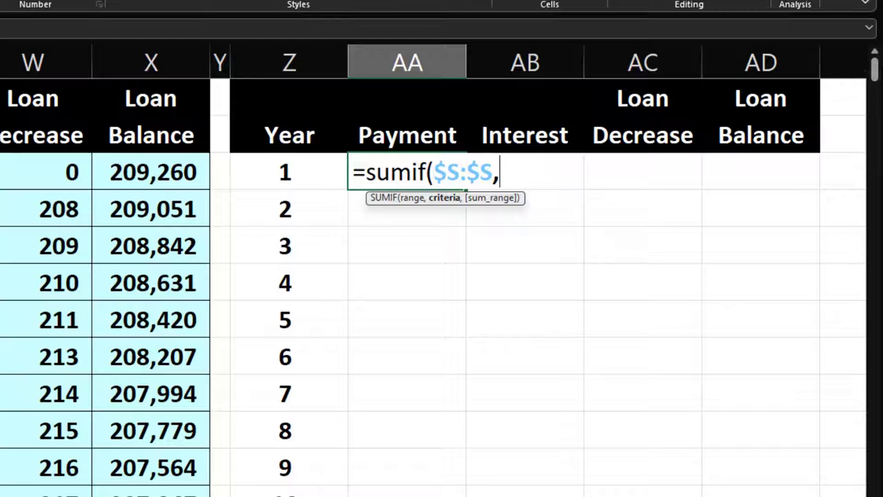
click(301, 177)
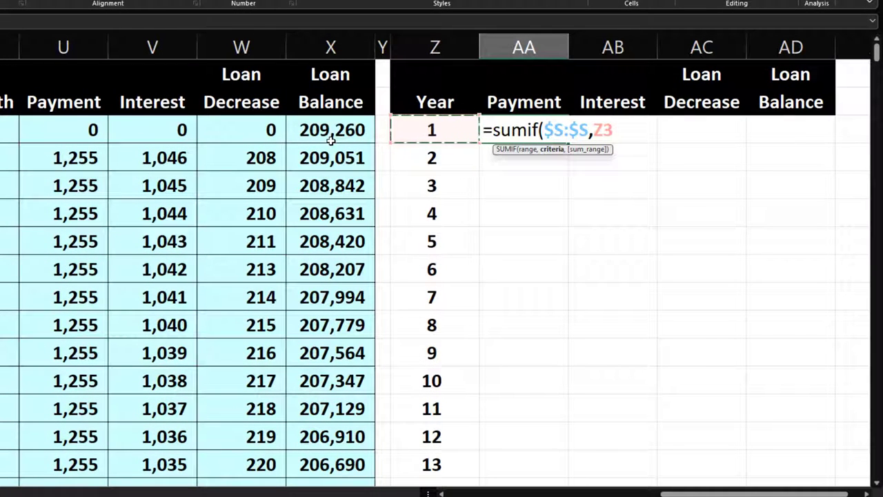
text(,)
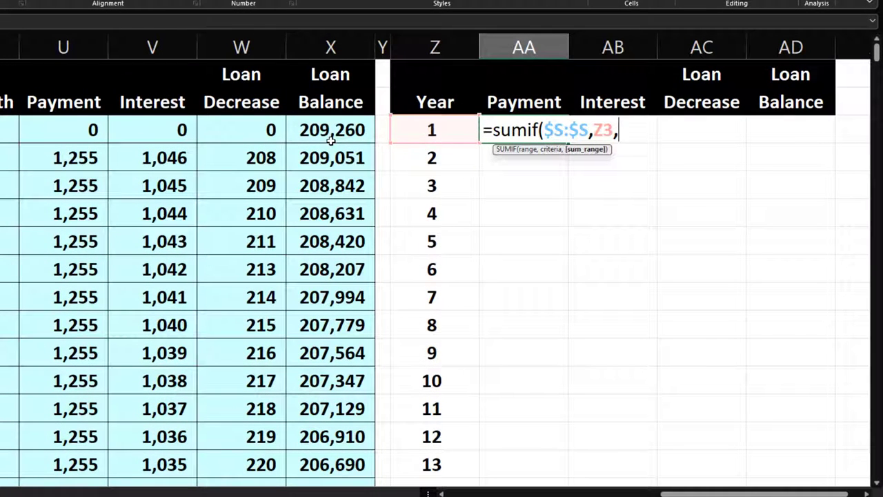
click(70, 46)
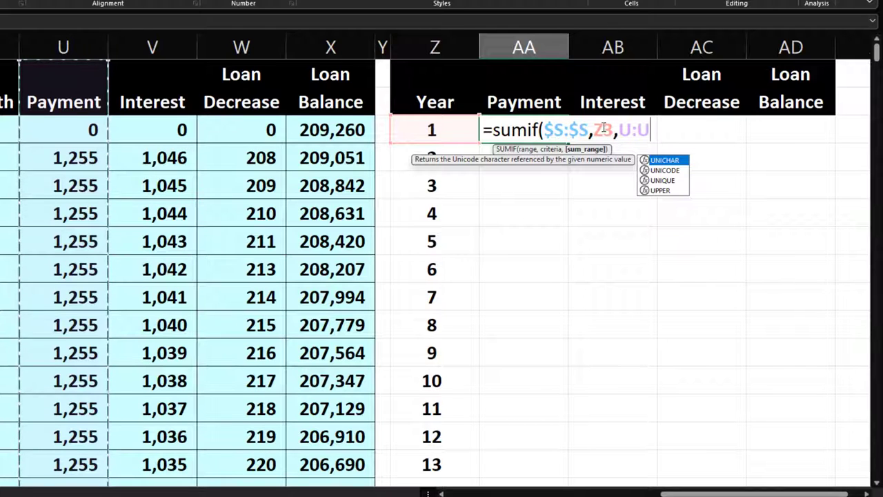
click(604, 129)
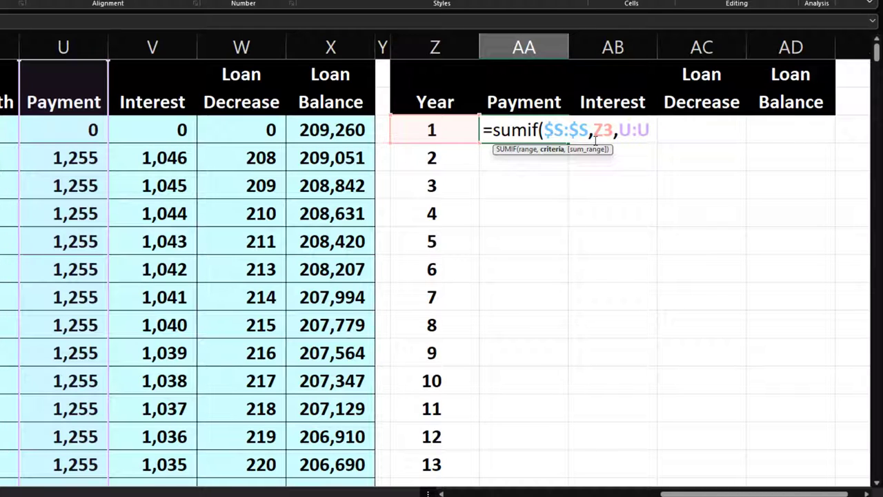
text($)
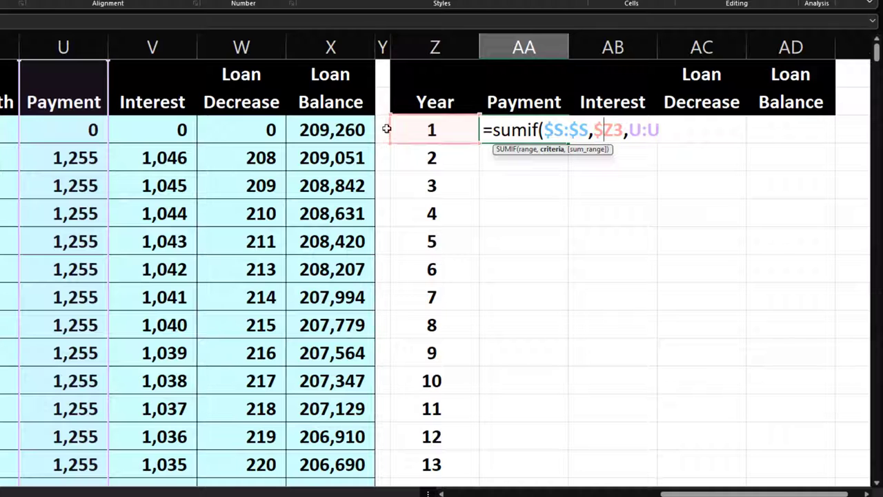
key(Return)
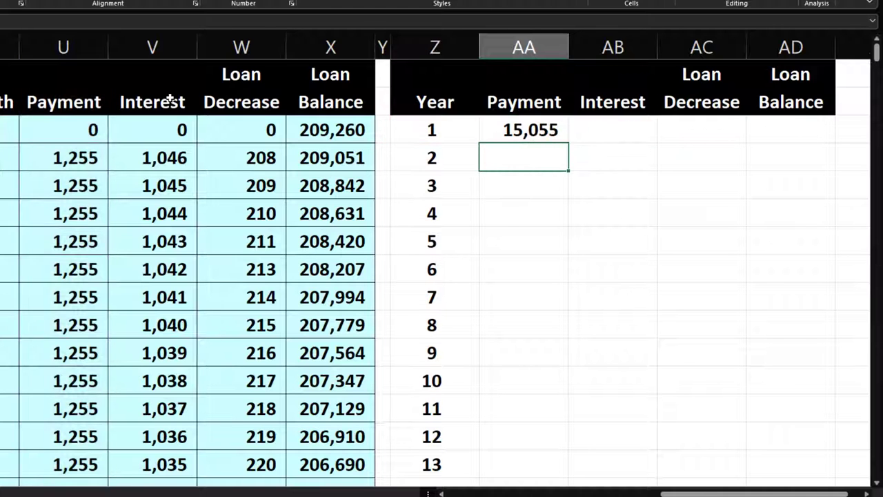
Step: Fill the SUMIF across to Interest and Loan Decrease, checking interest 12,486 against the monthly sum
click(556, 138)
drag(570, 142, 707, 142)
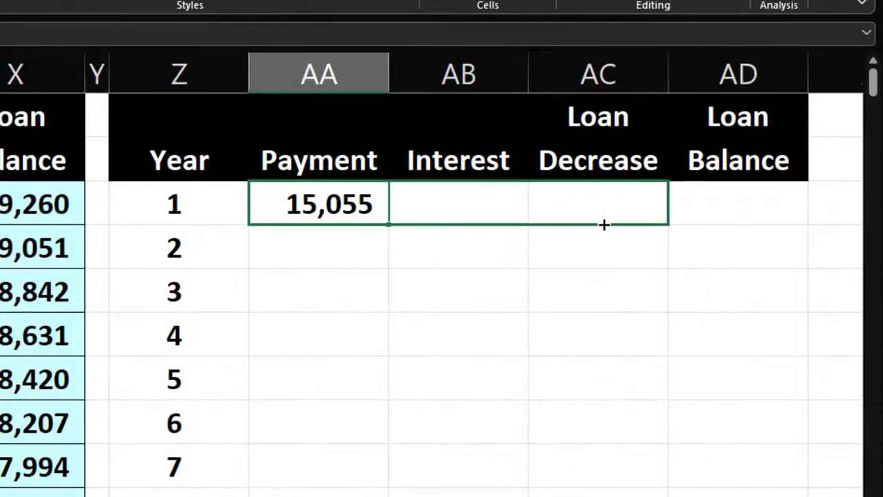
drag(604, 224, 604, 224)
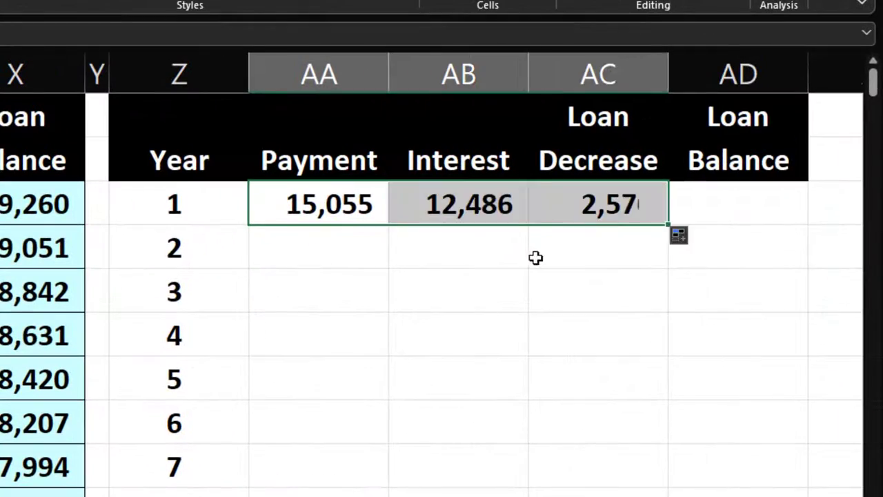
click(485, 205)
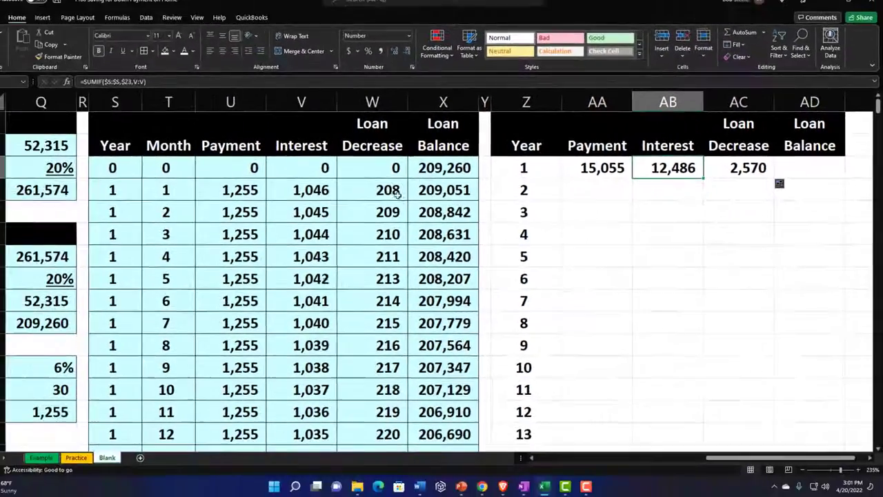
click(303, 190)
drag(303, 189, 310, 373)
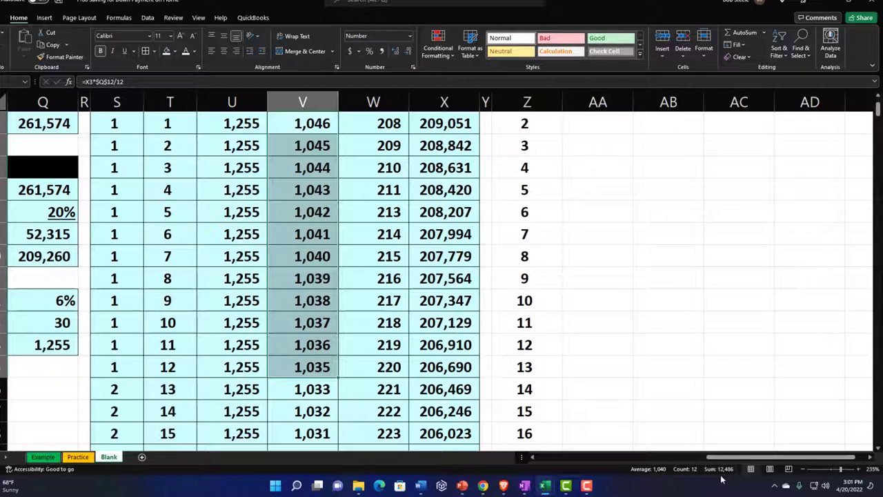
scroll(667, 281, up, 1)
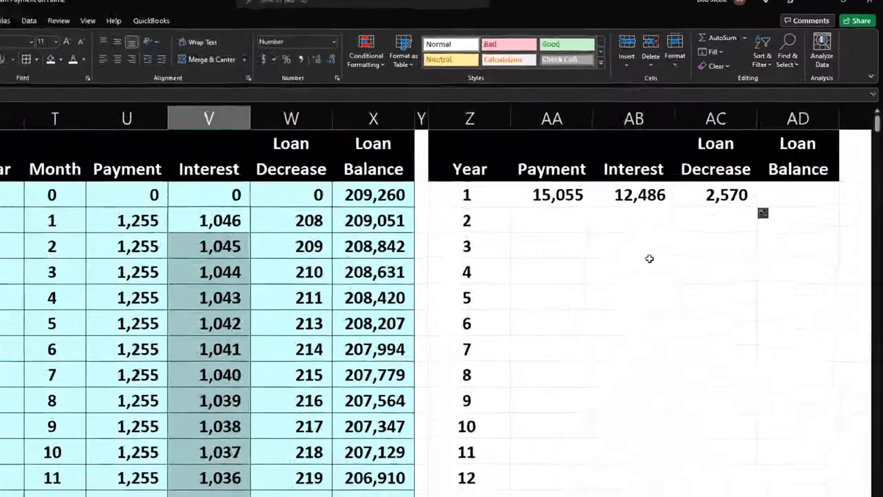
click(668, 172)
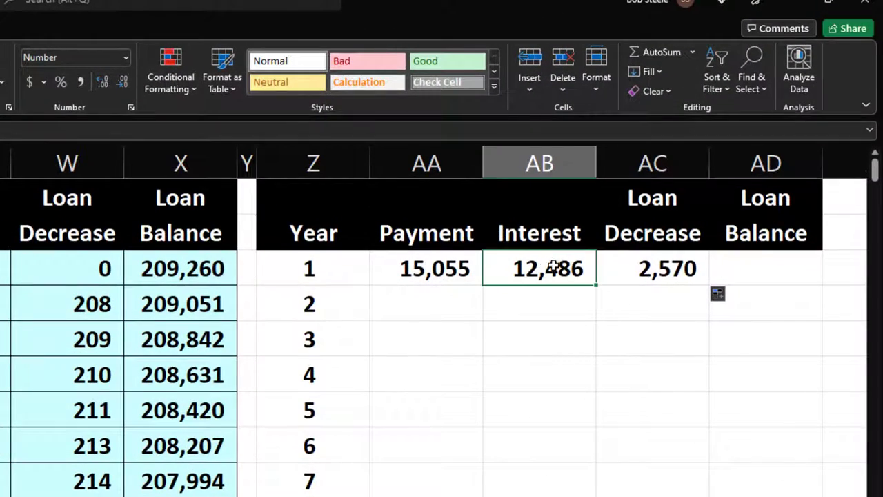
click(759, 265)
Step: Enter =MINIFS(X:X,S:S,Z3) in AD3 for the year-1 loan balance 206,690
text(=)
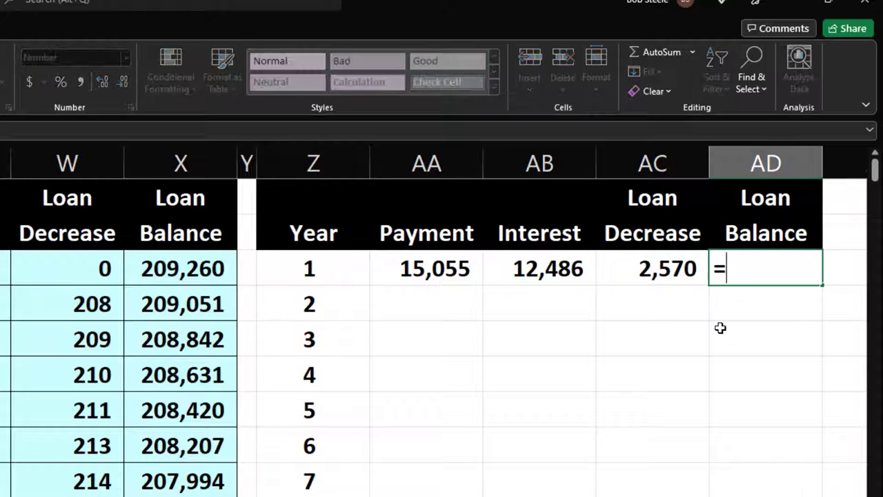
text(minifs()
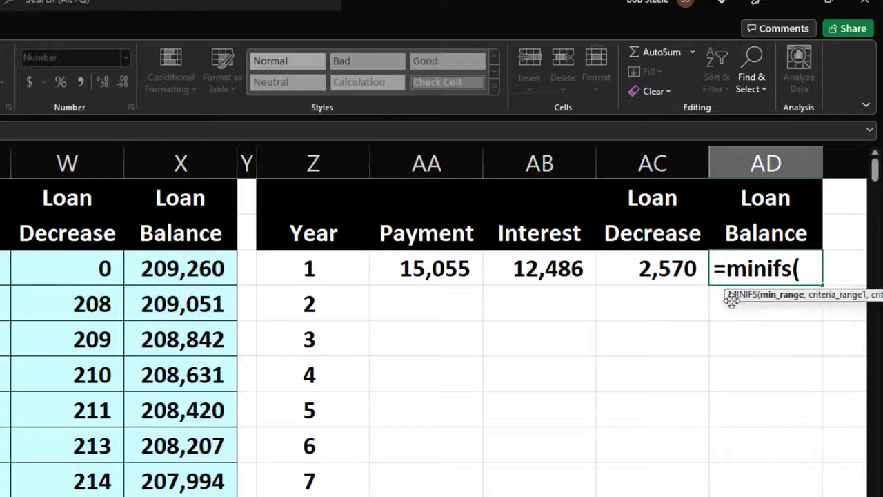
drag(732, 299, 671, 345)
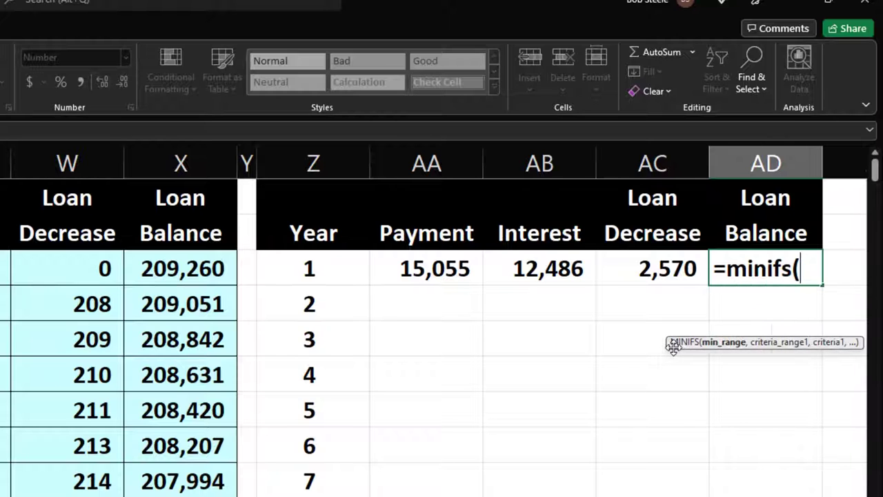
click(172, 168)
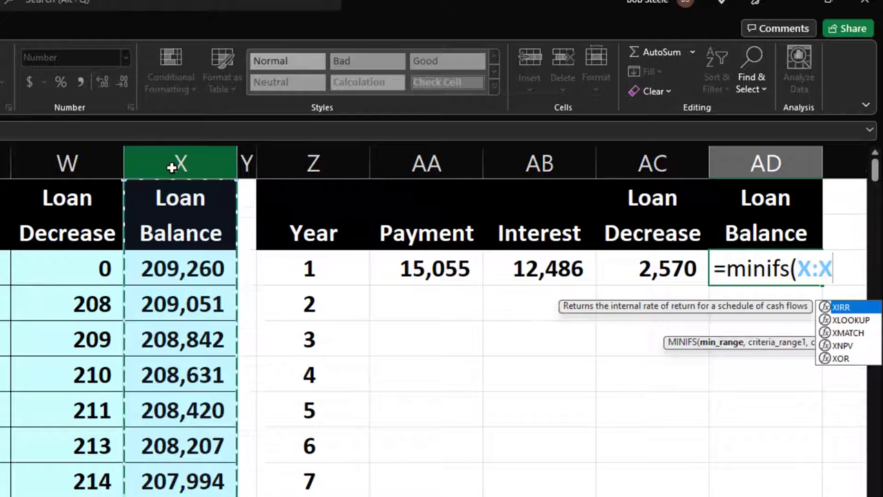
text(,)
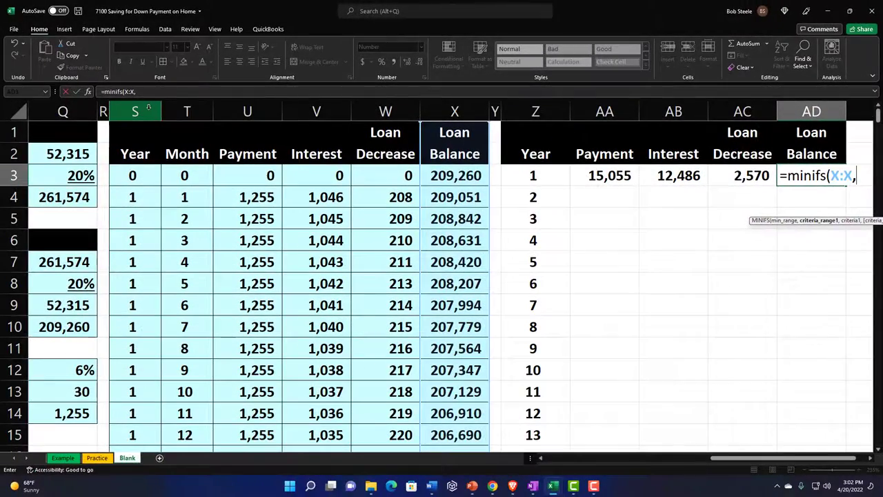
click(138, 109)
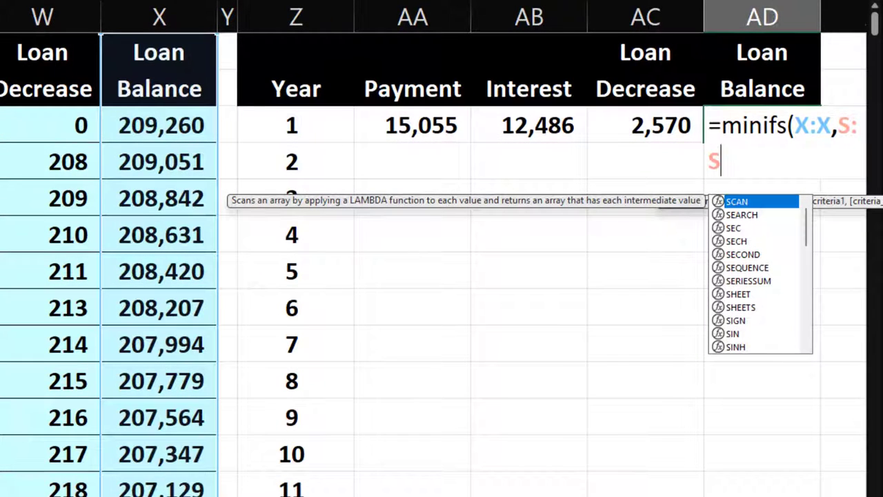
text(,)
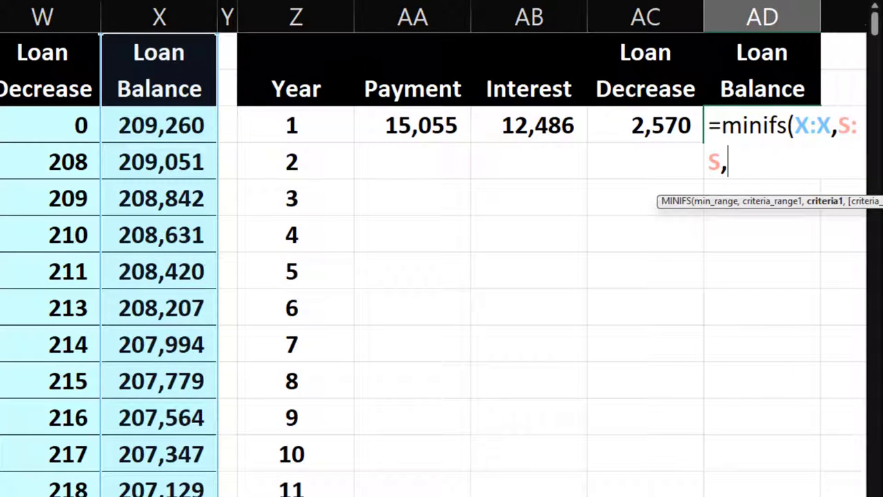
click(322, 121)
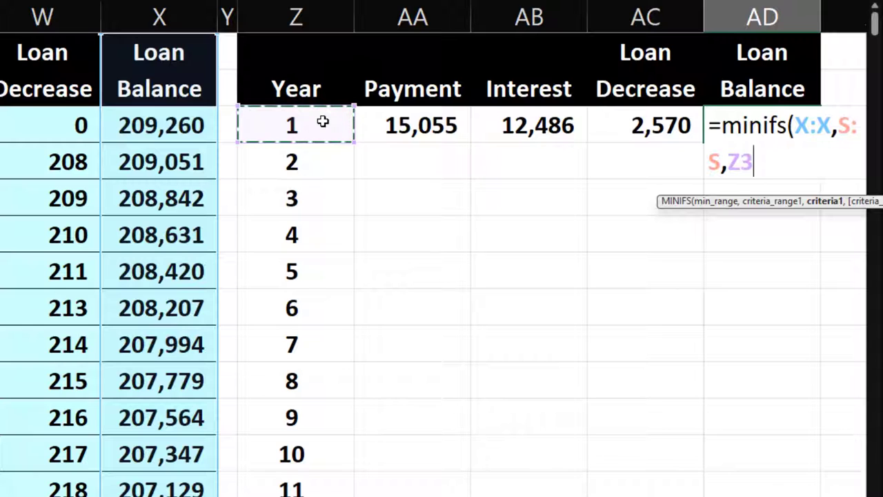
key(Return)
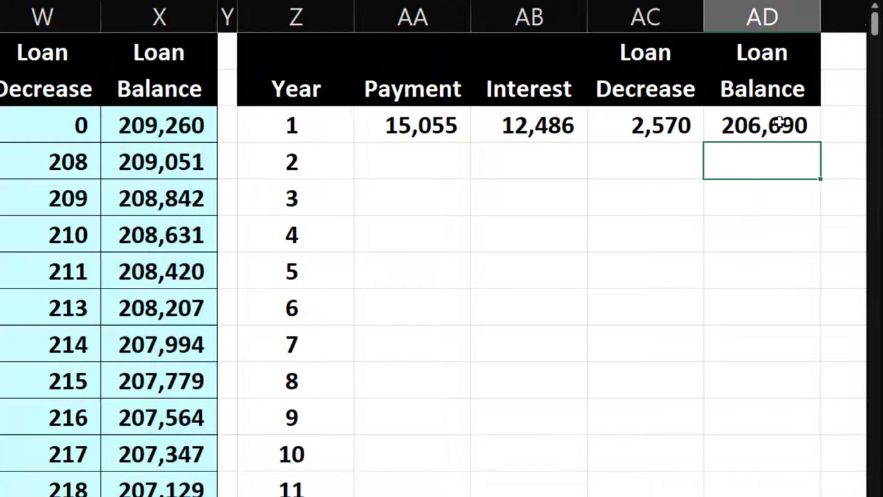
Step: Fill the loan balance and the payment, interest and decrease totals down through year 30
click(778, 123)
double_click(821, 144)
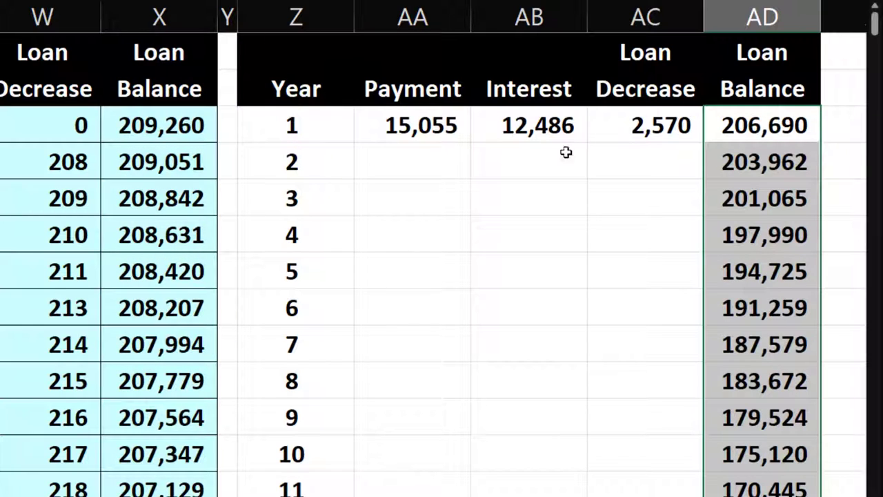
drag(406, 126, 615, 131)
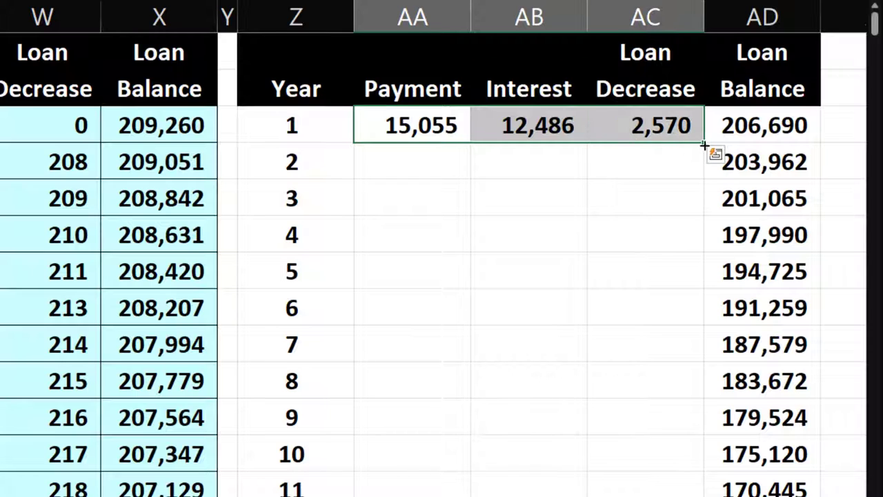
double_click(704, 144)
scroll(338, 336, down, 7)
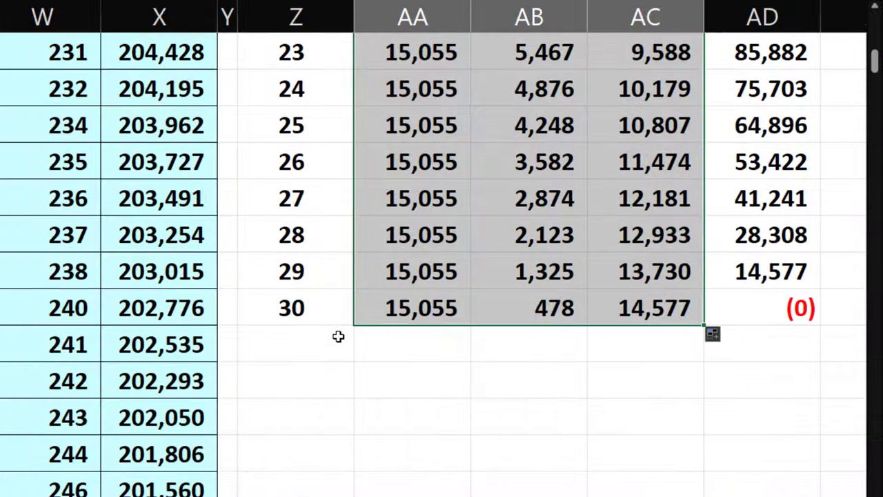
click(310, 347)
Step: Add a Total row summing payment 451,662, interest 242,402 and decrease 209,260
text(To)
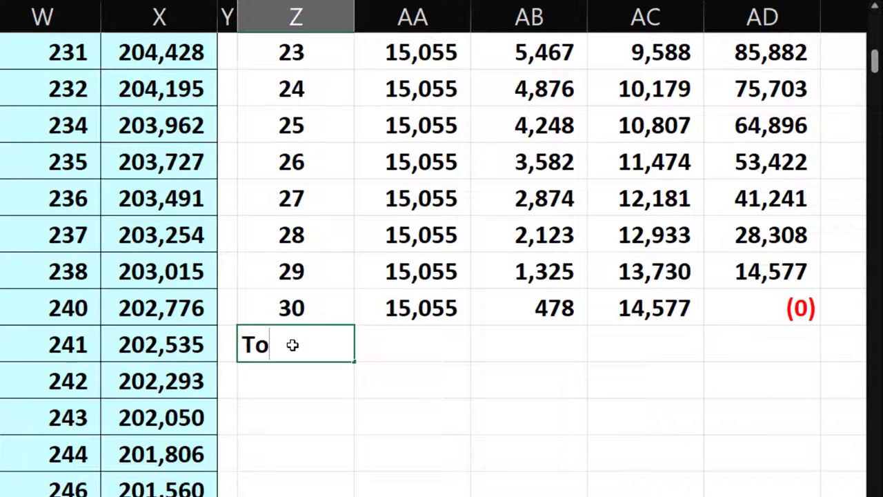
text(tal)
key(Tab)
text(=)
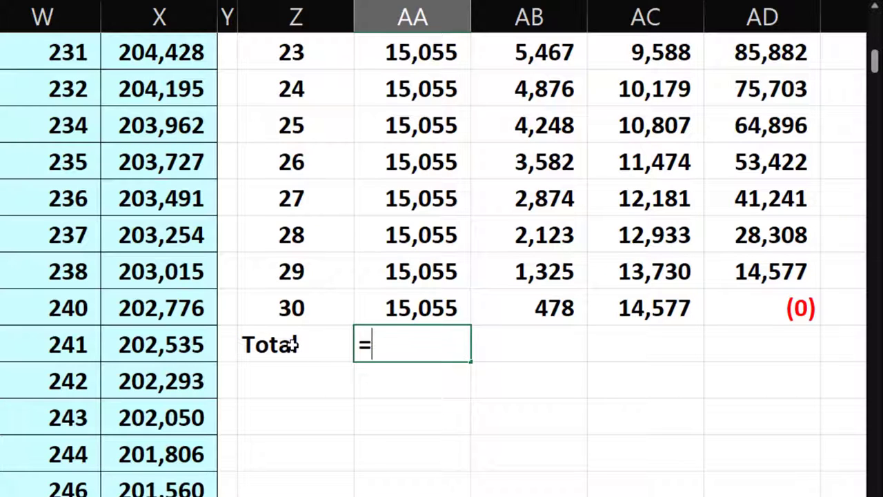
text(sum()
key(Up)
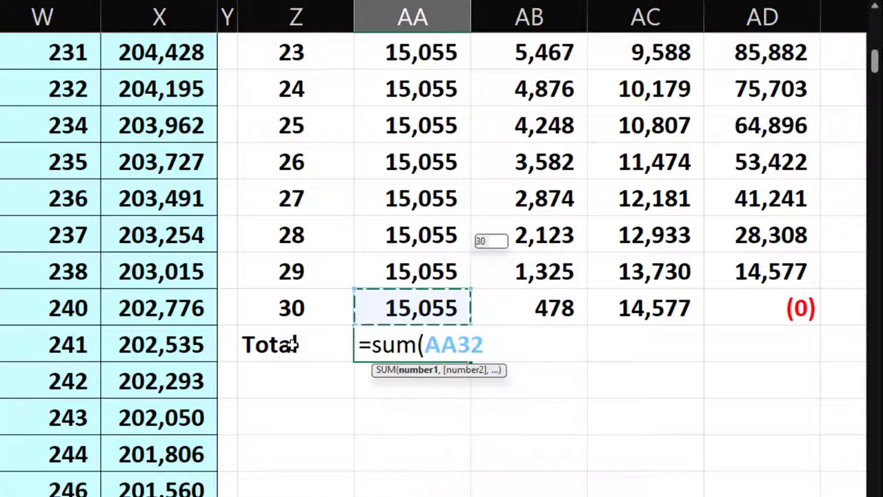
key(shift+Up)
key(shift+Up)
key(shift+Up)
key(shift+Up)
key(shift+Up)
key(shift+Up)
key(shift+Up)
key(shift+Up)
key(shift+Up)
key(shift+Up)
key(shift+Up)
key(shift+Up)
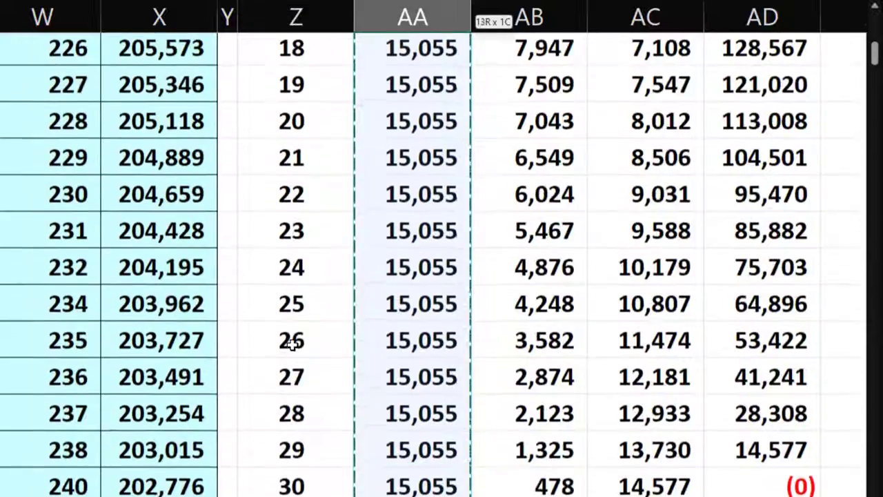
key(shift+Up)
key(shift+Up)
key(shift+Up)
key(shift+Up)
key(shift+Up)
key(shift+Up)
key(shift+Up)
key(shift+Up)
key(shift+Up)
key(shift+Up)
key(shift+Up)
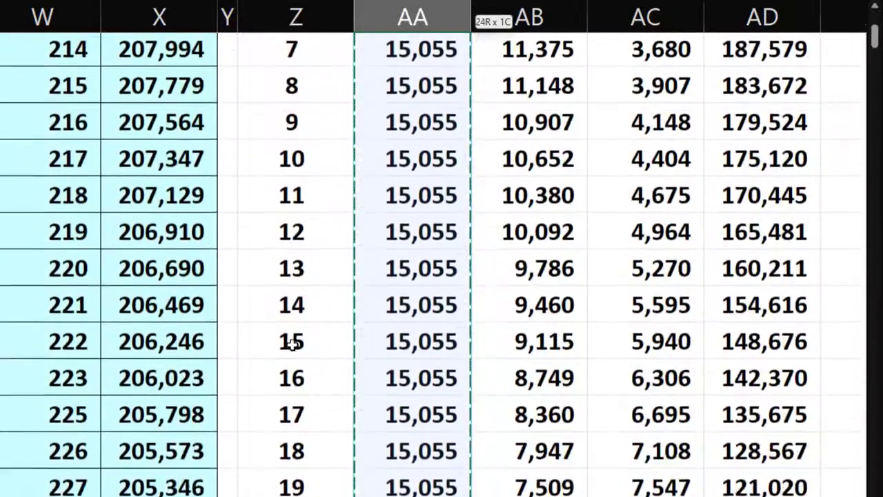
key(shift+Up)
key(shift+Up)
key(shift+Up)
key(shift+Up)
key(shift+Up)
key(shift+Up)
key(shift+Up)
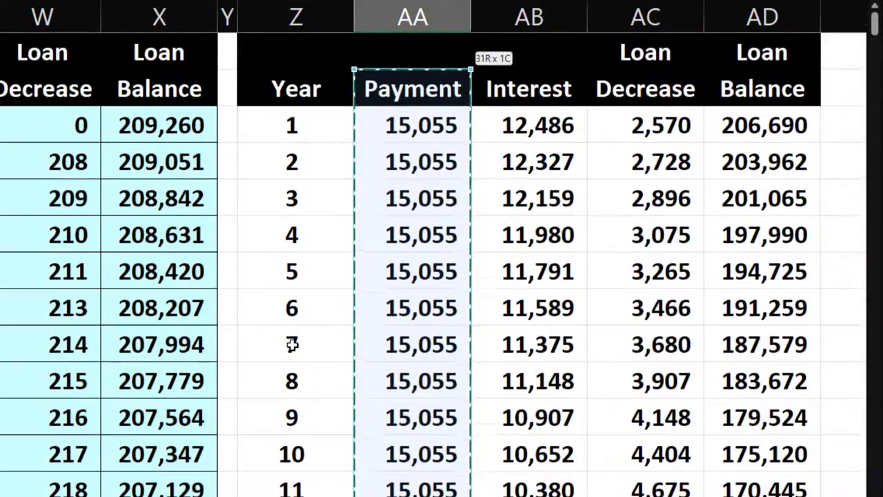
key(Return)
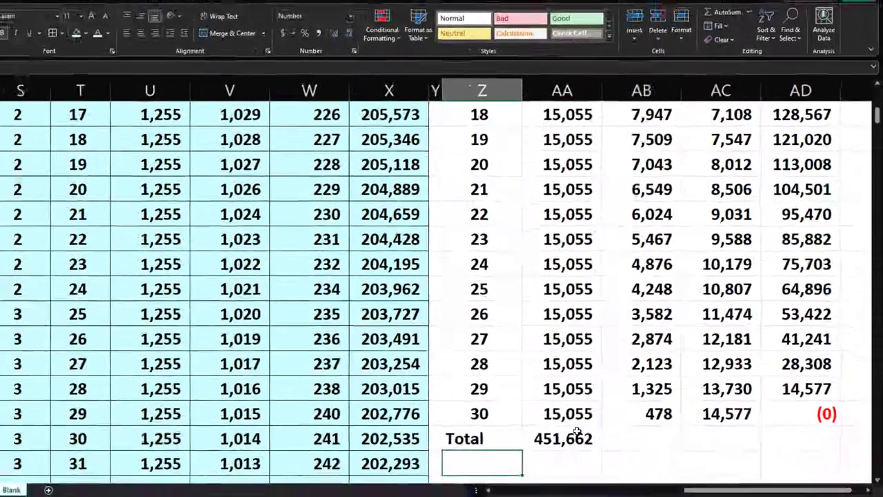
drag(577, 432, 731, 443)
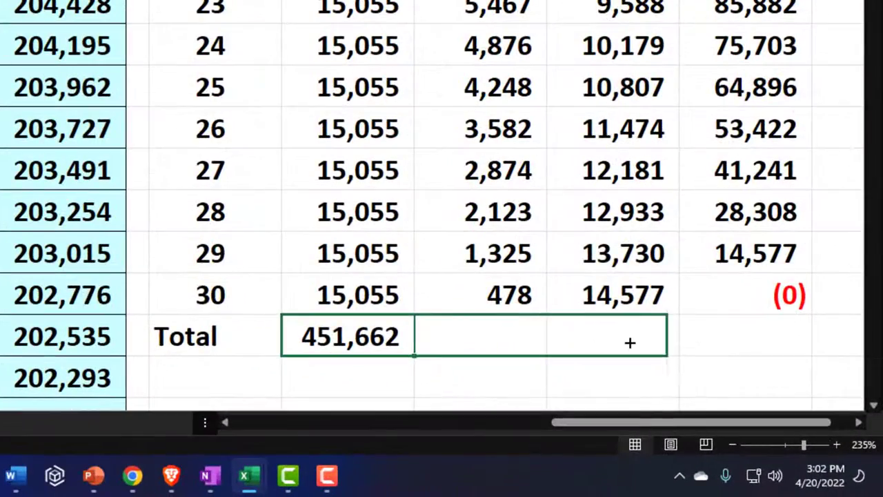
key(alt+equal)
click(755, 214)
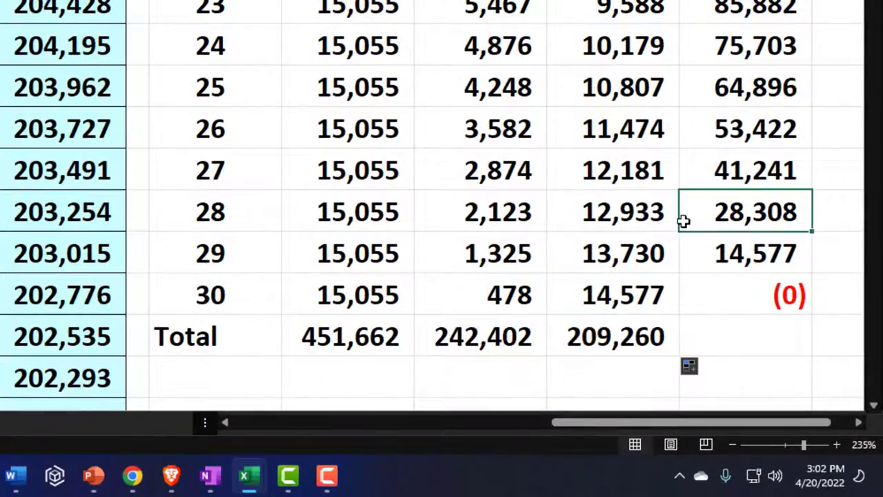
Step: Select the yearly summary table from year 1 through Total, across to Loan Balance
drag(193, 336, 667, 4)
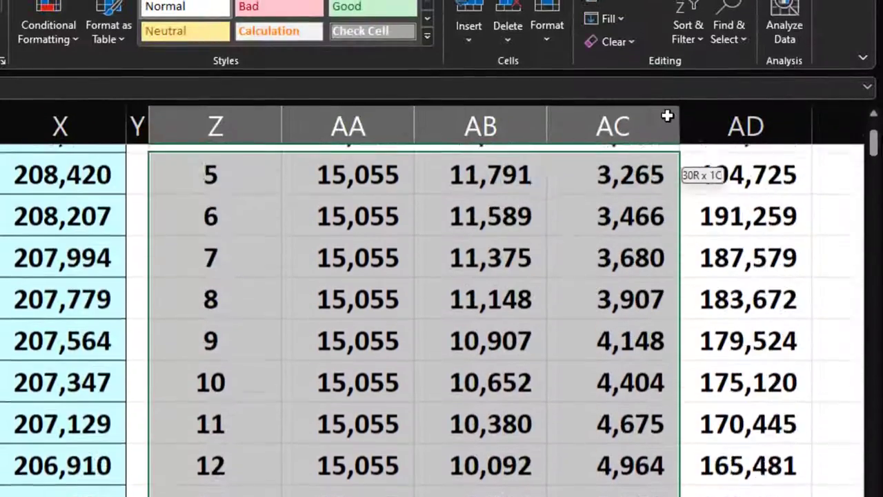
drag(667, 116, 736, 195)
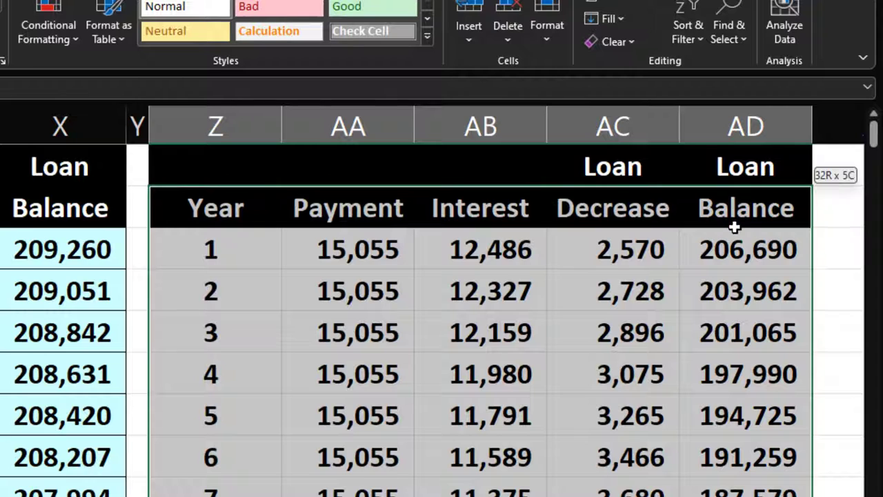
drag(735, 226, 733, 244)
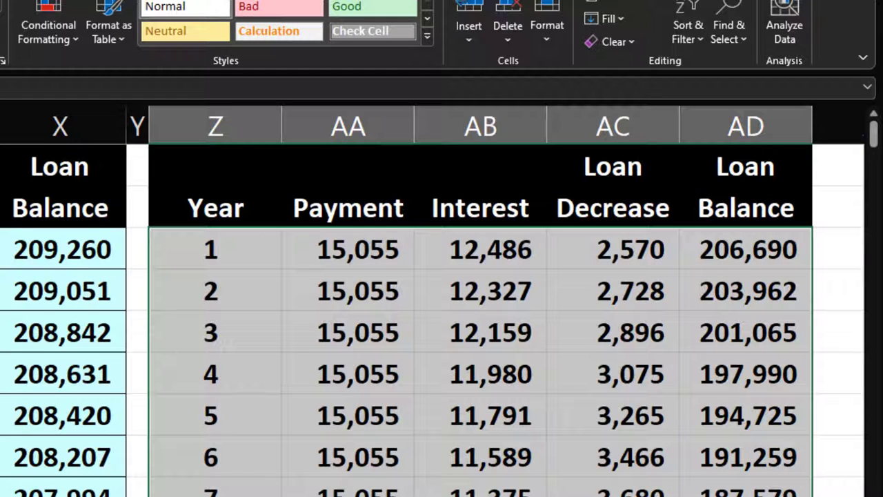
scroll(442, 317, down, 8)
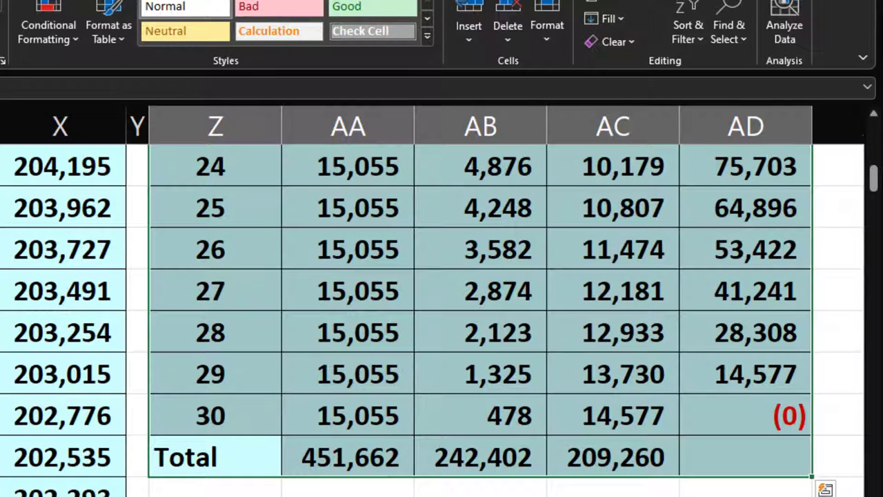
scroll(442, 317, up, 8)
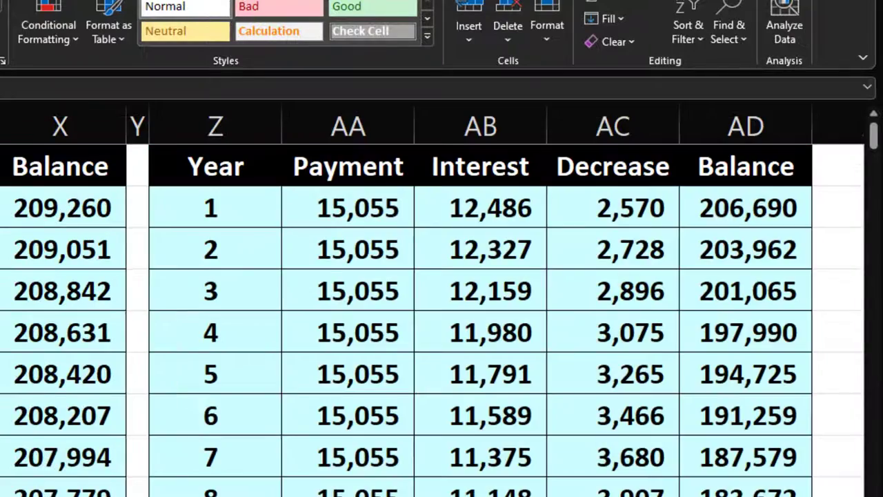
scroll(442, 317, up, 1)
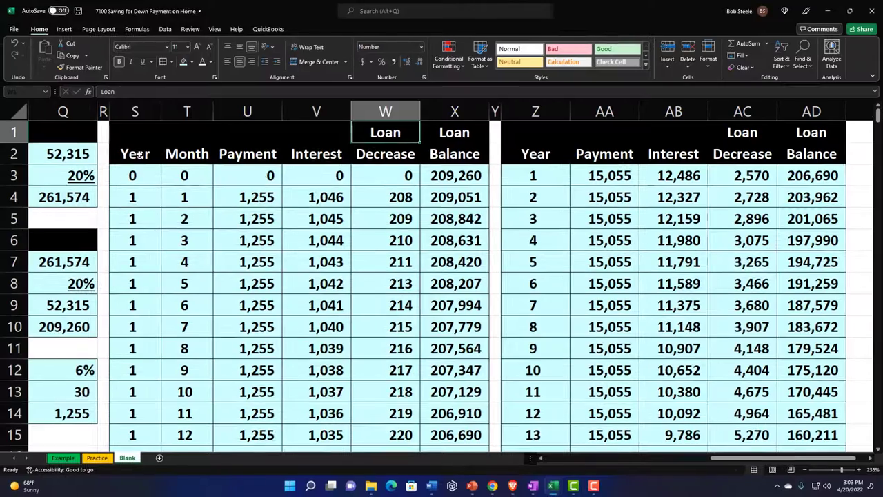
Step: Select the monthly amortization table S2:X363 as the PivotTable source
drag(135, 154, 455, 391)
scroll(579, 305, up, 4)
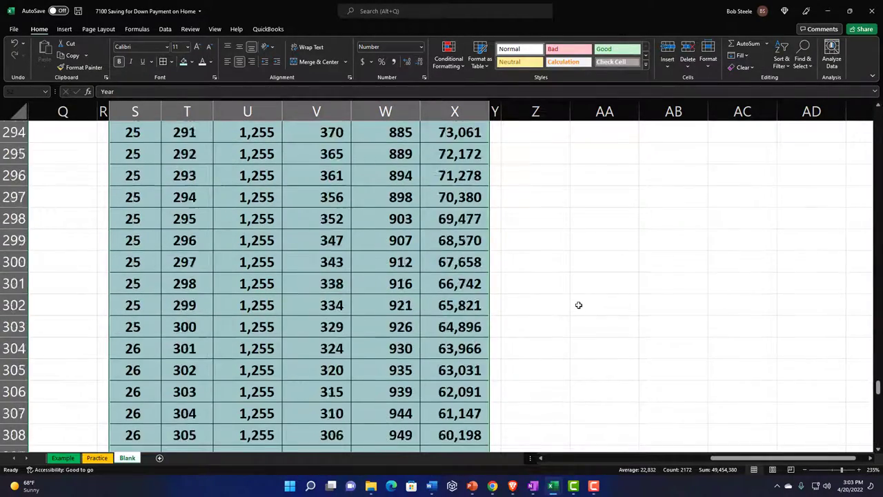
scroll(579, 305, up, 20)
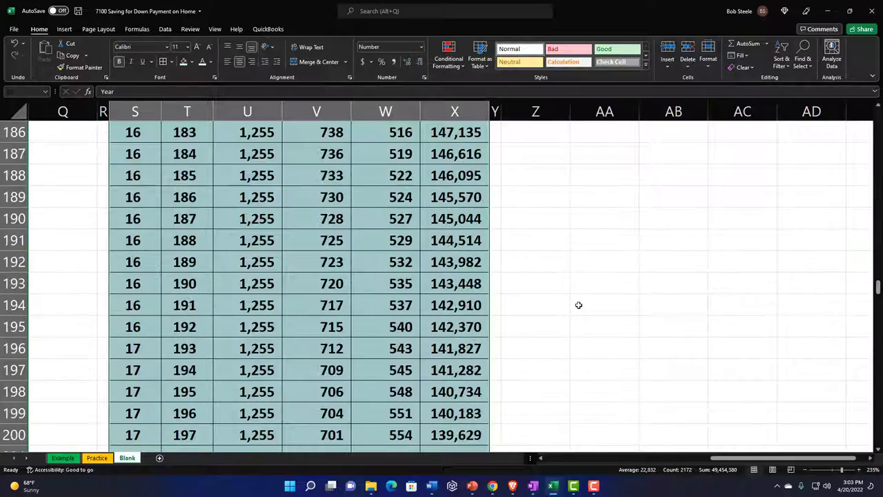
scroll(579, 305, up, 20)
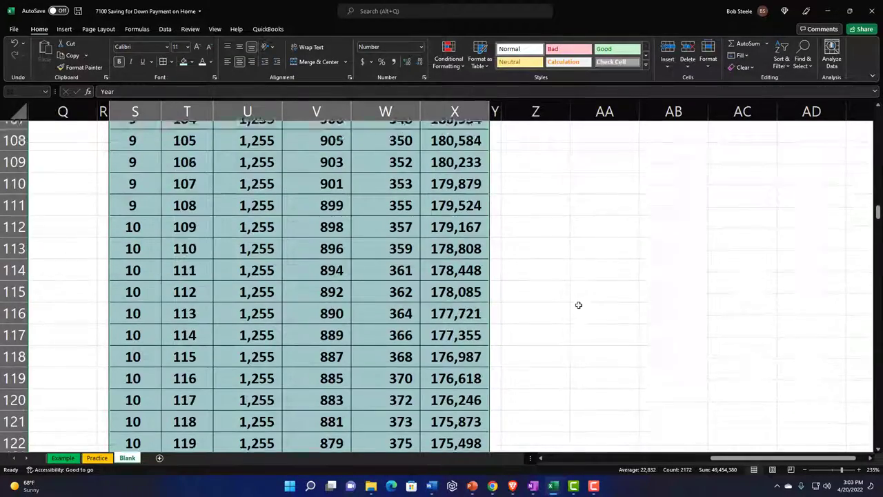
scroll(579, 305, up, 15)
scroll(579, 305, up, 6)
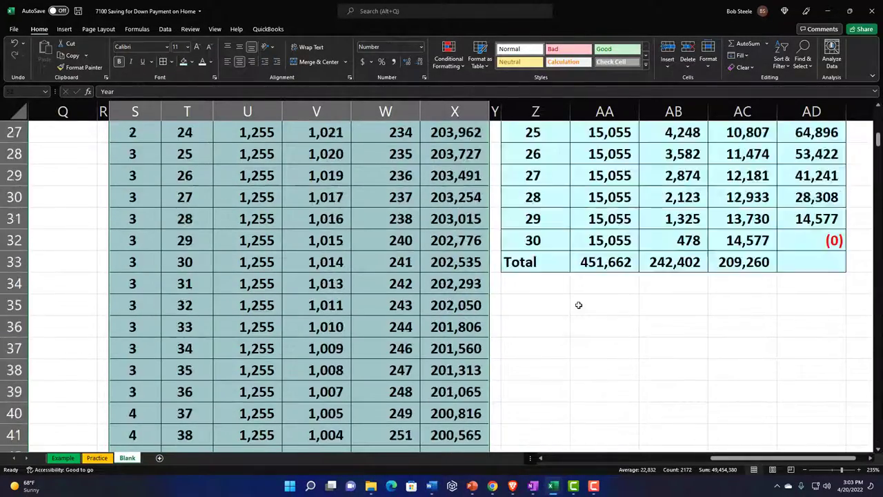
Step: Insert a PivotTable on the existing worksheet at location Z35
click(64, 29)
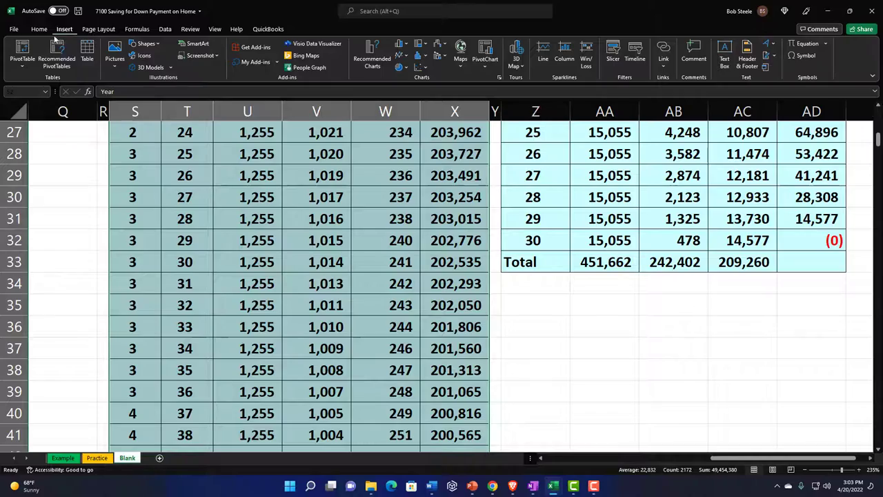
click(22, 50)
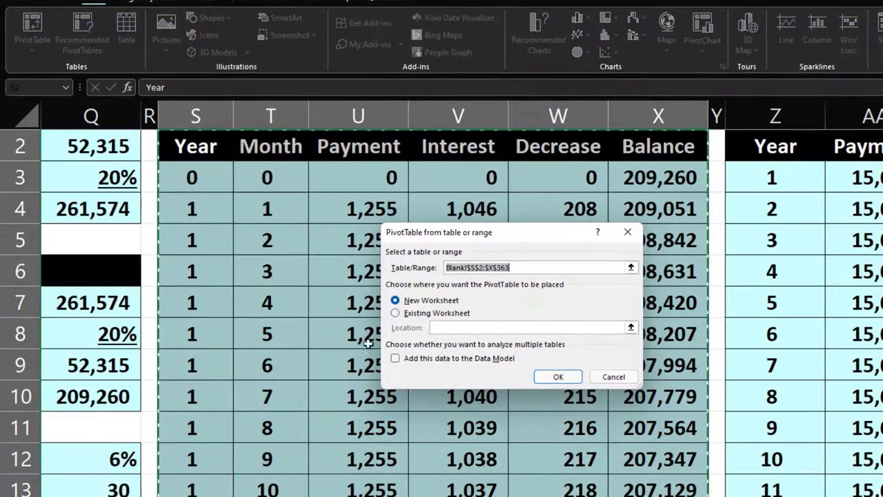
click(395, 313)
scroll(394, 312, down, 8)
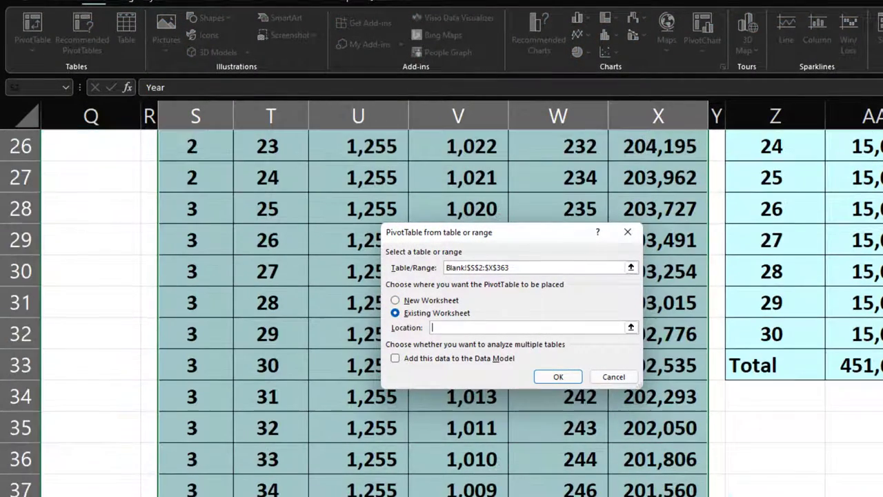
click(802, 426)
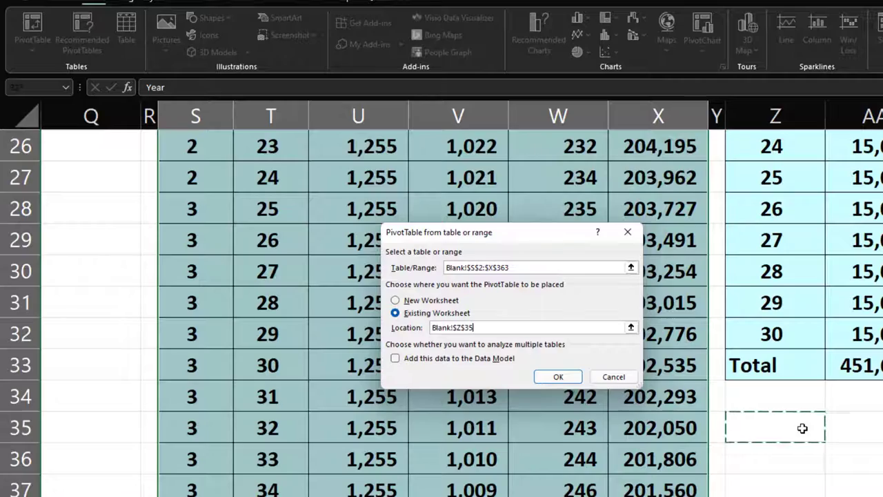
click(556, 378)
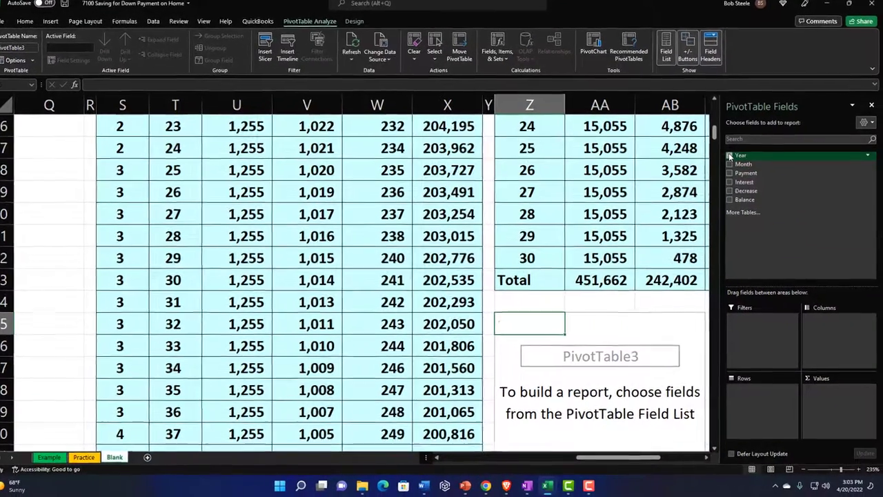
Step: Build the PivotTable with Year as rows and Payment, Interest, Decrease, Balance as values
click(779, 165)
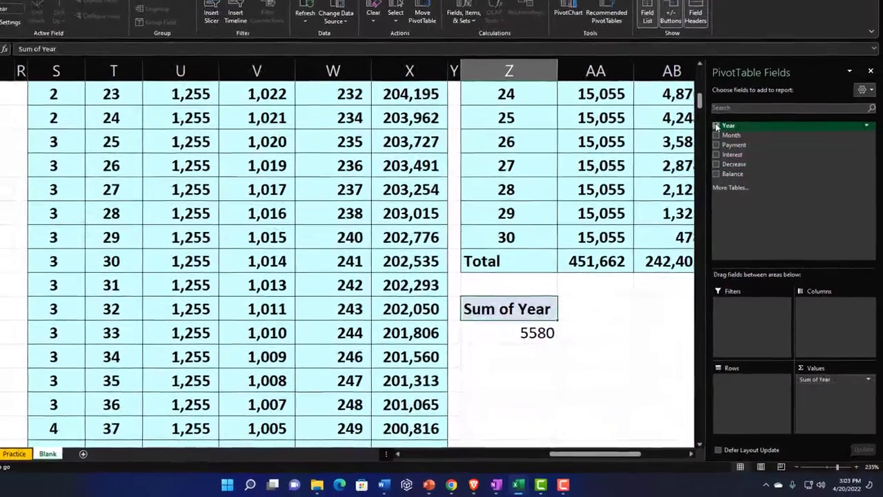
drag(826, 379, 758, 388)
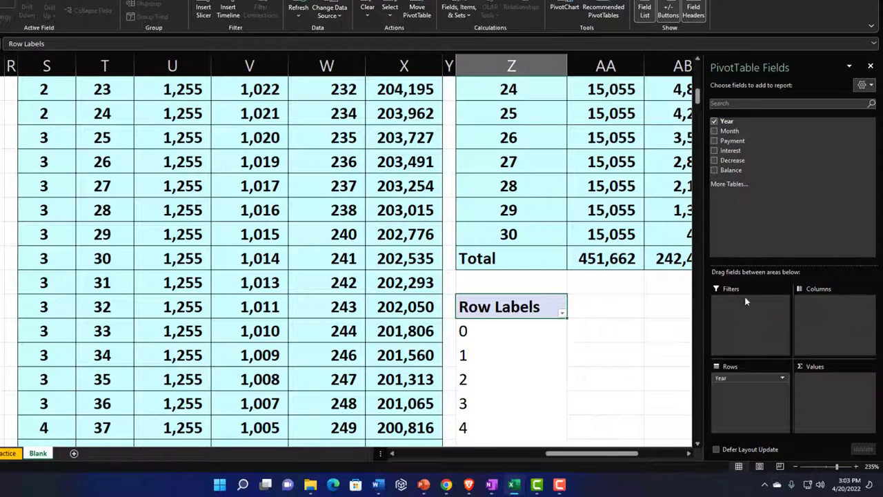
click(715, 141)
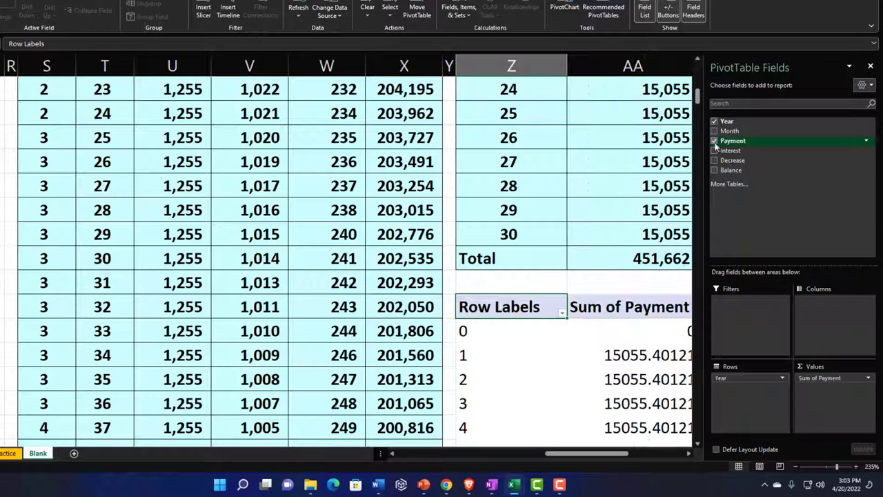
click(714, 151)
click(715, 160)
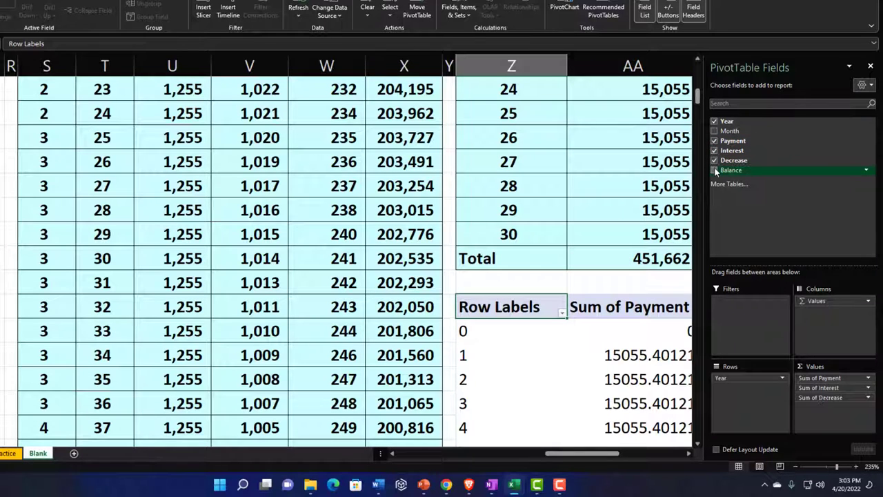
click(715, 170)
drag(608, 455, 664, 455)
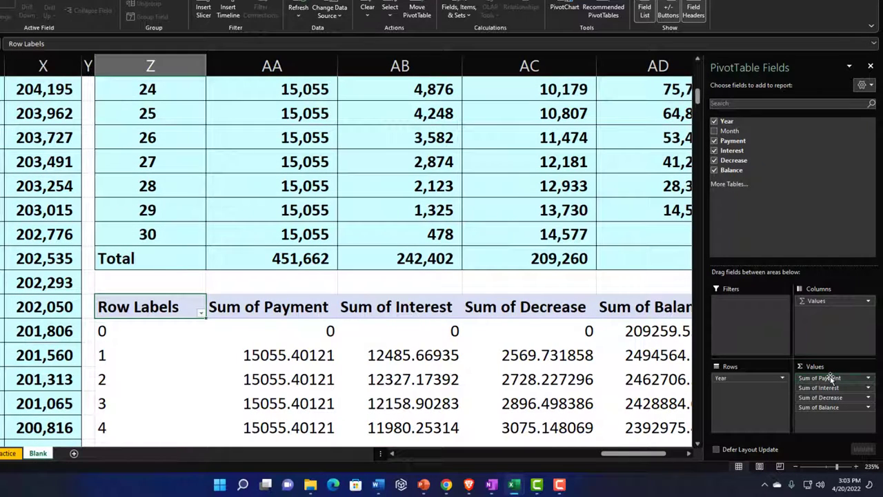
Step: Format Sum of Payment as Currency, no symbol, 0 decimals, negatives red in parentheses
click(831, 378)
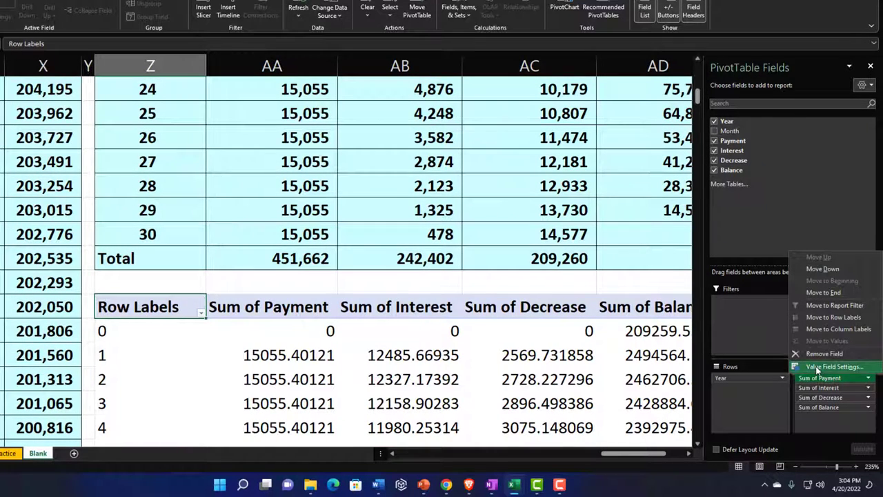
click(834, 366)
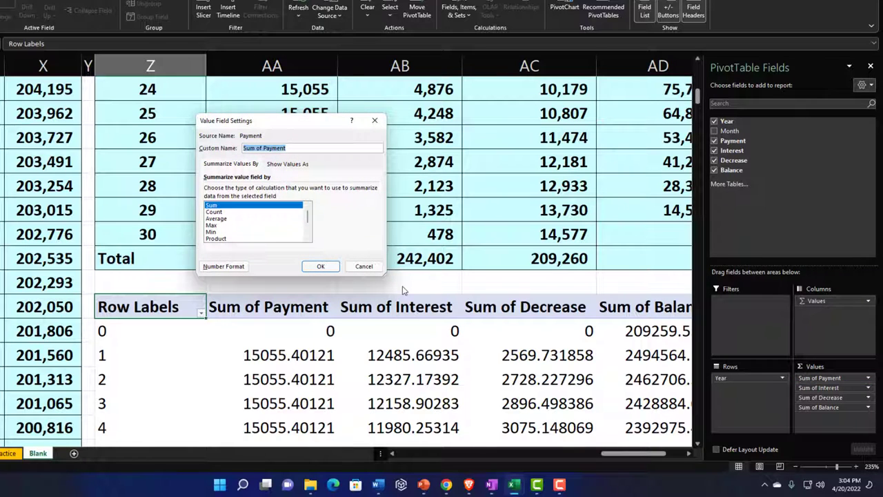
click(226, 267)
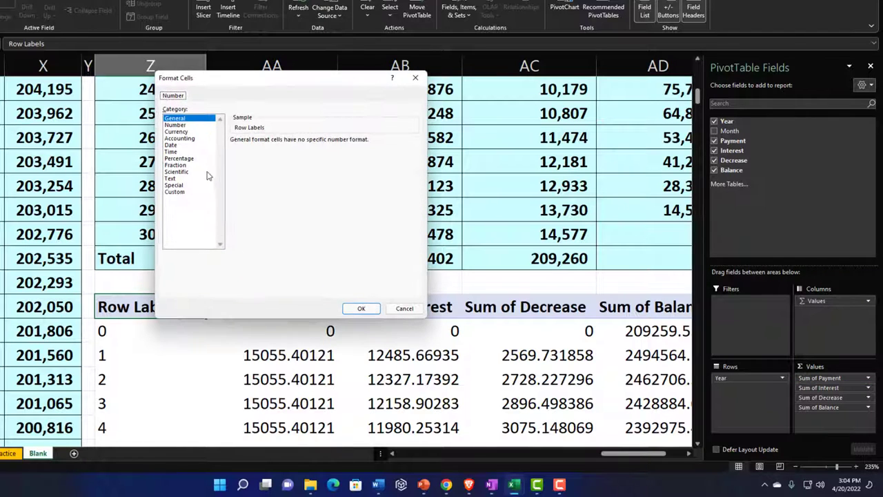
click(176, 132)
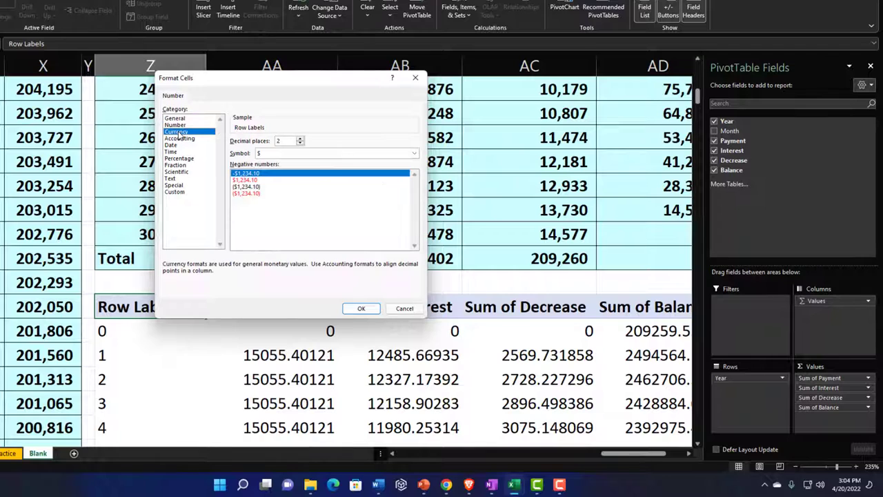
click(254, 194)
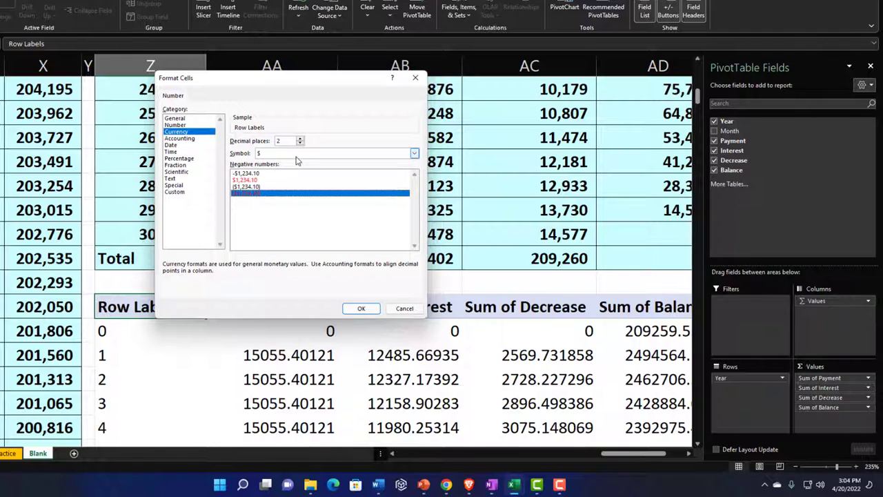
click(297, 155)
click(297, 165)
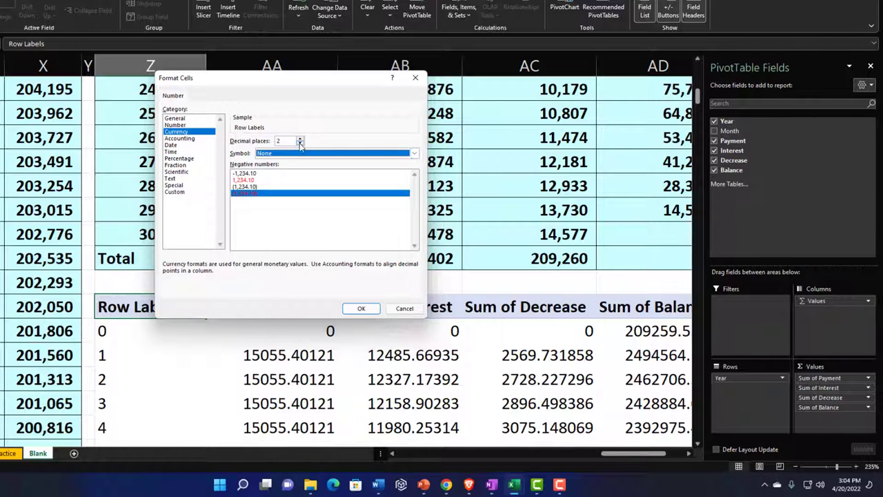
click(301, 144)
click(361, 308)
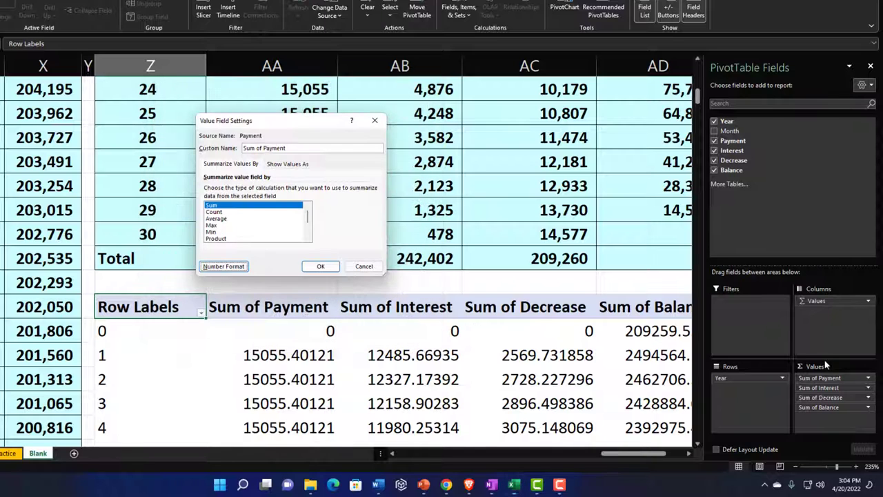
click(320, 266)
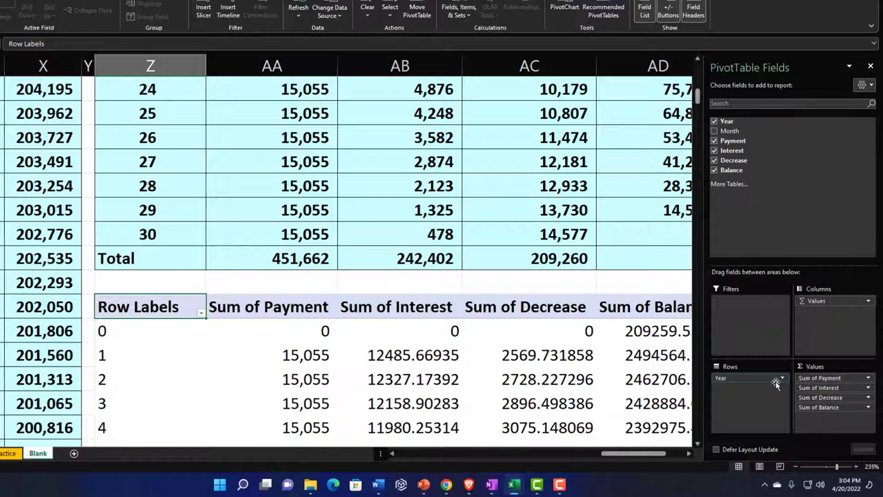
Step: Format Sum of Interest as Currency, no symbol, 0 decimals, negatives red in parentheses
click(823, 389)
click(822, 373)
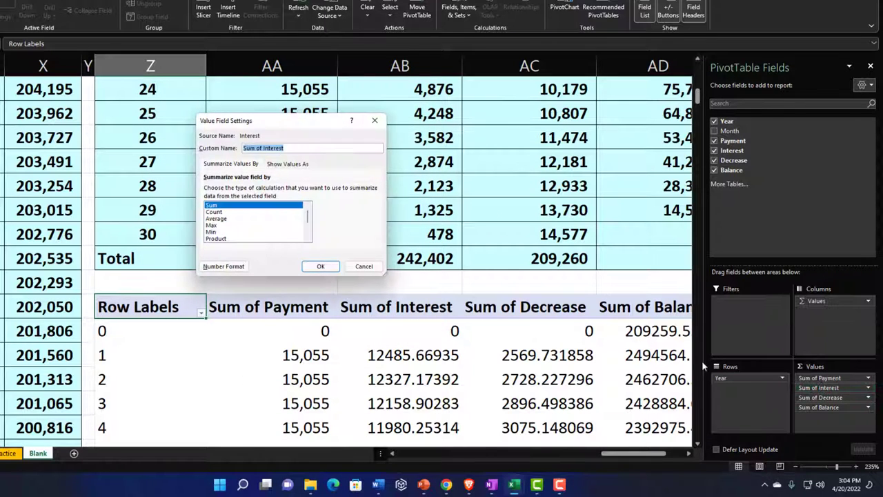
click(231, 267)
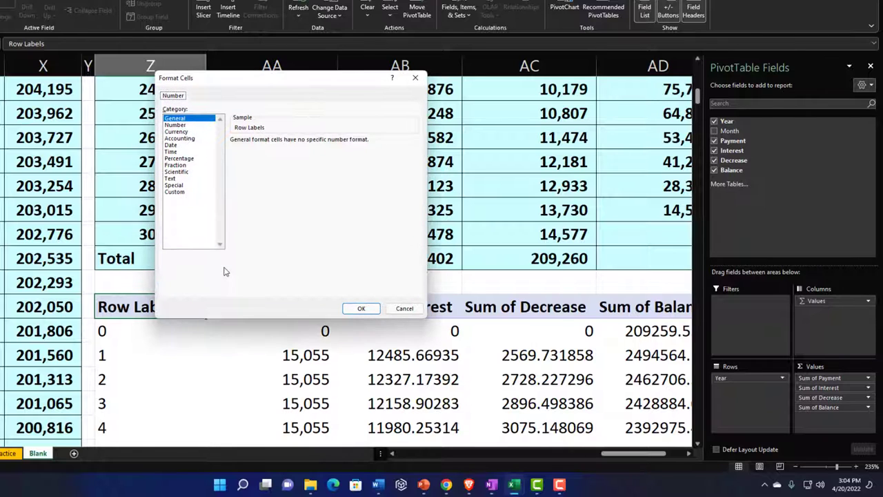
click(177, 132)
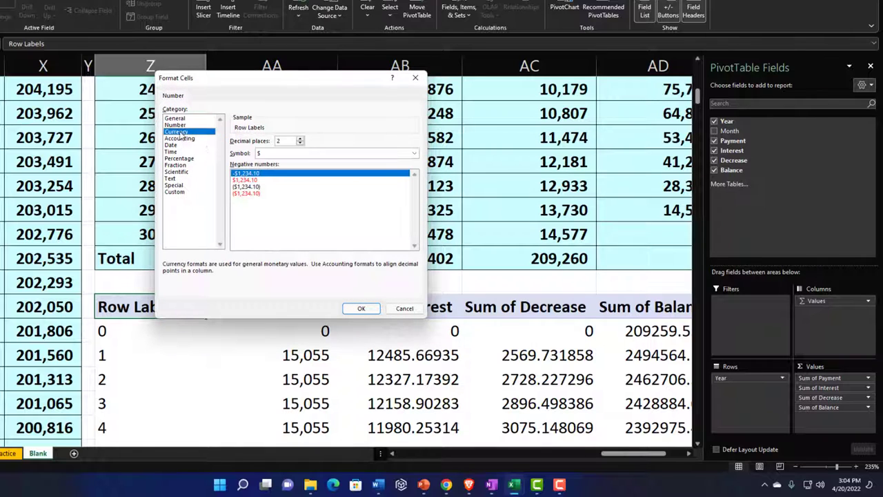
click(255, 193)
click(325, 155)
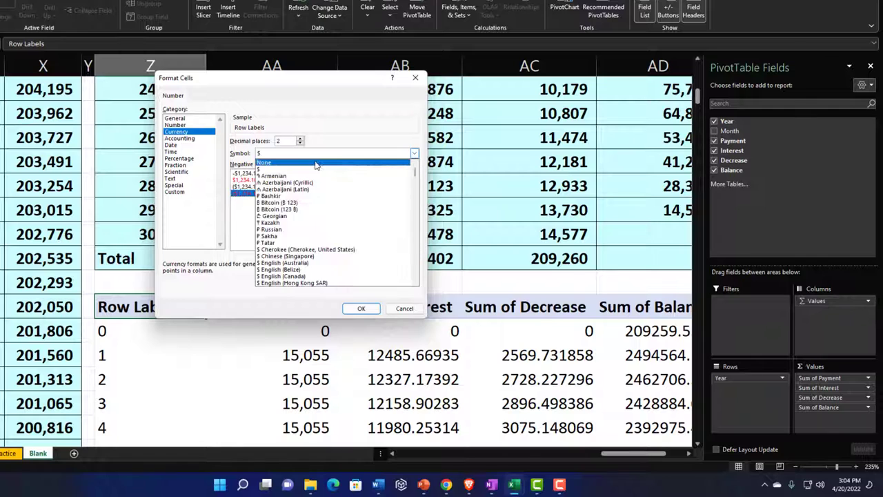
click(323, 160)
click(300, 144)
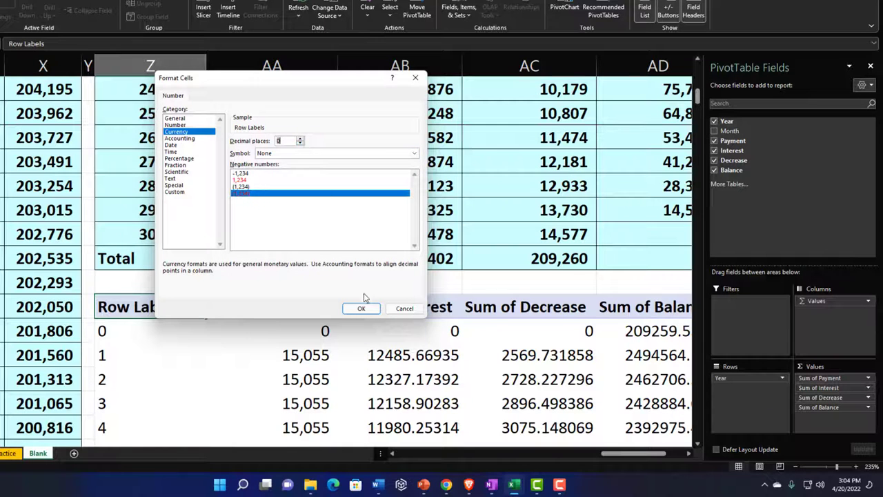
click(361, 308)
click(318, 267)
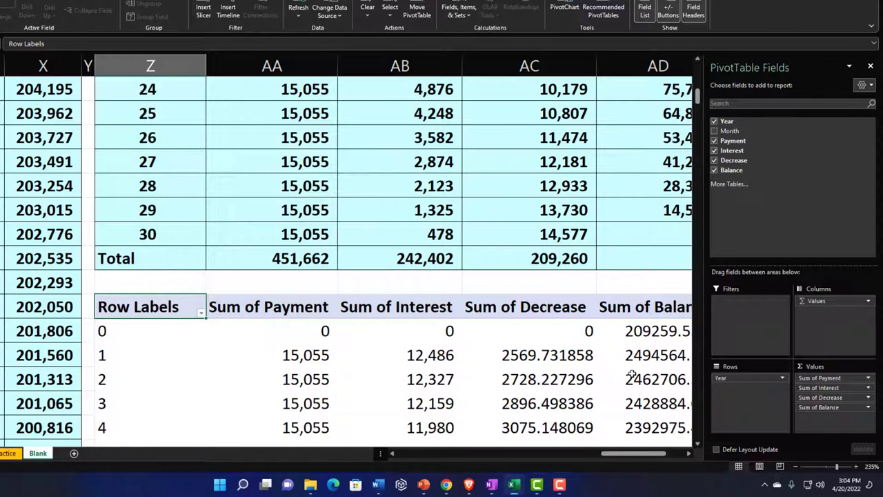
Step: Format Sum of Decrease as Currency, no symbol, 0 decimals, negatives red in parentheses
click(818, 398)
click(817, 393)
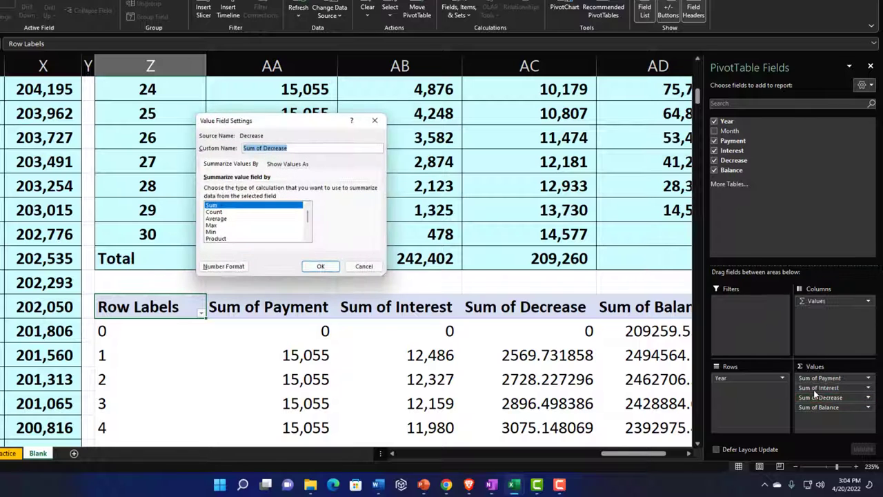
click(241, 268)
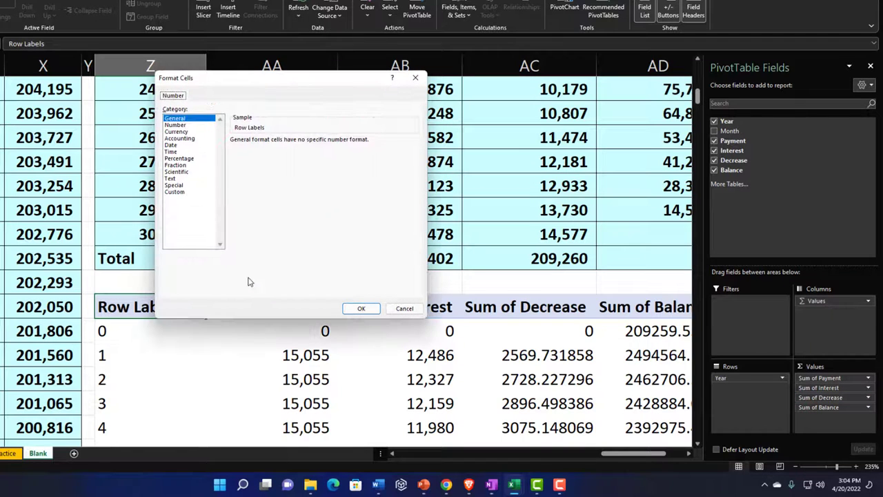
click(177, 131)
click(251, 193)
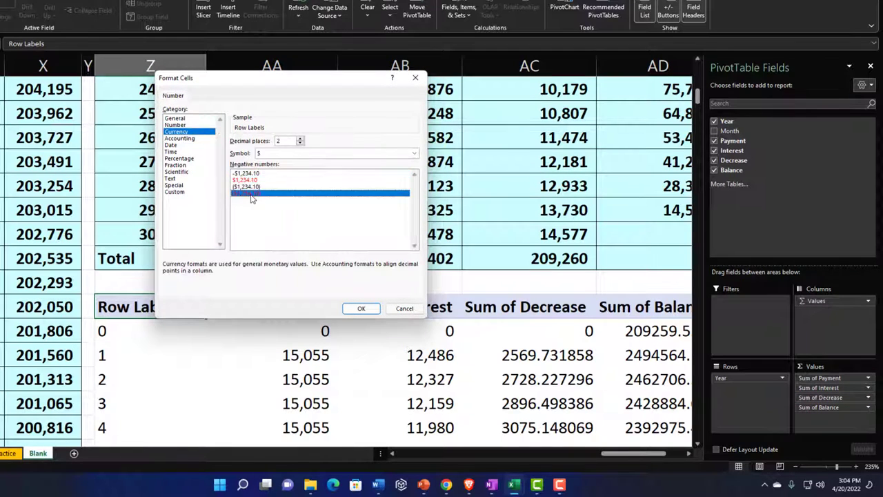
click(286, 154)
click(289, 161)
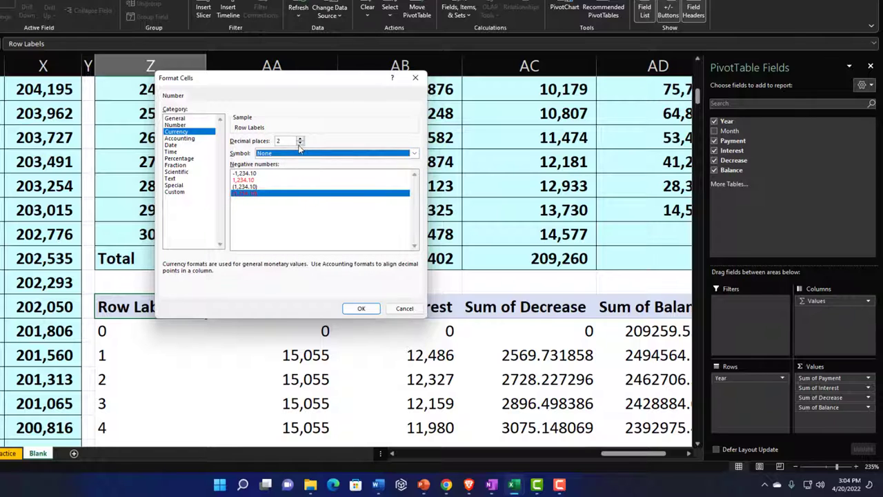
click(300, 144)
click(300, 143)
click(366, 307)
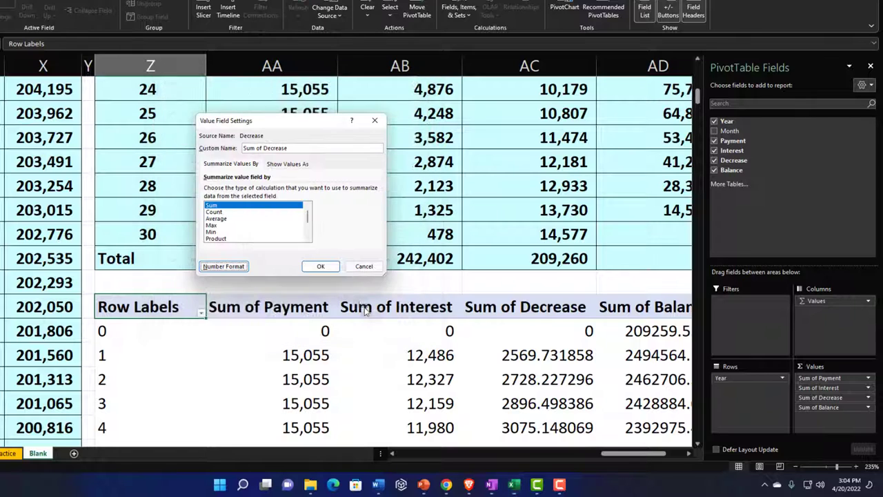
click(316, 268)
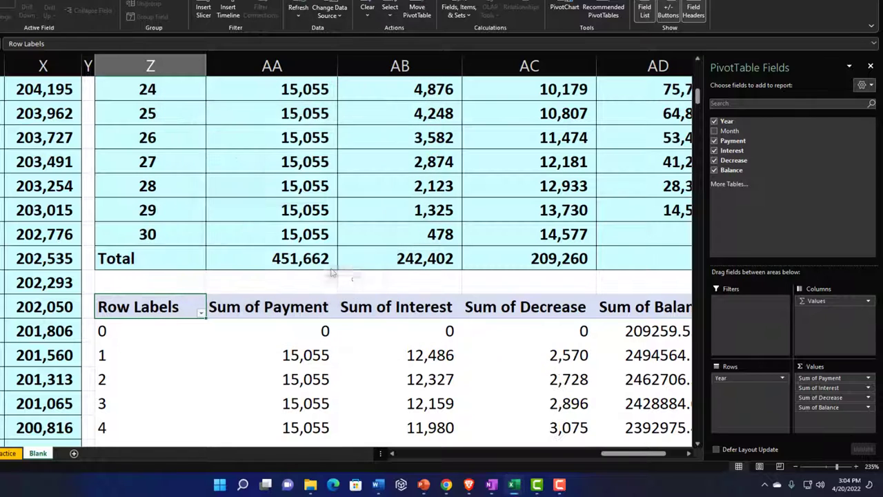
Step: Summarize Balance by Min and format it as Currency, no symbol, 0 decimals, red parentheses
click(810, 406)
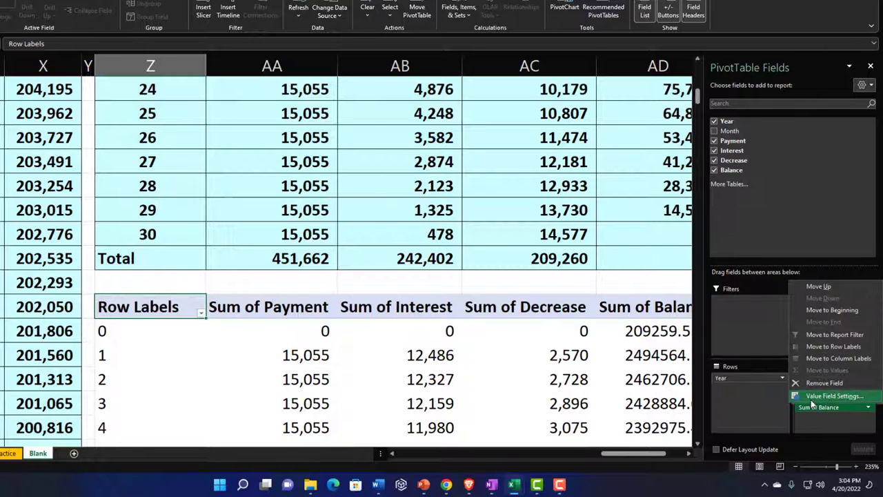
click(812, 402)
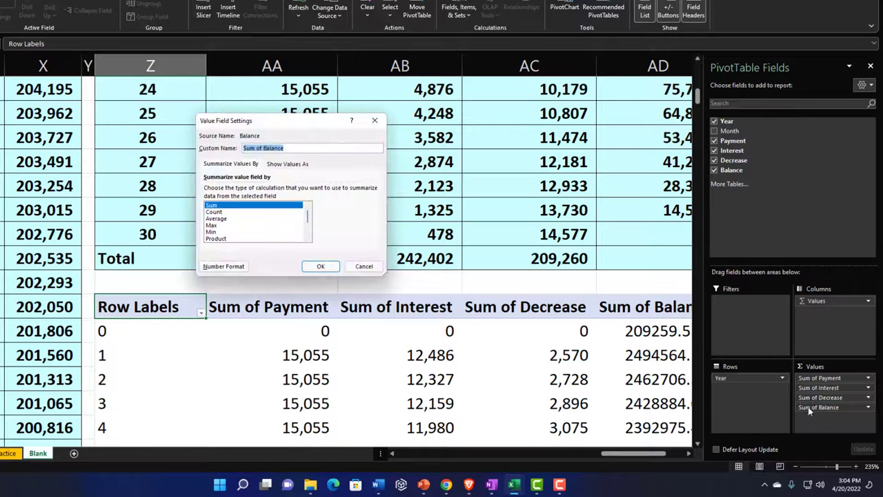
click(215, 232)
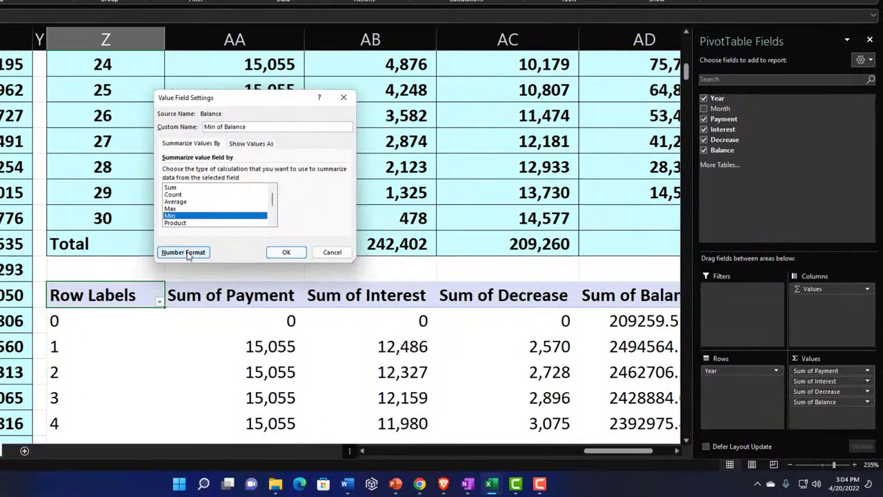
click(184, 253)
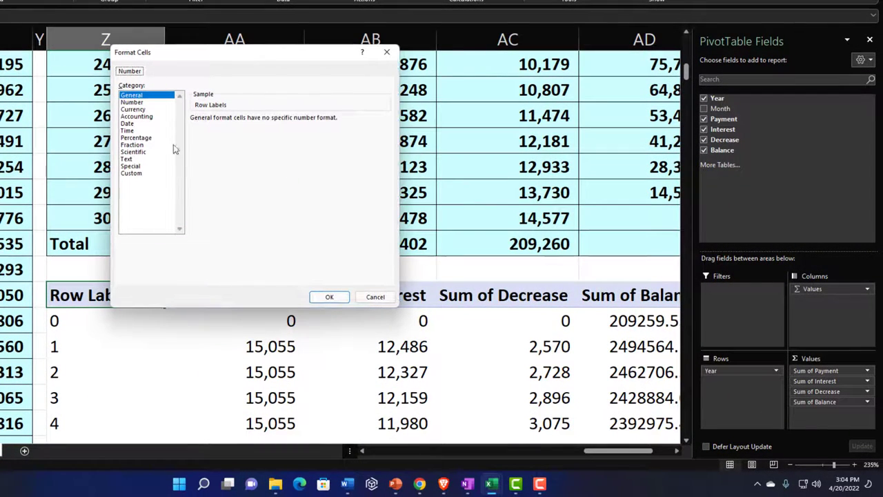
click(134, 109)
click(203, 176)
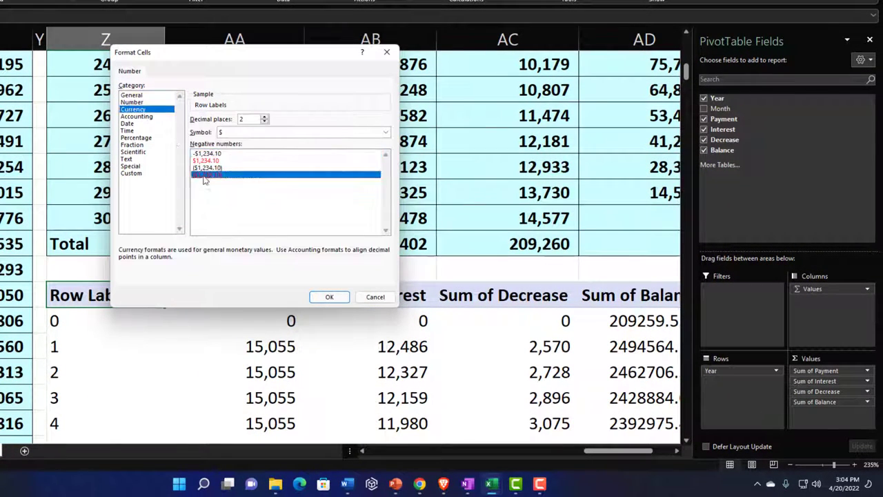
click(268, 134)
click(265, 141)
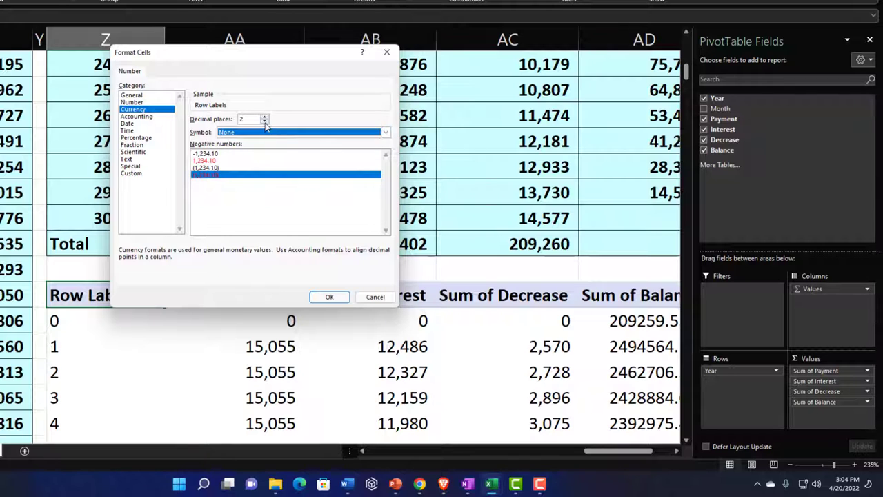
click(265, 122)
click(265, 122)
click(330, 297)
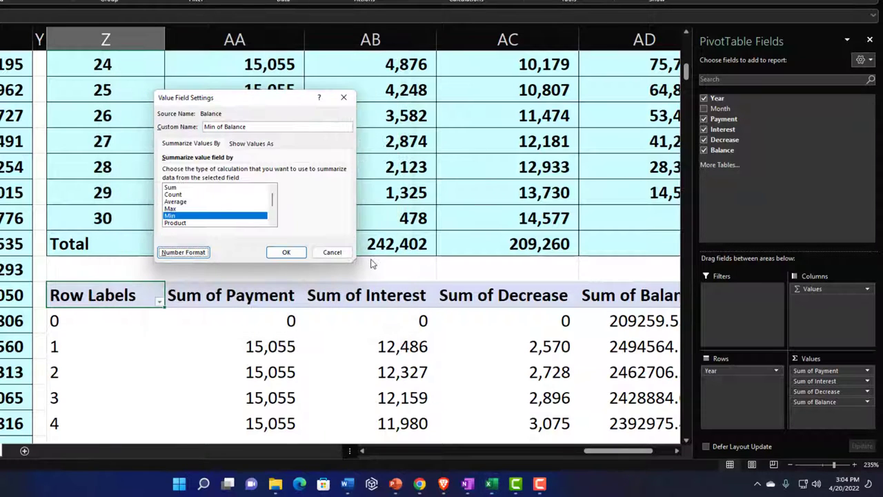
click(287, 253)
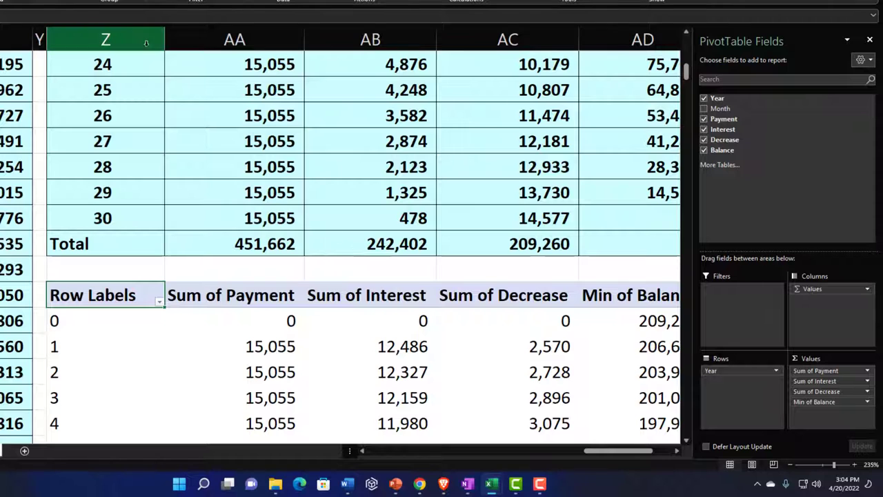
drag(137, 37, 401, 39)
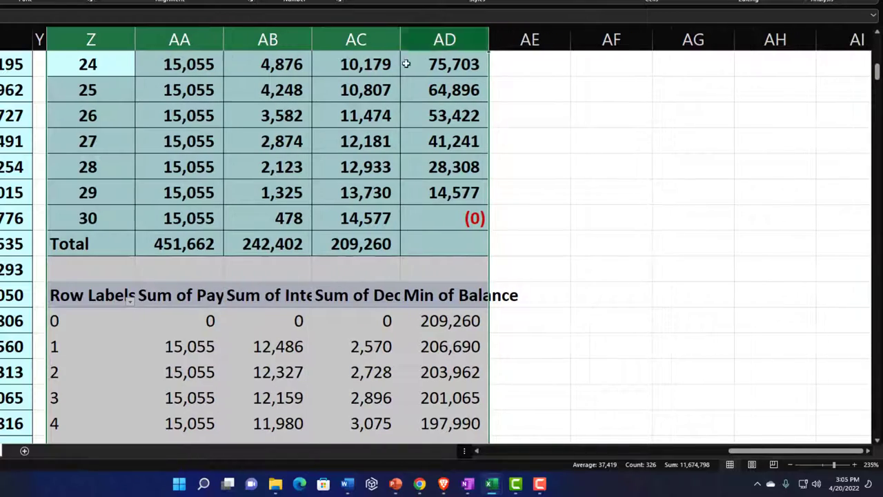
Step: Deselect the narrowed columns Z:AD and select a cell in the yearly summary table
click(352, 167)
scroll(352, 167, down, 12)
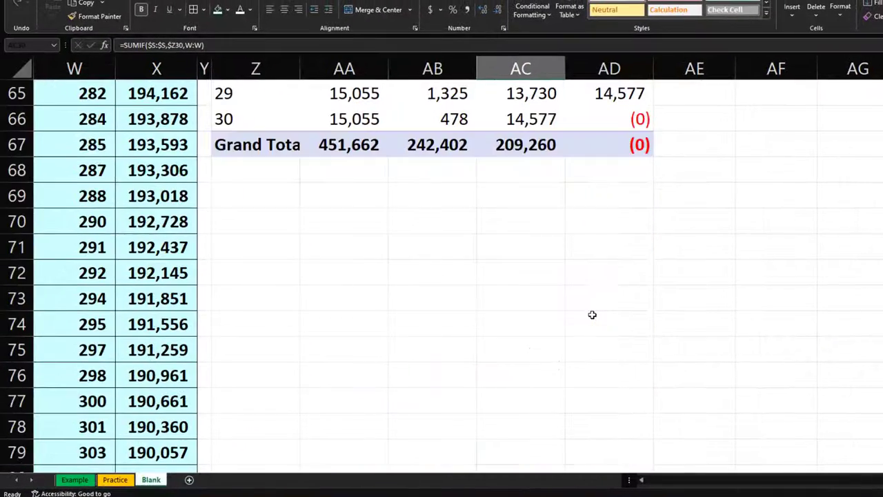
scroll(591, 314, up, 20)
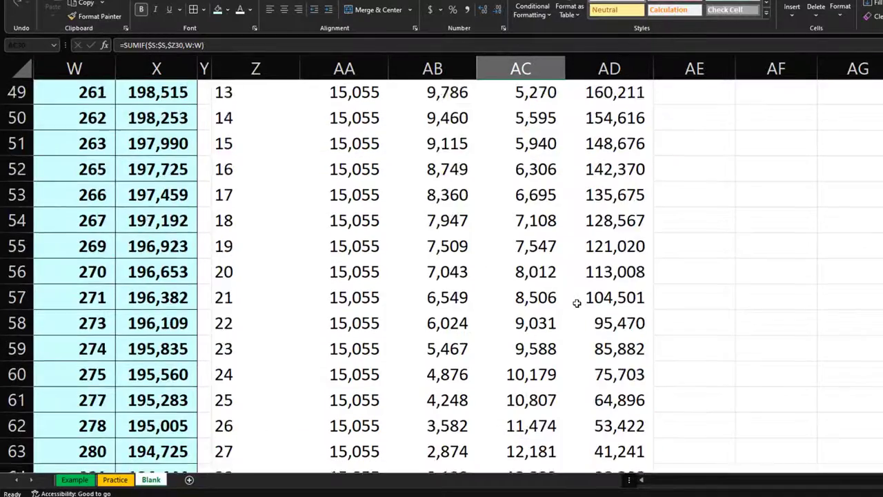
scroll(572, 297, up, 1)
click(344, 160)
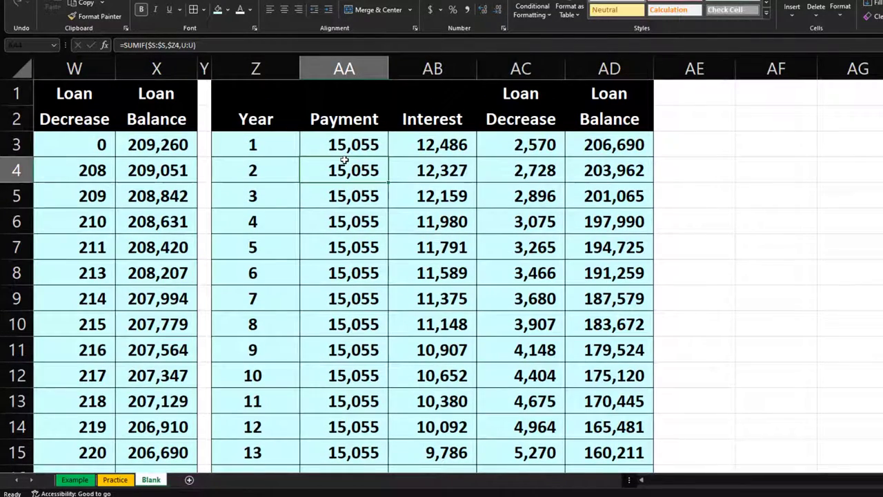
Step: Enter 9000 as the savings per year in B4
key(Left)
key(Left)
key(Home)
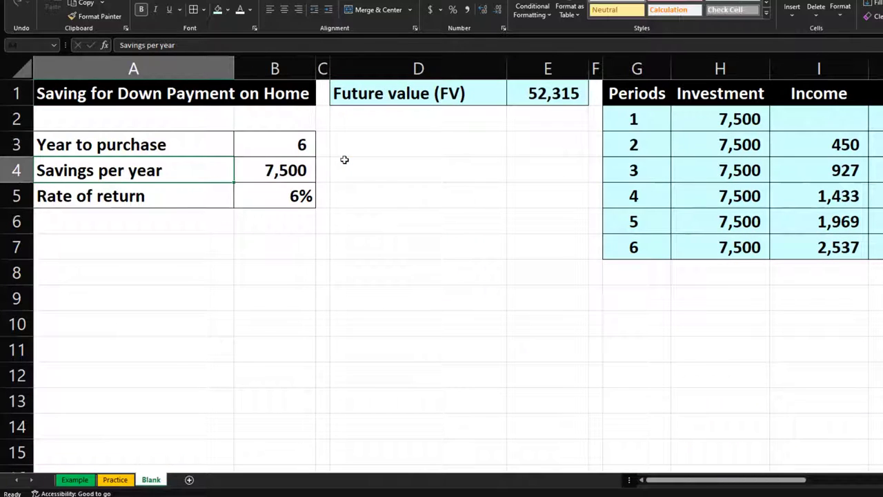
key(Right)
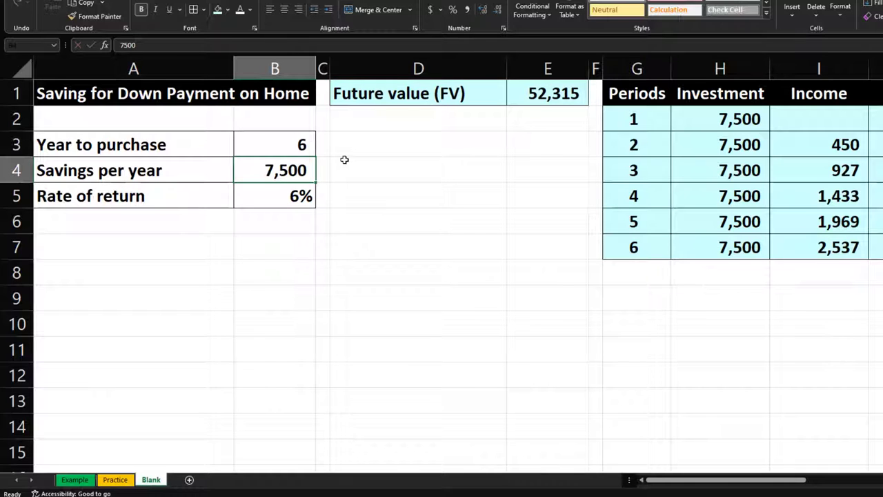
text(9000)
key(Return)
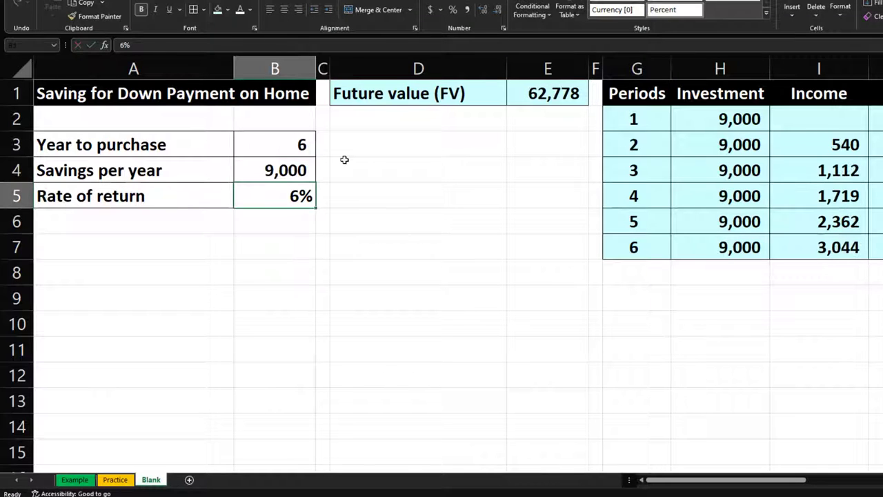
Step: Move along row 1 from the future value in E1 to review the recalculated tables
key(Right)
key(Right)
key(Right)
key(Up)
key(Up)
key(Up)
key(Up)
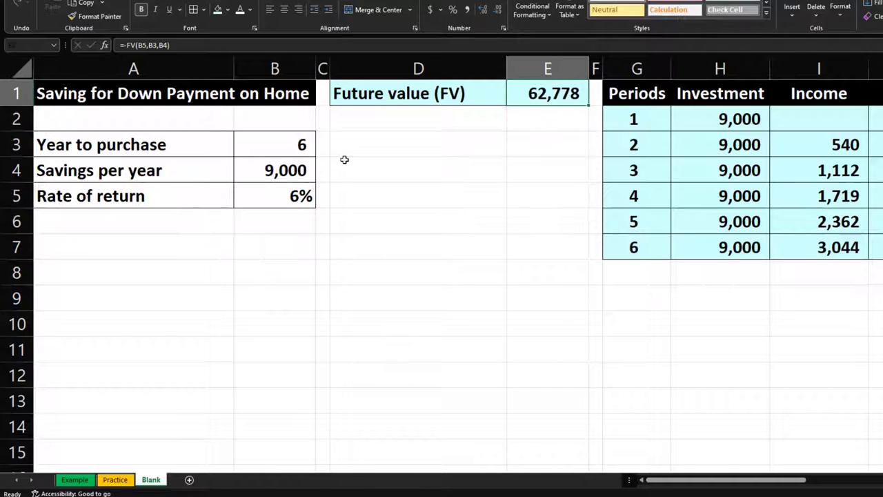
key(Right)
key(Right)
key(Right)
key(Right)
key(Right)
key(Right)
key(Right)
key(Right)
key(Right)
key(Right)
key(Right)
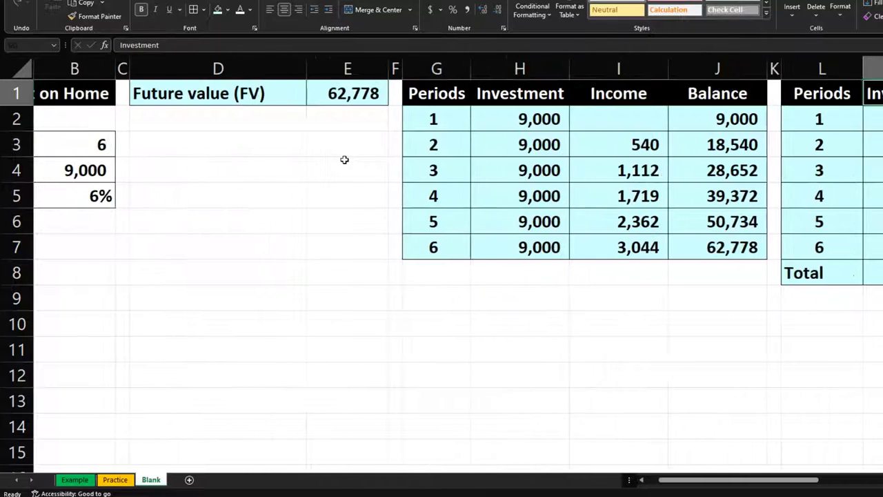
key(Right)
key(Right)
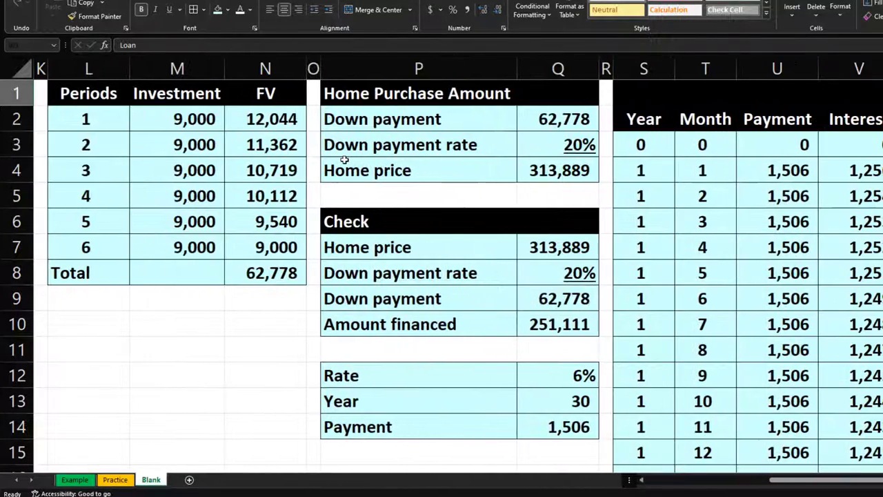
key(Right)
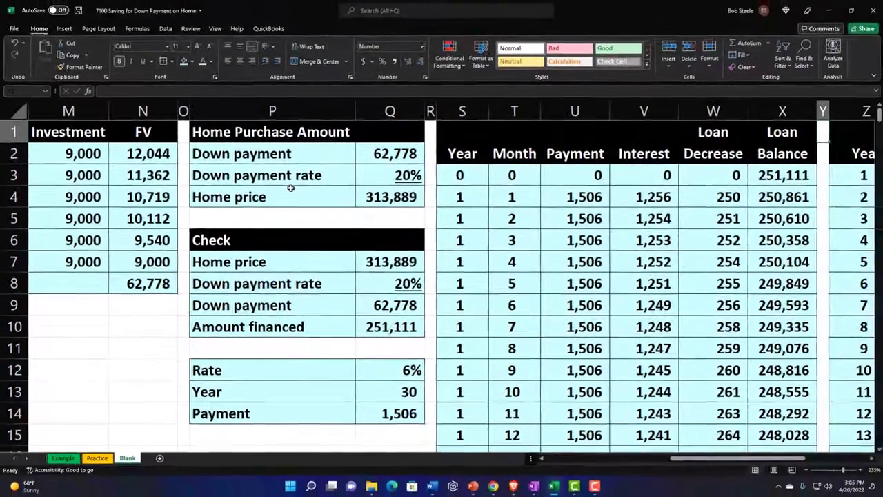
key(Right)
key(Right)
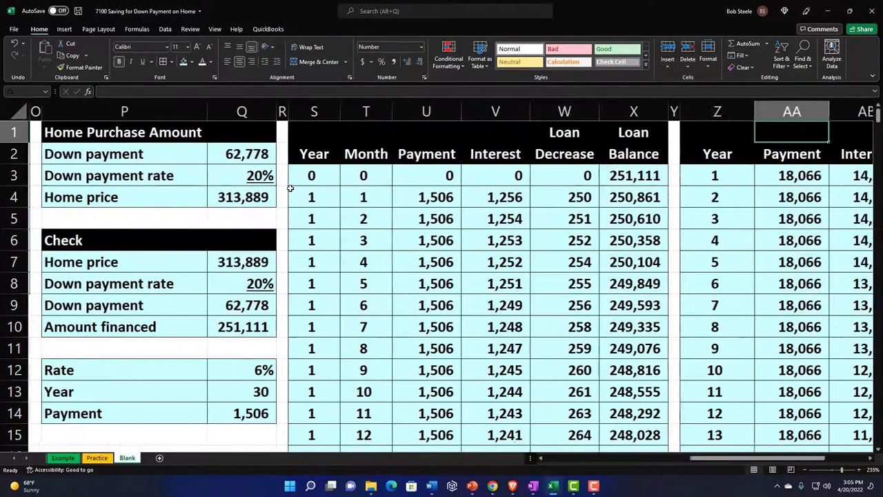
scroll(518, 249, down, 11)
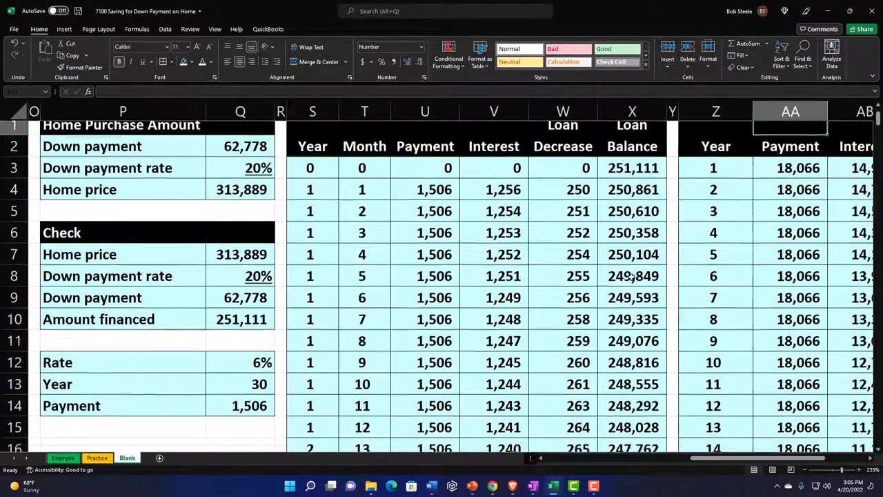
click(708, 282)
right_click(708, 282)
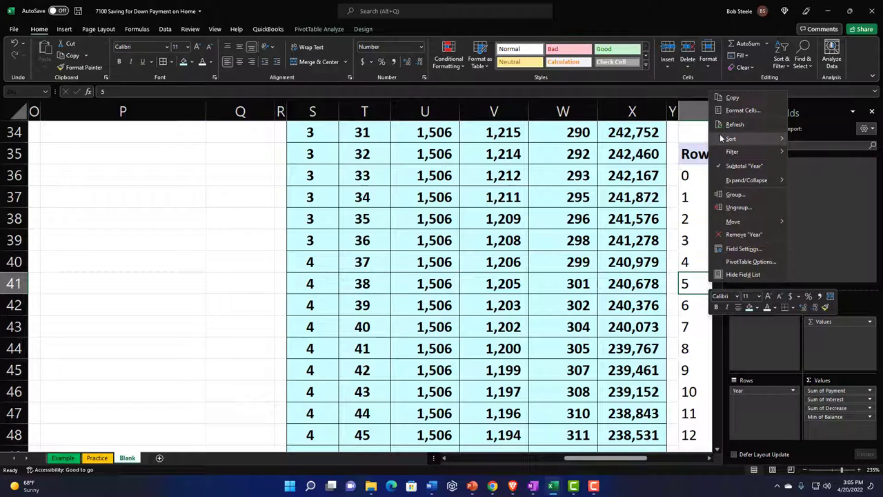
mouse_move(722, 139)
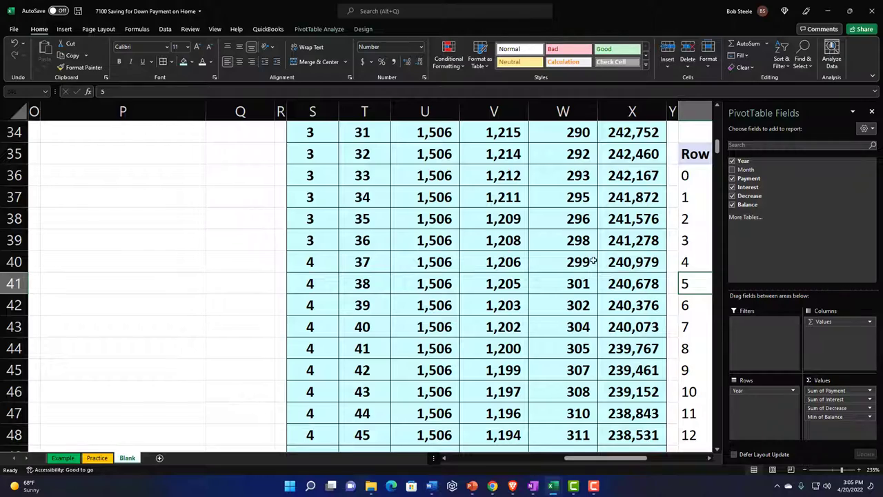
click(585, 262)
scroll(585, 288, up, 4)
scroll(585, 290, up, 7)
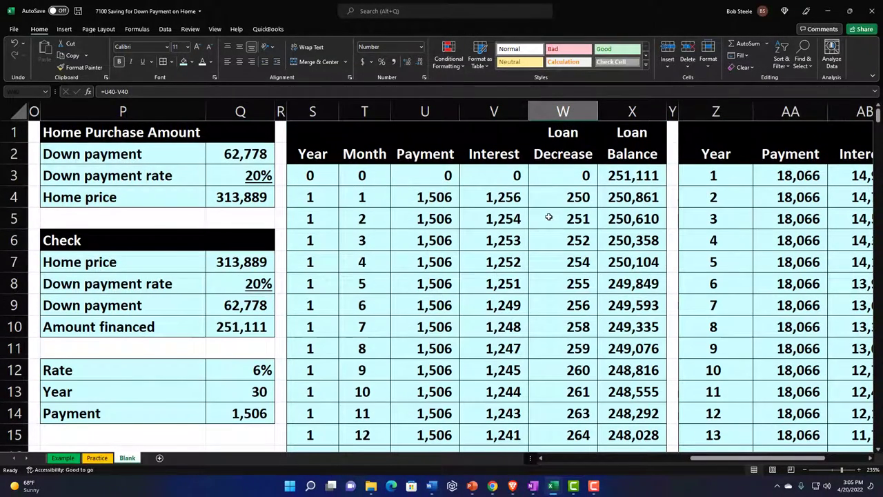
click(549, 217)
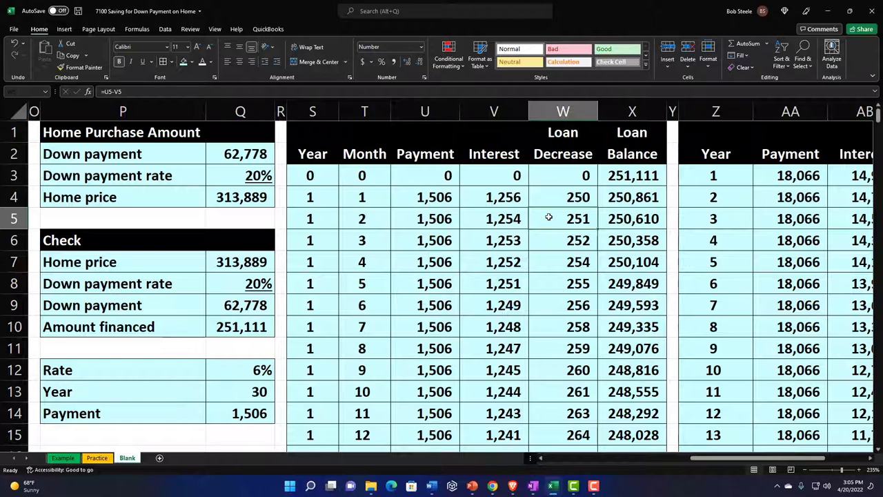
key(Home)
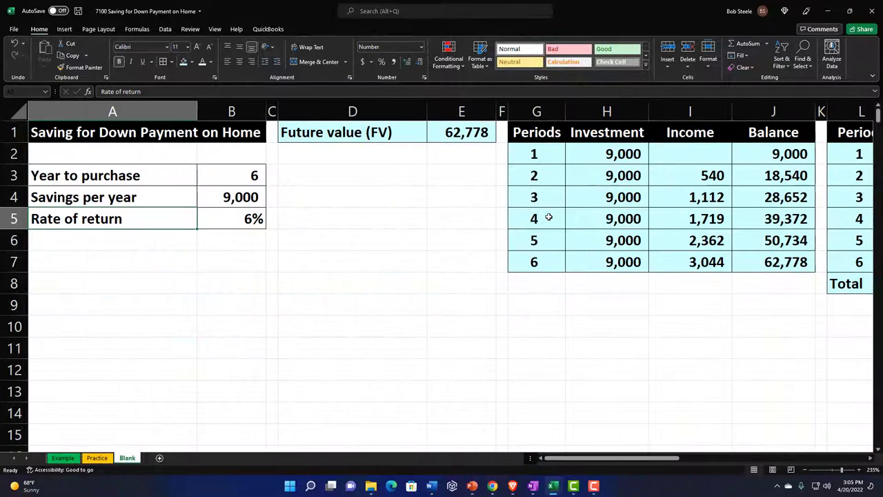
key(Right)
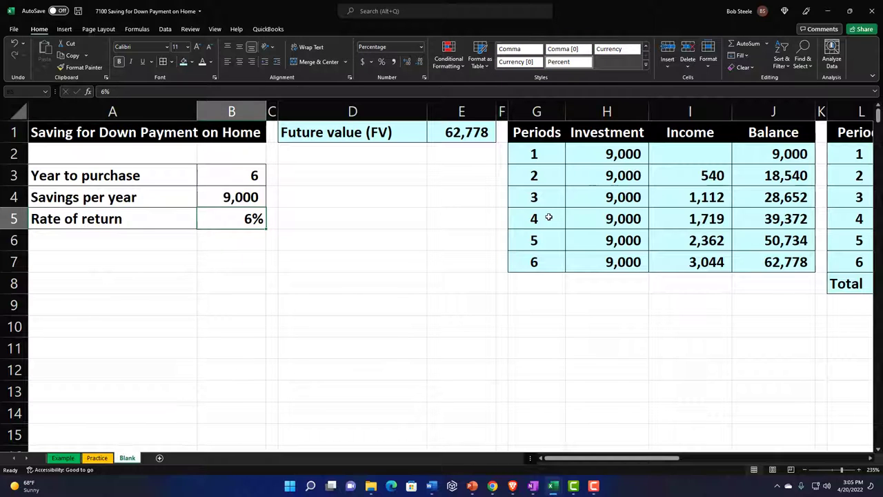
key(Up)
key(Up)
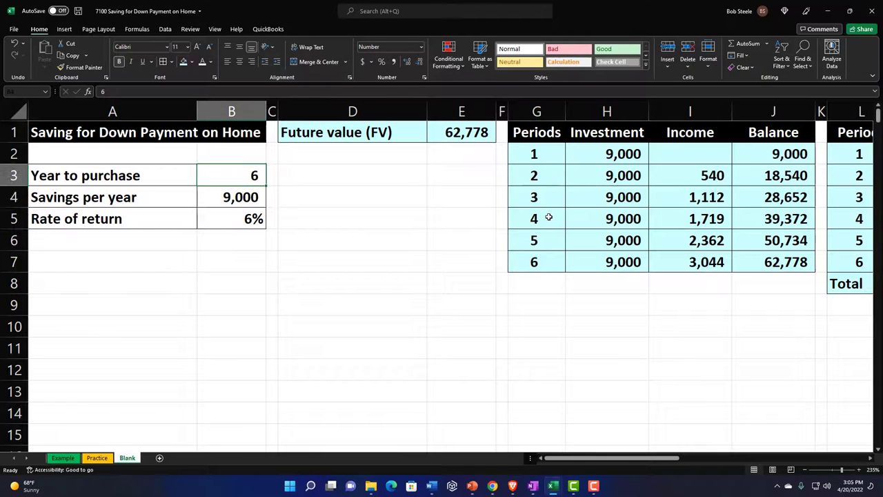